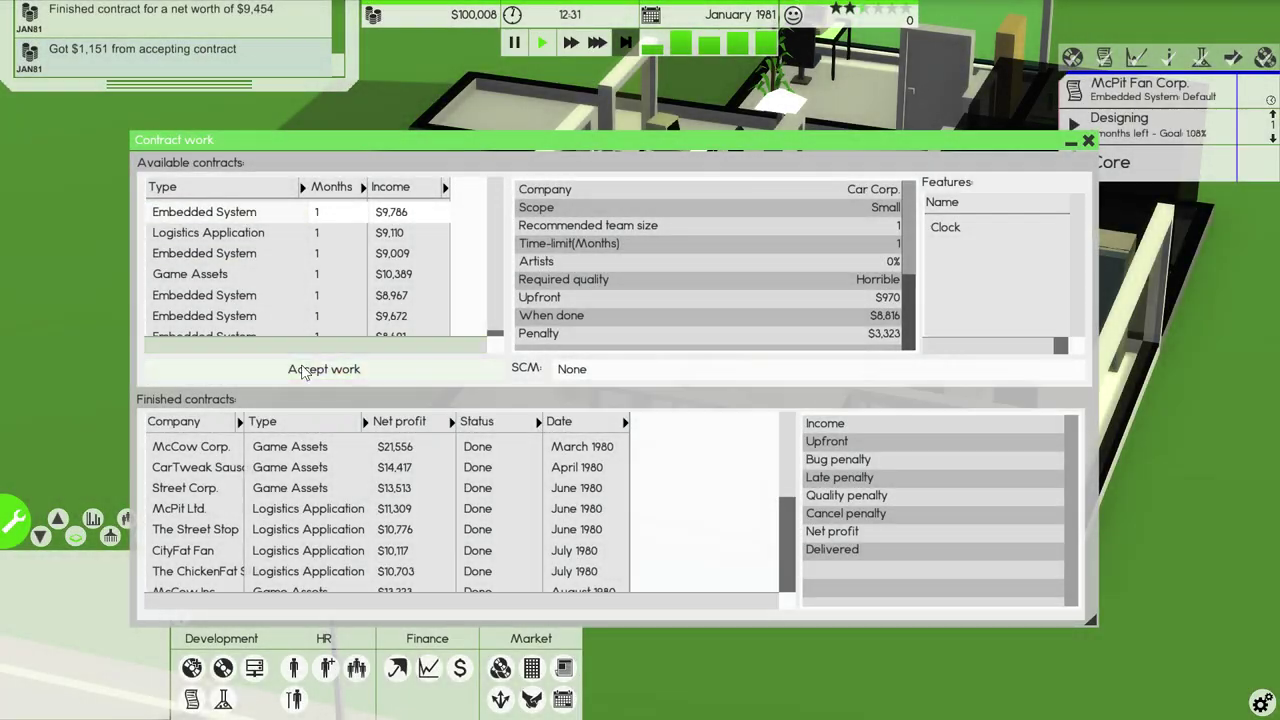
pyautogui.click(326, 370)
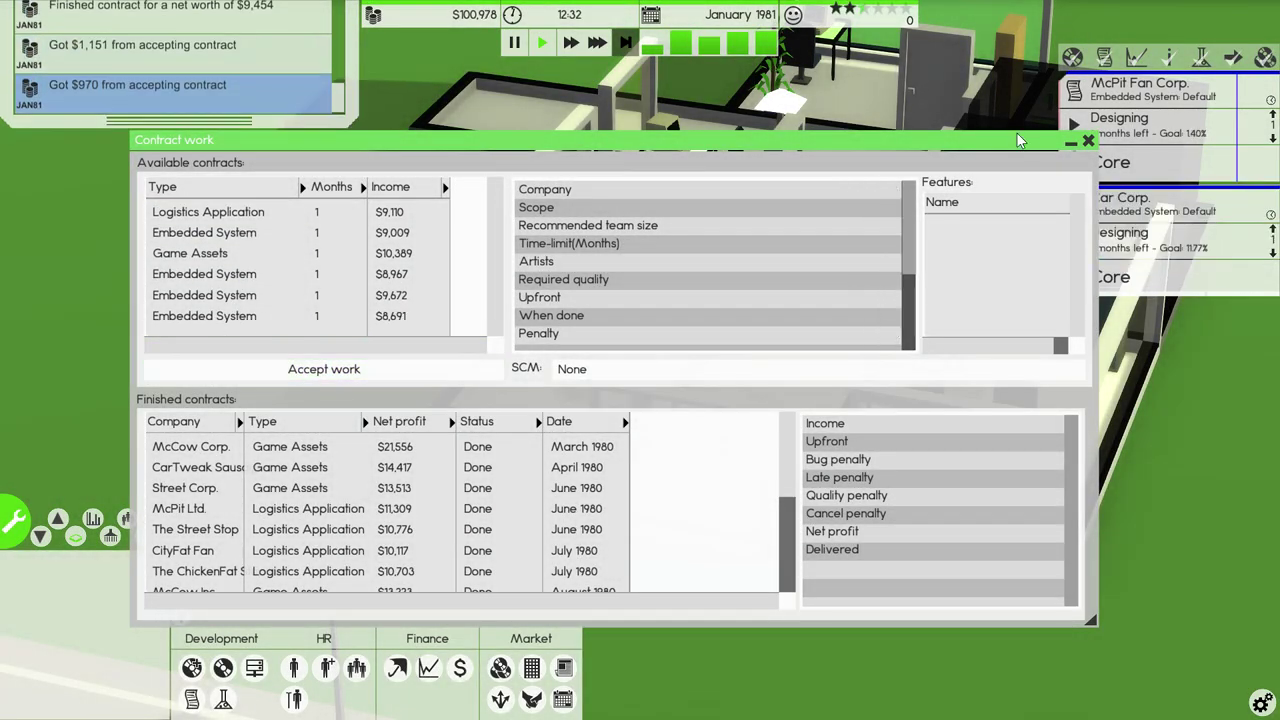
# Accept the small Car Corp contract and promote the Car Corp project to beta
pyautogui.click(1091, 143)
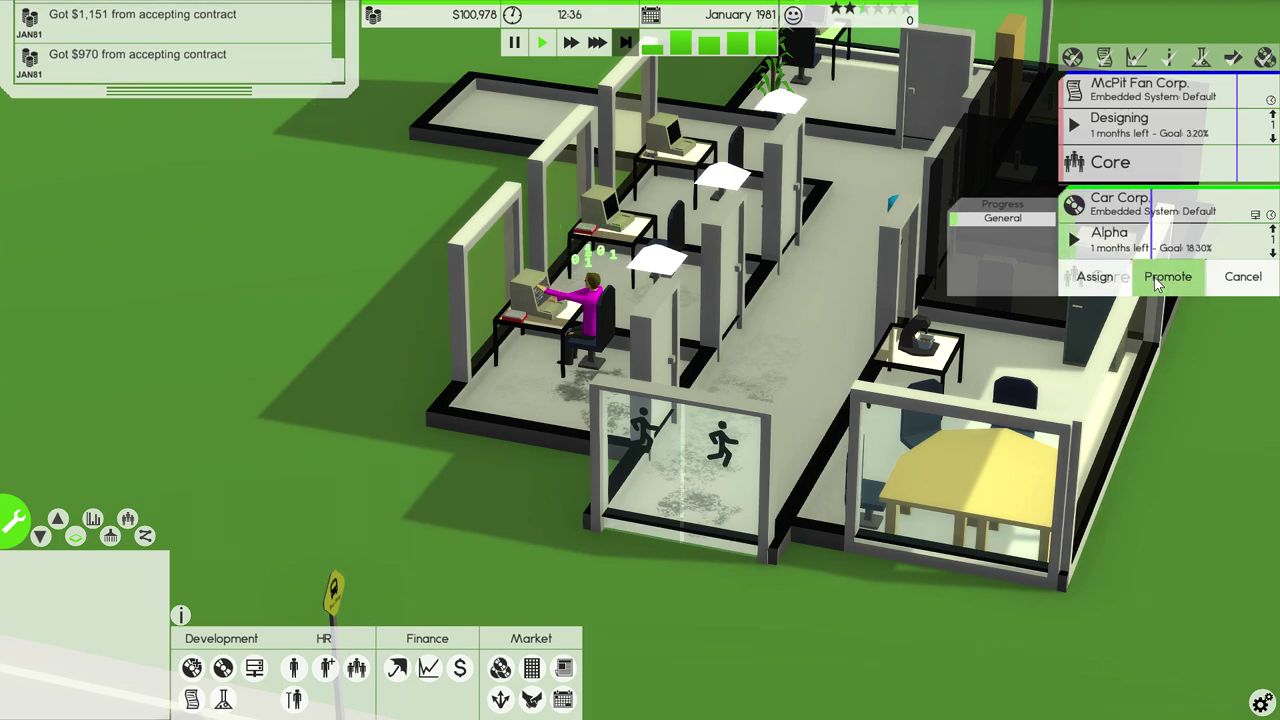
pyautogui.click(1168, 276)
pyautogui.click(1150, 245)
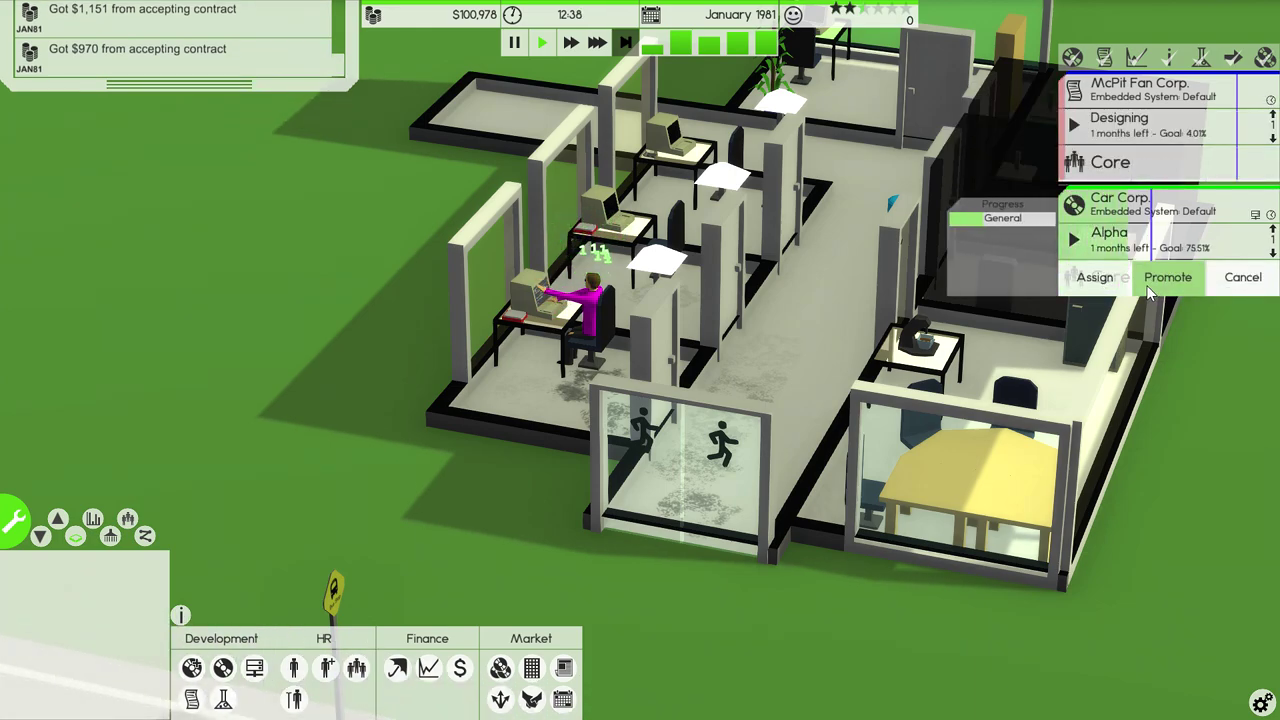
# Complete the McPit project's design minigame by connecting the diagram nodes
pyautogui.click(1166, 276)
pyautogui.click(1150, 130)
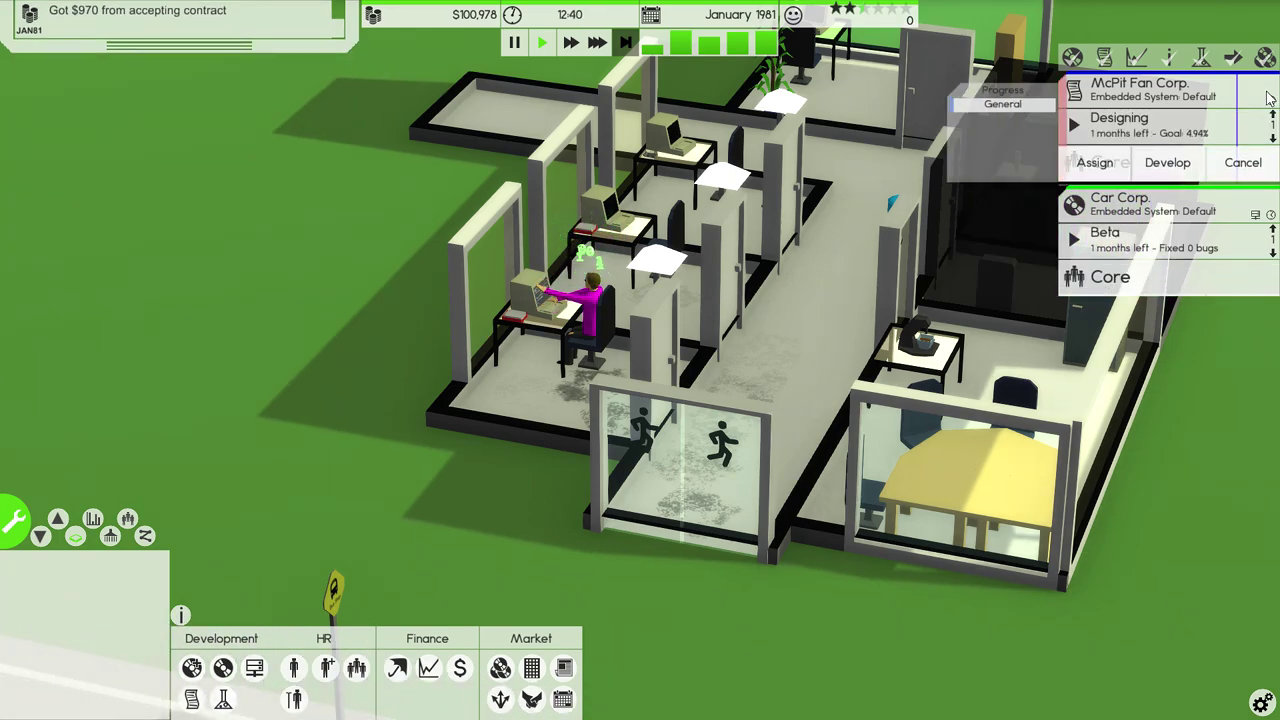
pyautogui.click(1150, 160)
pyautogui.click(605, 298)
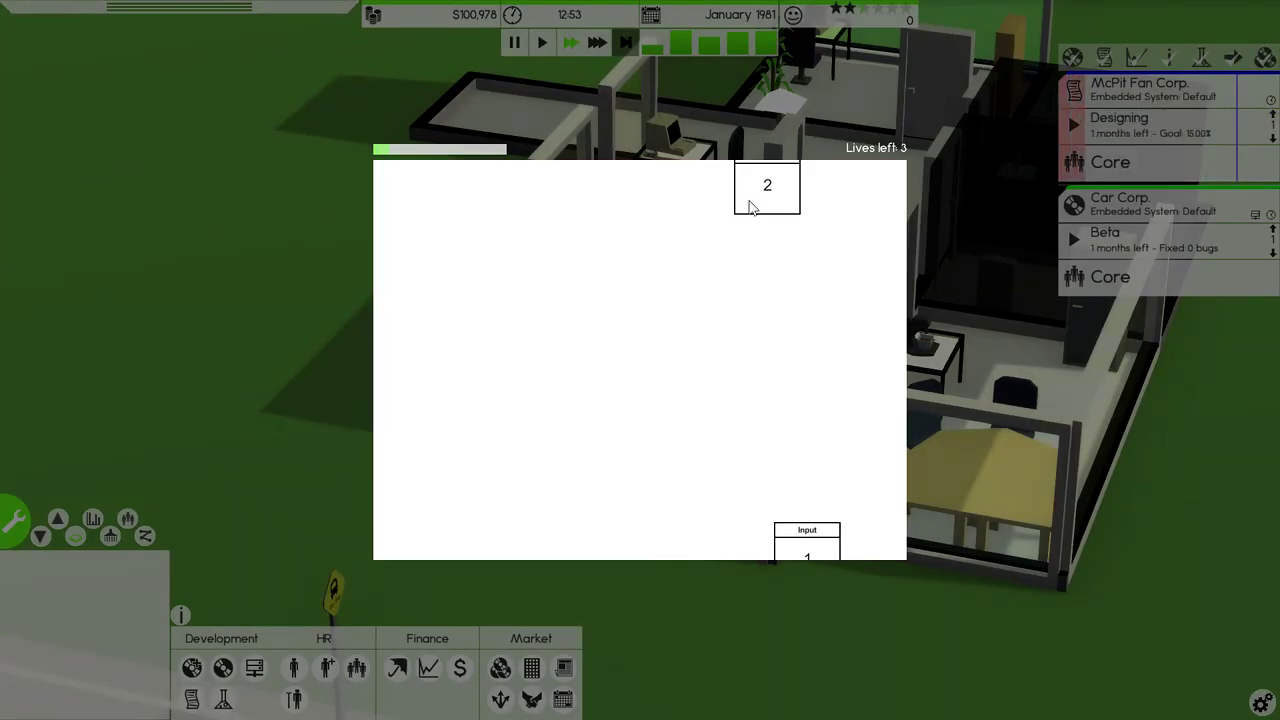
pyautogui.moveTo(451, 500); pyautogui.dragTo(420, 400)
pyautogui.click(446, 385)
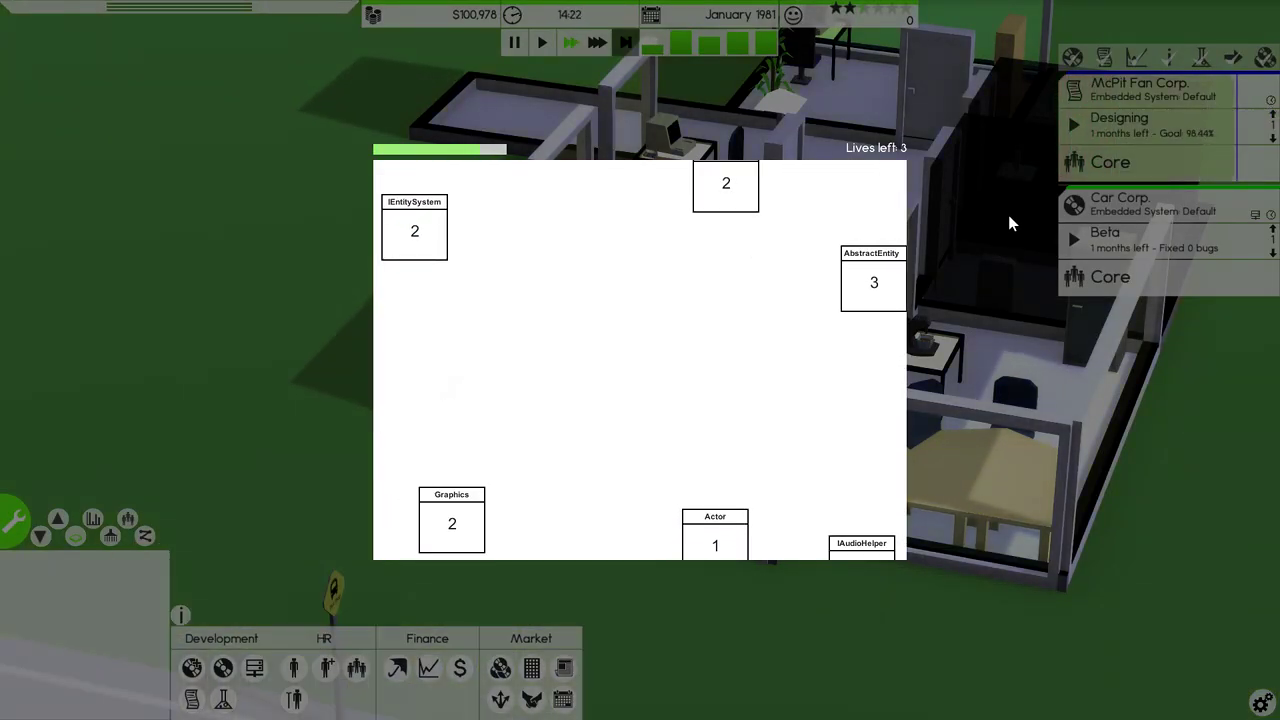
pyautogui.click(1114, 200)
# Promote McPit out of alpha and play through the typing minigame
pyautogui.click(1157, 277)
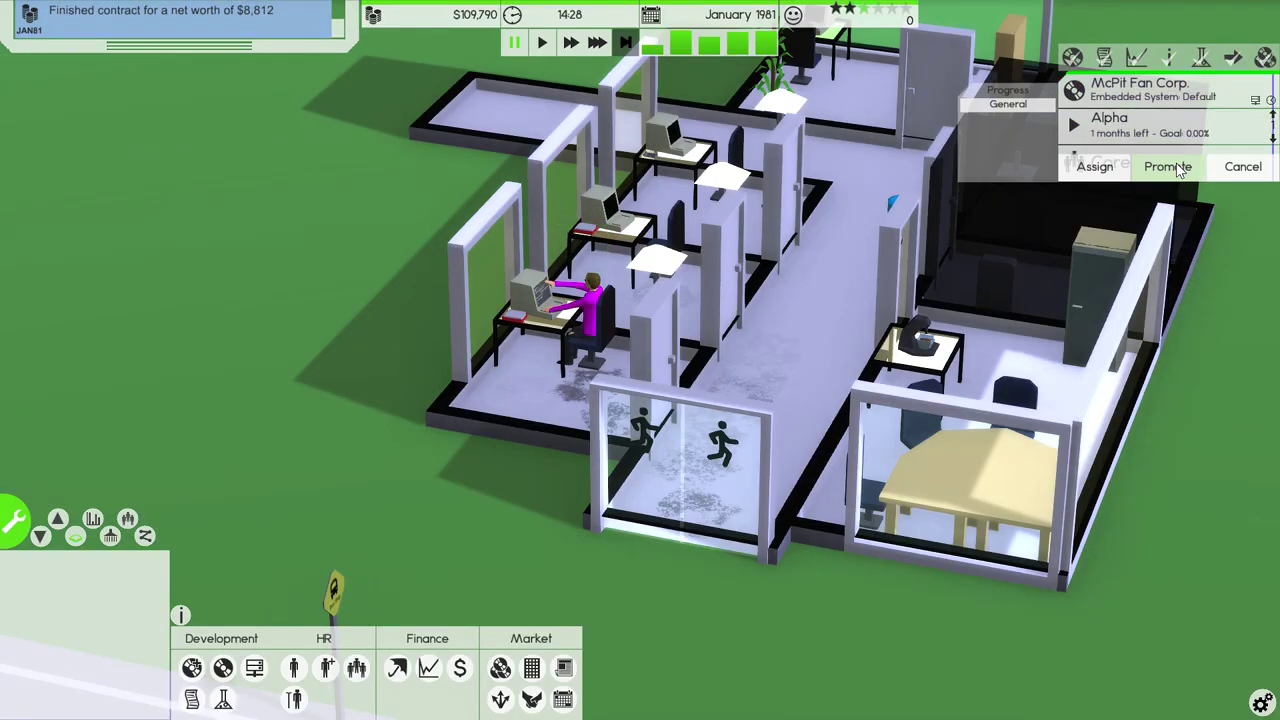
pyautogui.click(1167, 161)
pyautogui.click(640, 360)
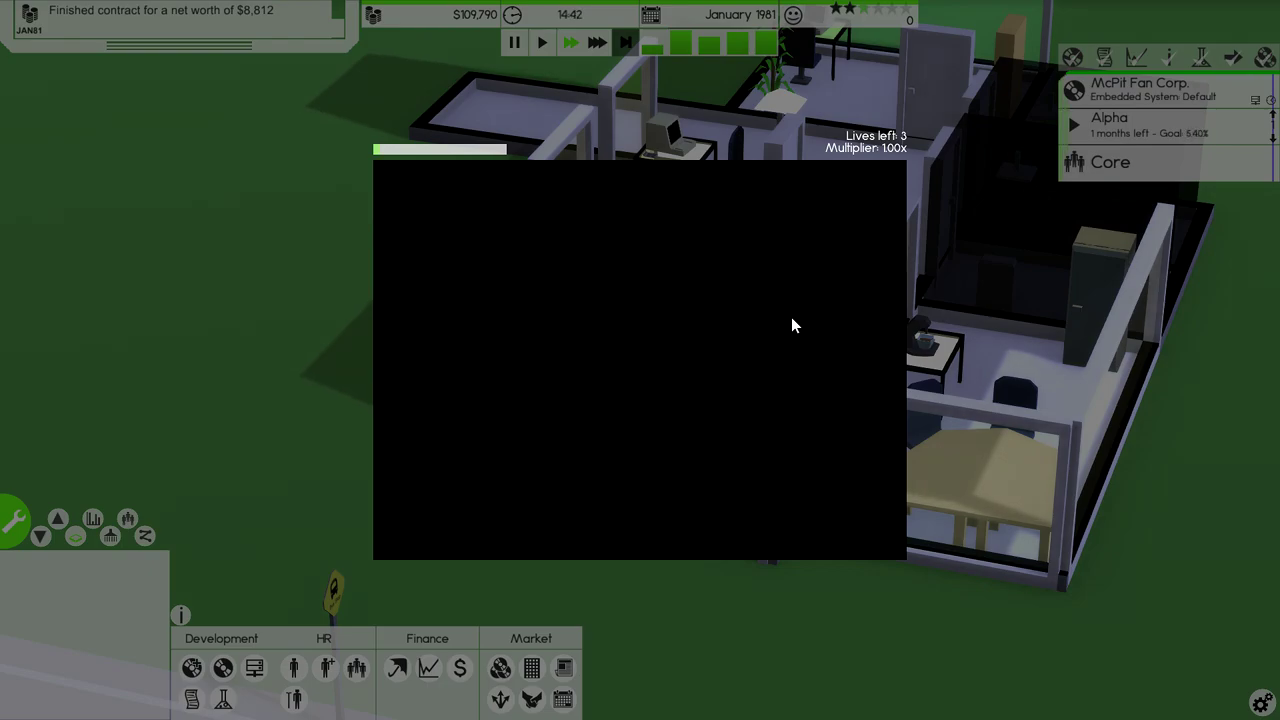
pyautogui.write('GOTbegin')
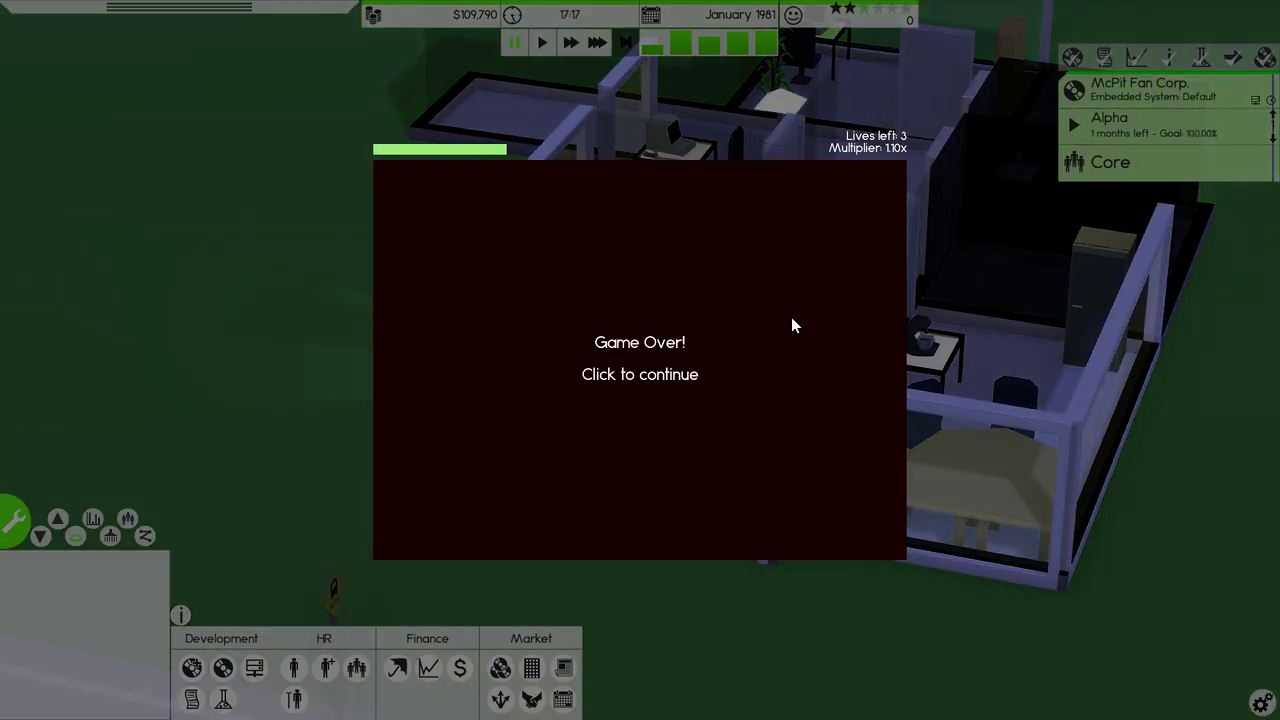
pyautogui.click(791, 317)
pyautogui.click(1167, 161)
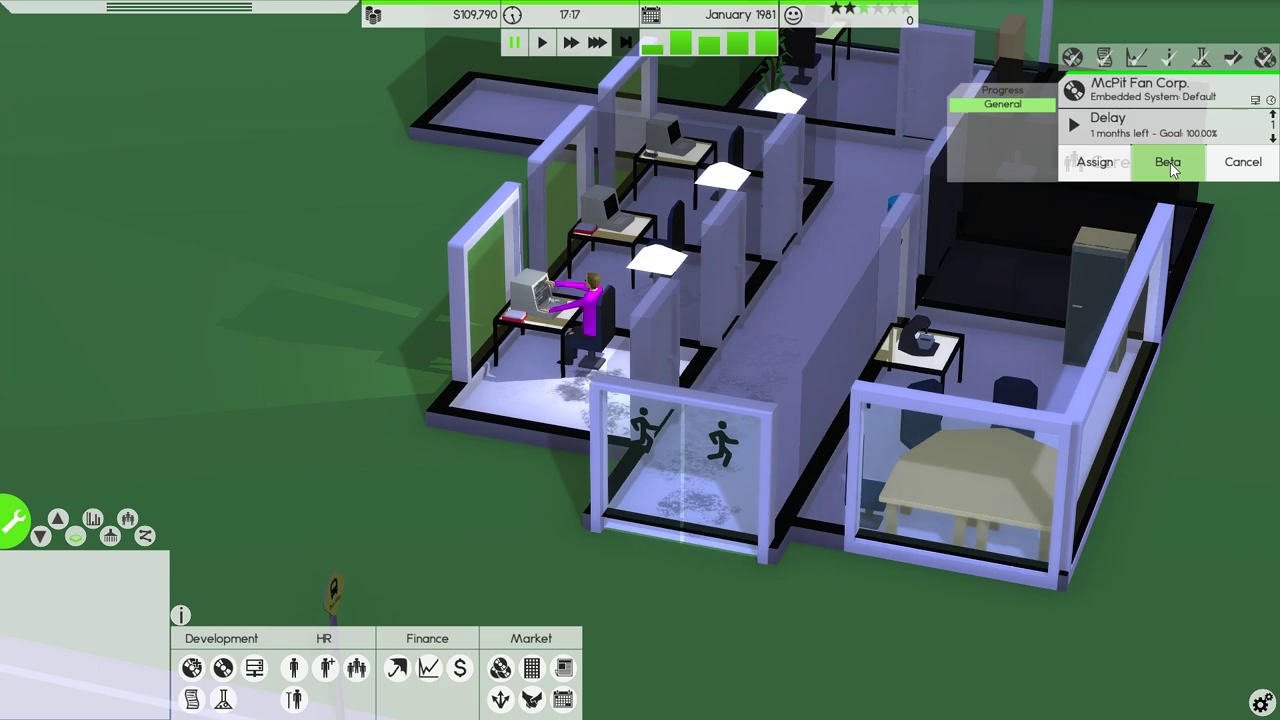
# Send the McPit Fan Corp. project to beta and release it
pyautogui.click(1168, 161)
pyautogui.moveTo(800, 300)
pyautogui.mouseDown()
pyautogui.moveTo(372, 333)
pyautogui.moveTo(350, 278)
pyautogui.mouseUp()
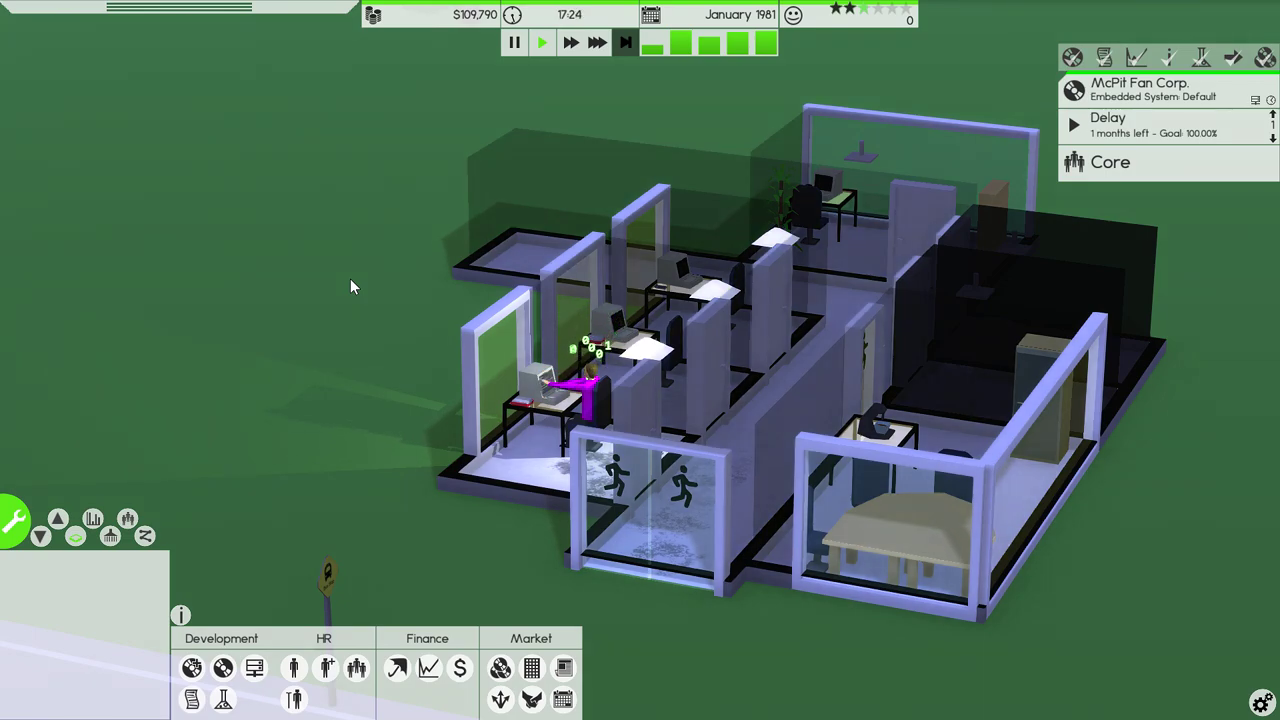
pyautogui.scroll(1, 408, 225)
pyautogui.scroll(1, 408, 225)
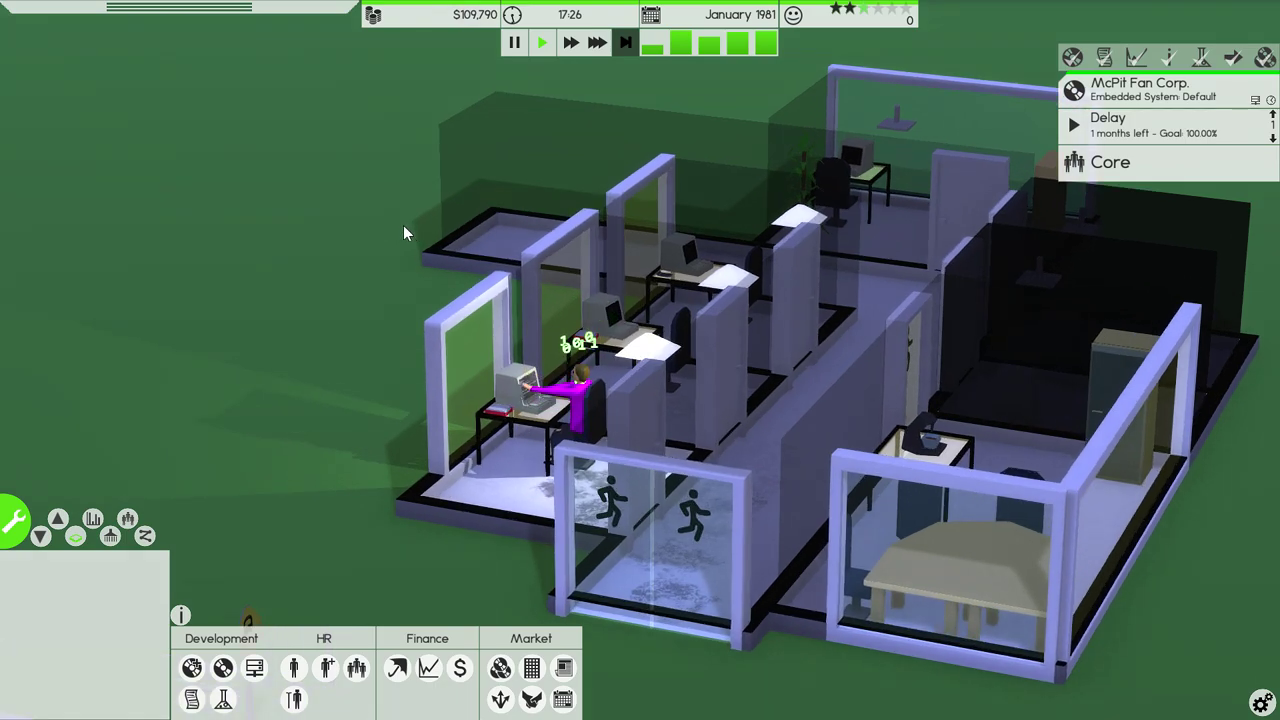
pyautogui.scroll(1, 406, 227)
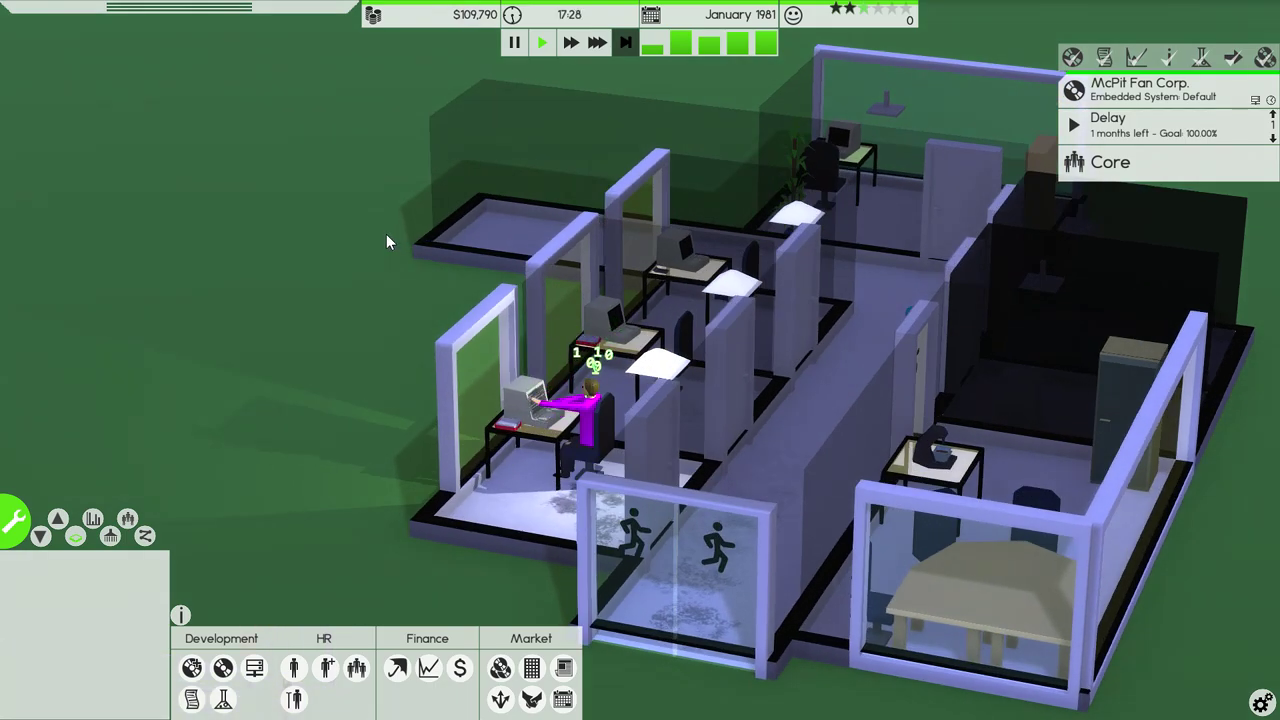
pyautogui.scroll(1, 386, 234)
pyautogui.scroll(1, 390, 262)
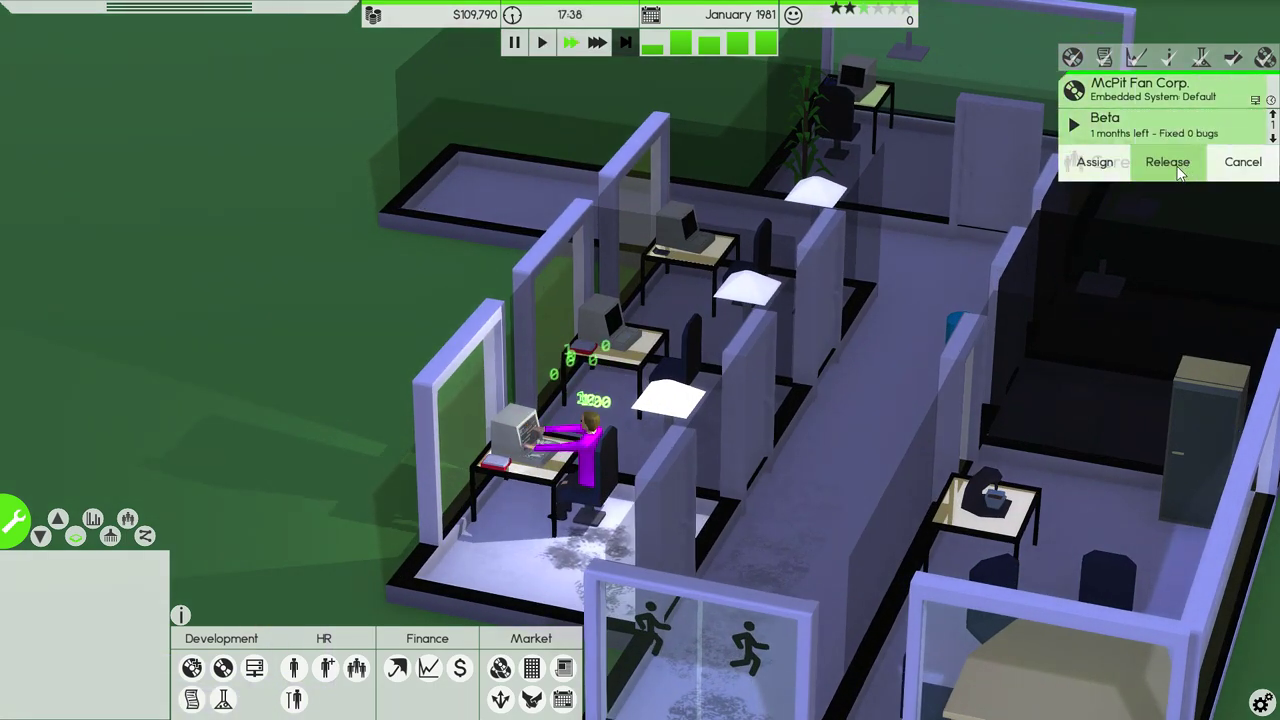
pyautogui.click(1166, 166)
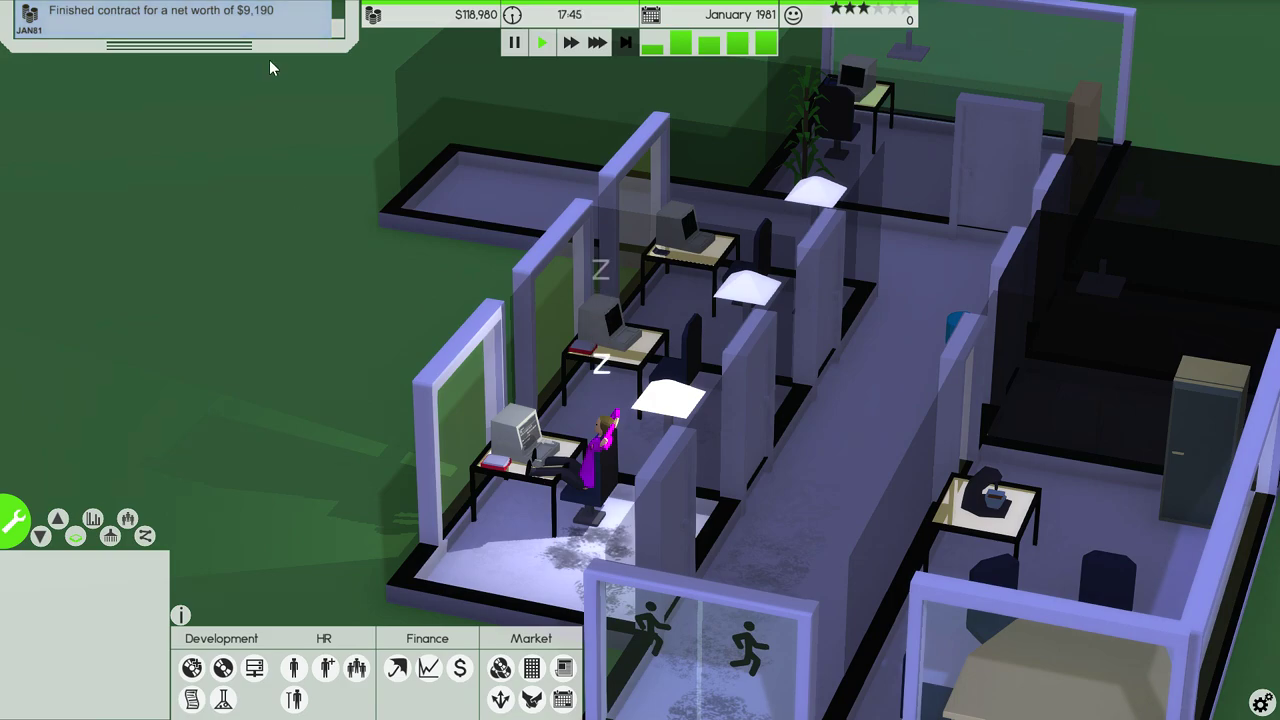
pyautogui.scroll(-1, 309, 238)
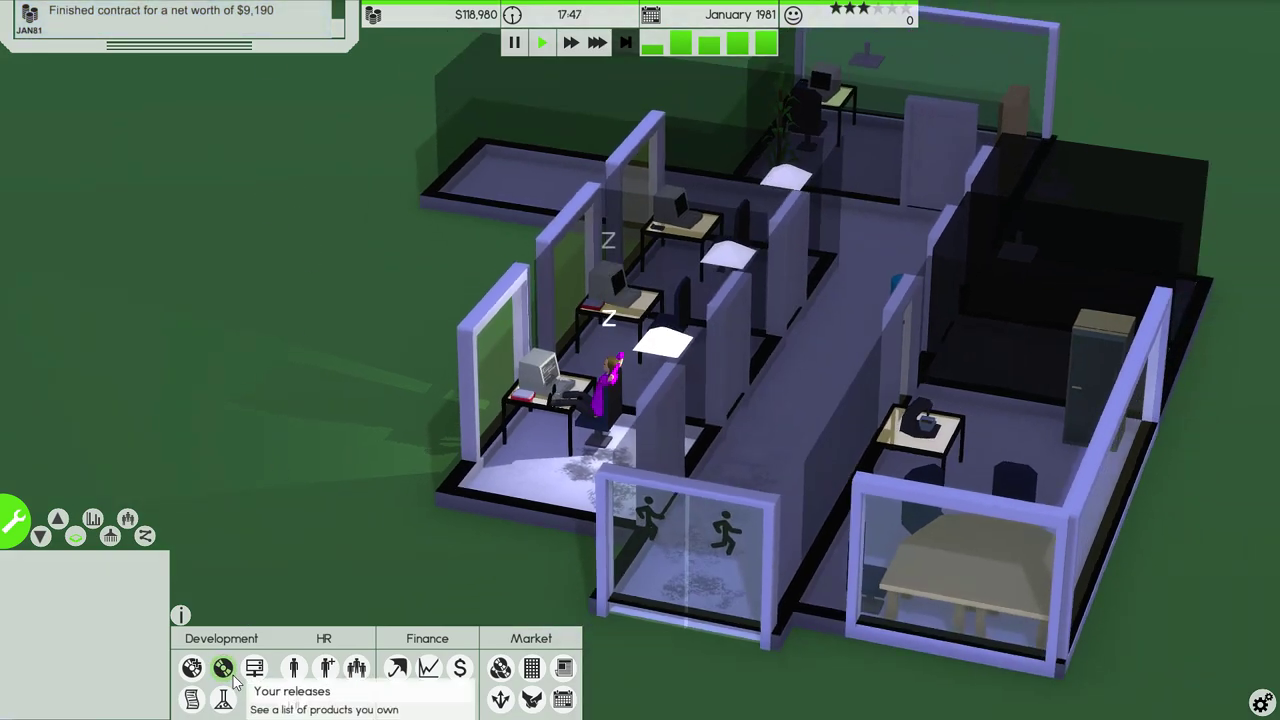
# Skip time ahead to the next February morning while panning around the office
pyautogui.press('s')
pyautogui.scroll(3, 359, 320)
pyautogui.scroll(3, 370, 321)
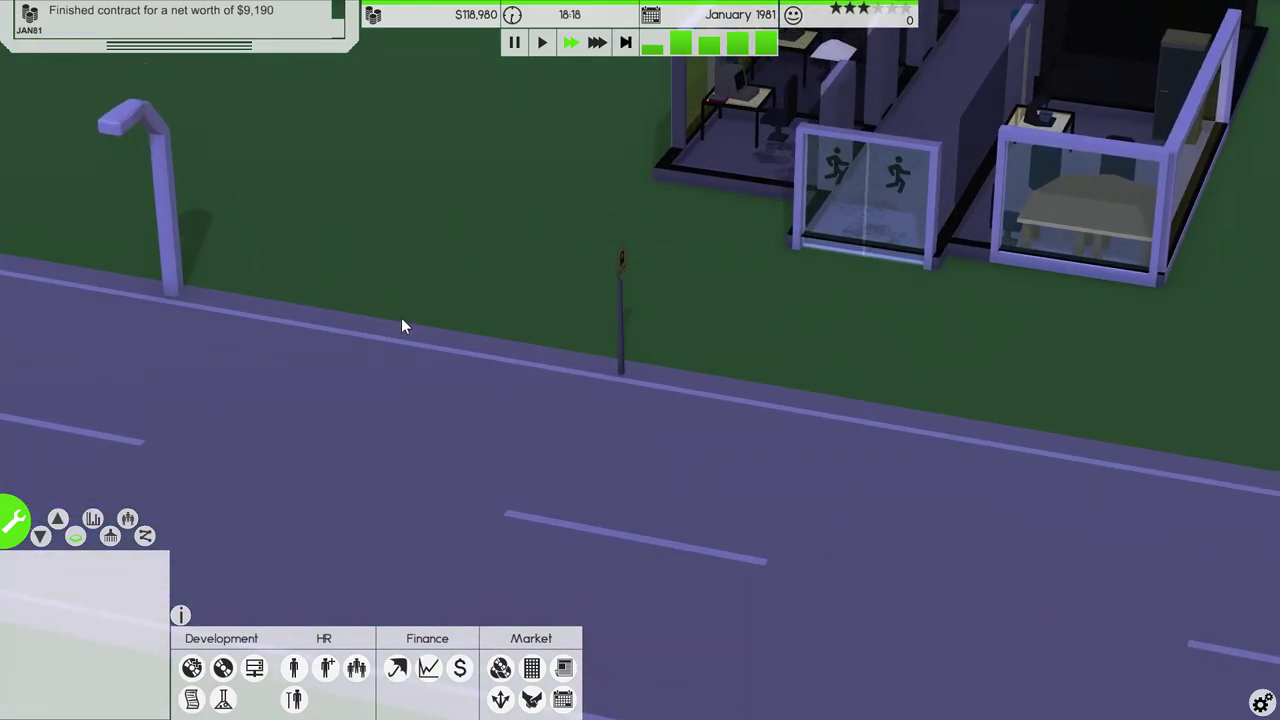
pyautogui.scroll(1, 524, 302)
pyautogui.scroll(-2, 524, 302)
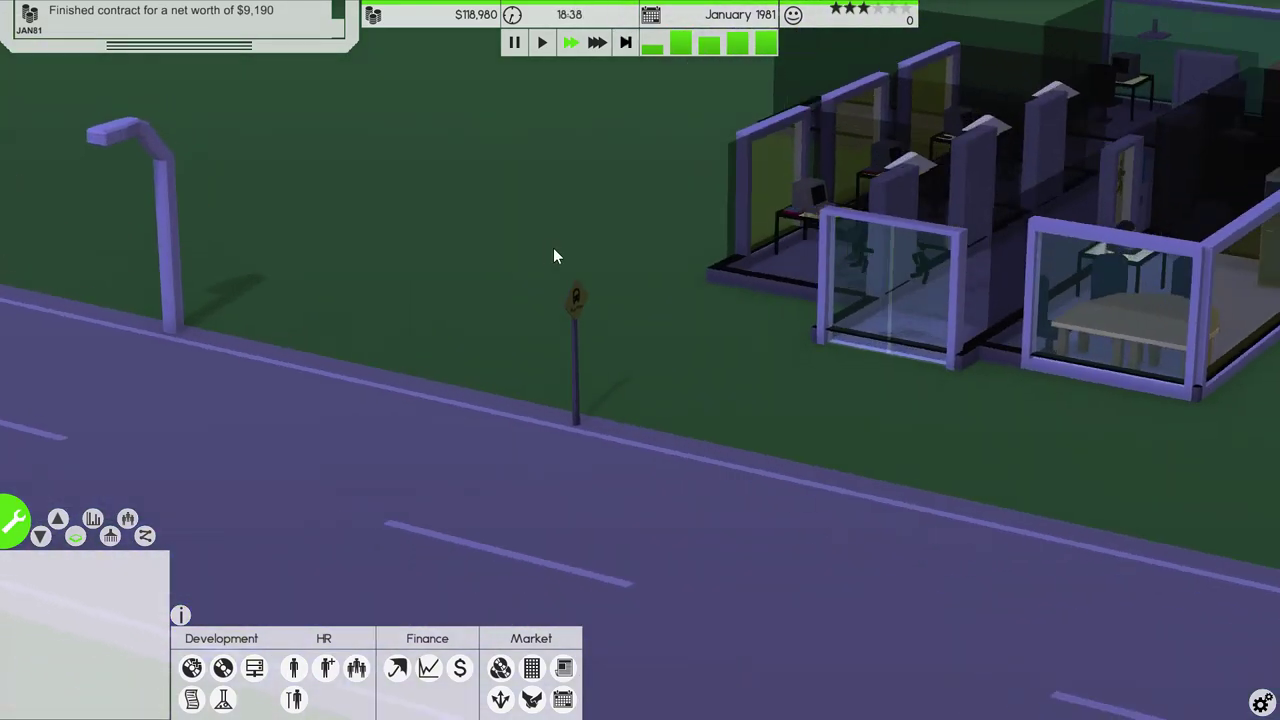
pyautogui.press('e')
pyautogui.press('w')
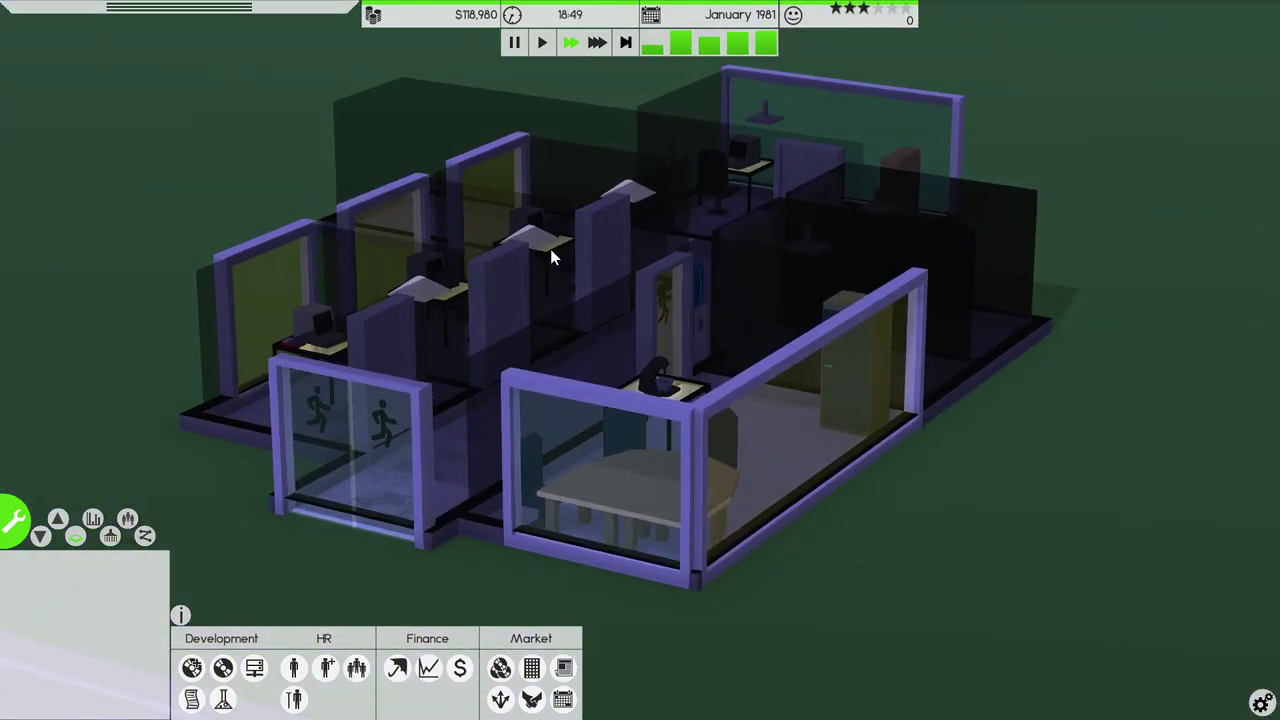
pyautogui.press('a')
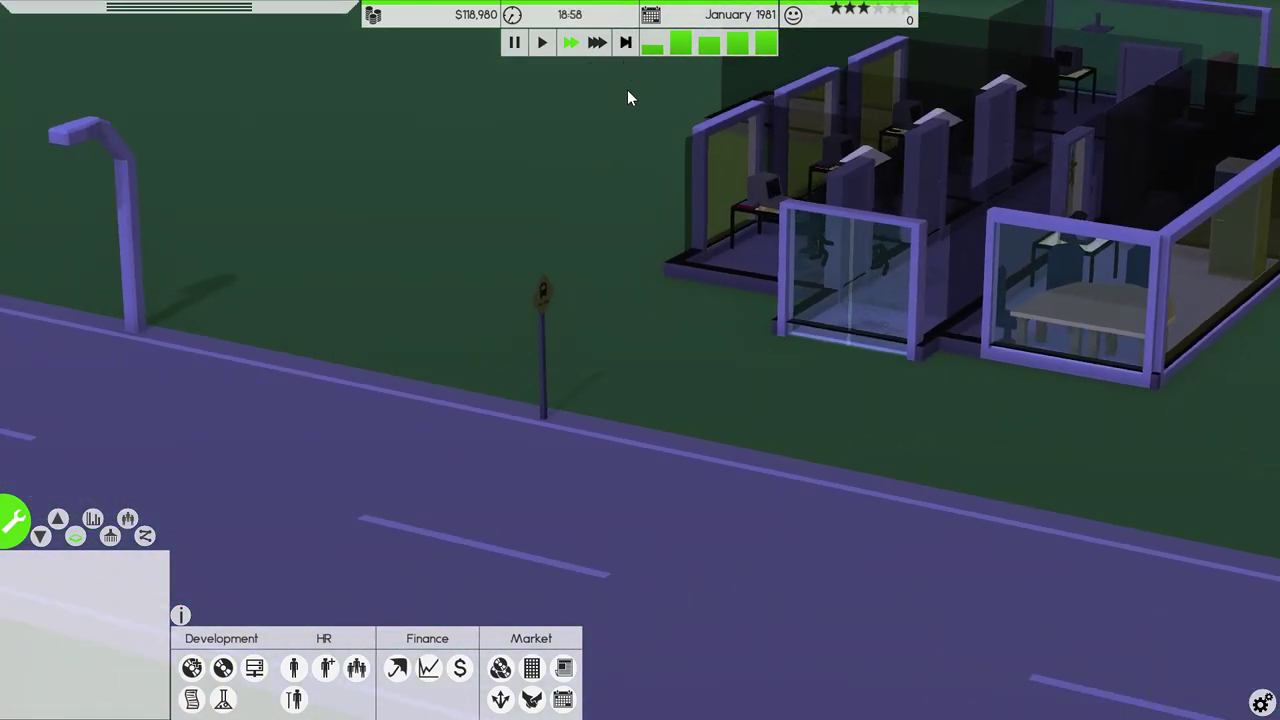
pyautogui.click(625, 42)
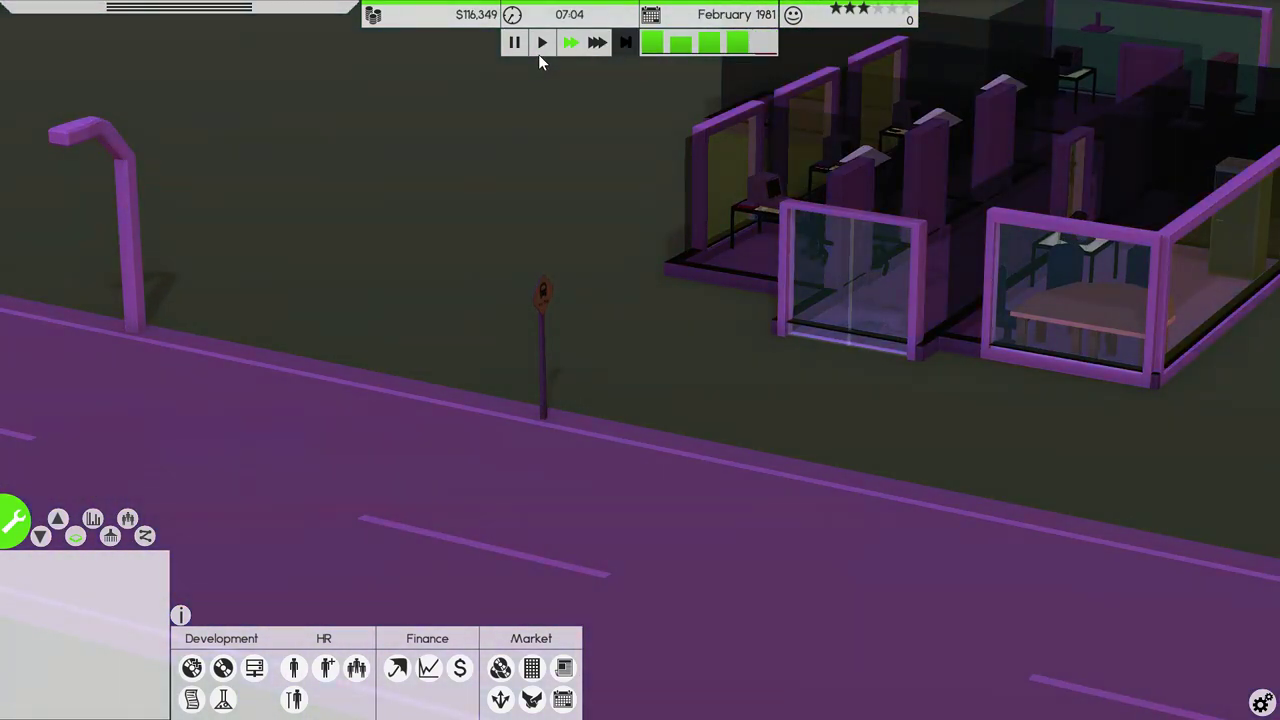
pyautogui.press('q')
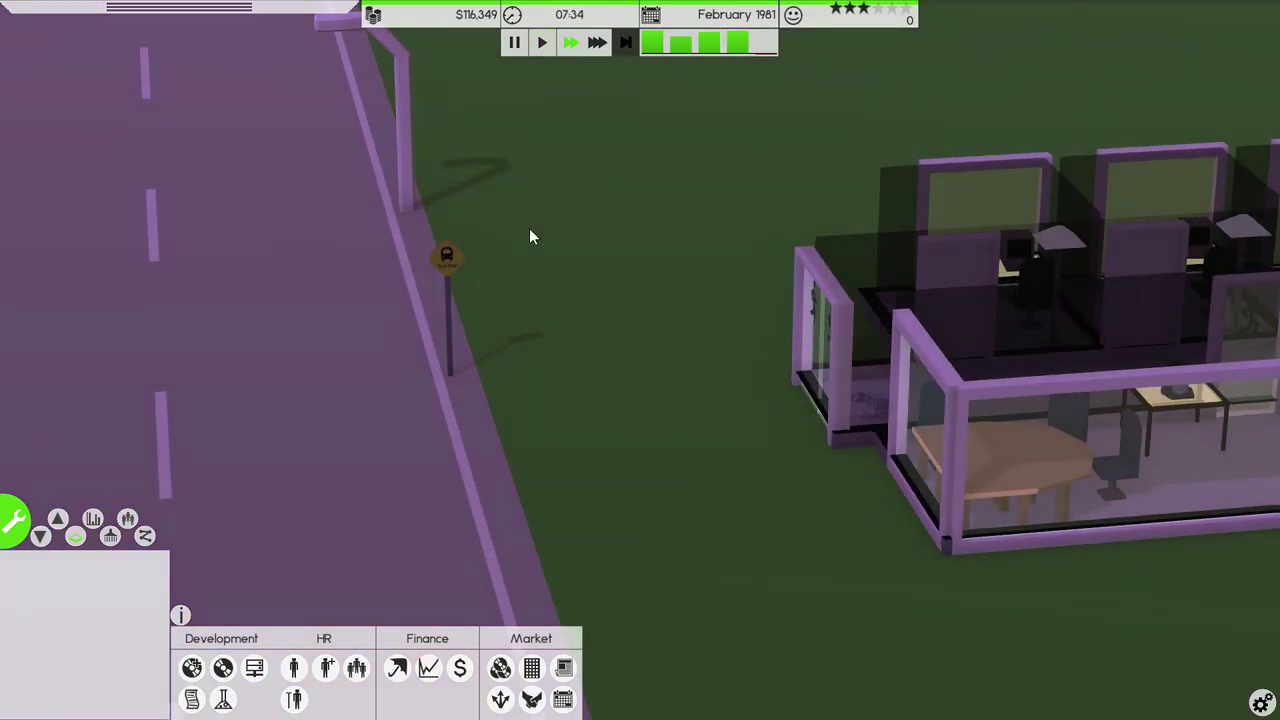
pyautogui.press('q')
pyautogui.press('q')
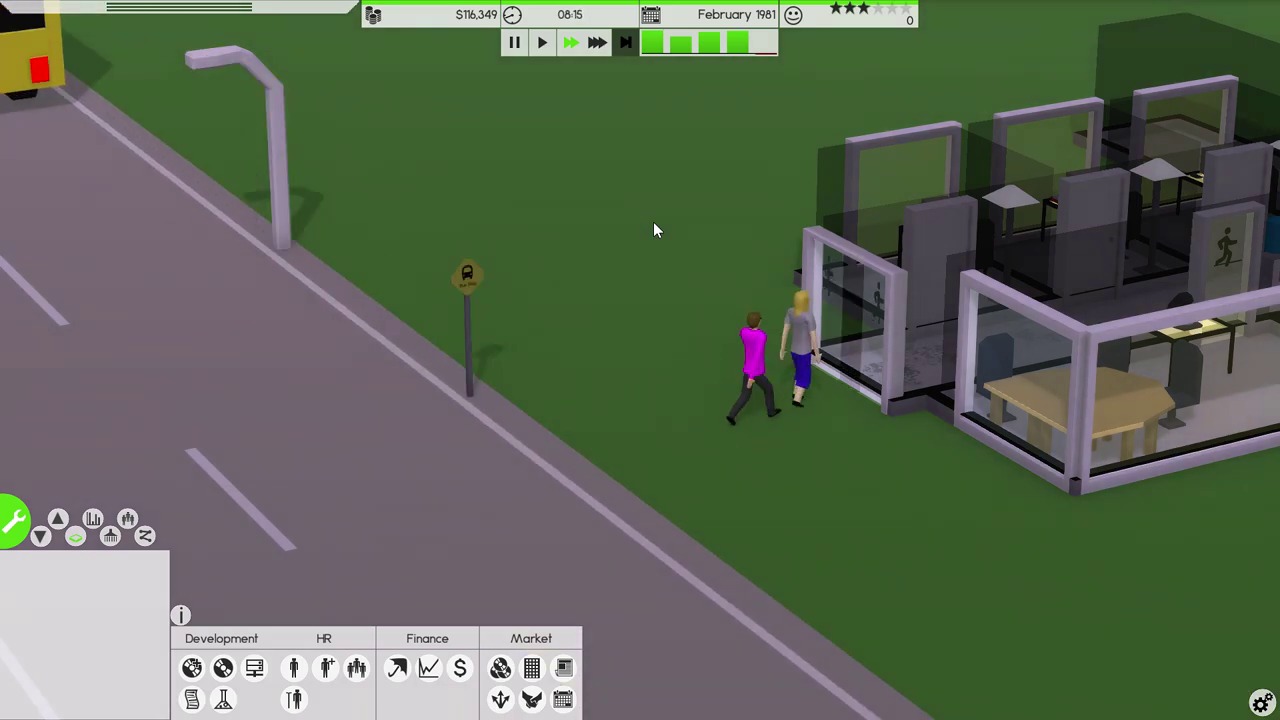
pyautogui.moveTo(653, 221); pyautogui.dragTo(354, 253)
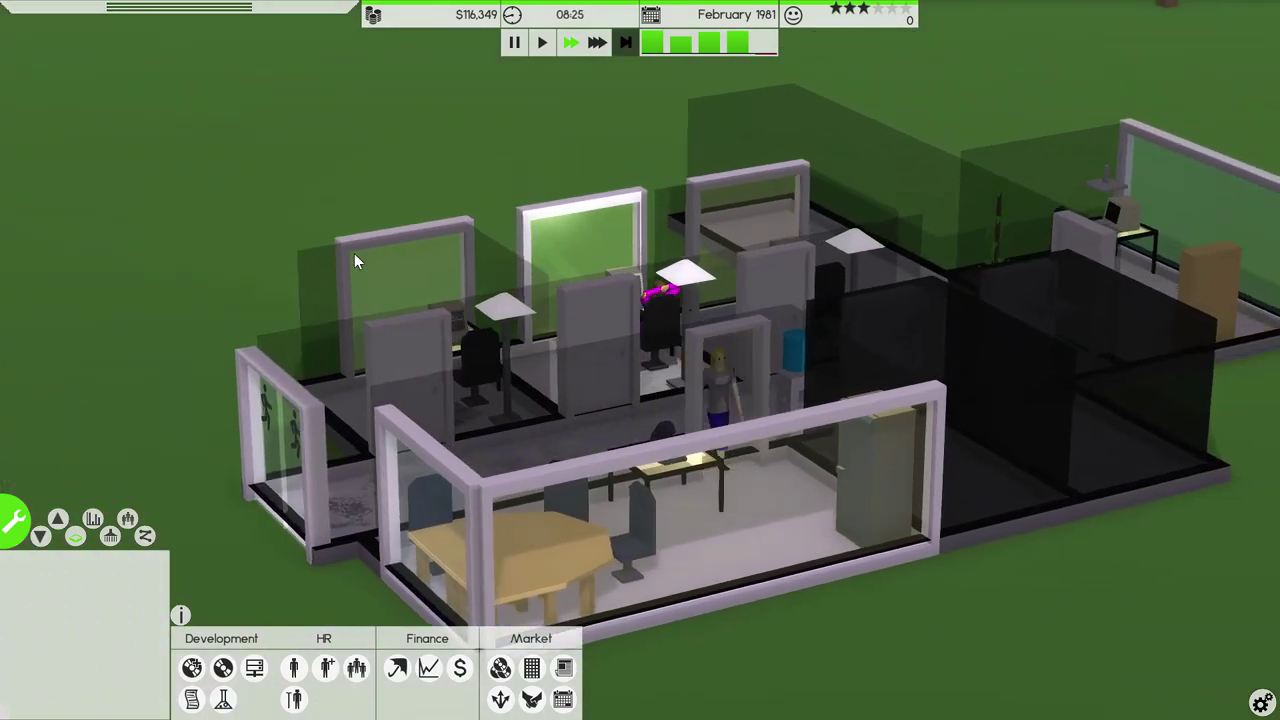
pyautogui.scroll(-3, 354, 253)
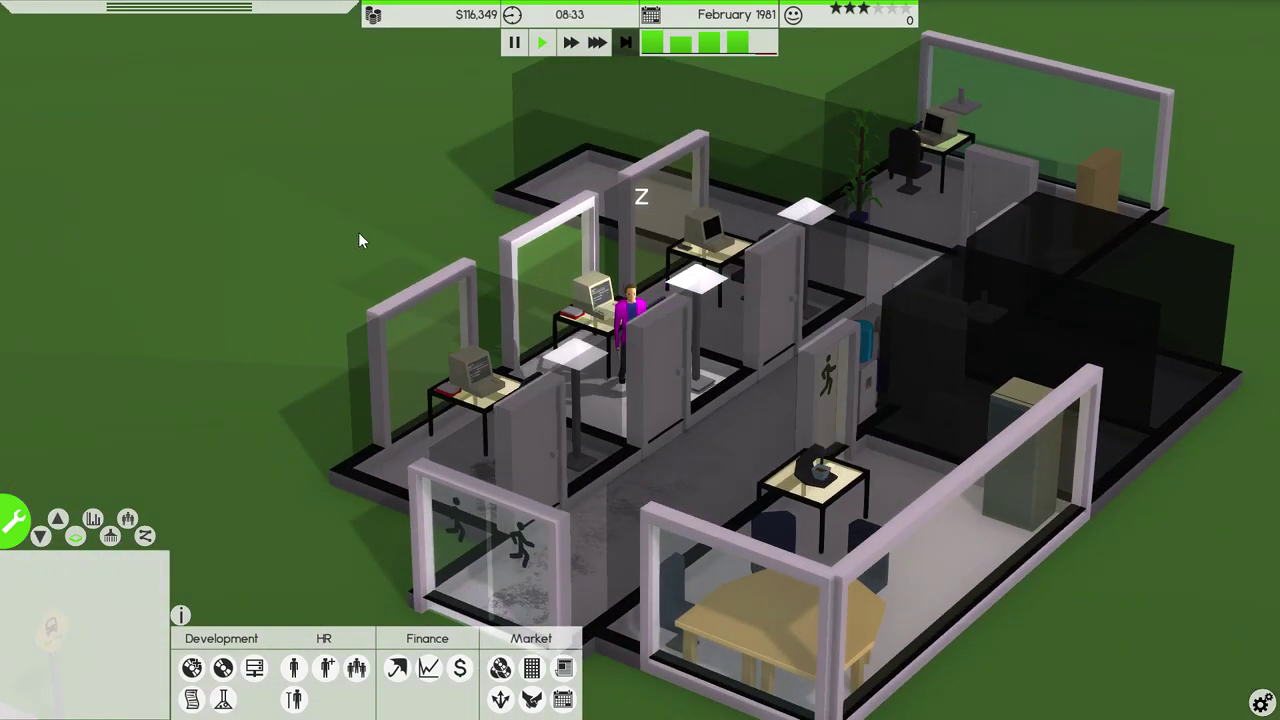
pyautogui.scroll(5, 468, 270)
pyautogui.scroll(4, 692, 329)
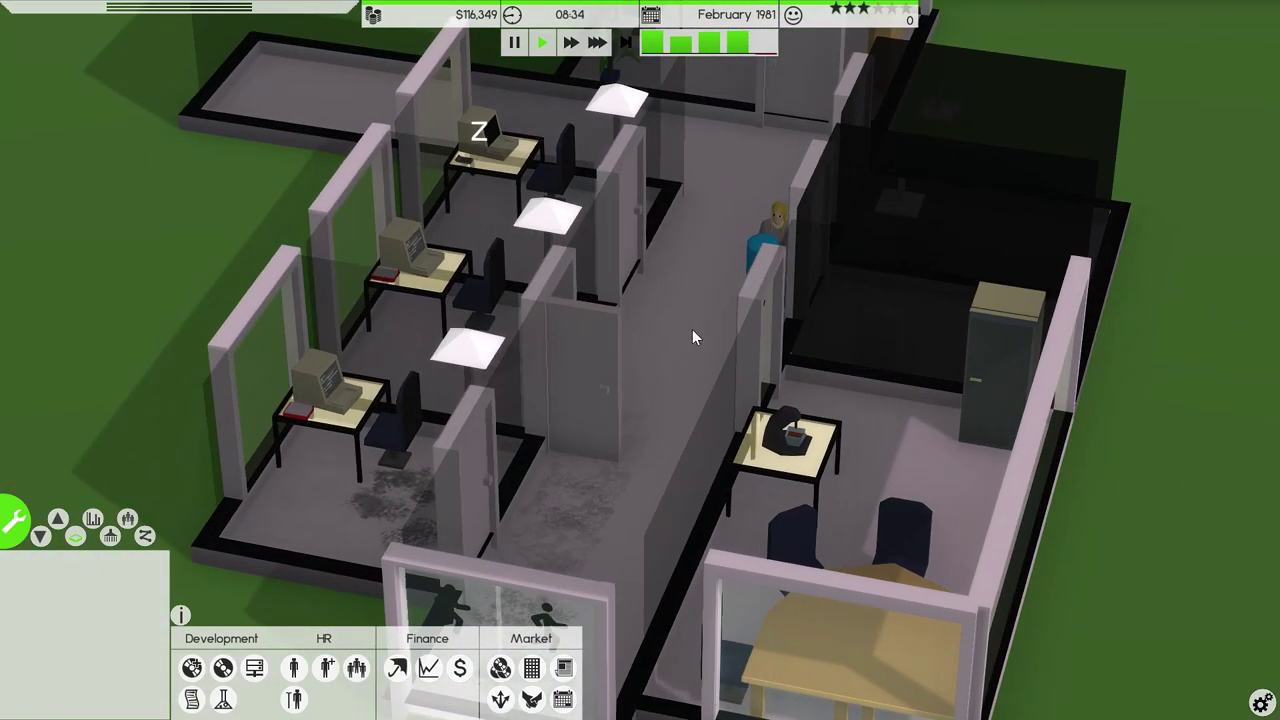
# Enroll the second employee in a one-month System designer course costing $1,800
pyautogui.click(770, 240)
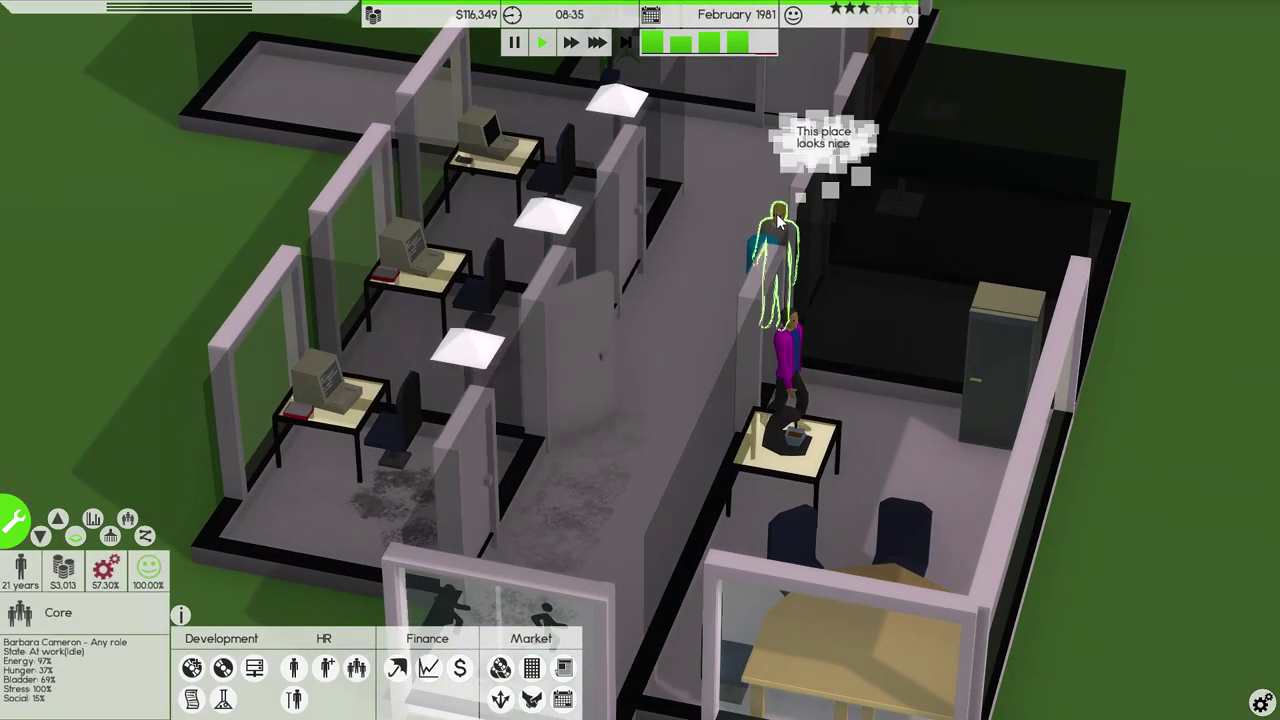
pyautogui.scroll(2, 693, 234)
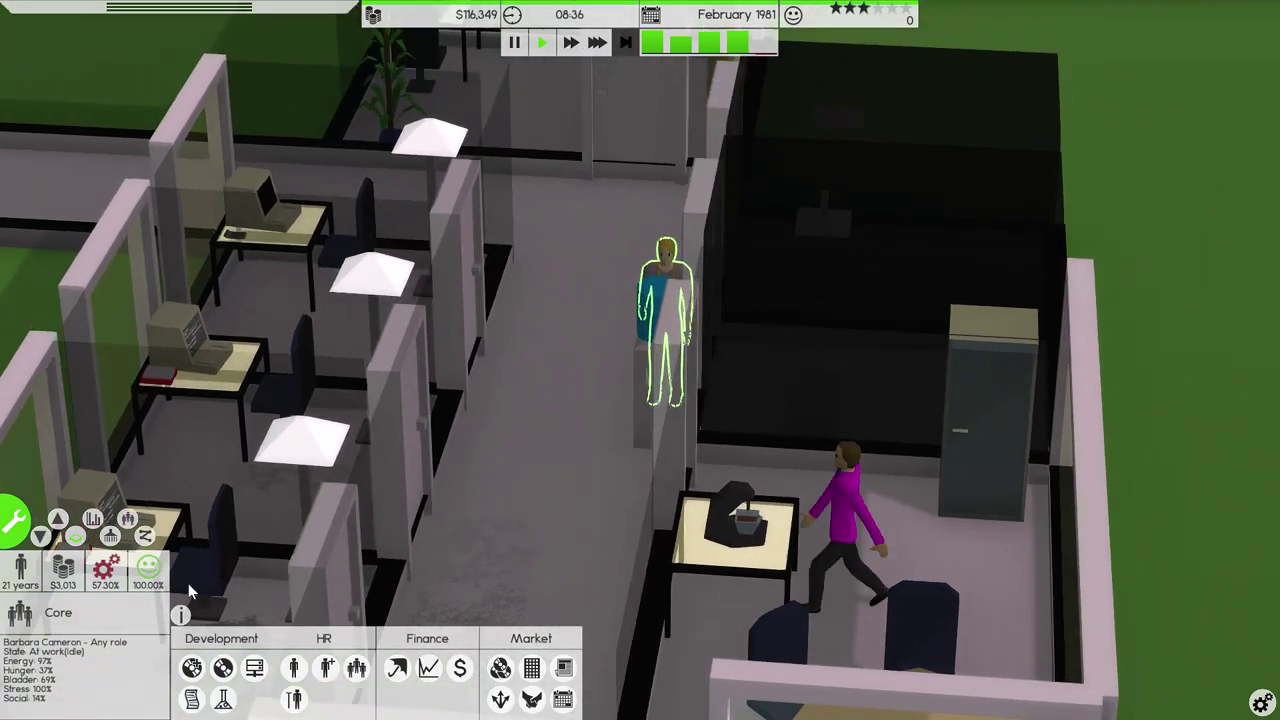
pyautogui.scroll(-3, 692, 234)
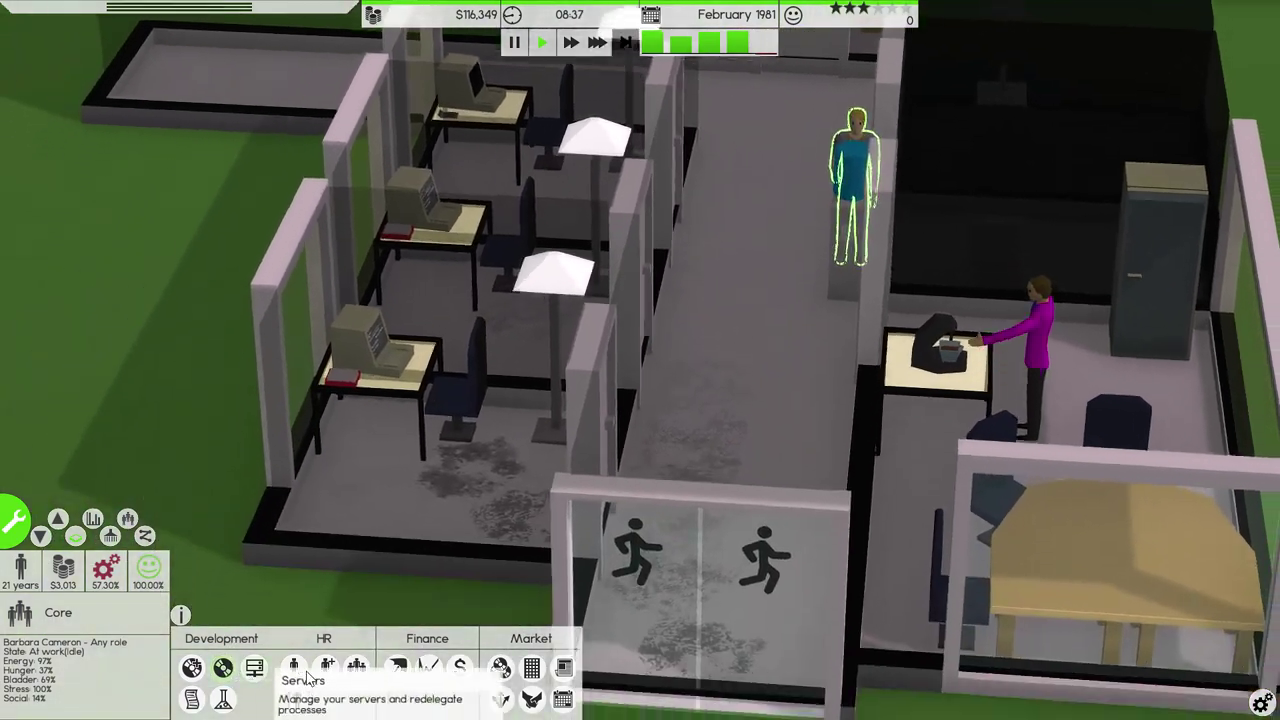
pyautogui.click(294, 667)
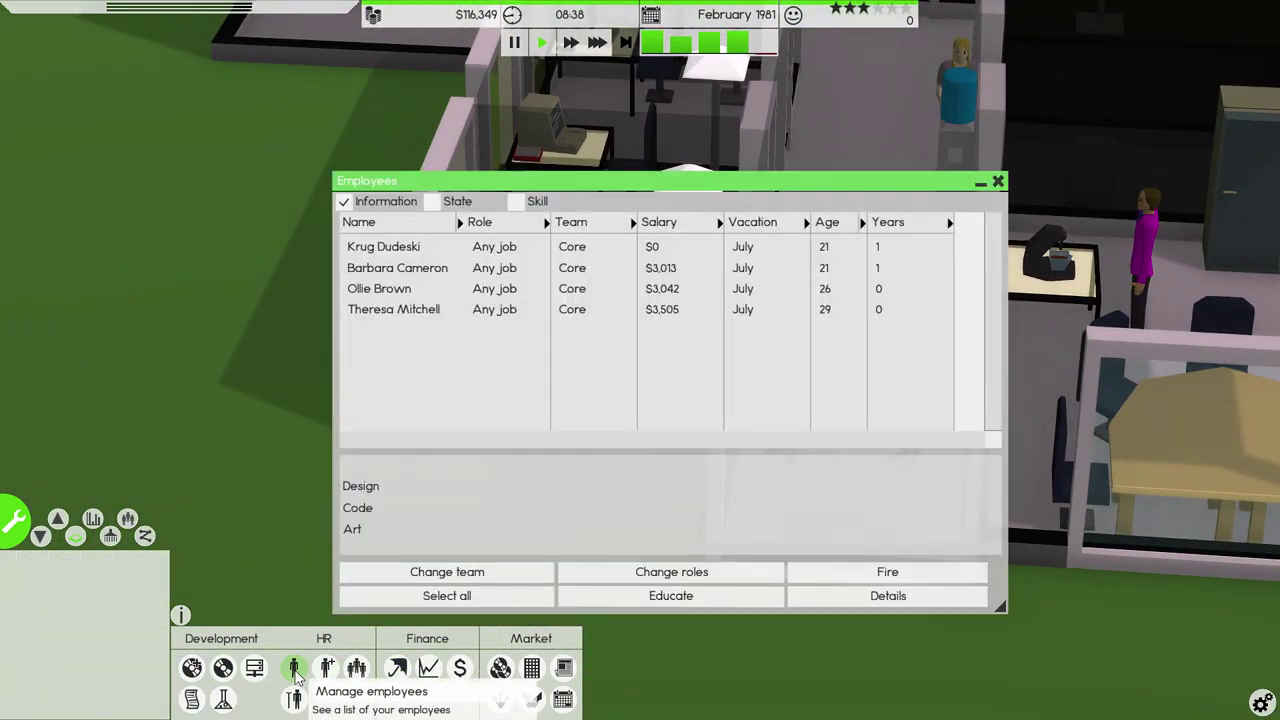
pyautogui.click(414, 268)
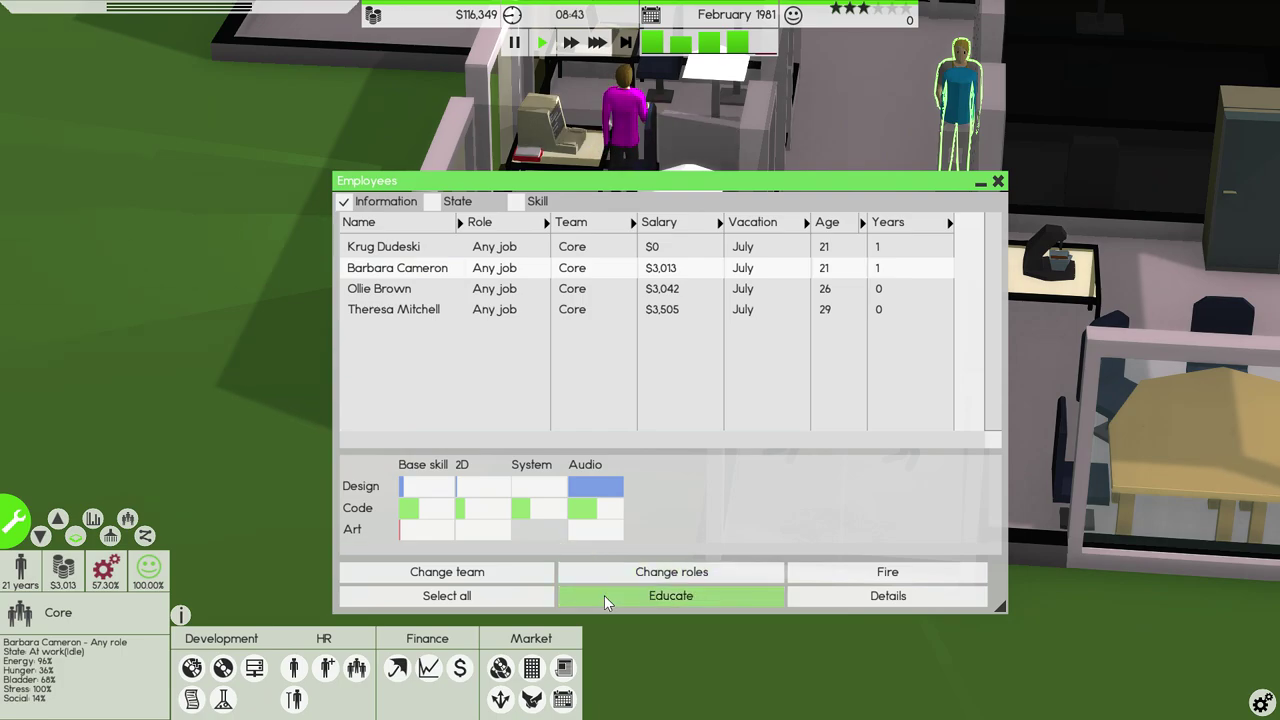
pyautogui.click(670, 595)
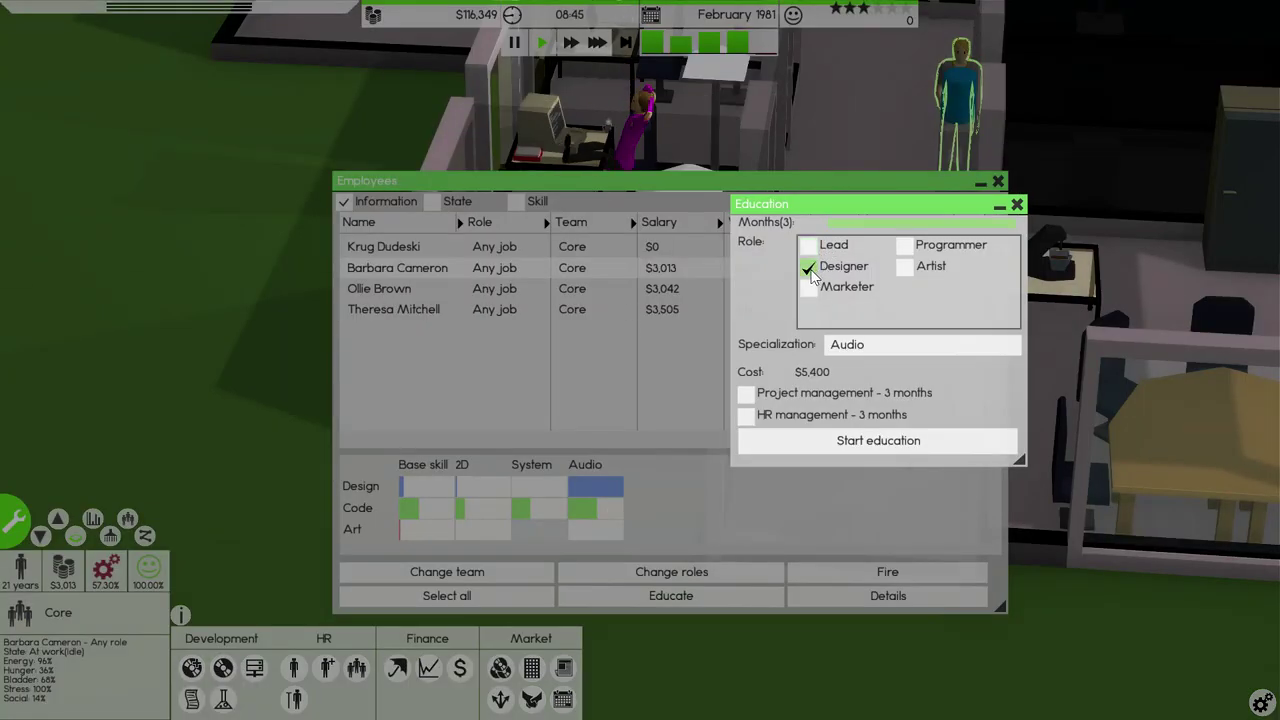
pyautogui.click(862, 345)
pyautogui.click(870, 396)
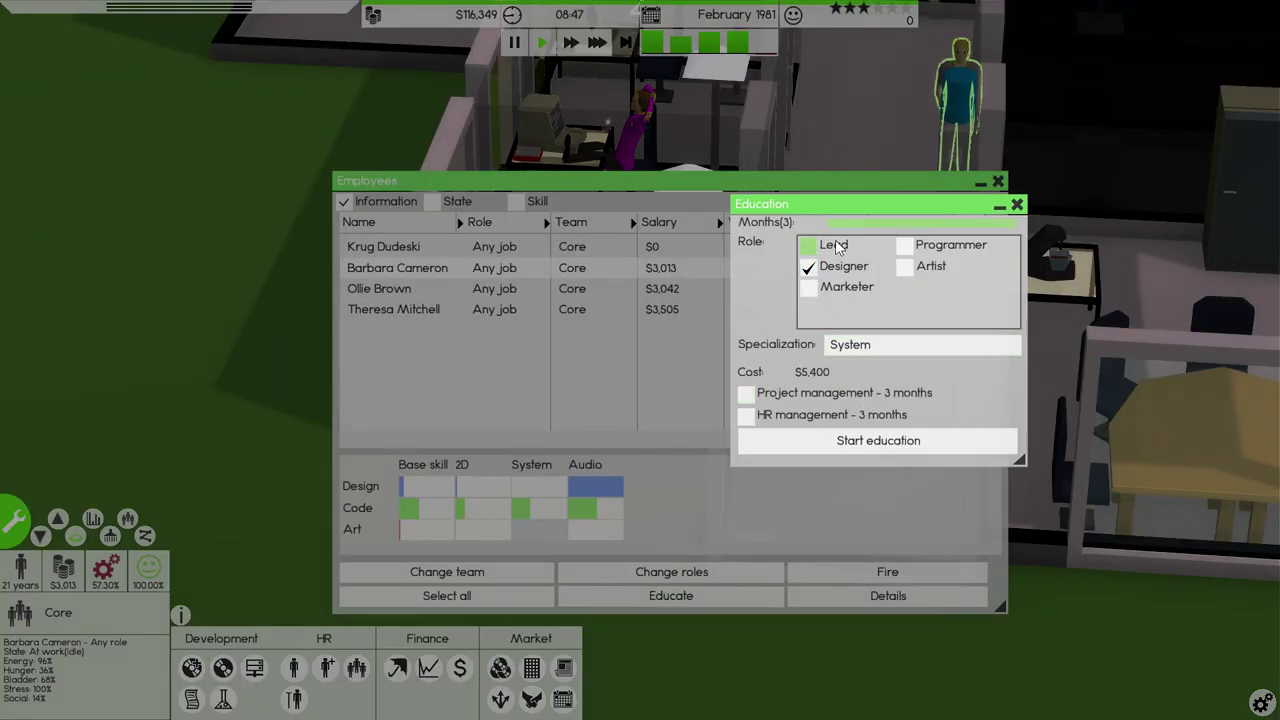
pyautogui.click(832, 445)
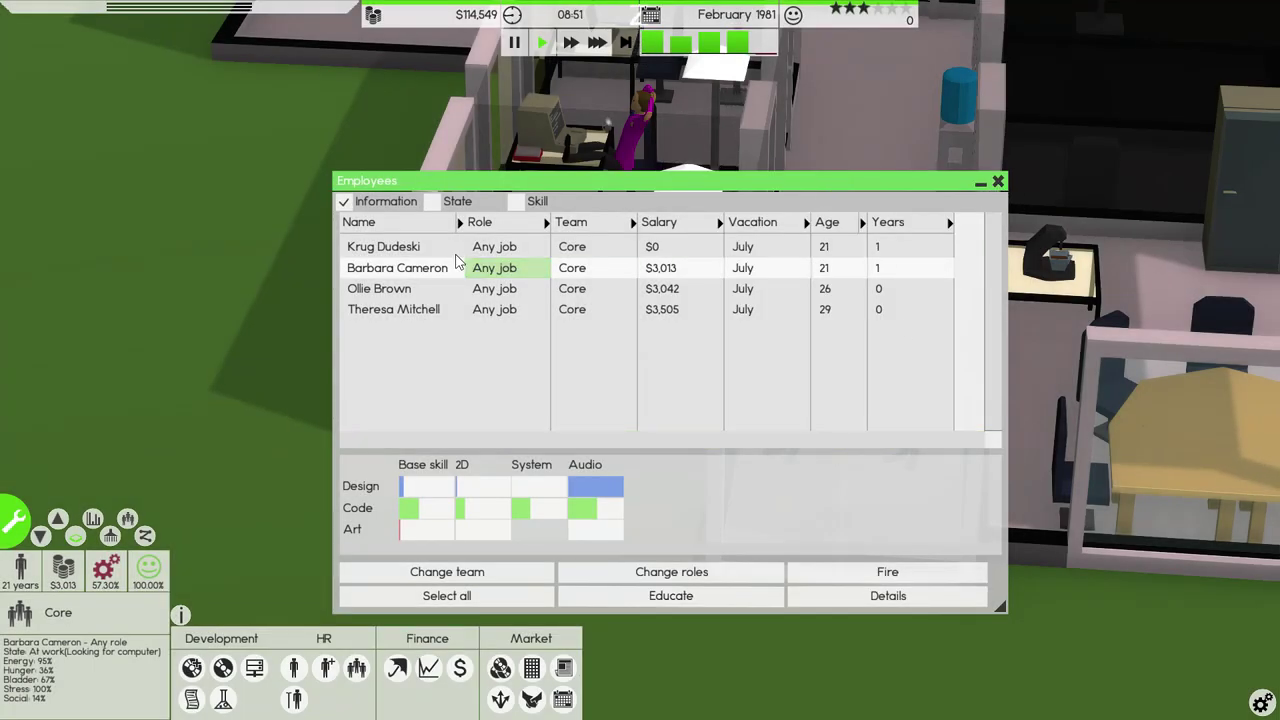
pyautogui.click(420, 310)
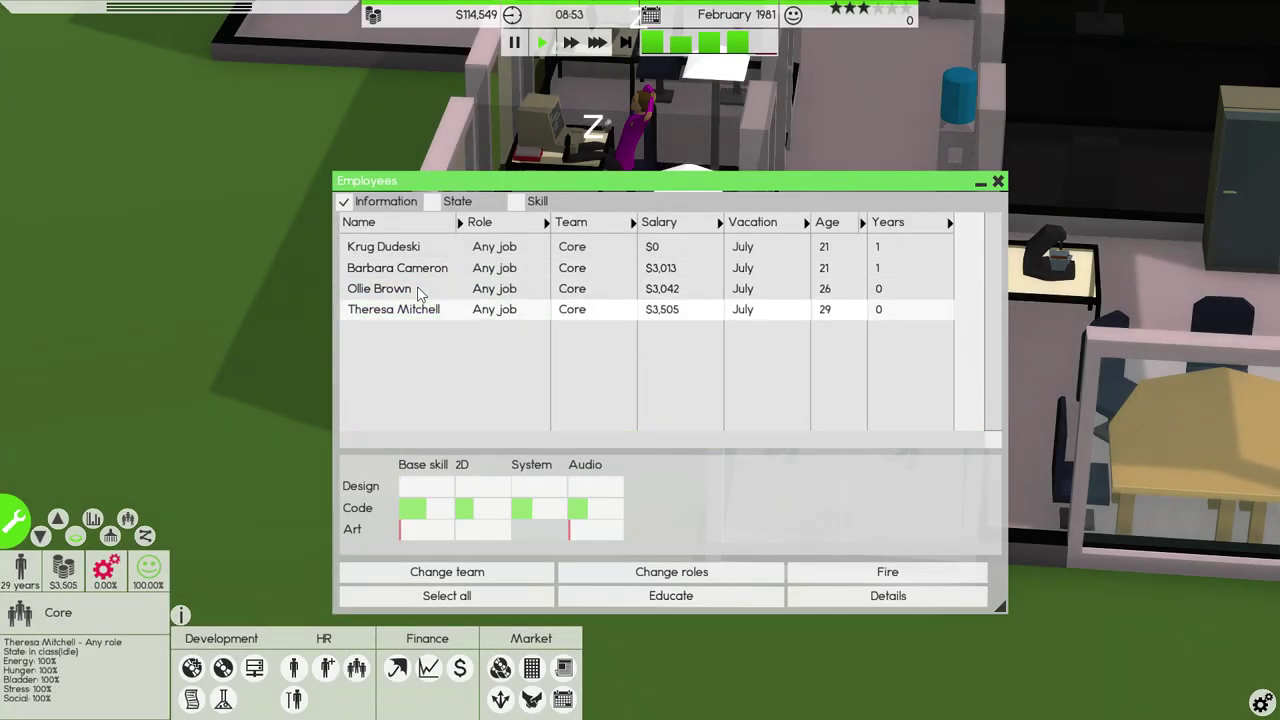
pyautogui.click(420, 291)
pyautogui.click(413, 311)
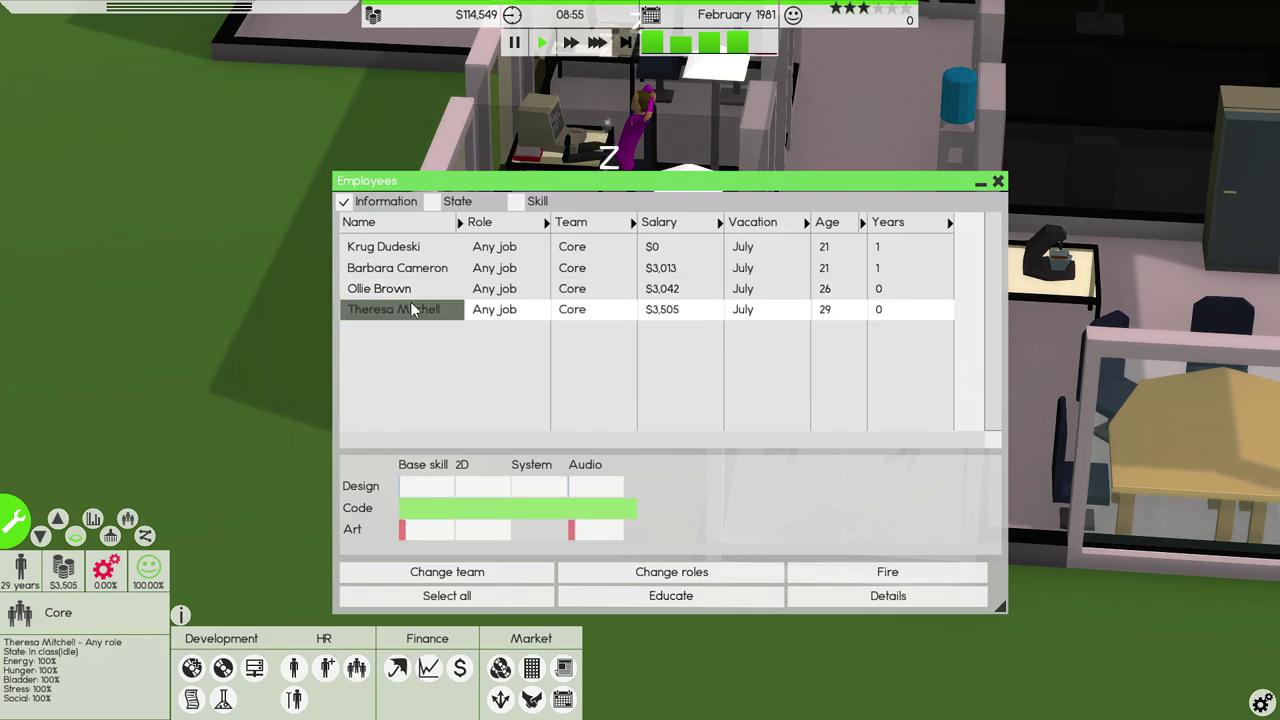
# Call in temporary cleaning staff from the support staff window
pyautogui.click(998, 183)
pyautogui.scroll(3, 294, 237)
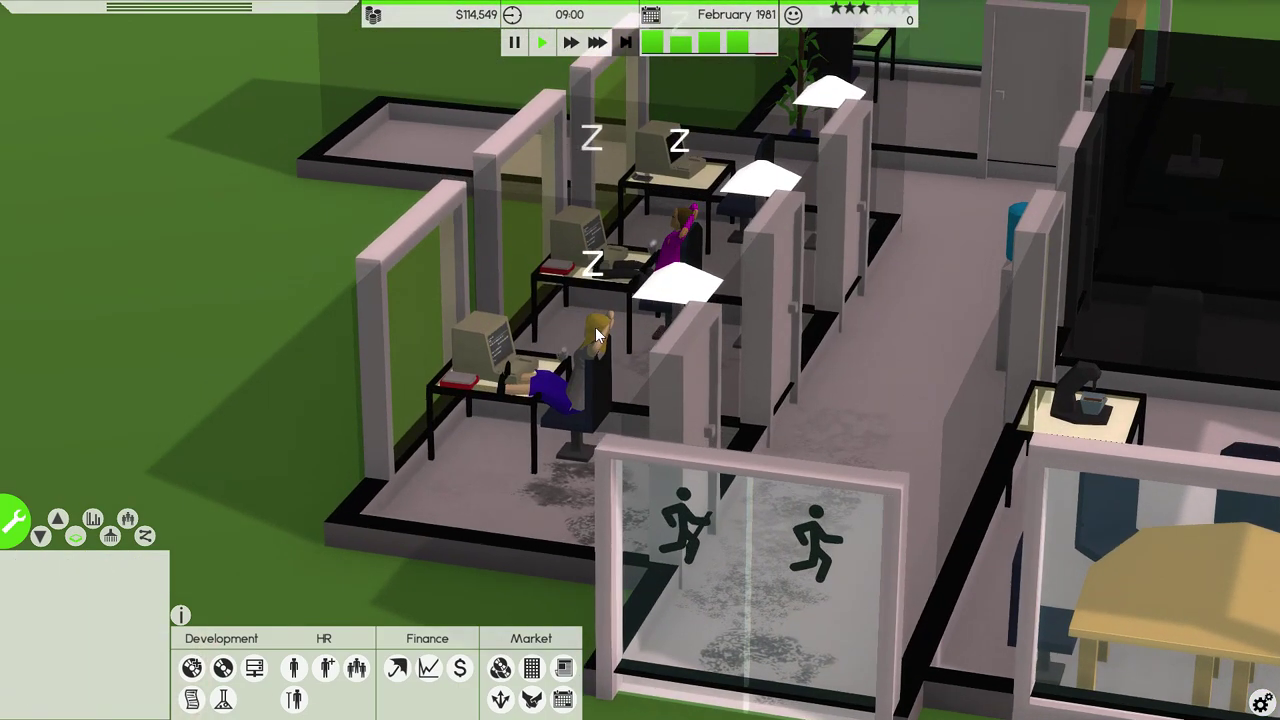
pyautogui.scroll(-2, 597, 335)
pyautogui.scroll(2, 304, 337)
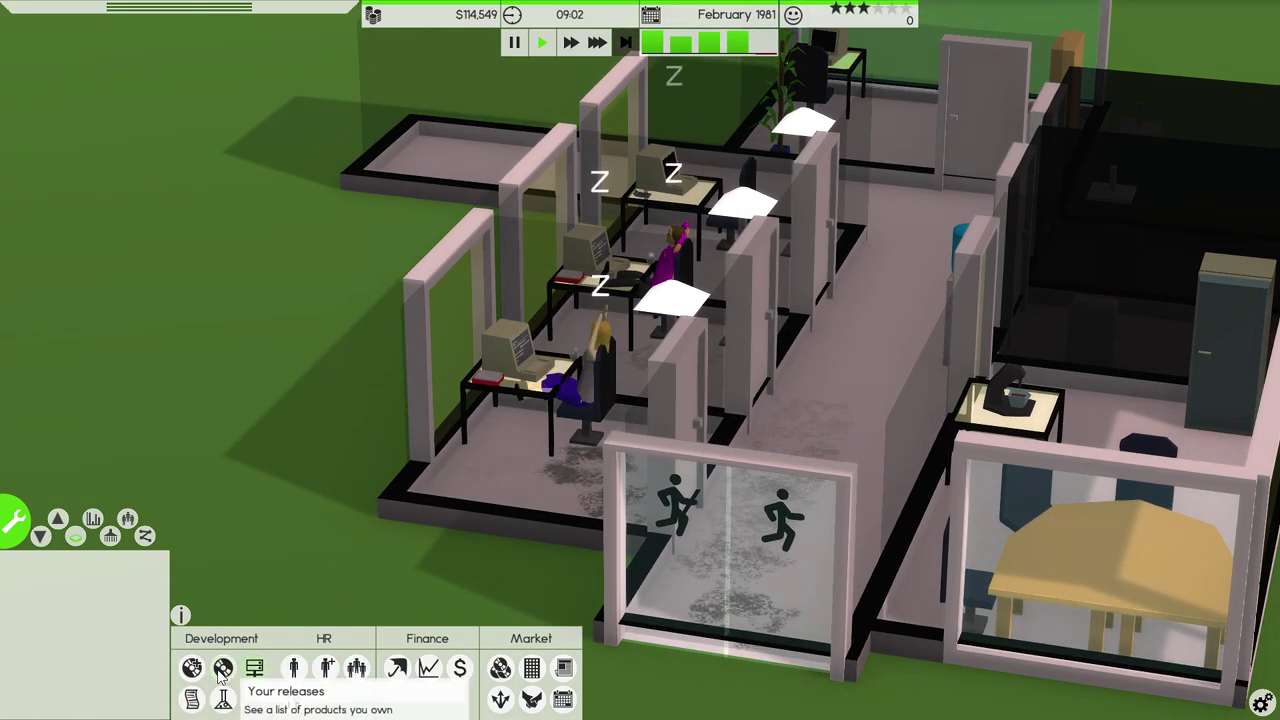
pyautogui.scroll(1, 600, 330)
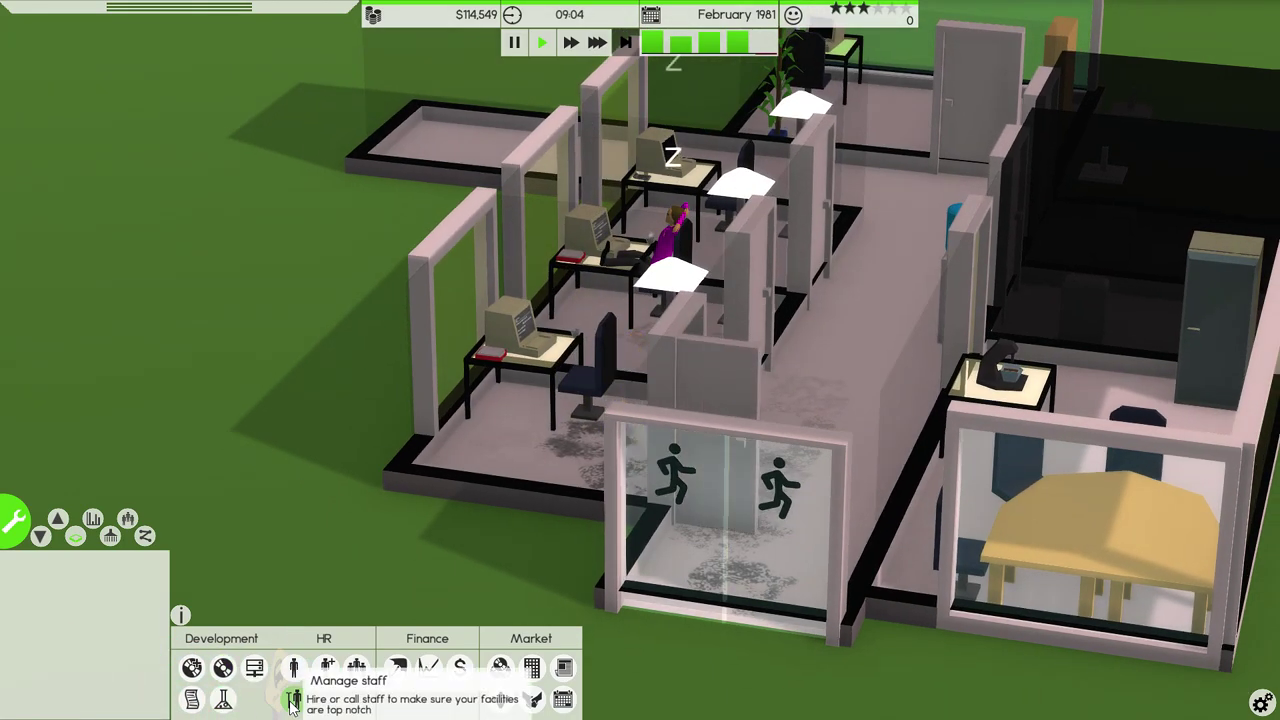
pyautogui.click(294, 700)
pyautogui.click(489, 544)
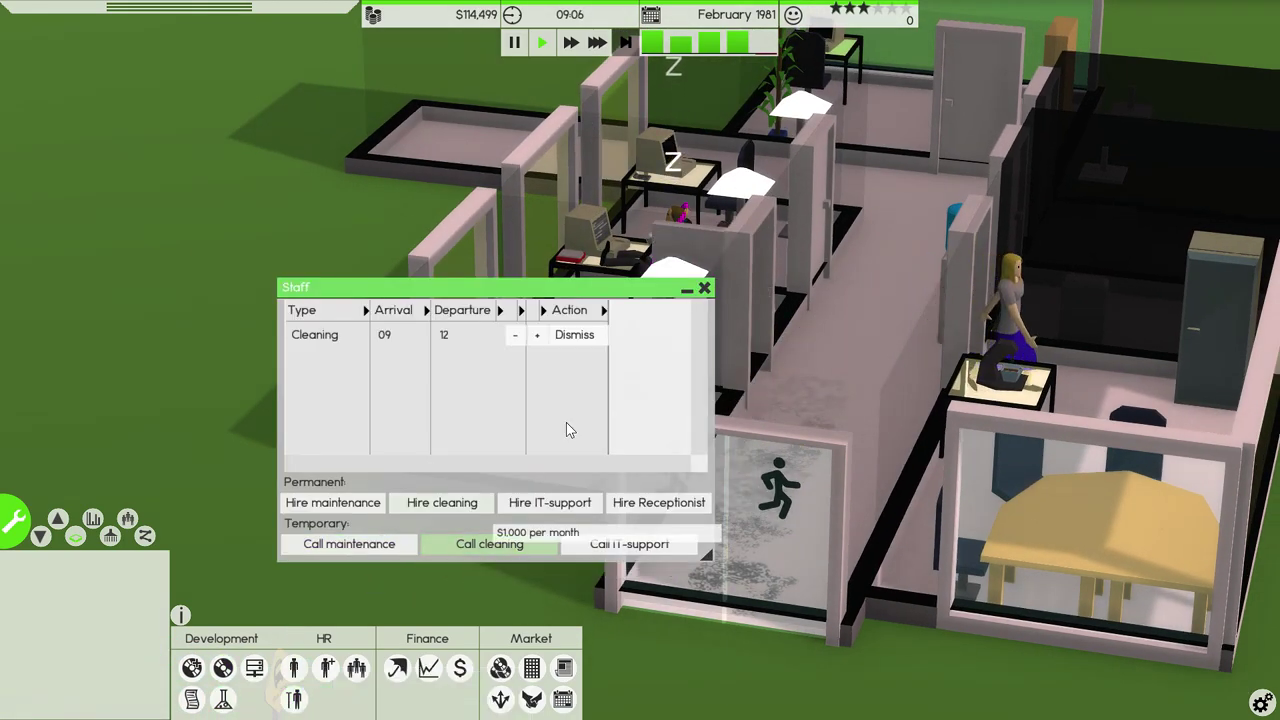
pyautogui.click(705, 289)
pyautogui.scroll(1, 600, 330)
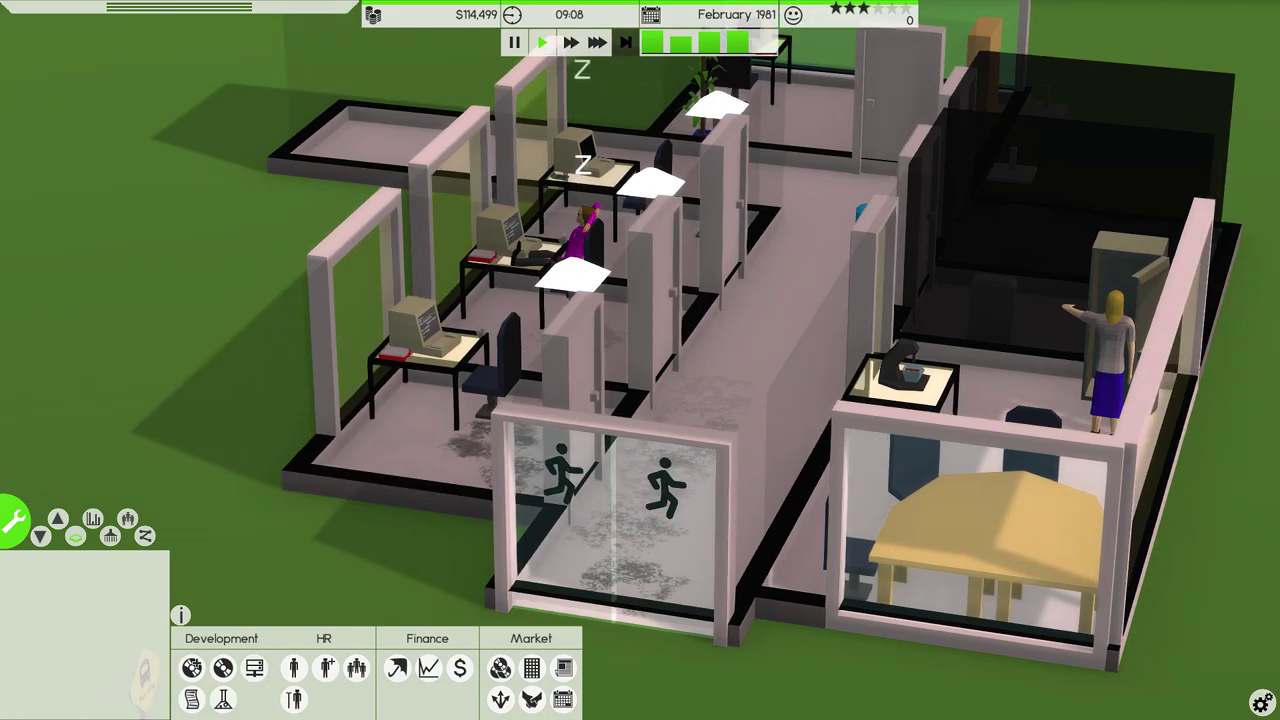
# Sort contracts by income and accept The Chicken Corp's top-paying Embedded System contract
pyautogui.click(192, 699)
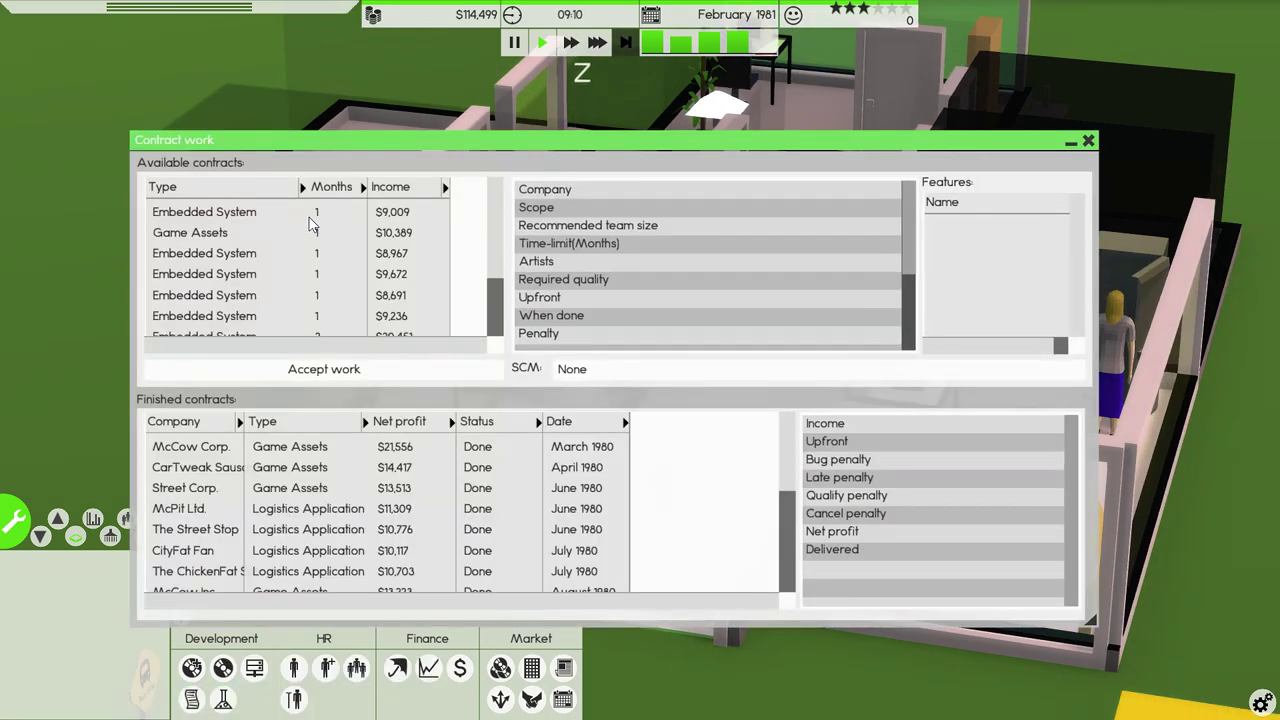
pyautogui.click(395, 186)
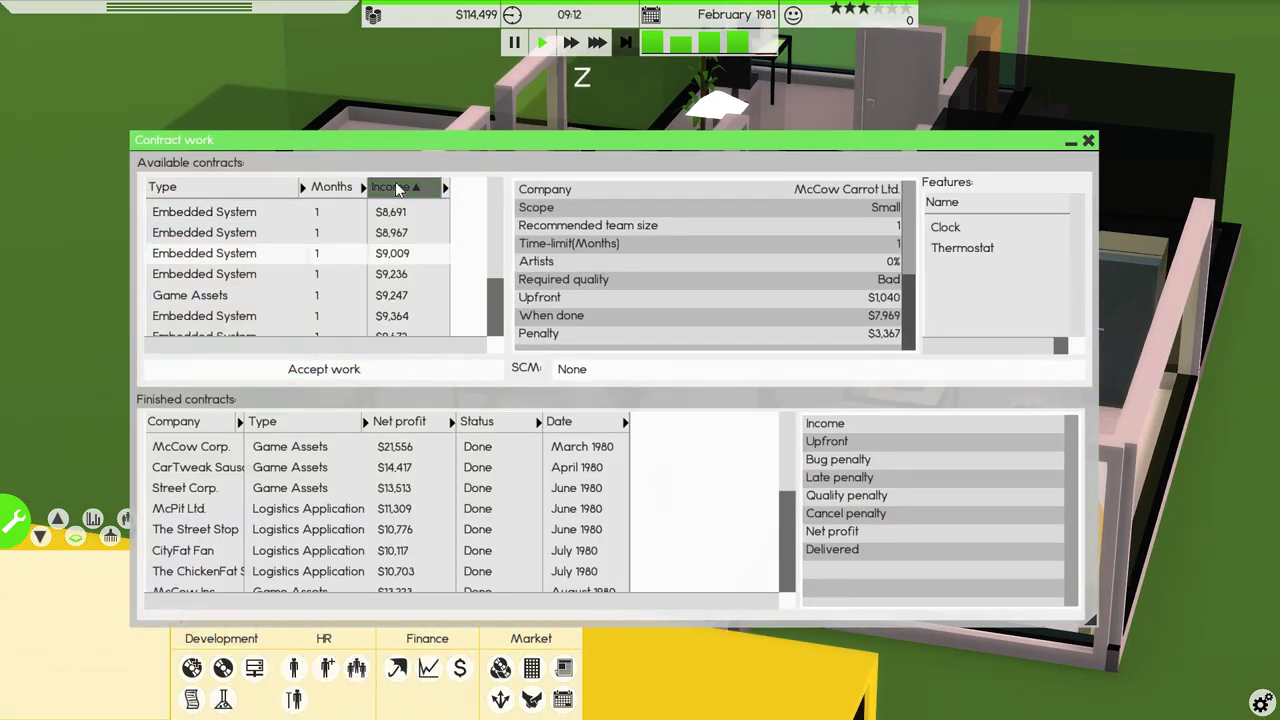
pyautogui.click(278, 214)
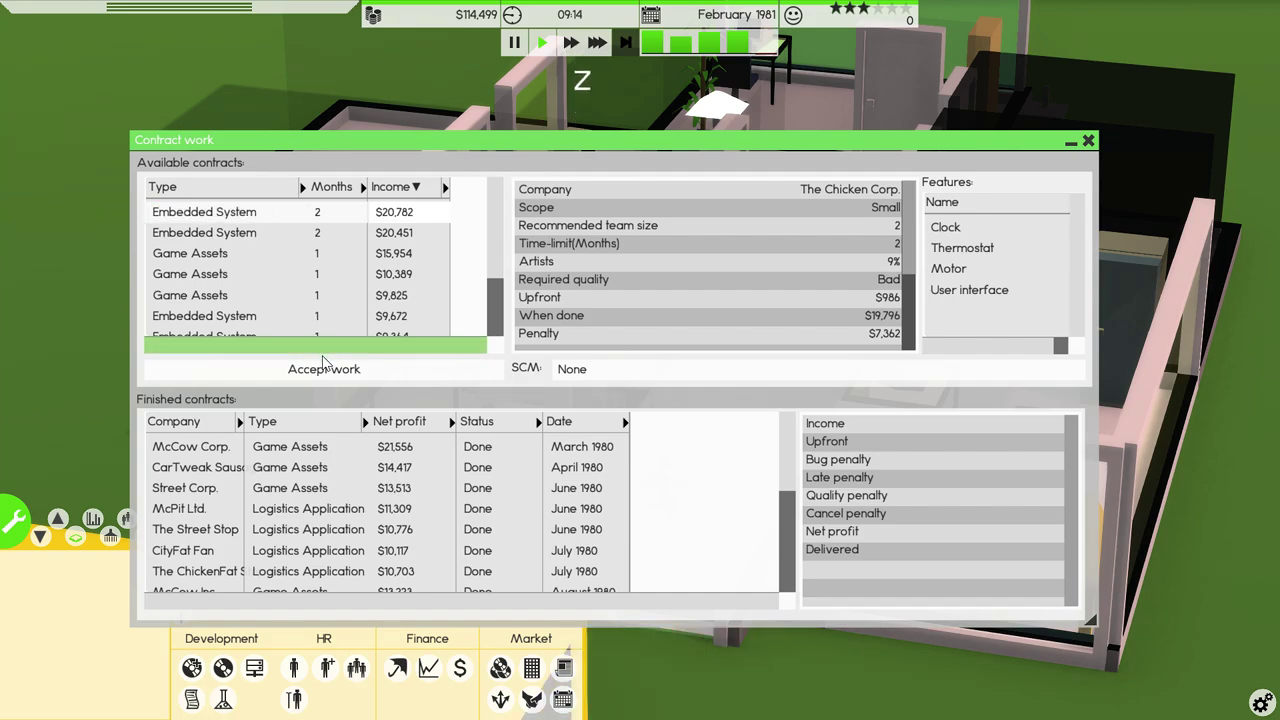
pyautogui.click(323, 368)
pyautogui.click(1088, 143)
pyautogui.moveTo(1080, 160)
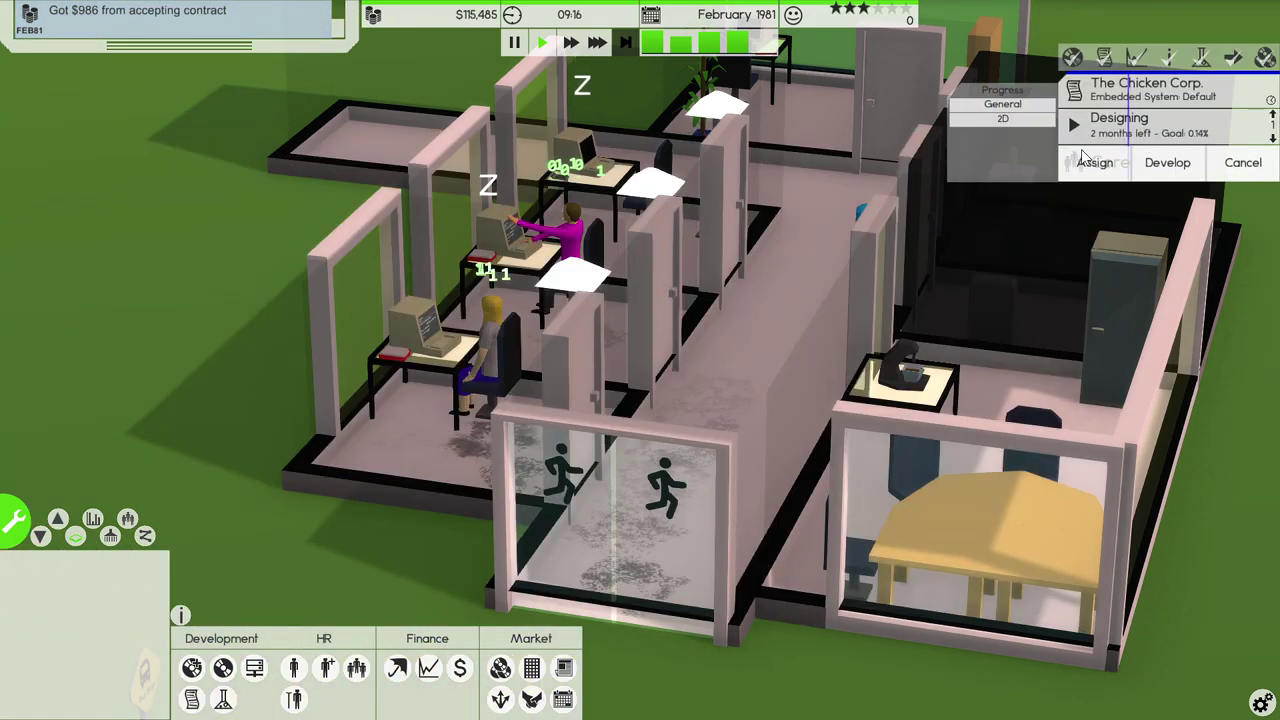
# Start the contract's design minigame, connecting BehaviorHelper to Data
pyautogui.click(1272, 108)
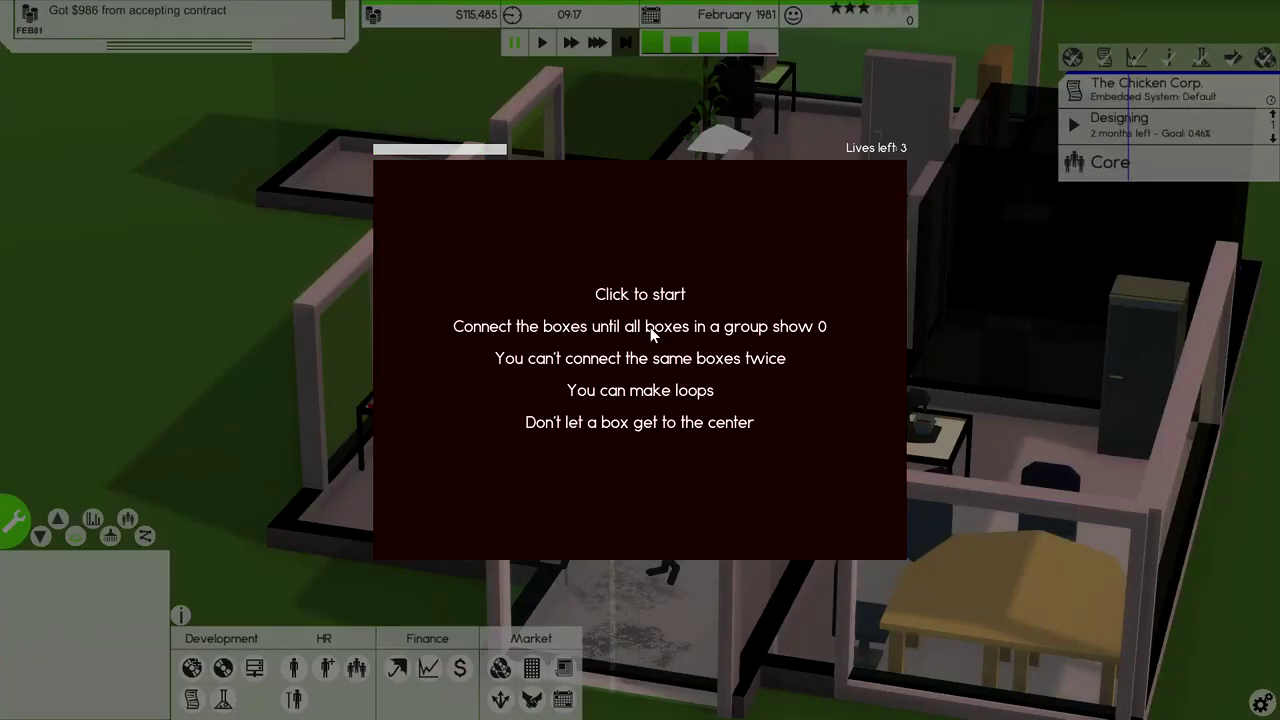
pyautogui.click(673, 307)
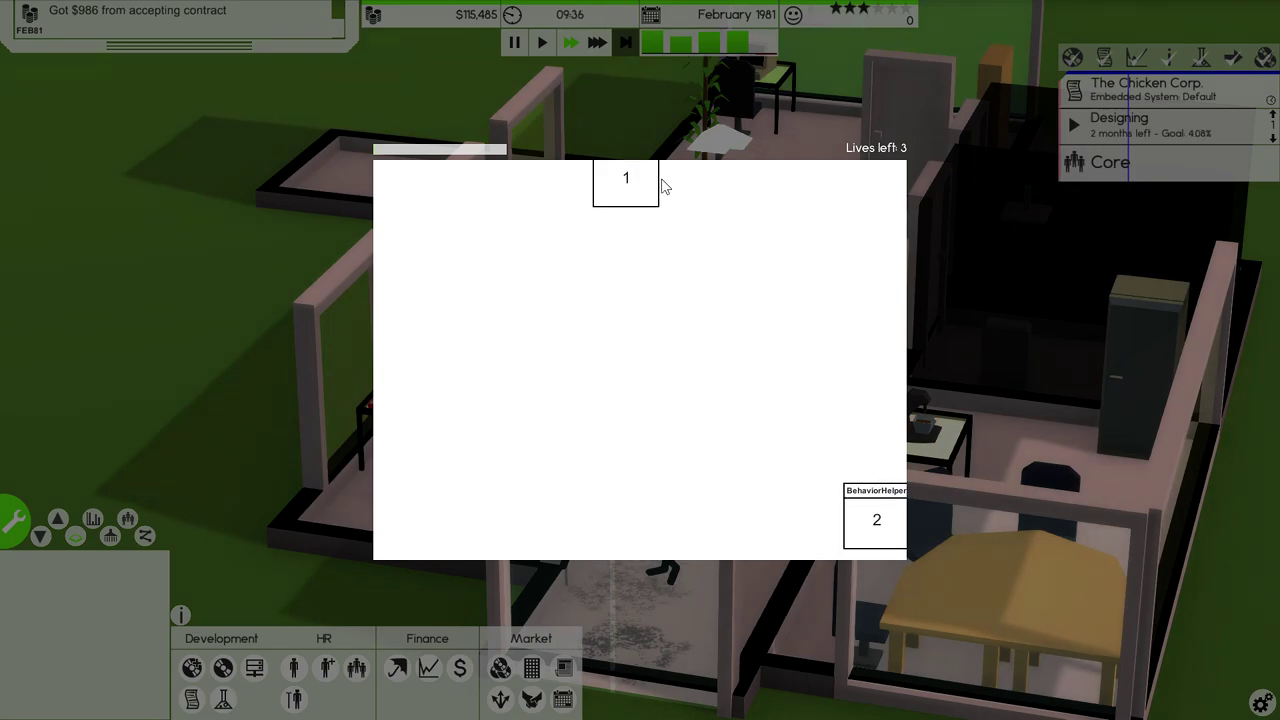
pyautogui.moveTo(867, 510); pyautogui.dragTo(650, 225)
# Link five more box pairs, including AbstractObject to InputSystem, keeping all three lives
pyautogui.moveTo(840, 480)
pyautogui.mouseDown()
pyautogui.moveTo(770, 525)
pyautogui.moveTo(405, 355)
pyautogui.mouseUp()
pyautogui.moveTo(800, 490); pyautogui.dragTo(430, 360)
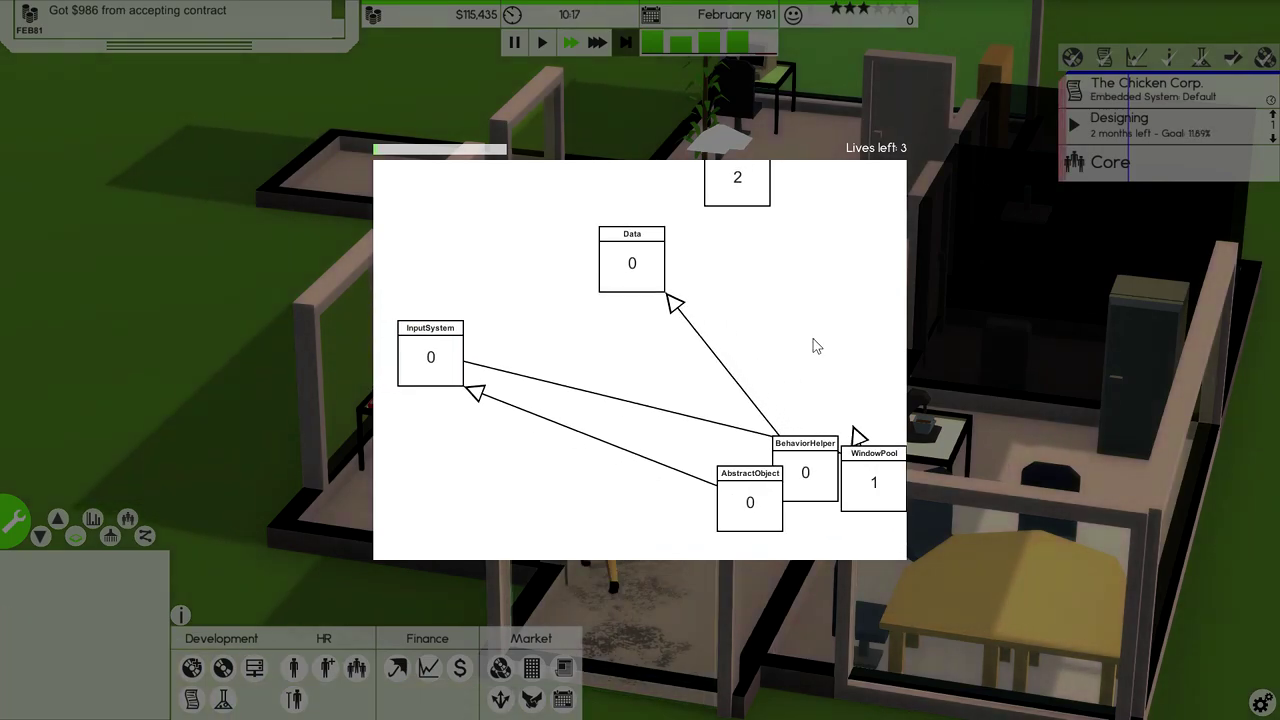
pyautogui.moveTo(865, 478)
pyautogui.mouseDown()
pyautogui.moveTo(735, 190)
pyautogui.moveTo(632, 540)
pyautogui.moveTo(470, 355)
pyautogui.mouseUp()
pyautogui.moveTo(400, 265); pyautogui.dragTo(484, 355)
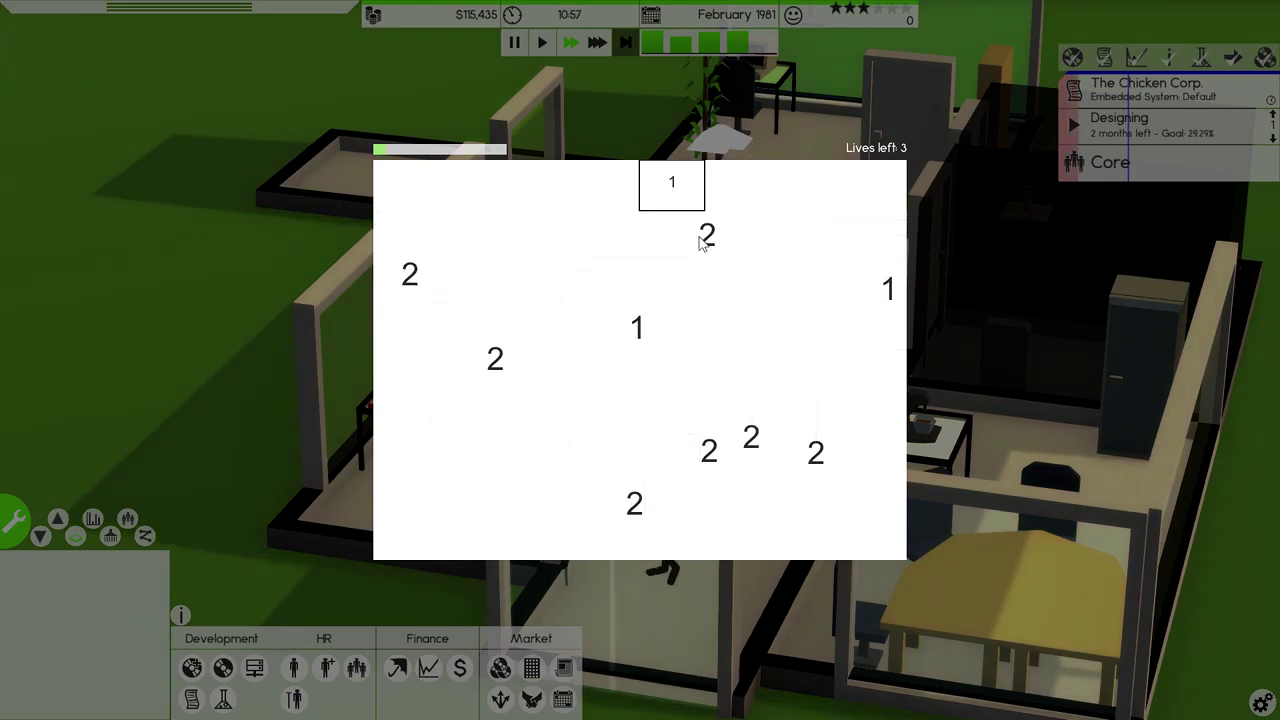
pyautogui.moveTo(475, 493); pyautogui.dragTo(397, 382)
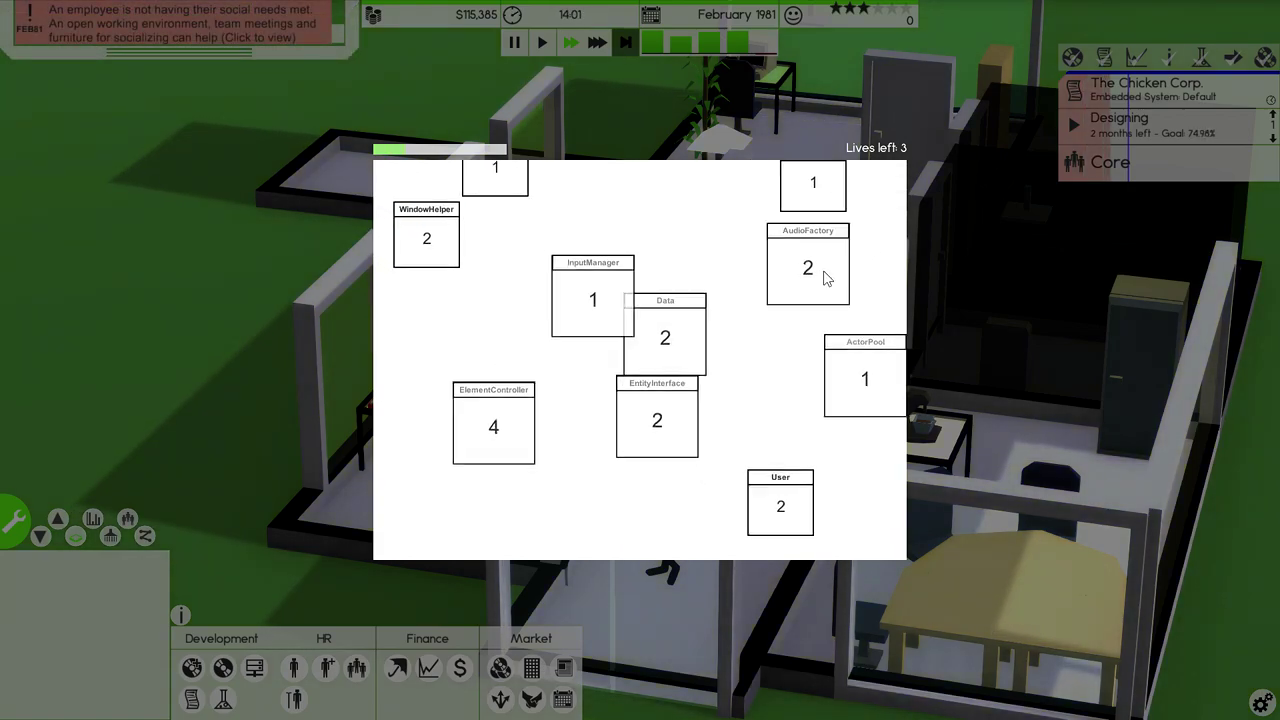
# Exit the design minigame, pan across the office, and clear the employee selection
pyautogui.moveTo(801, 195); pyautogui.dragTo(505, 195)
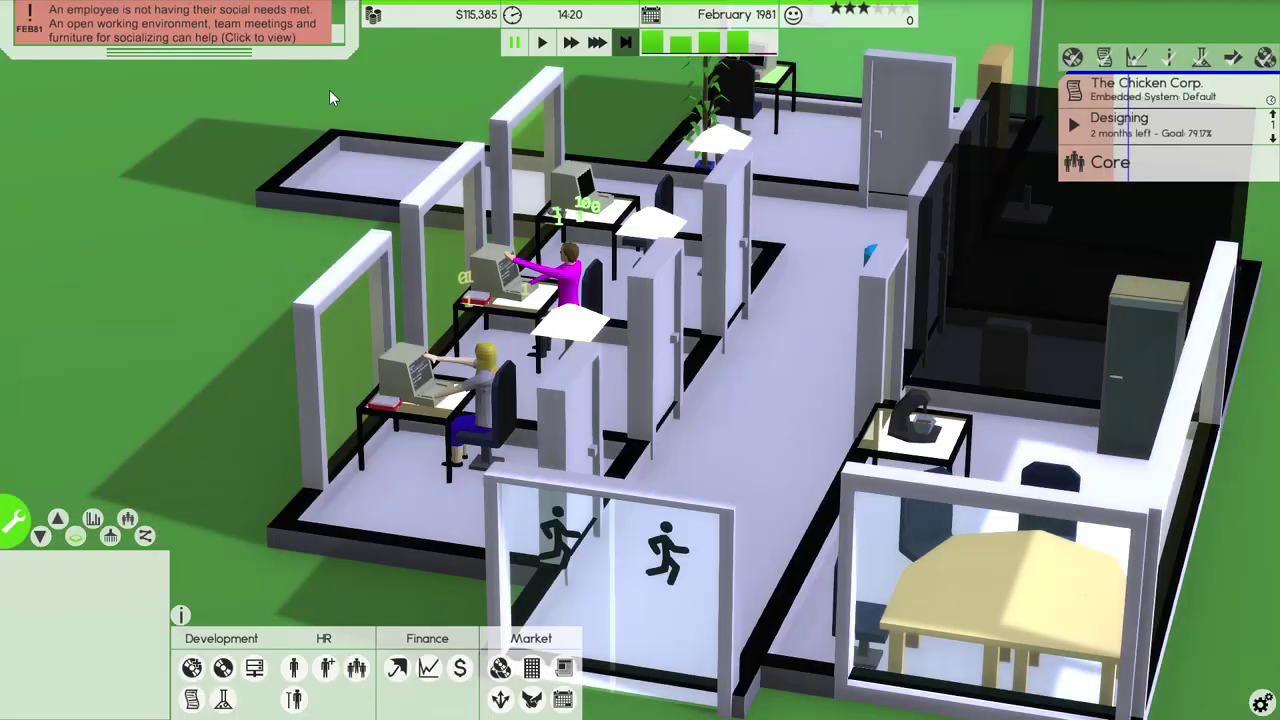
pyautogui.scroll(2, 240, 76)
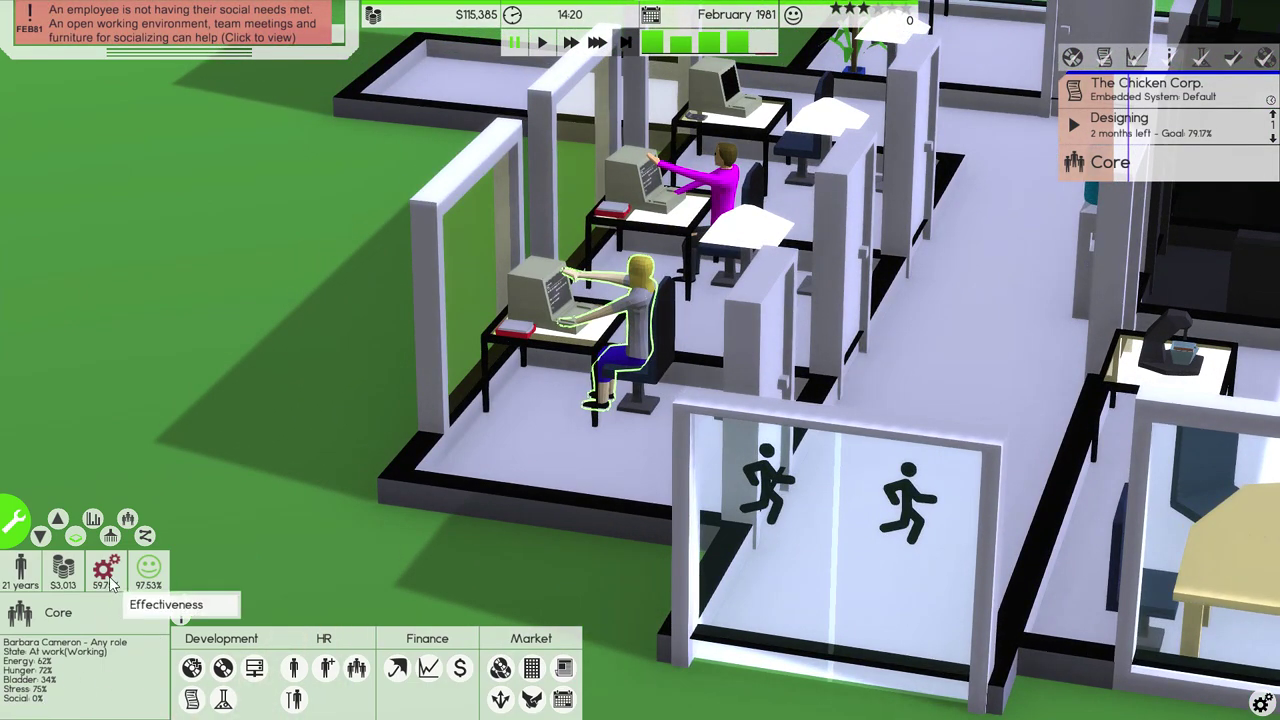
pyautogui.moveTo(380, 377); pyautogui.dragTo(298, 377)
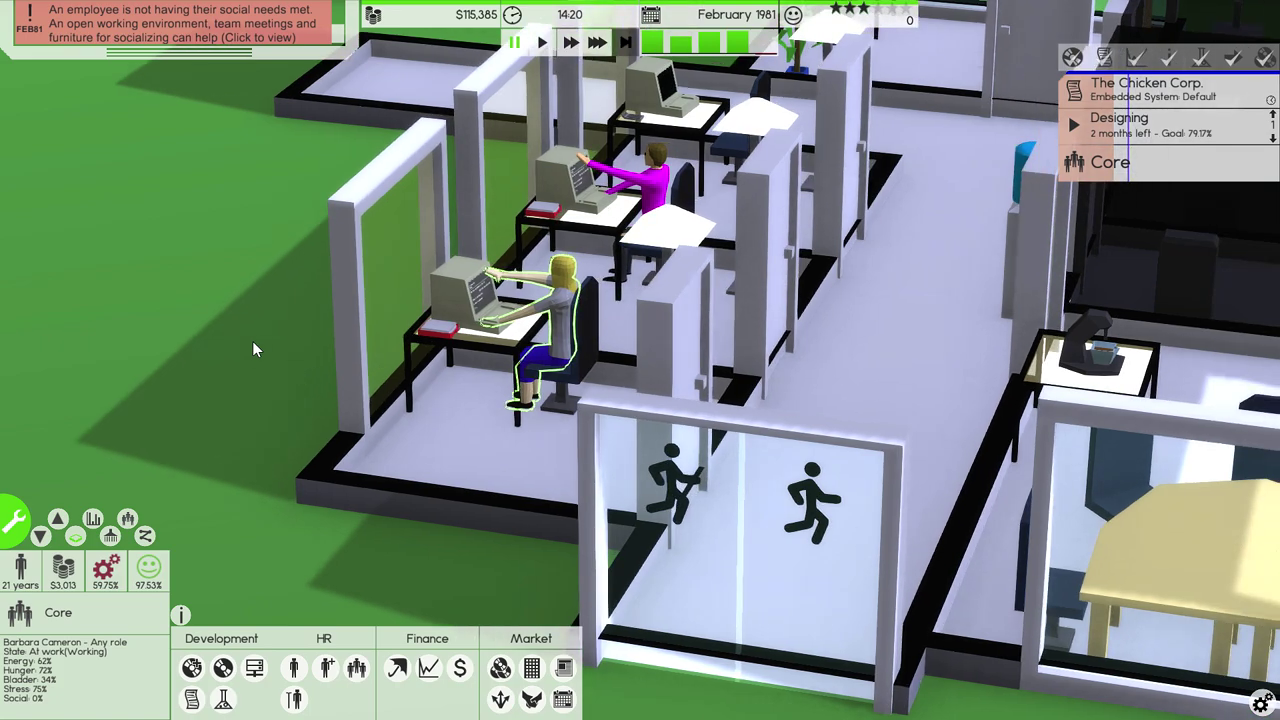
pyautogui.moveTo(252, 341); pyautogui.dragTo(220, 332)
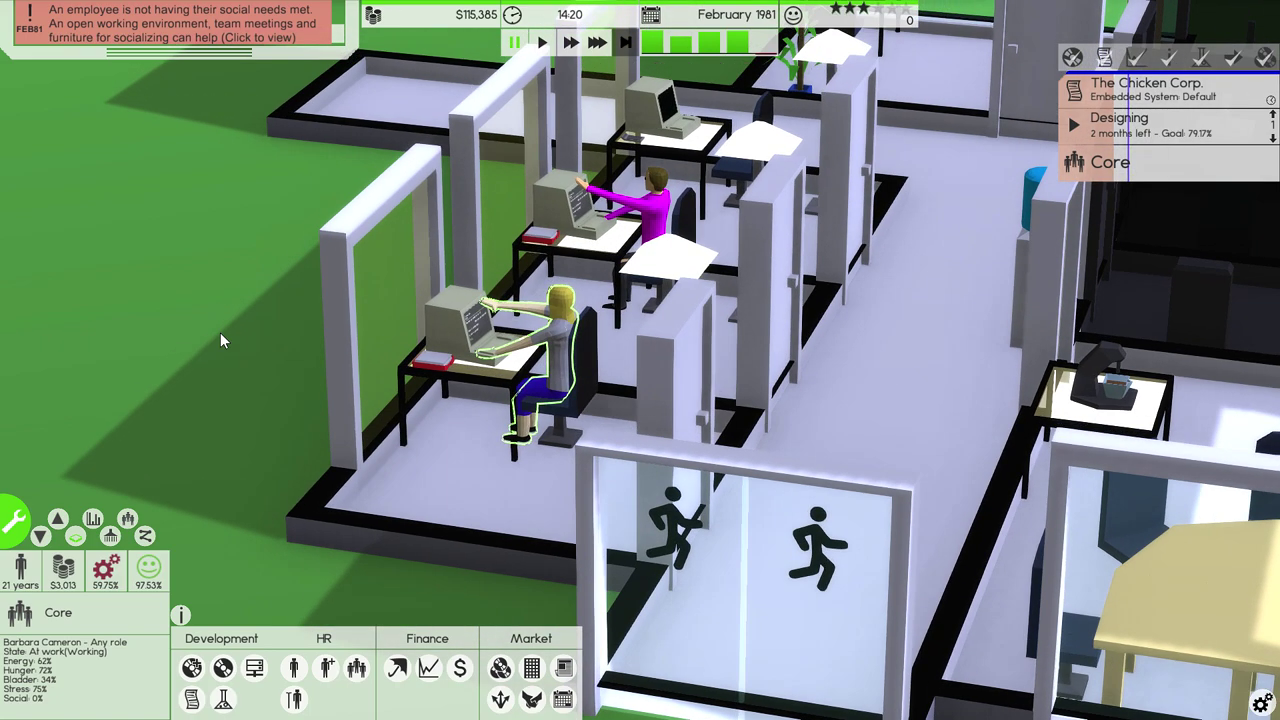
pyautogui.click(220, 332)
pyautogui.scroll(-2, 220, 332)
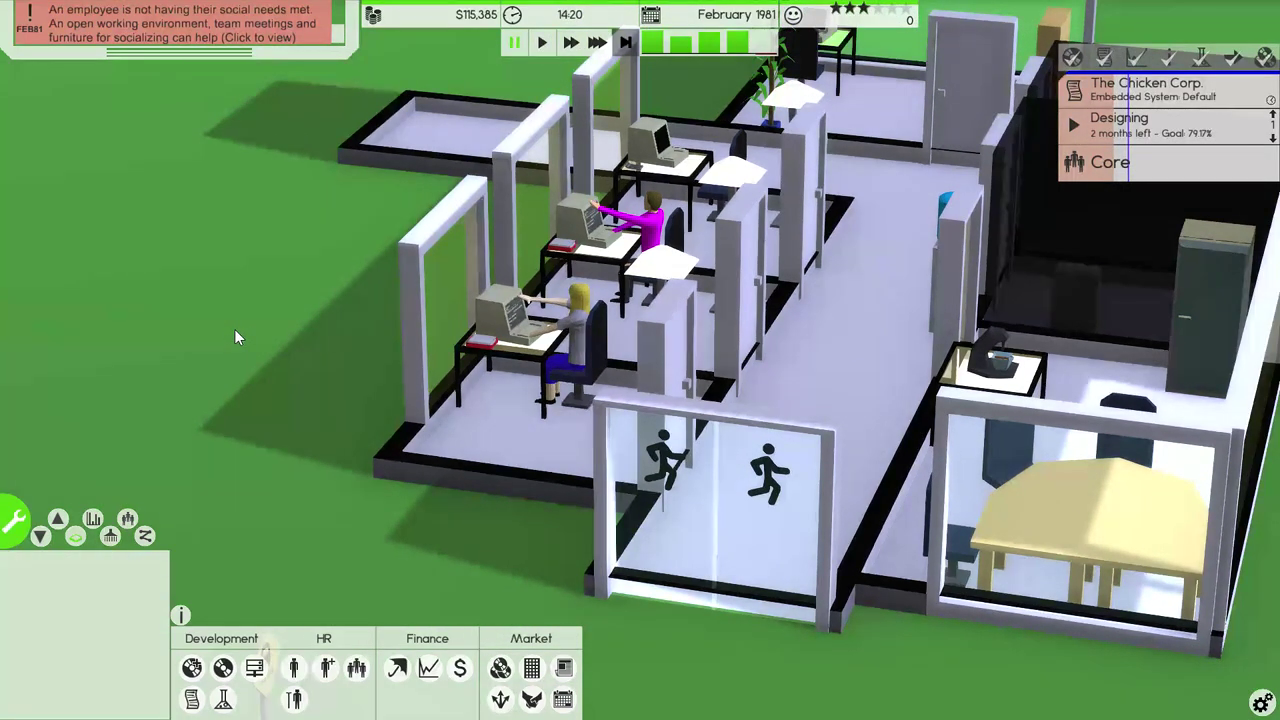
pyautogui.scroll(-3, 234, 329)
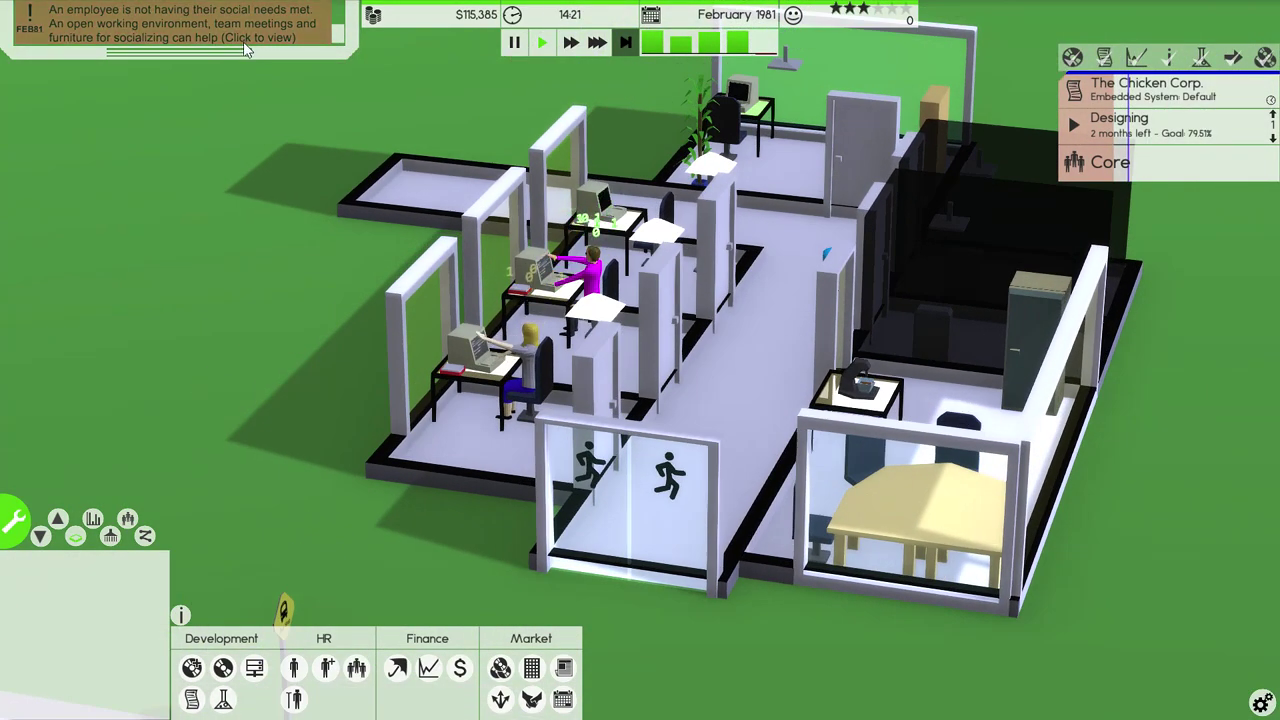
pyautogui.scroll(-1, 243, 41)
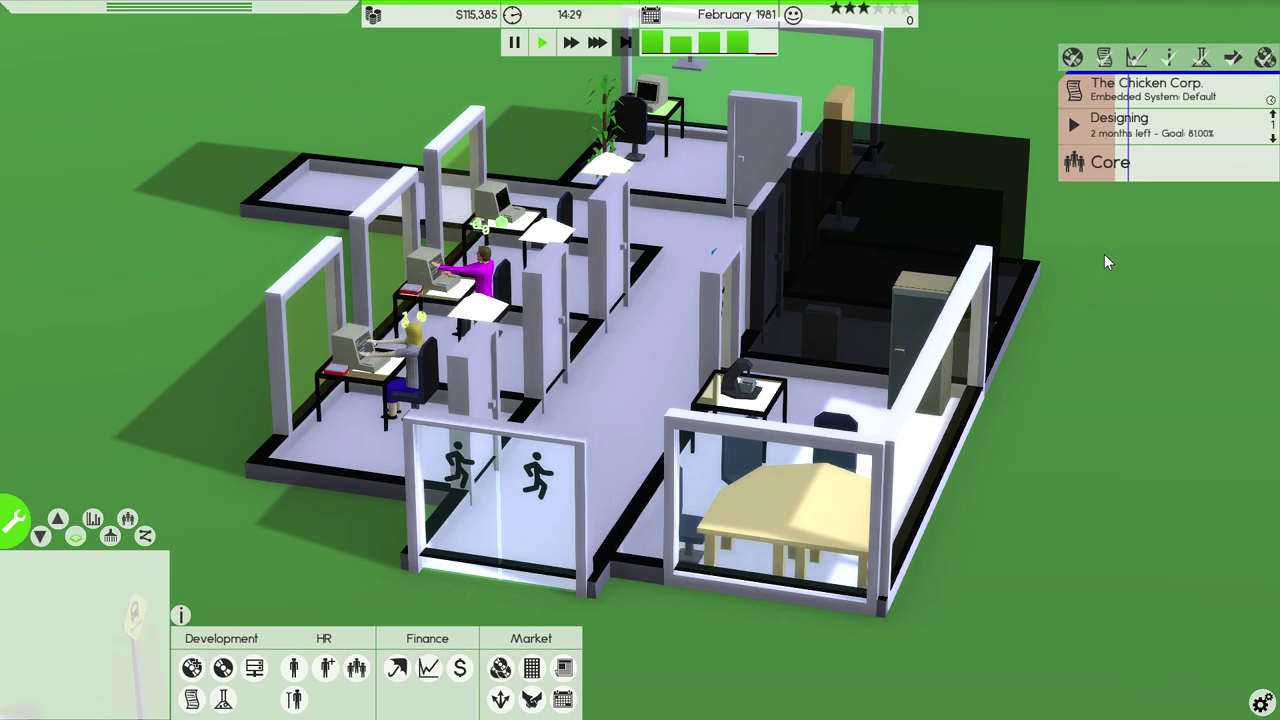
# Move the project from design into development and start the typing minigame
pyautogui.click(1120, 124)
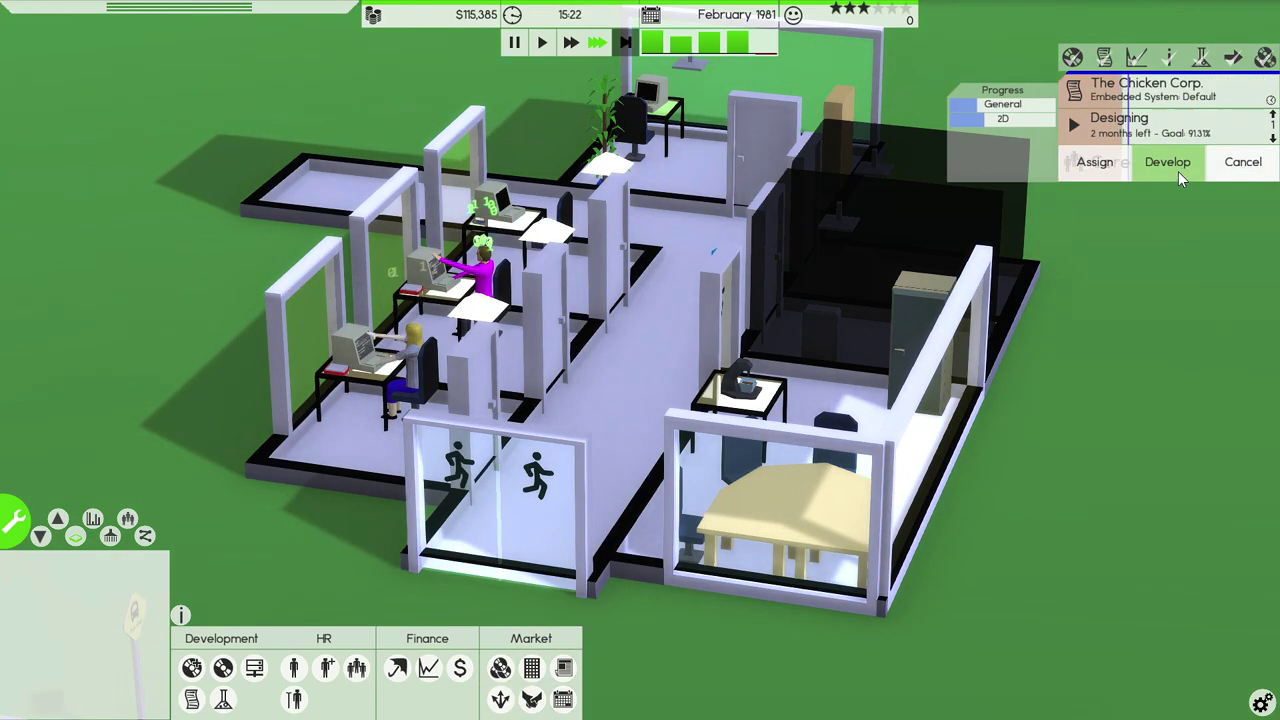
pyautogui.click(1174, 169)
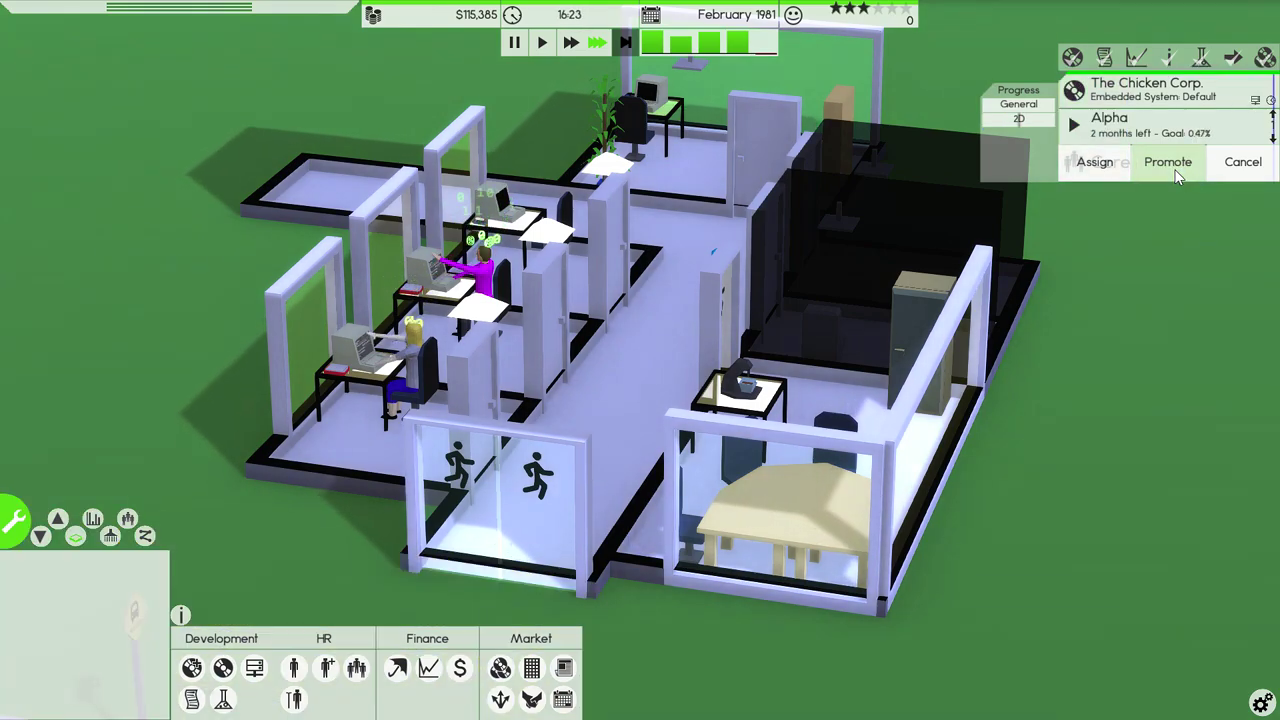
pyautogui.click(1255, 99)
pyautogui.click(640, 360)
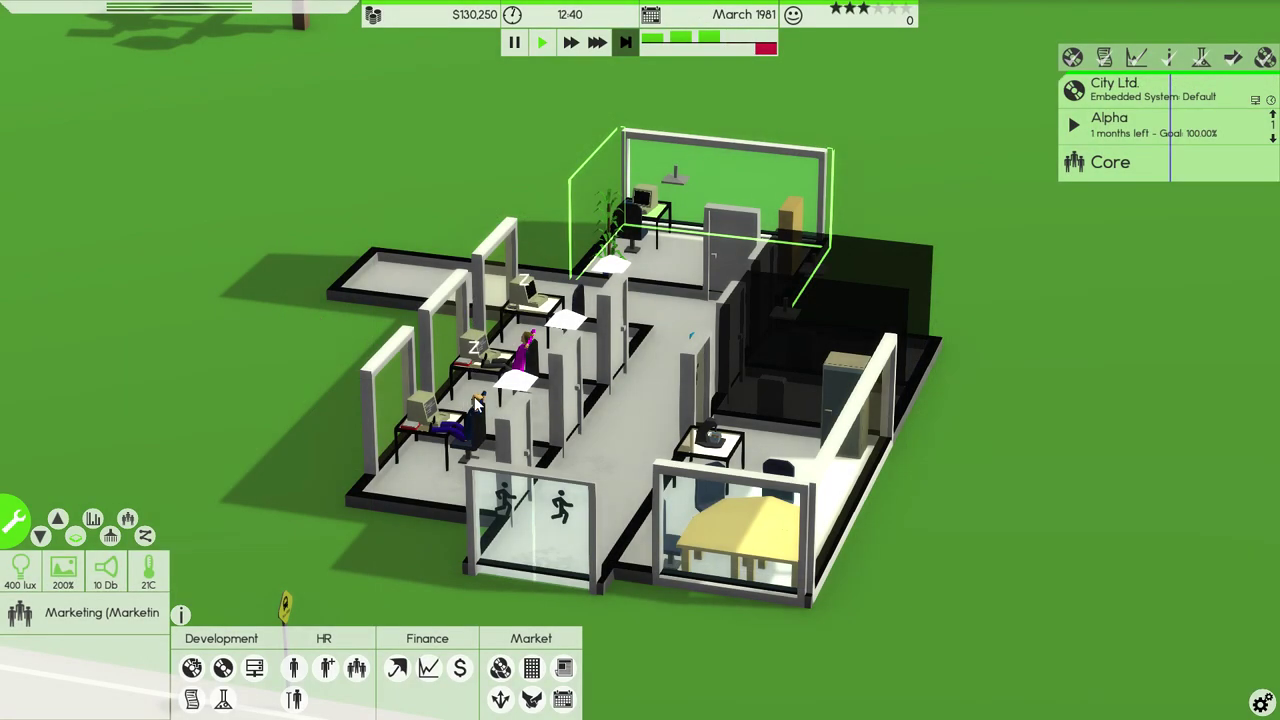
pyautogui.click(478, 402)
pyautogui.scroll(2, 310, 288)
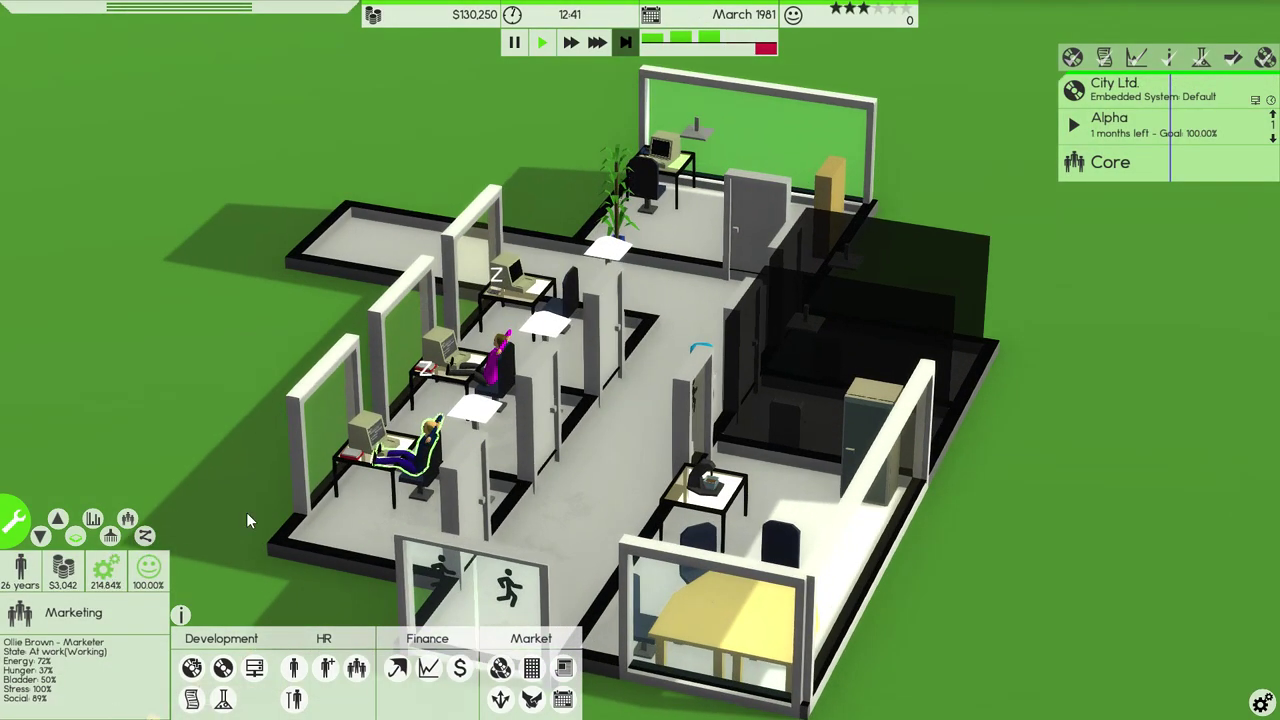
pyautogui.click(293, 667)
pyautogui.click(428, 293)
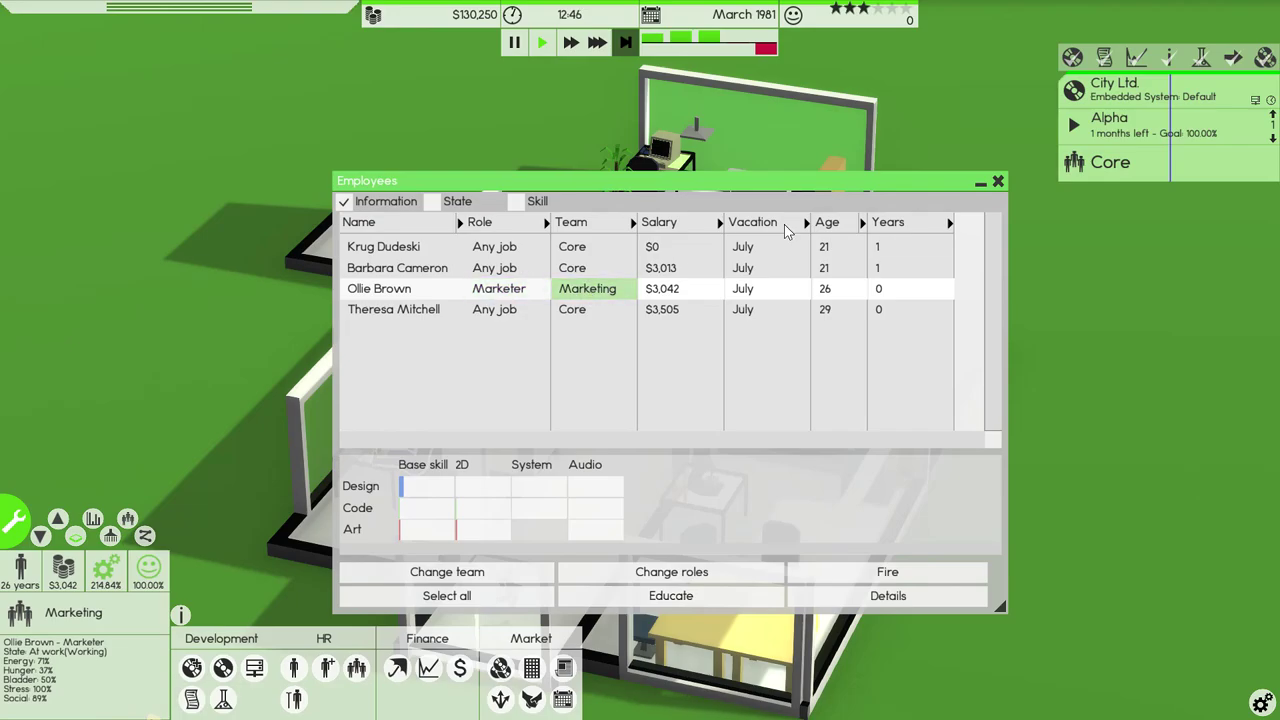
pyautogui.click(998, 183)
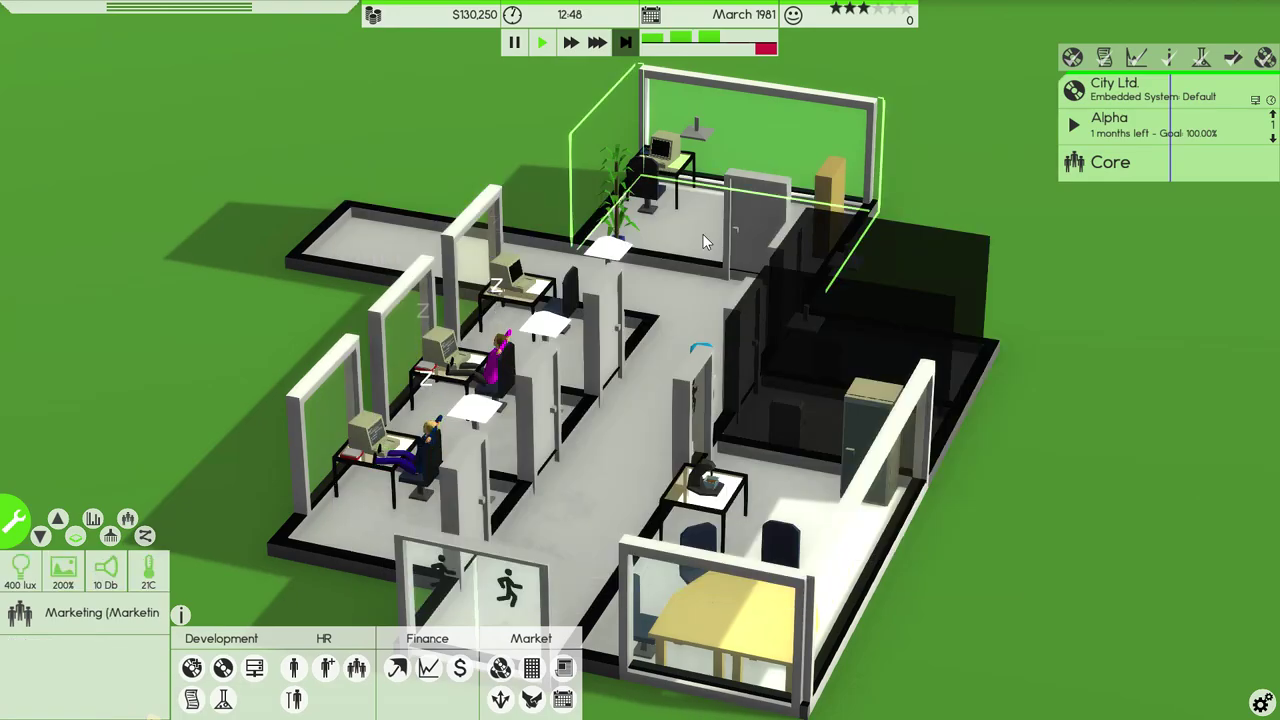
pyautogui.scroll(2, 640, 360)
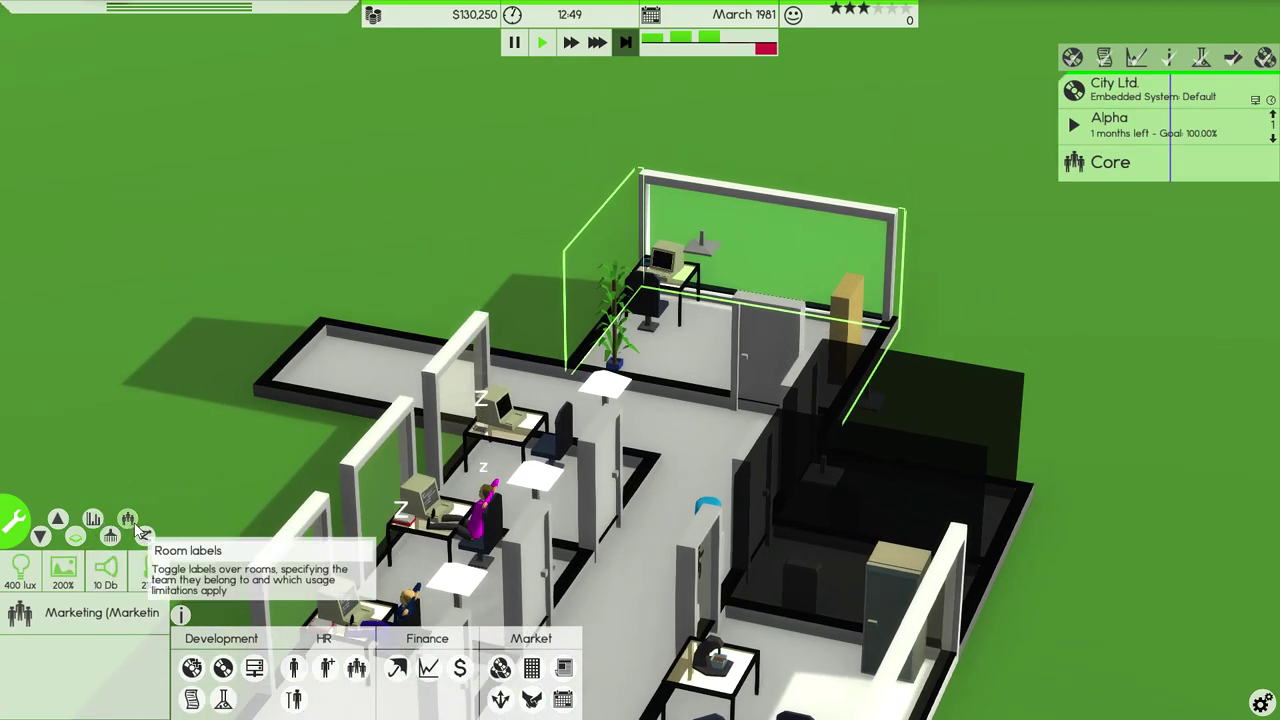
# Toggle room labels, follow Ollie Brown to the lower desk, then deselect him
pyautogui.click(128, 517)
pyautogui.moveTo(587, 188); pyautogui.dragTo(642, 298)
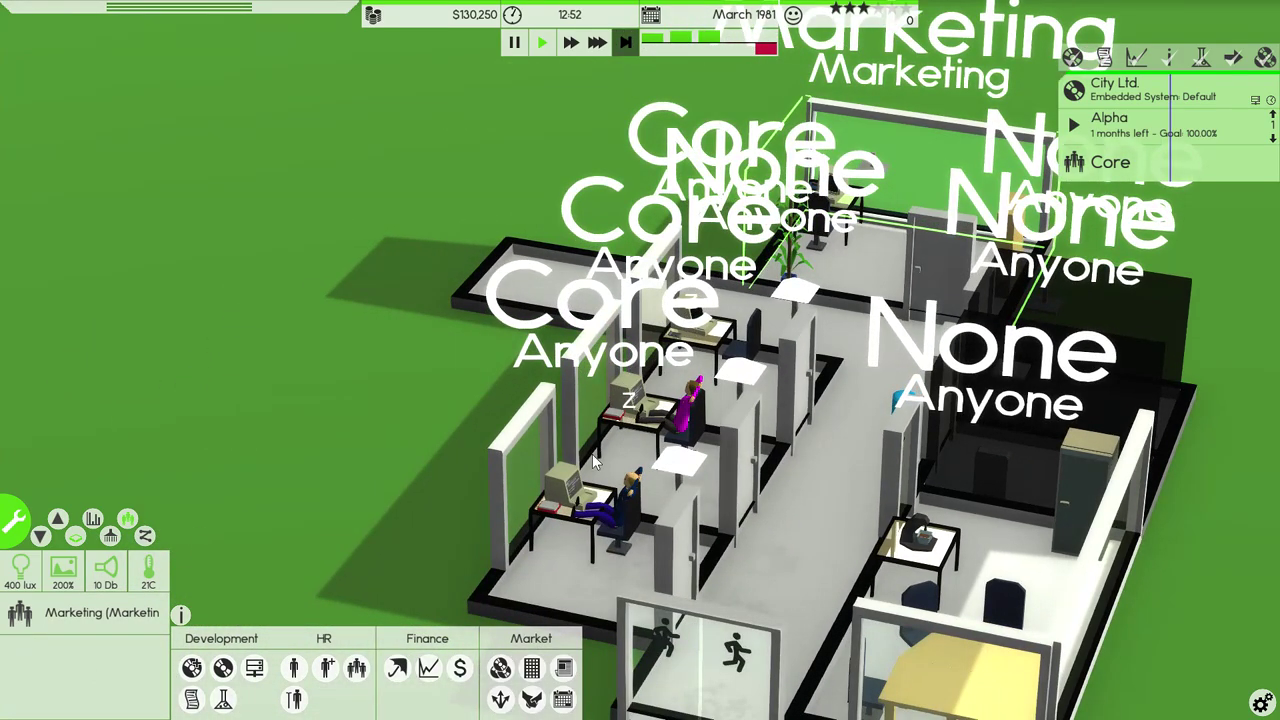
pyautogui.scroll(-2, 592, 454)
pyautogui.click(128, 517)
pyautogui.scroll(2, 235, 451)
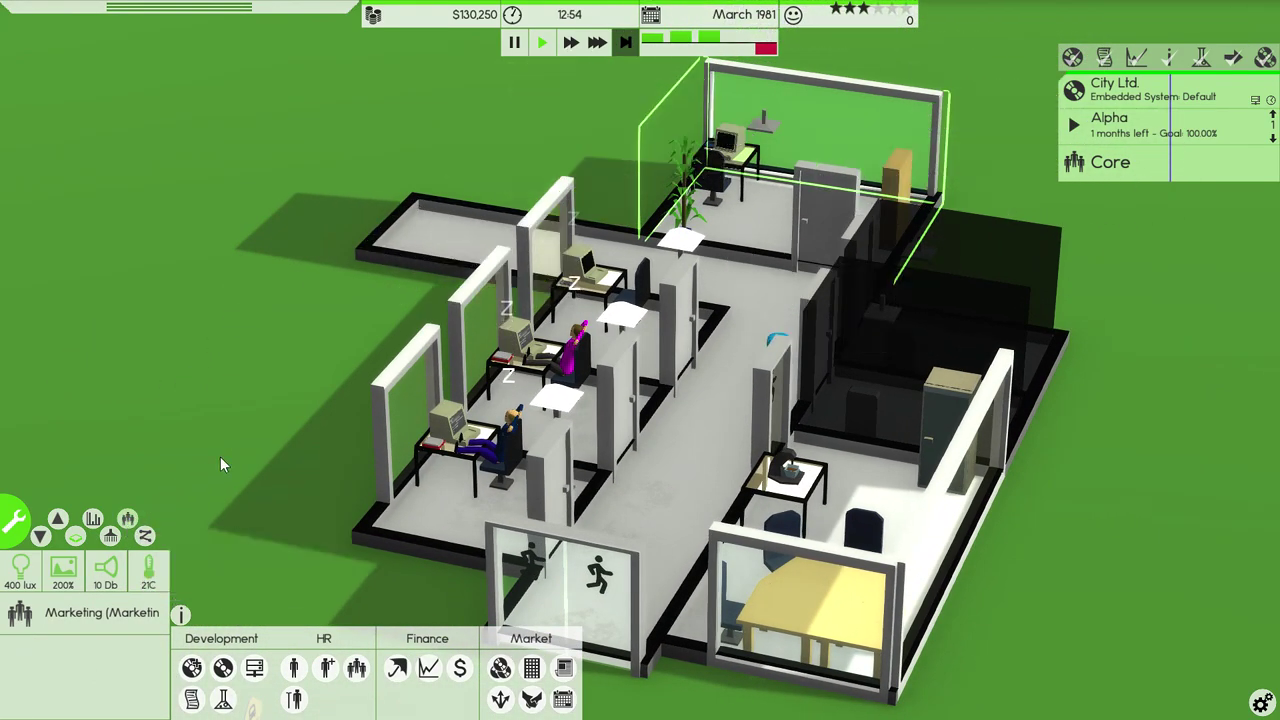
pyautogui.click(425, 465)
pyautogui.scroll(-2, 300, 376)
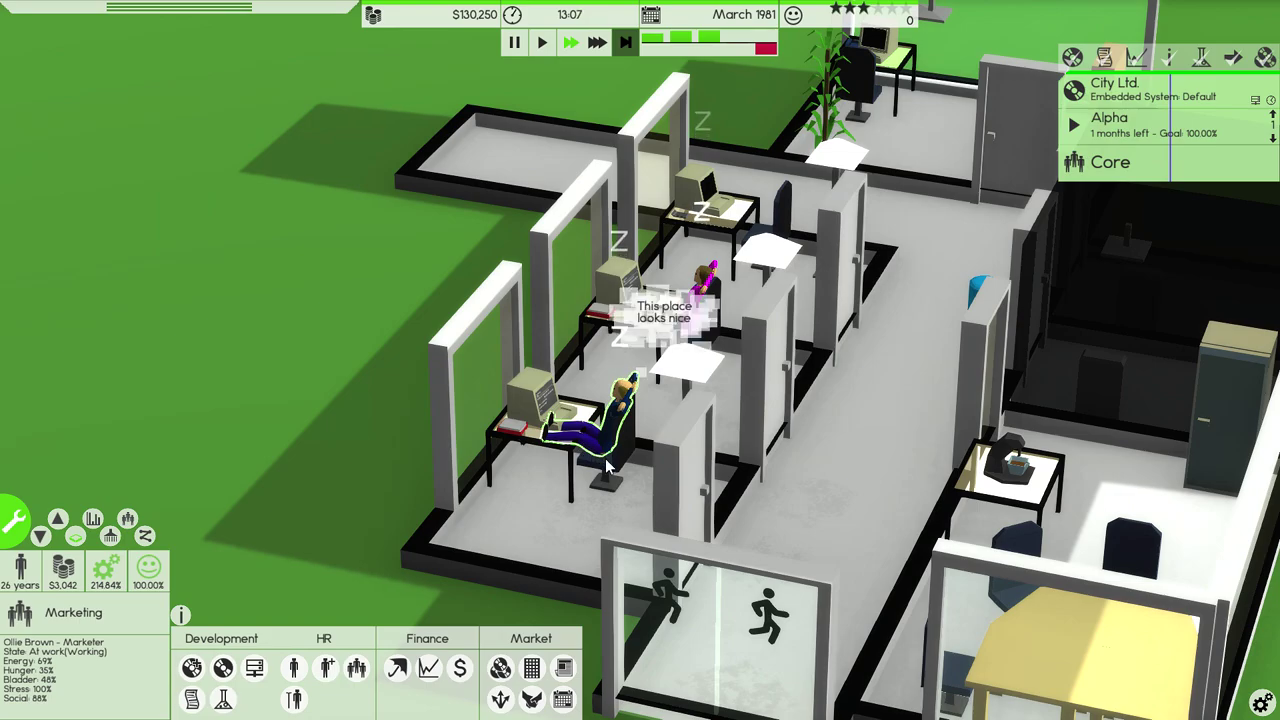
pyautogui.scroll(2, 605, 458)
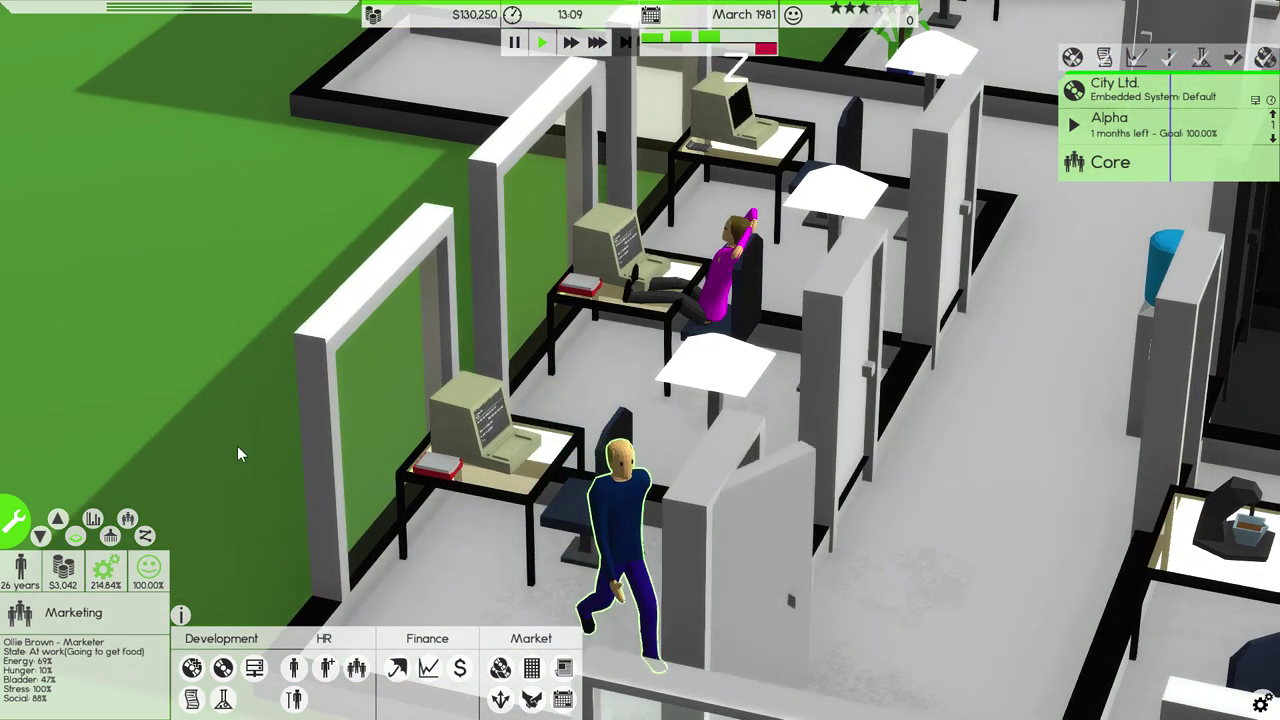
pyautogui.scroll(-2, 237, 445)
pyautogui.scroll(2, 224, 444)
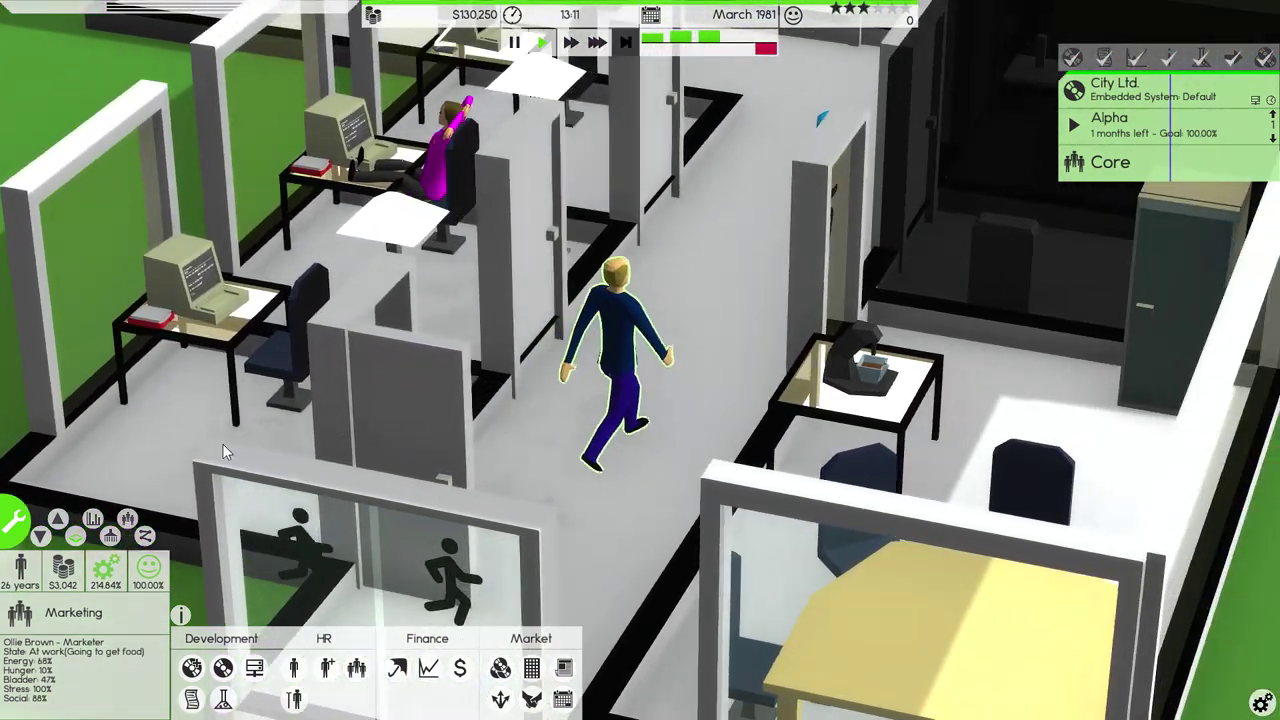
pyautogui.scroll(-3, 307, 450)
pyautogui.scroll(-2, 435, 477)
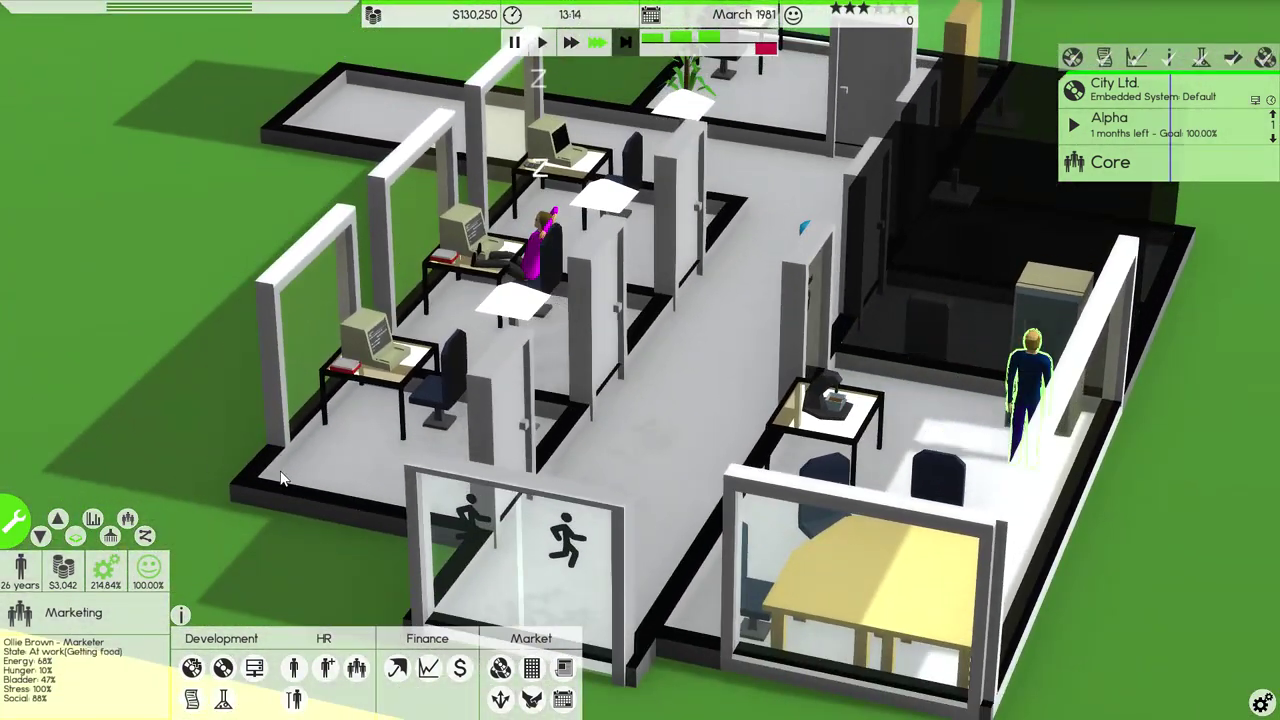
pyautogui.scroll(-2, 128, 338)
pyautogui.scroll(5, 170, 334)
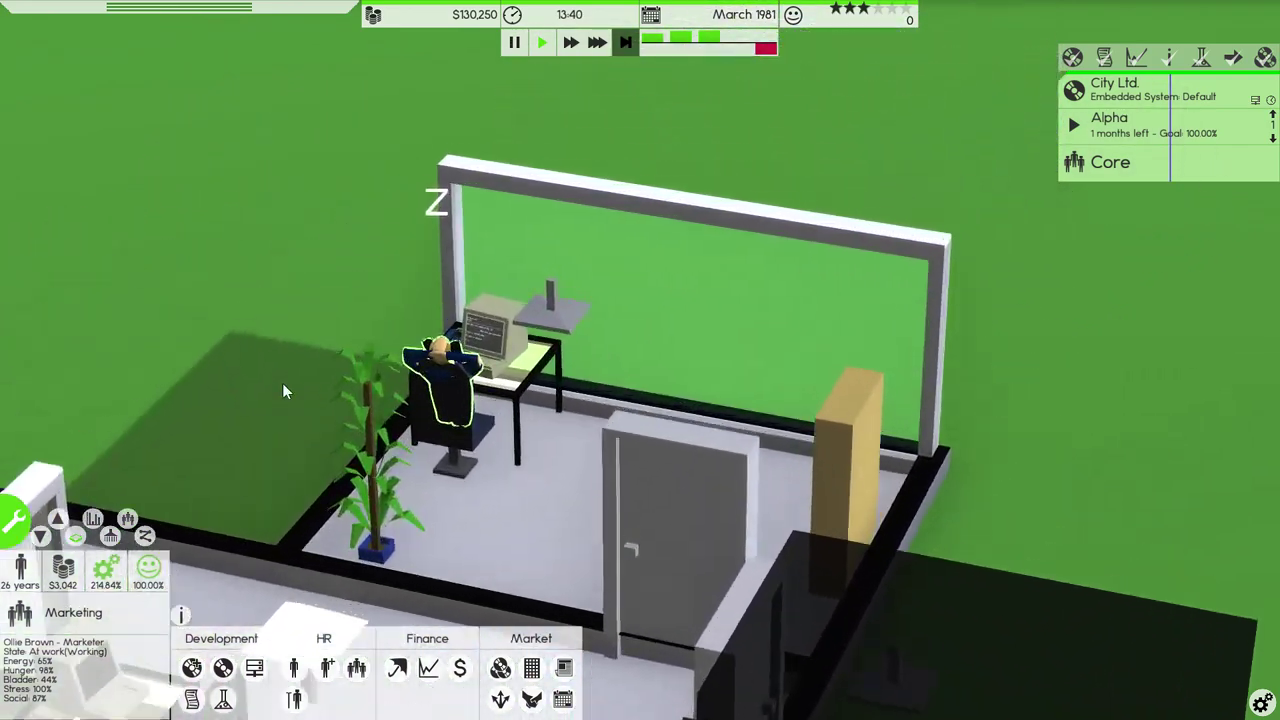
pyautogui.scroll(-5, 262, 360)
pyautogui.click(262, 360)
pyautogui.scroll(4, 580, 395)
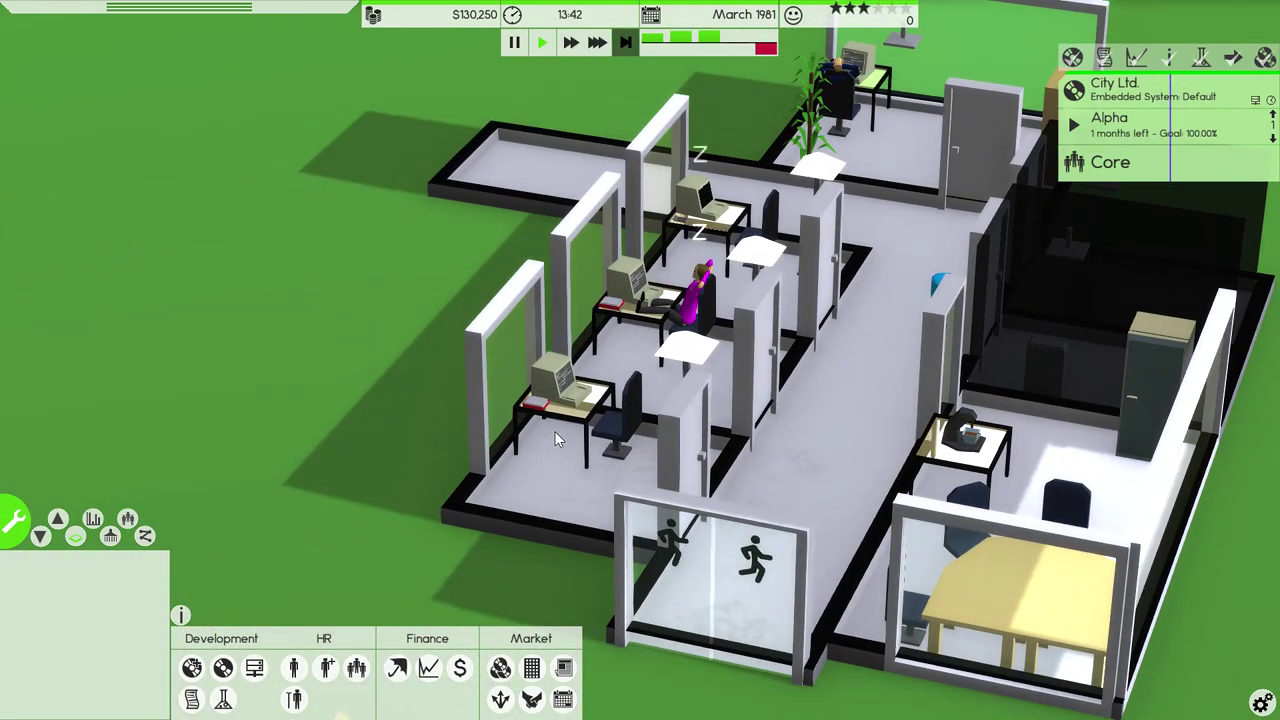
pyautogui.scroll(-3, 557, 438)
pyautogui.scroll(3, 334, 379)
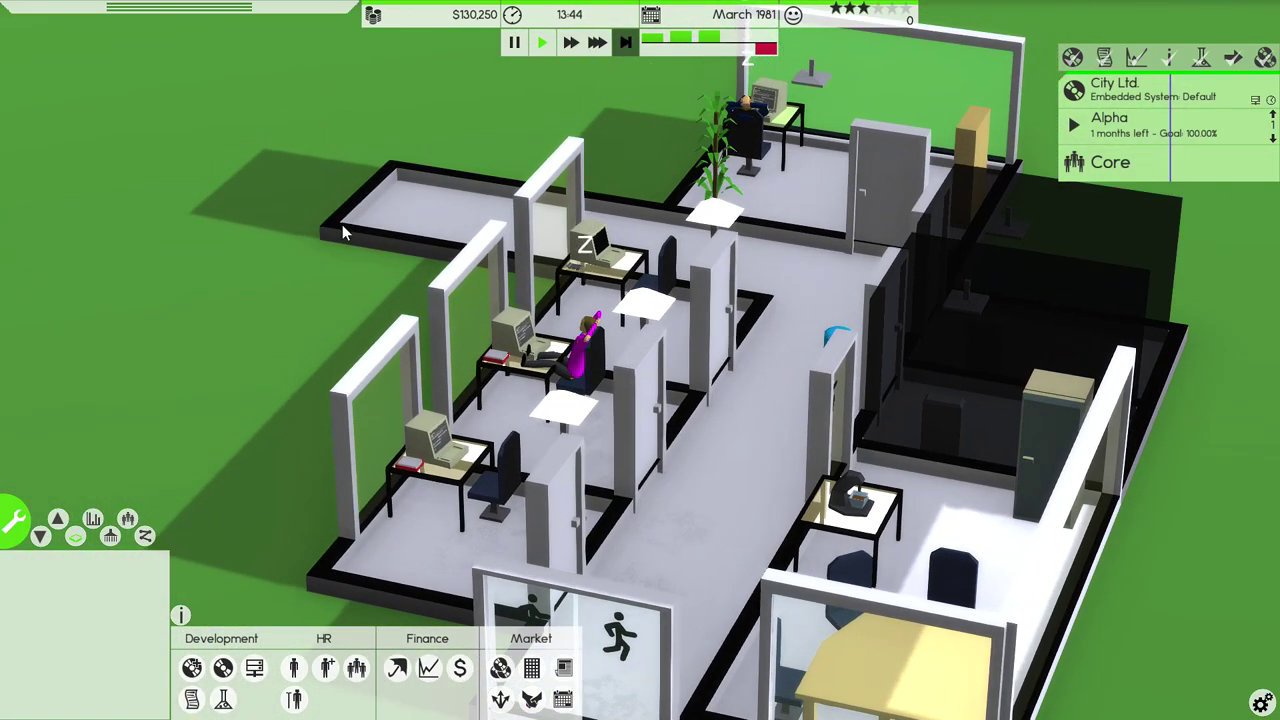
pyautogui.scroll(-3, 342, 224)
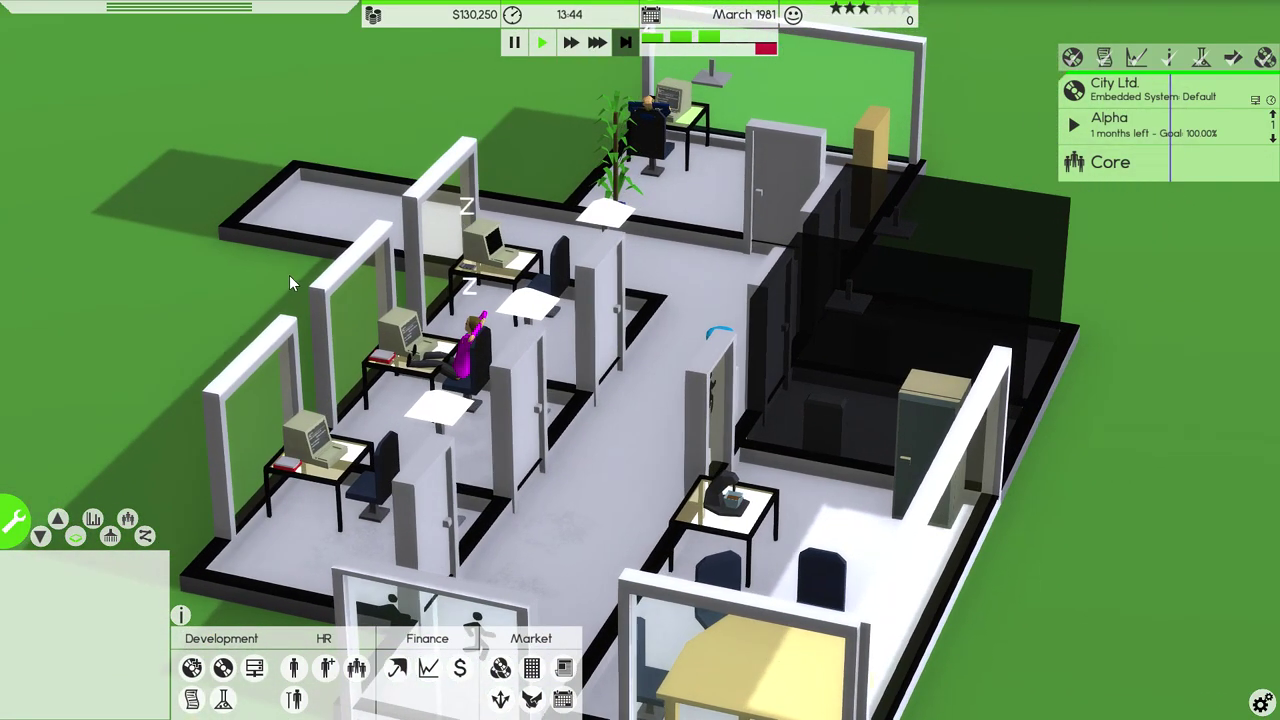
pyautogui.scroll(2, 300, 280)
# Move the City Ltd. project into beta and release it
pyautogui.click(1110, 161)
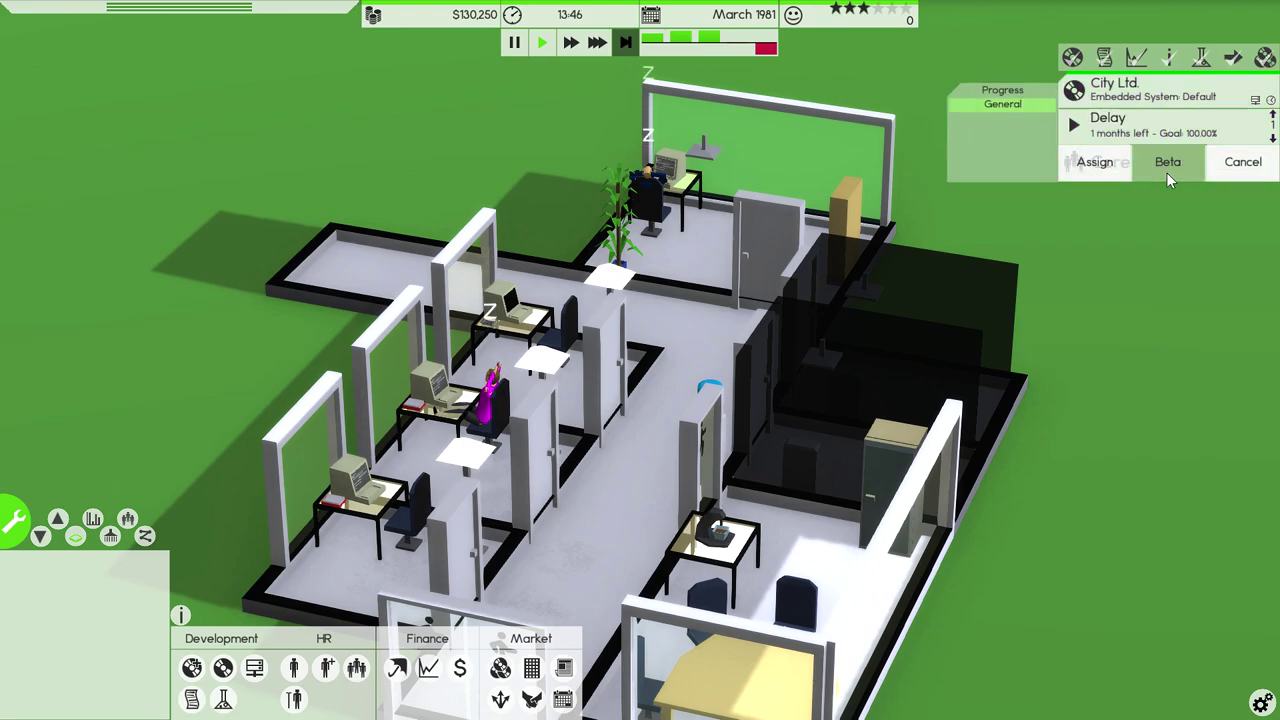
pyautogui.click(1166, 172)
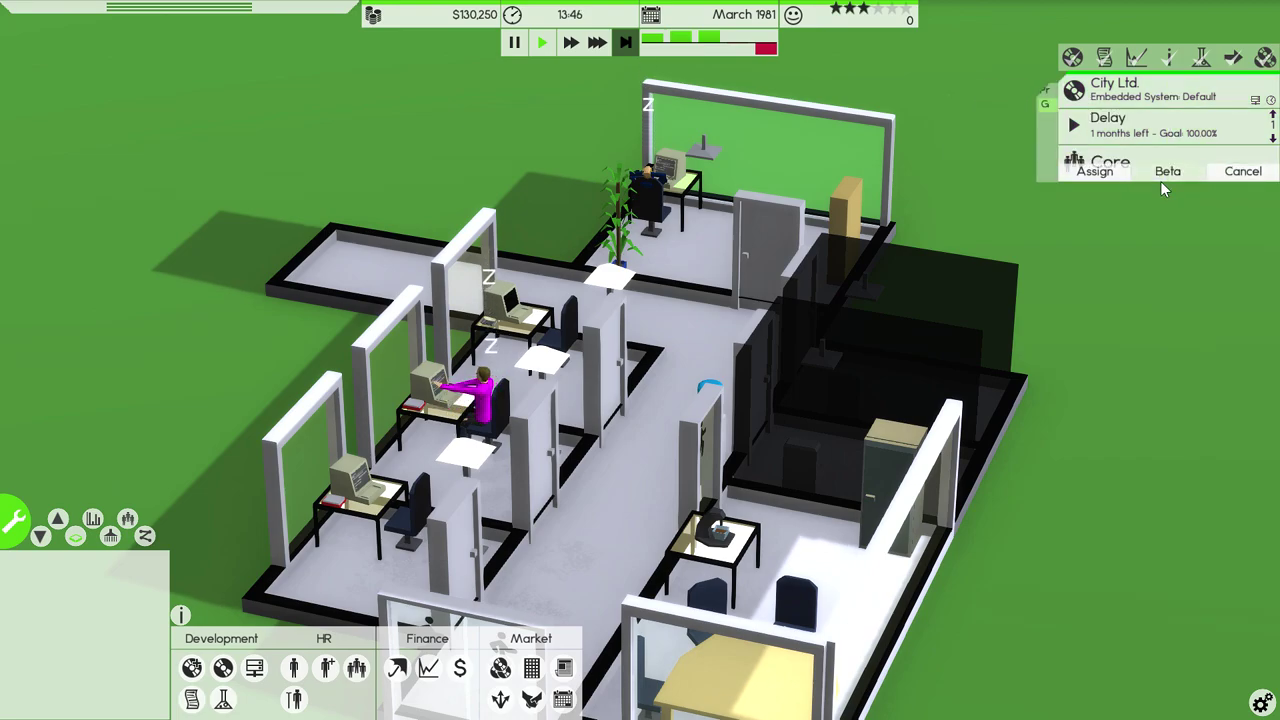
pyautogui.click(1107, 167)
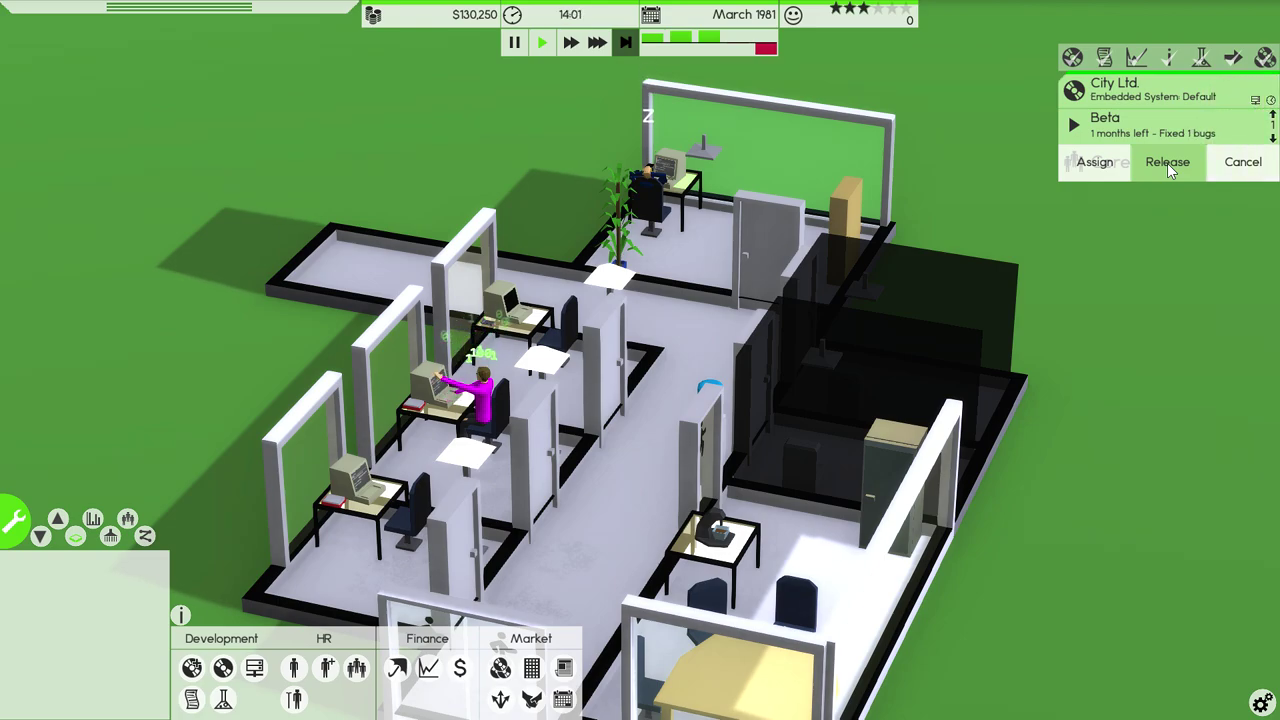
pyautogui.click(1168, 163)
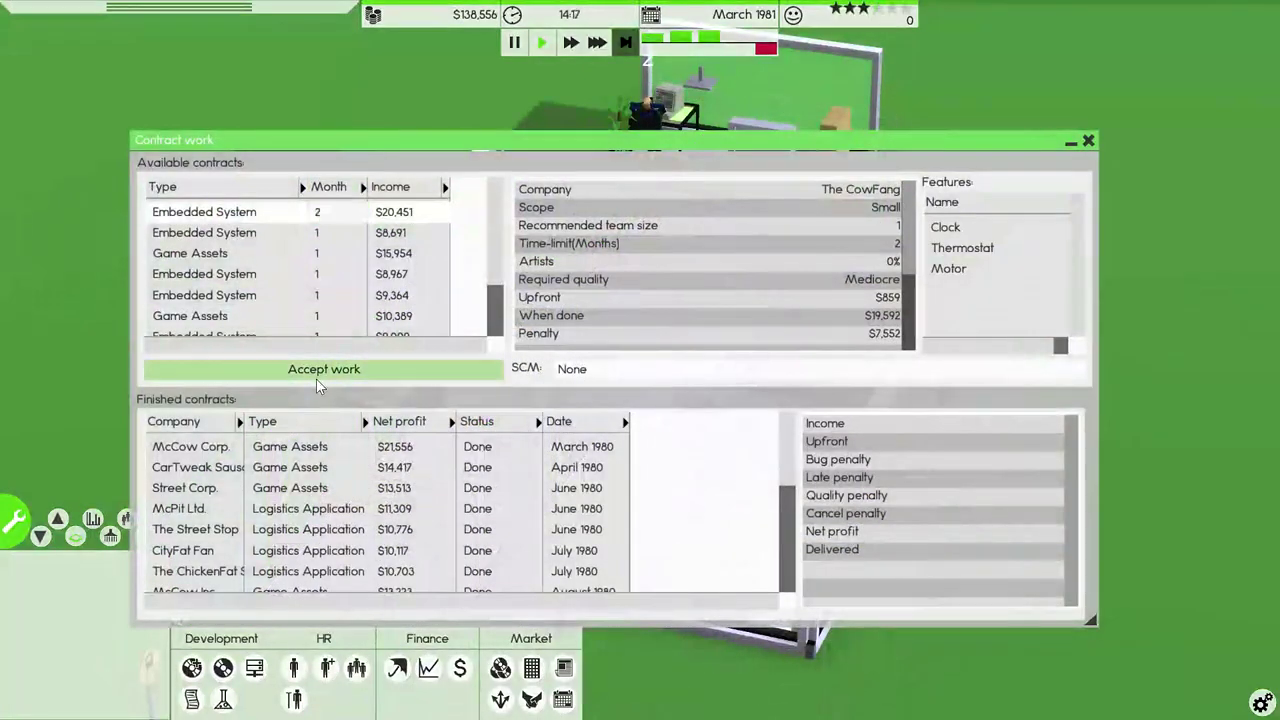
# Accept The CowFang contract and assign the Core team to it
pyautogui.click(323, 369)
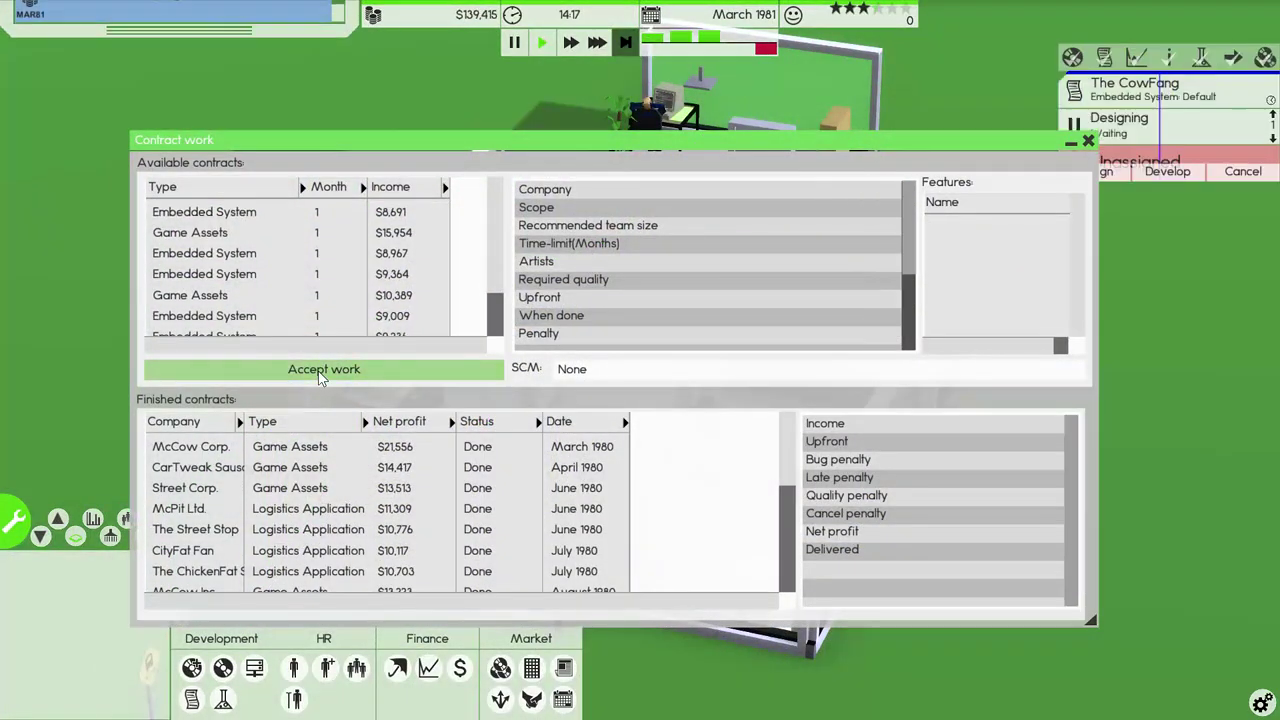
pyautogui.click(1088, 141)
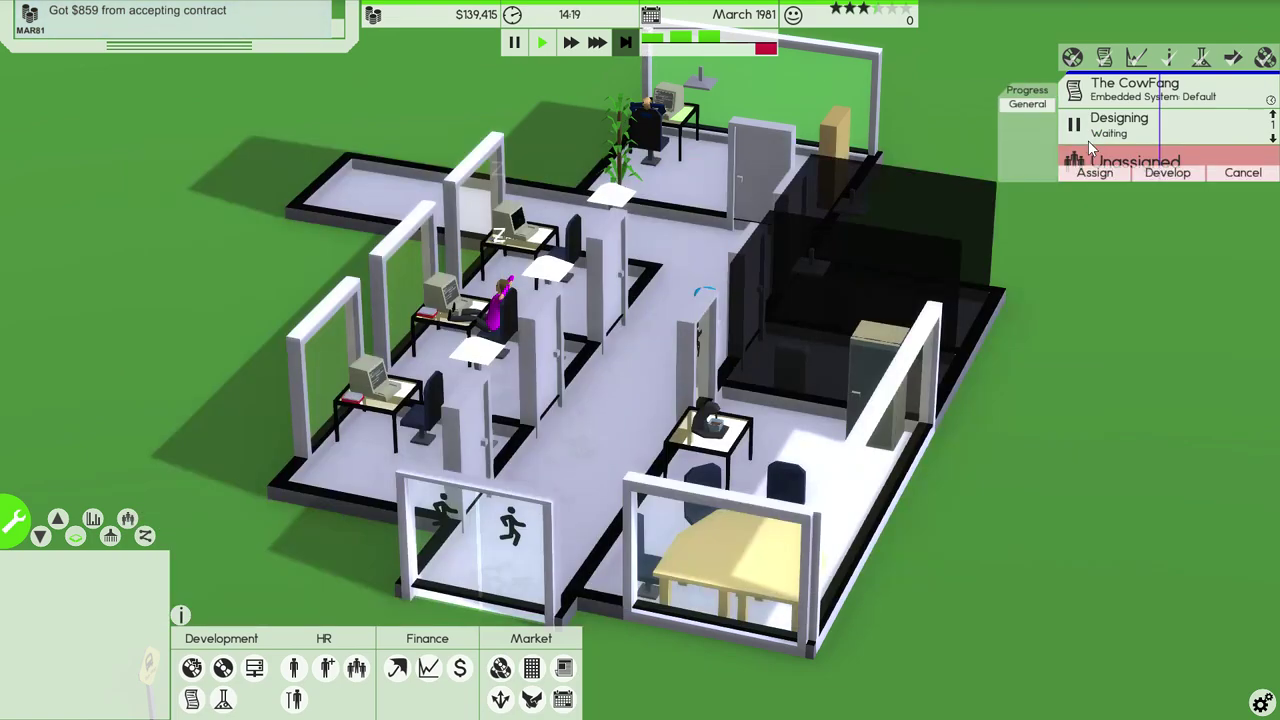
pyautogui.click(1094, 163)
pyautogui.click(418, 365)
pyautogui.click(515, 628)
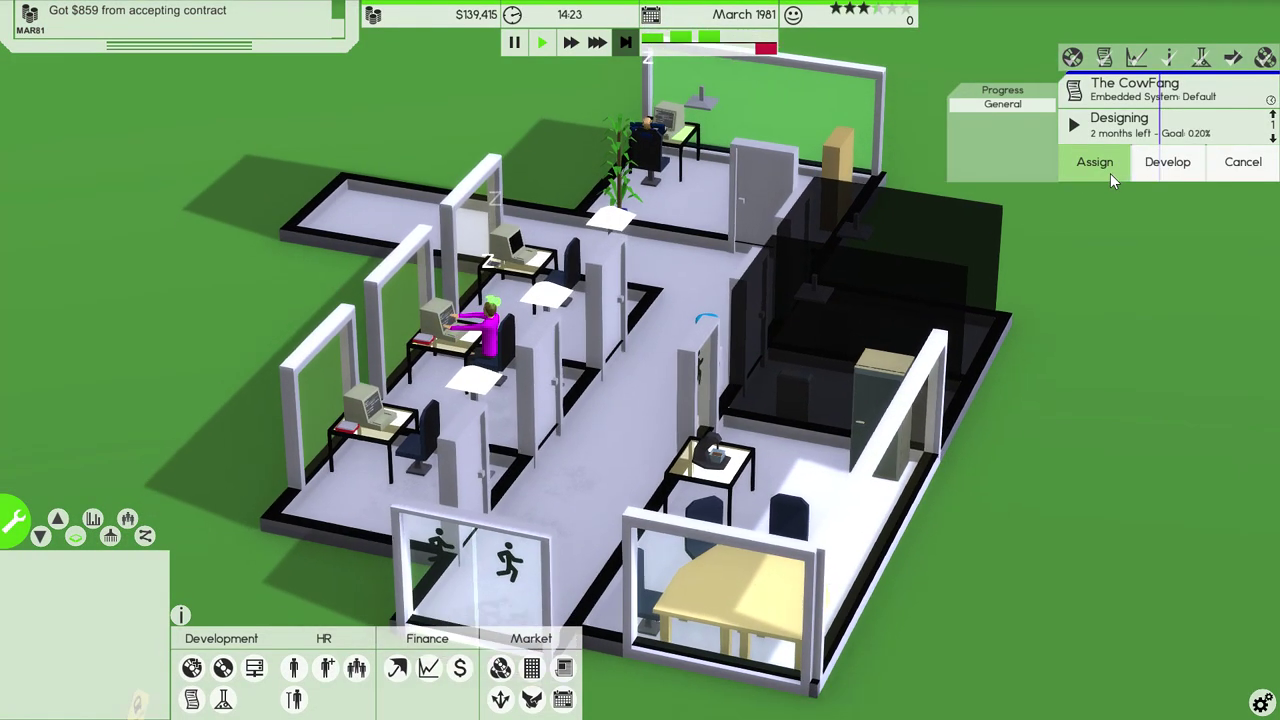
pyautogui.scroll(-1, 1110, 173)
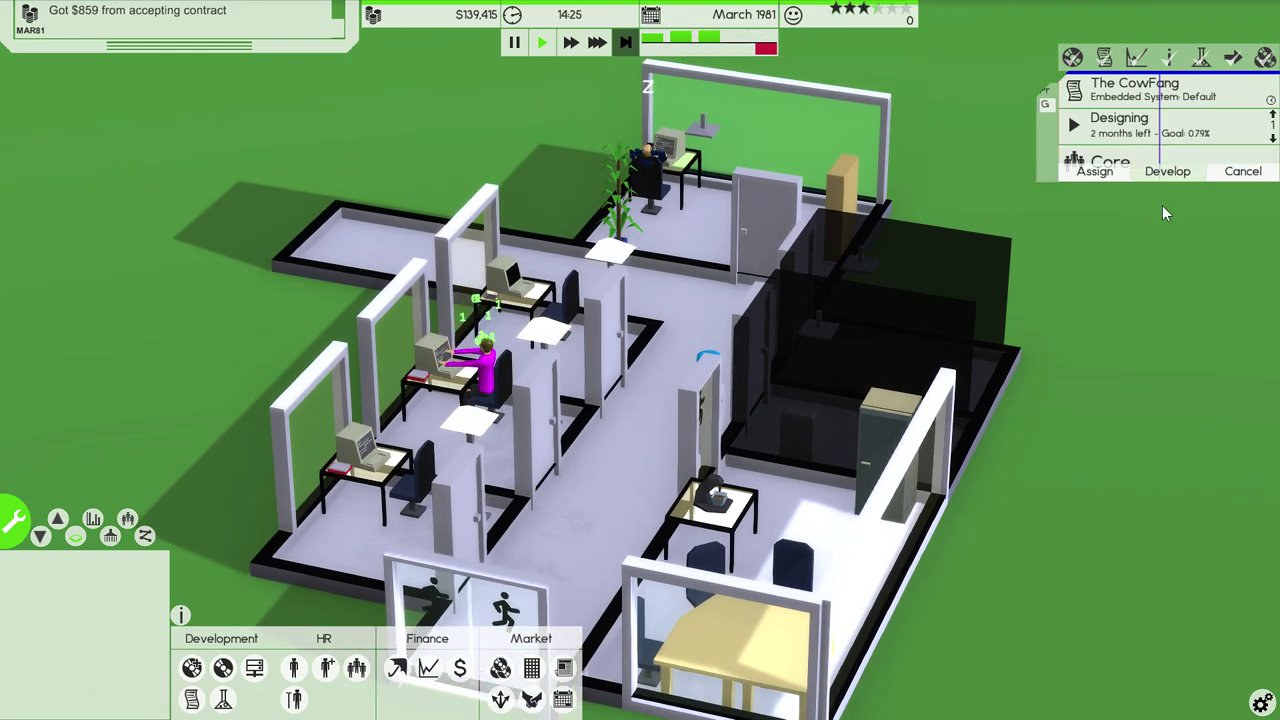
# Start The CowFang design puzzle and link IGraphics, Data, AudioGenerator, EntityPool and EntityController
pyautogui.click(1272, 112)
pyautogui.click(655, 246)
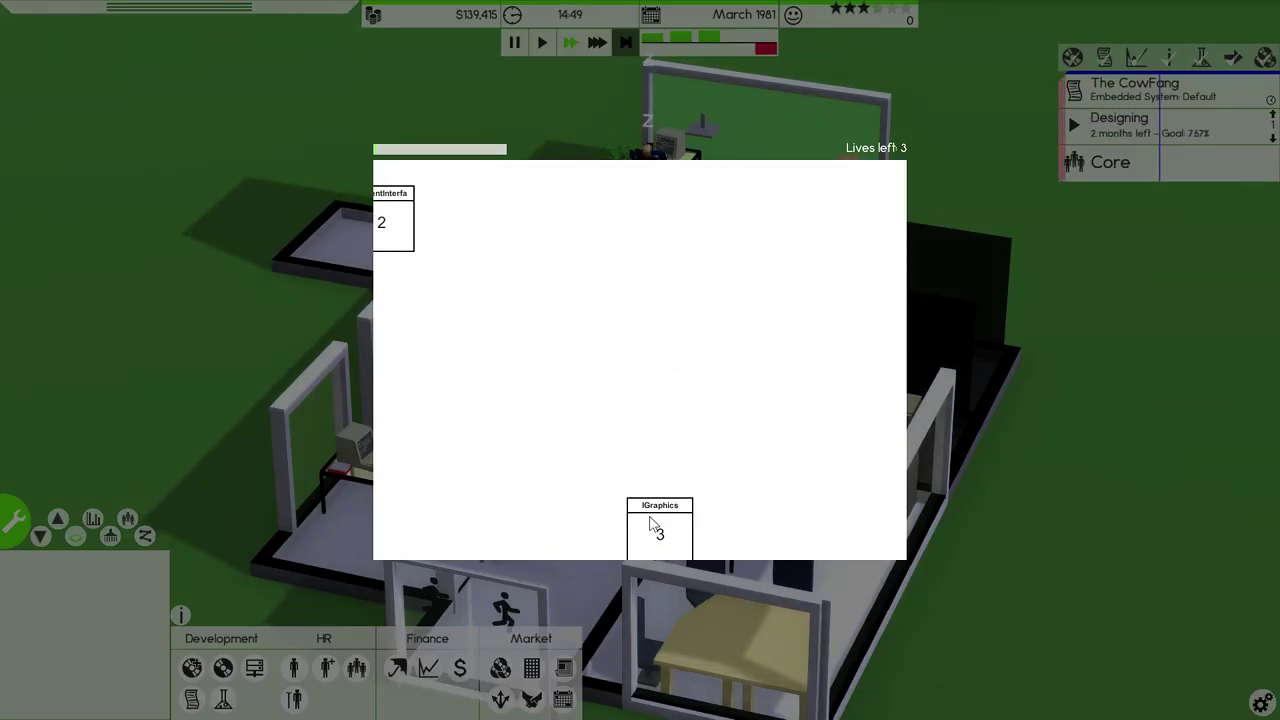
pyautogui.click(659, 497)
pyautogui.click(886, 271)
pyautogui.click(495, 205)
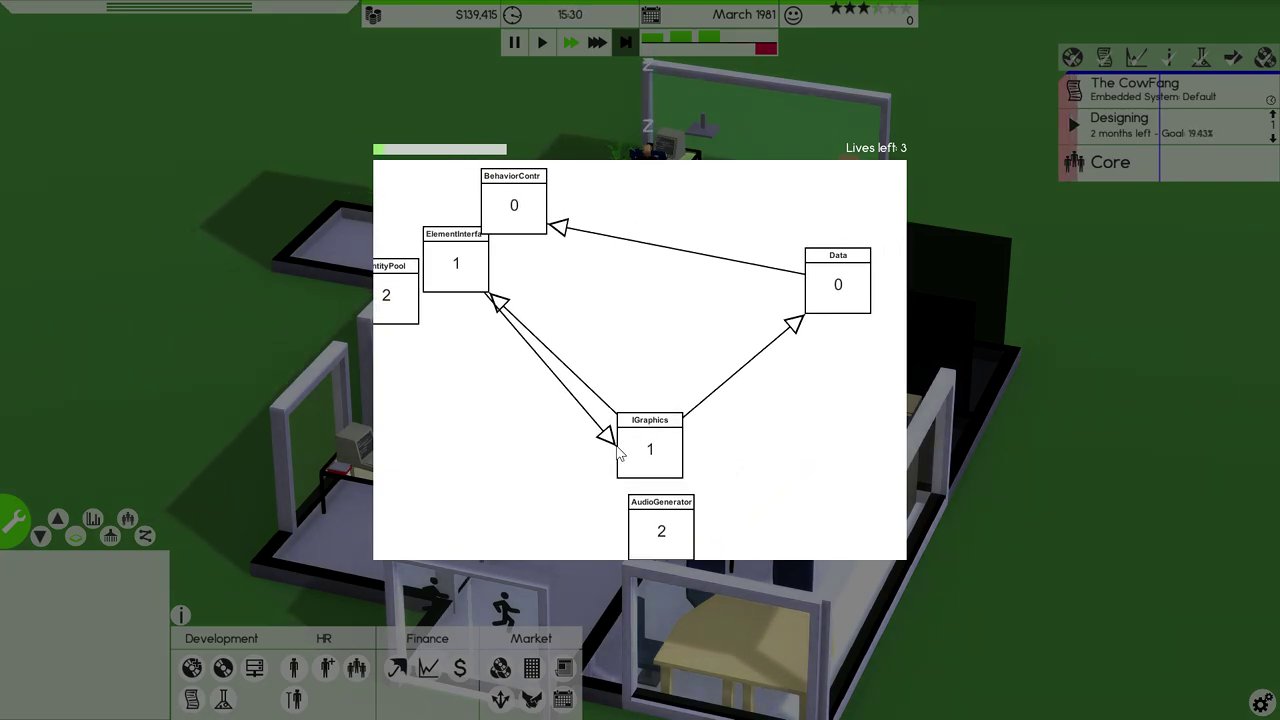
pyautogui.click(651, 460)
pyautogui.click(660, 530)
pyautogui.click(658, 505)
pyautogui.click(420, 308)
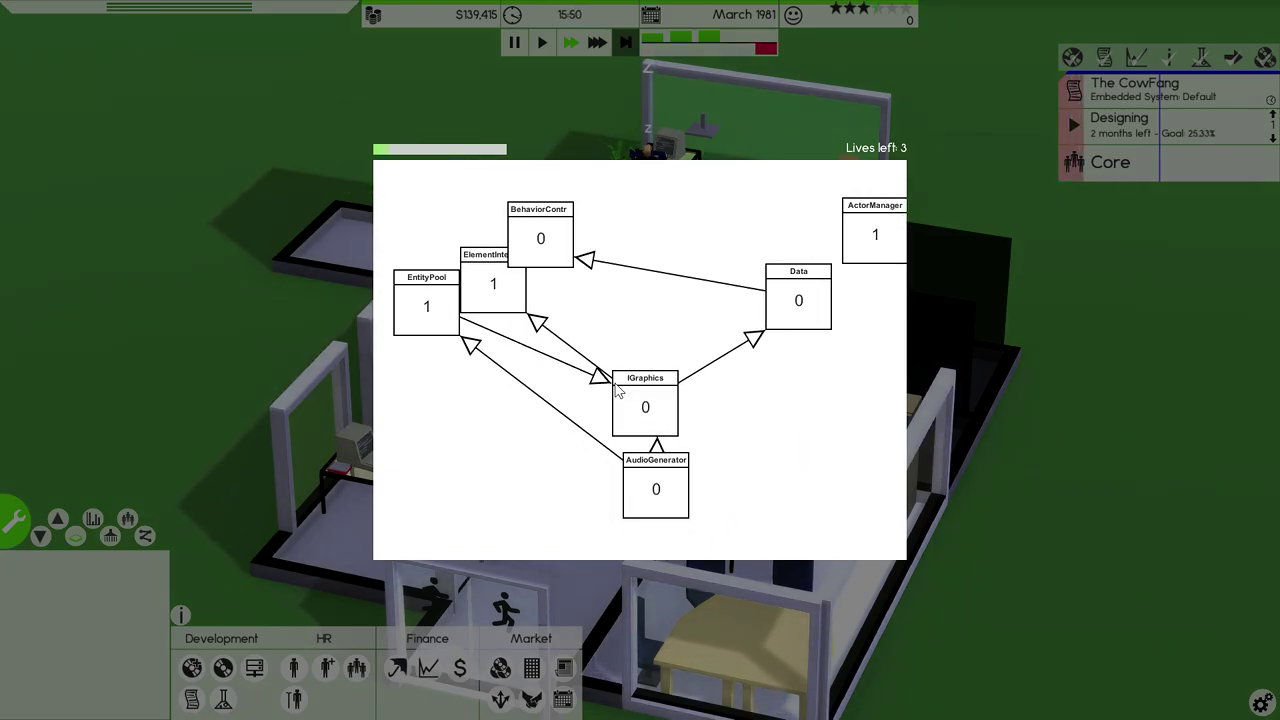
pyautogui.click(485, 280)
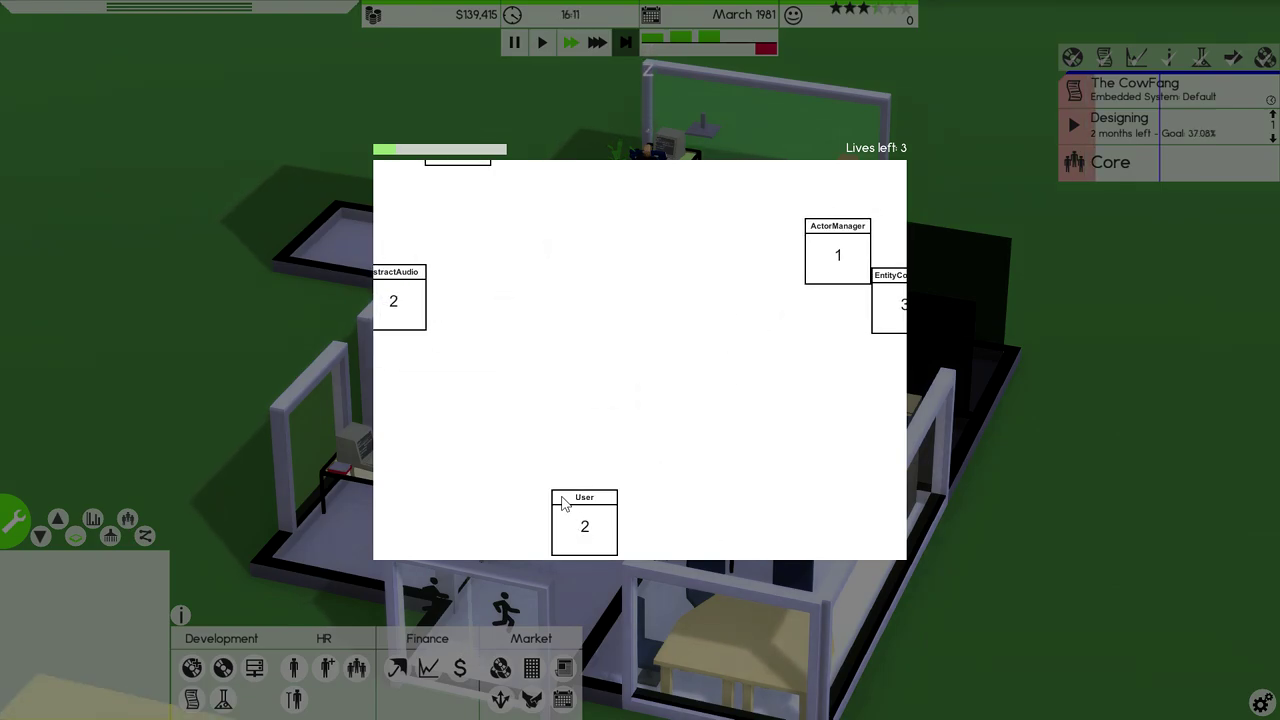
pyautogui.click(580, 530)
pyautogui.click(400, 300)
pyautogui.click(830, 250)
pyautogui.click(630, 185)
pyautogui.click(500, 185)
pyautogui.click(830, 310)
pyautogui.click(661, 524)
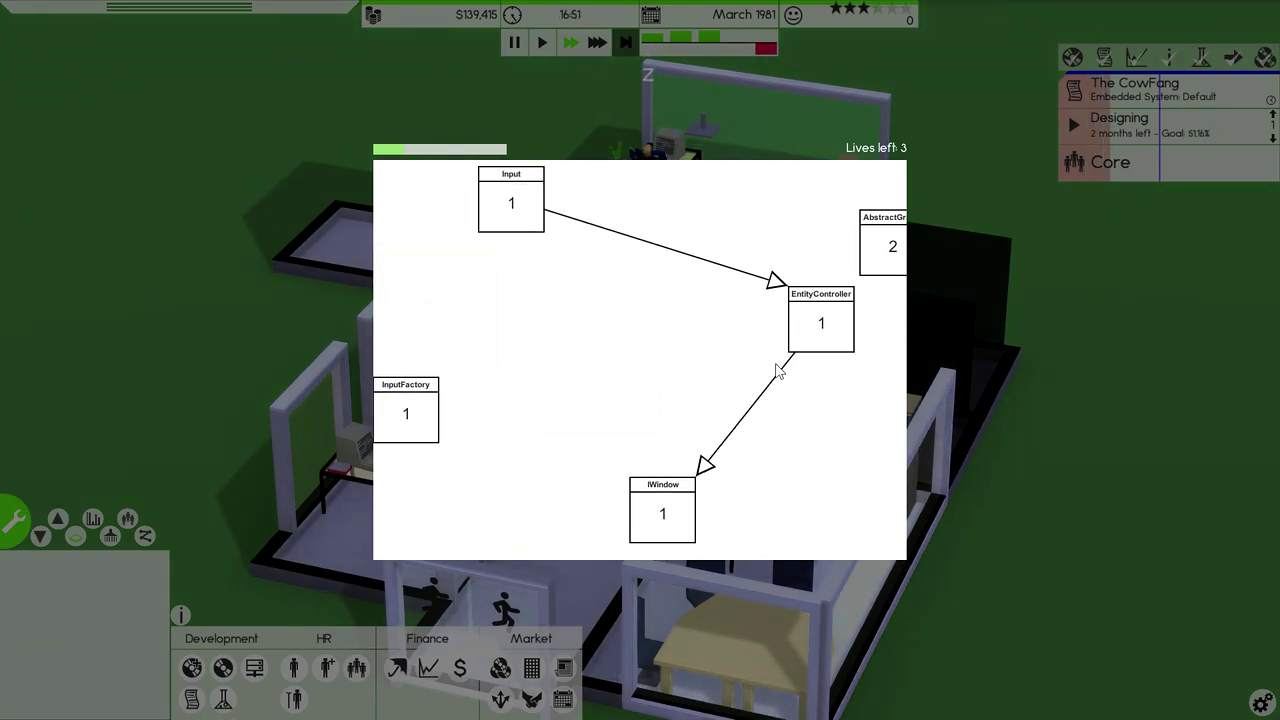
pyautogui.click(830, 320)
pyautogui.click(405, 412)
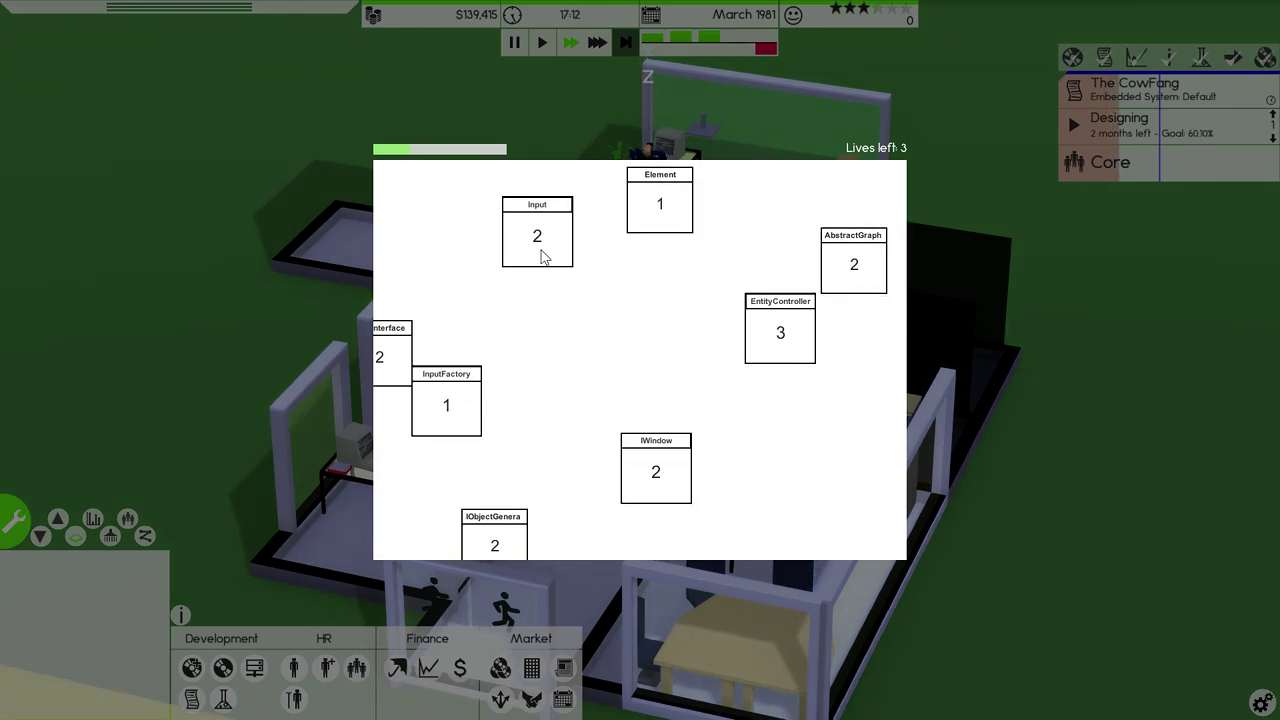
# Link ActorManager, WindowSystem, InputGenerator, EntitySystem and Behavior classes to clear their counters
pyautogui.click(510, 520)
pyautogui.click(824, 278)
pyautogui.click(411, 357)
pyautogui.click(663, 284)
pyautogui.click(409, 251)
pyautogui.click(557, 223)
pyautogui.click(811, 400)
pyautogui.click(762, 186)
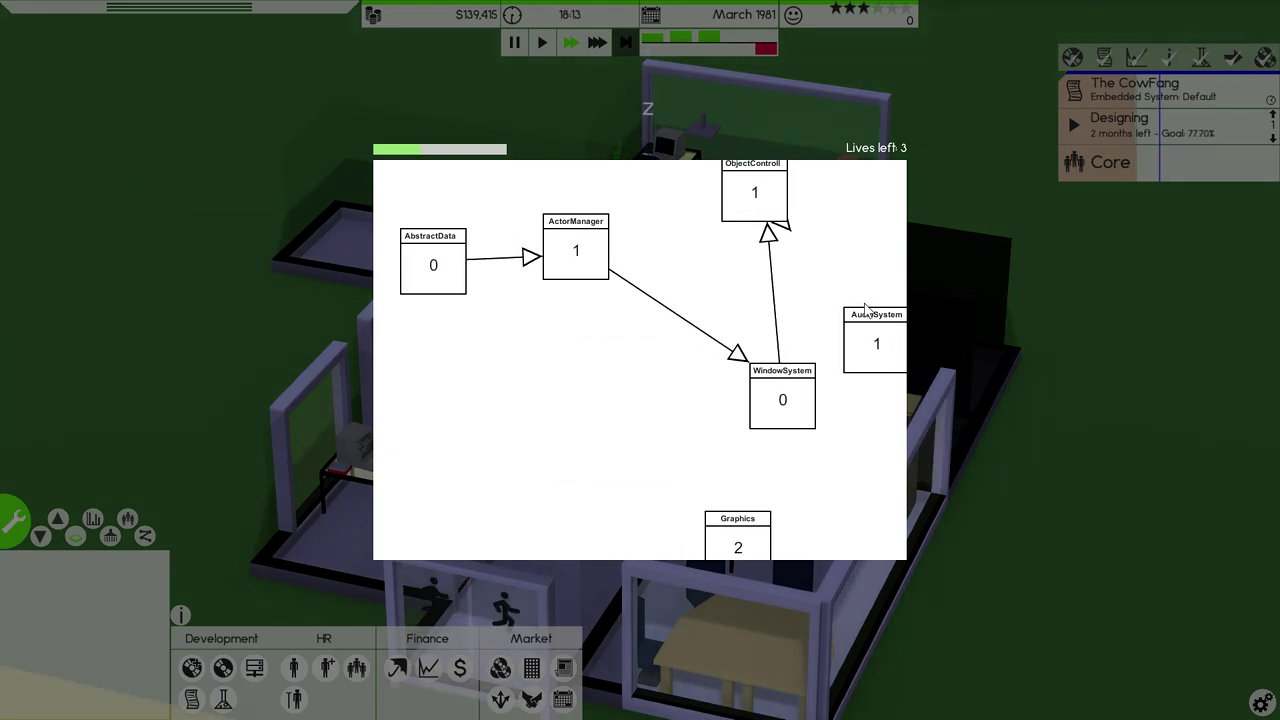
pyautogui.click(900, 343)
pyautogui.click(695, 530)
pyautogui.click(588, 295)
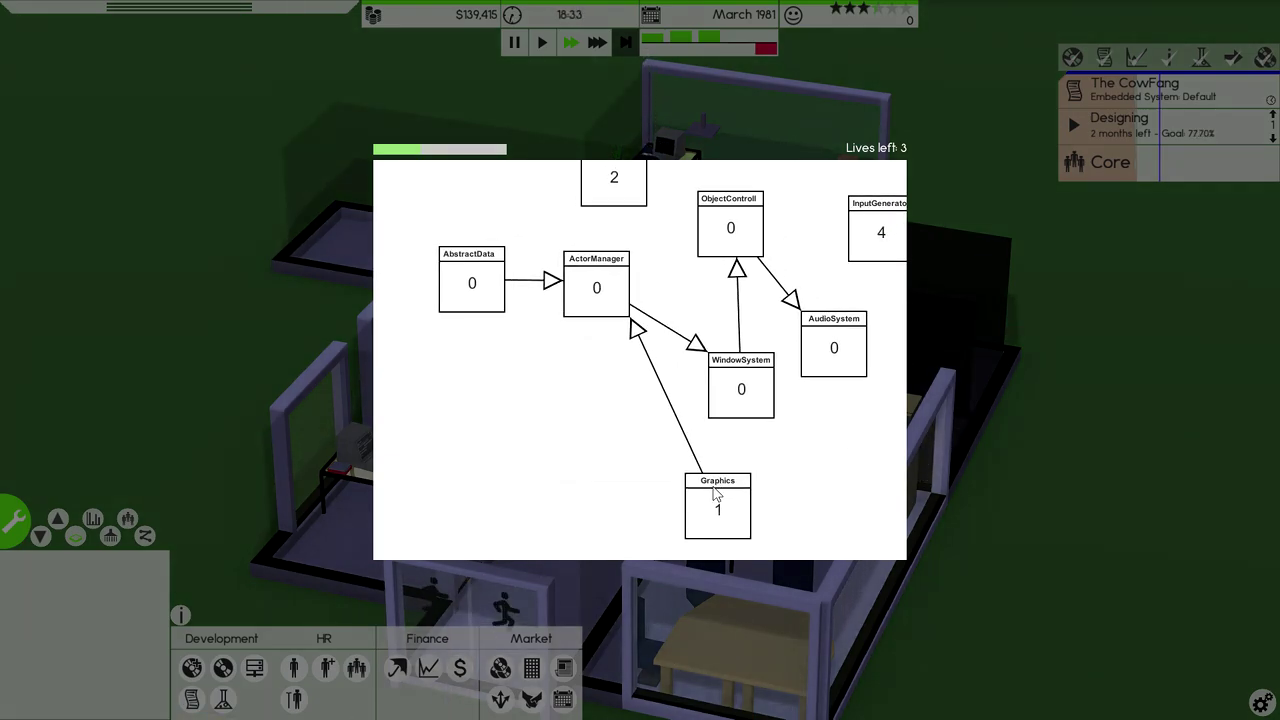
pyautogui.click(612, 175)
pyautogui.click(740, 390)
pyautogui.click(864, 545)
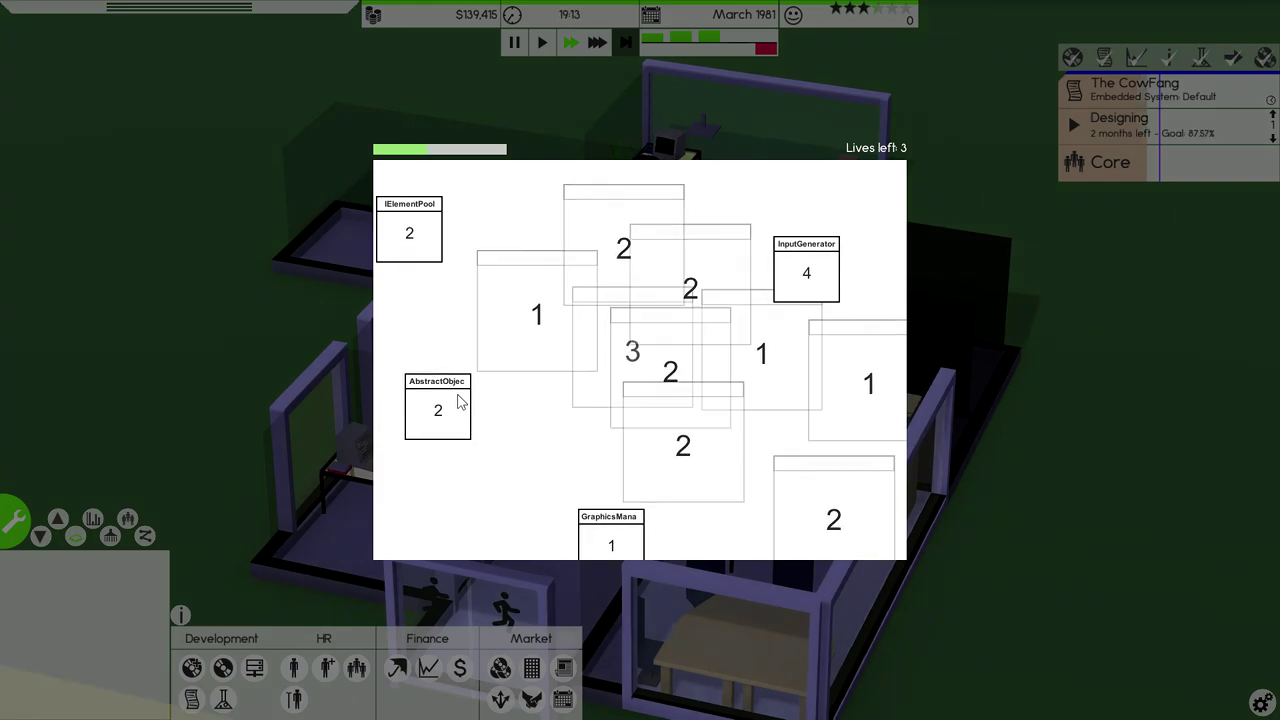
pyautogui.click(790, 275)
pyautogui.click(655, 480)
pyautogui.click(470, 400)
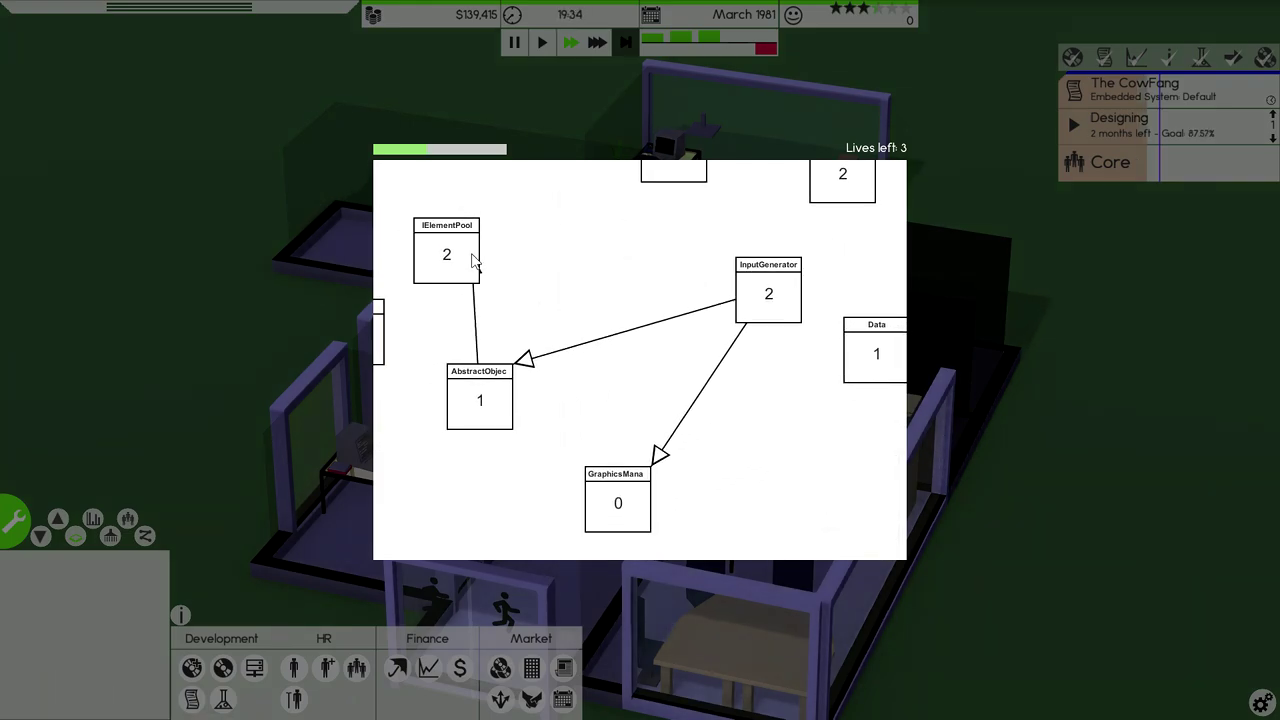
pyautogui.click(440, 250)
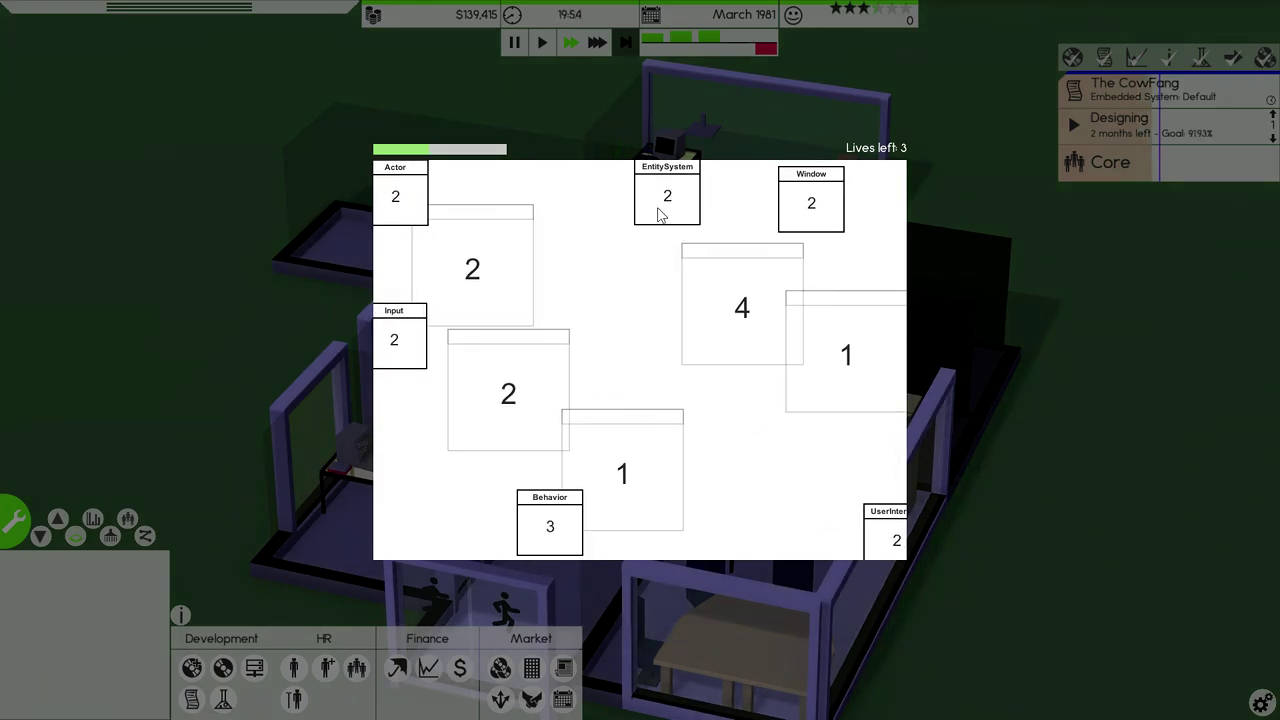
pyautogui.click(660, 225)
pyautogui.click(790, 215)
pyautogui.click(425, 215)
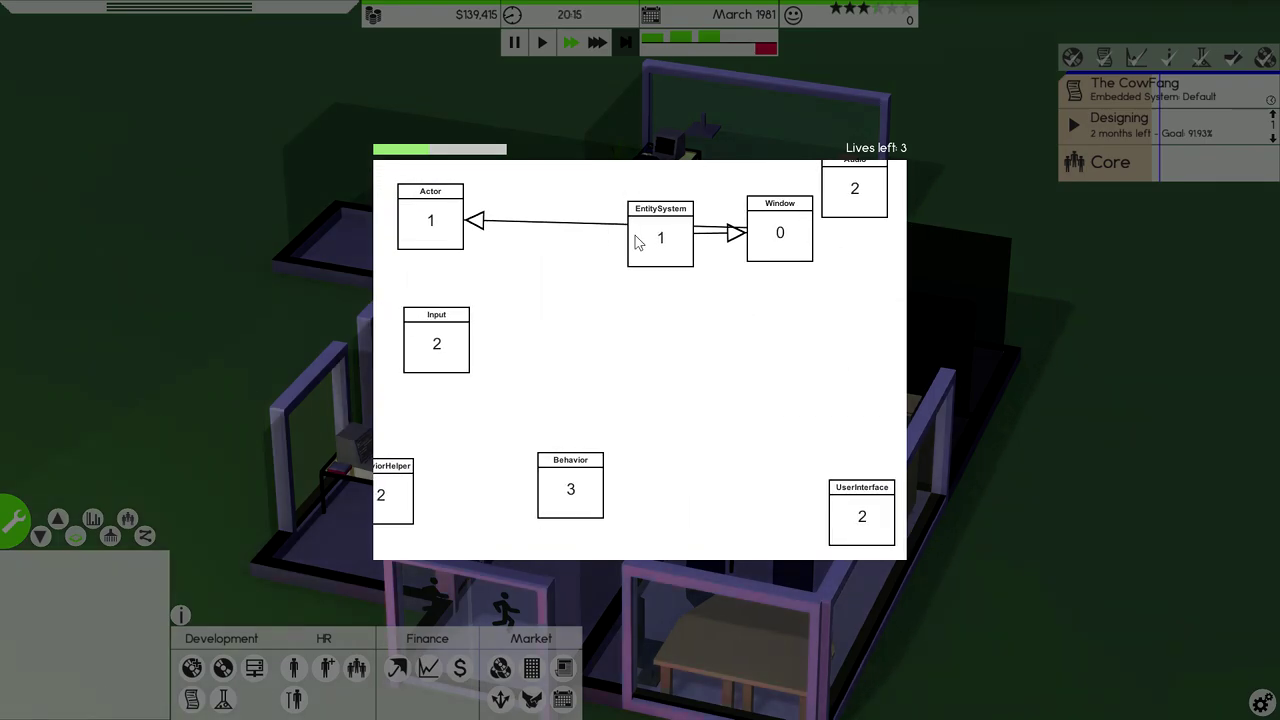
pyautogui.click(471, 343)
pyautogui.click(836, 518)
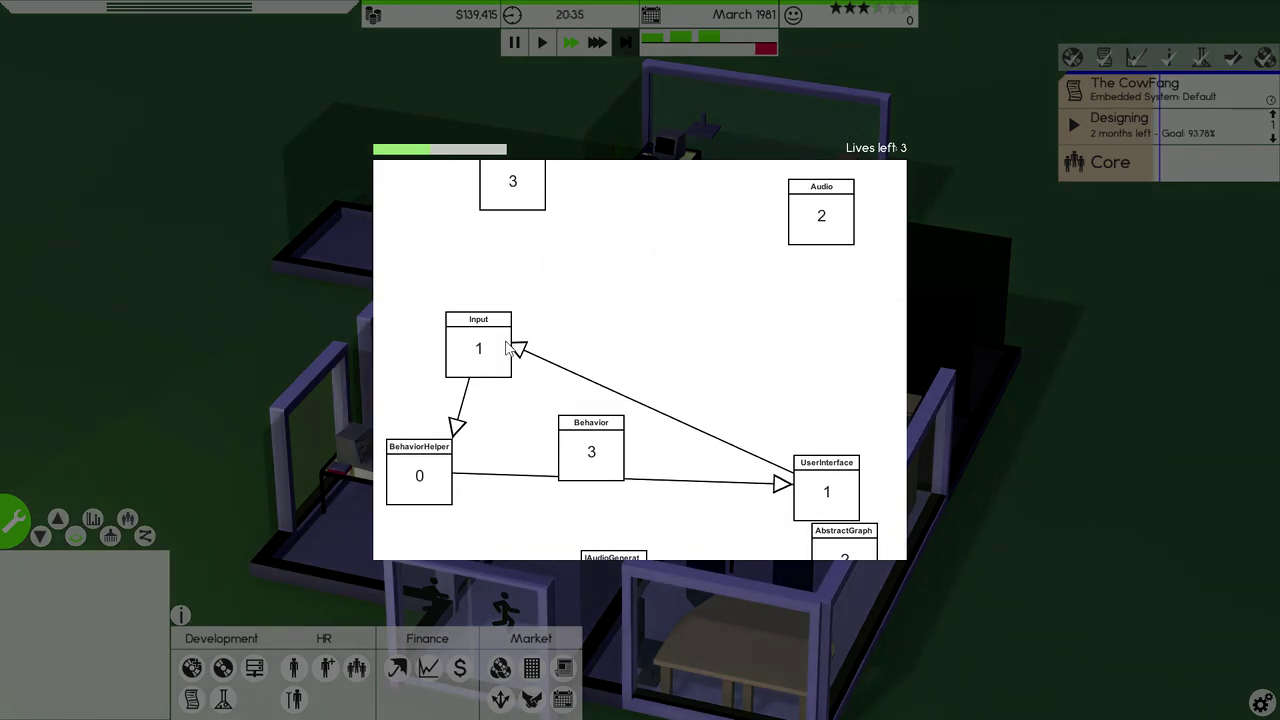
pyautogui.click(607, 420)
pyautogui.click(531, 207)
pyautogui.click(797, 235)
pyautogui.click(531, 207)
pyautogui.click(790, 245)
pyautogui.click(615, 400)
pyautogui.click(618, 520)
pyautogui.click(795, 512)
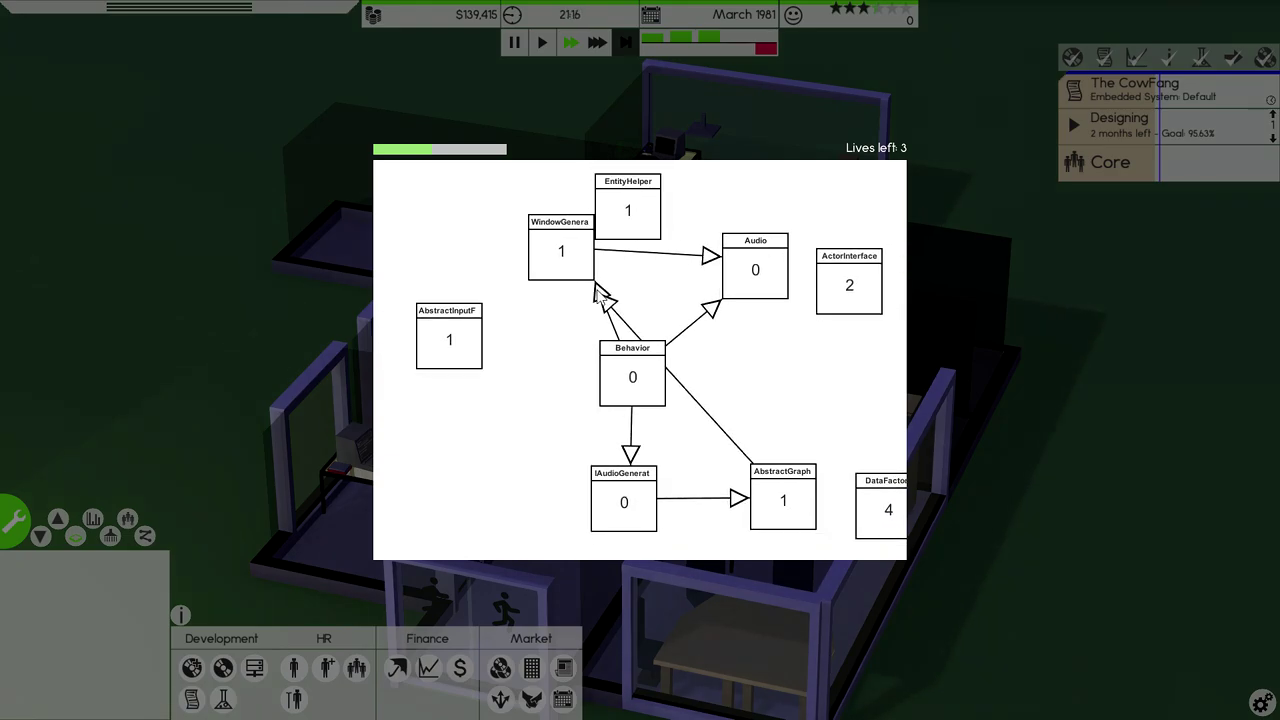
# Reopen the puzzle and clear the remaining class boxes, bringing the design to 100% and into Alpha
pyautogui.press('Escape')
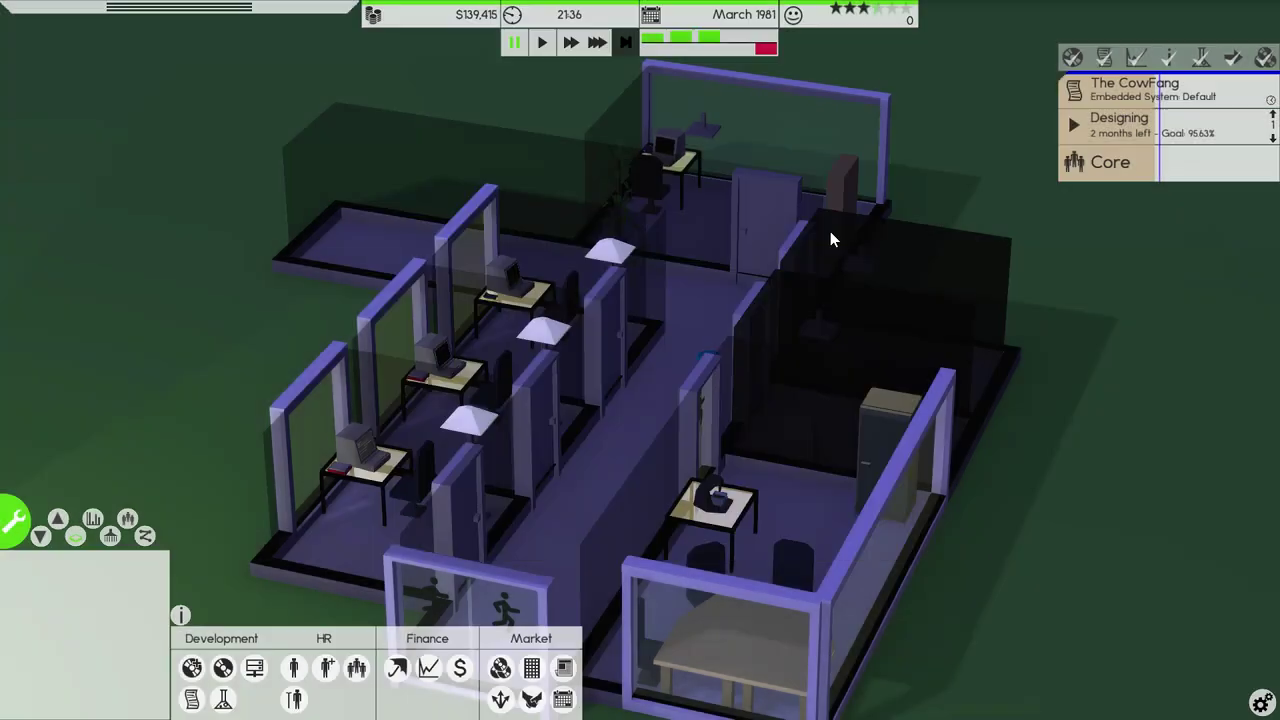
pyautogui.click(1119, 125)
pyautogui.click(1128, 157)
pyautogui.click(616, 369)
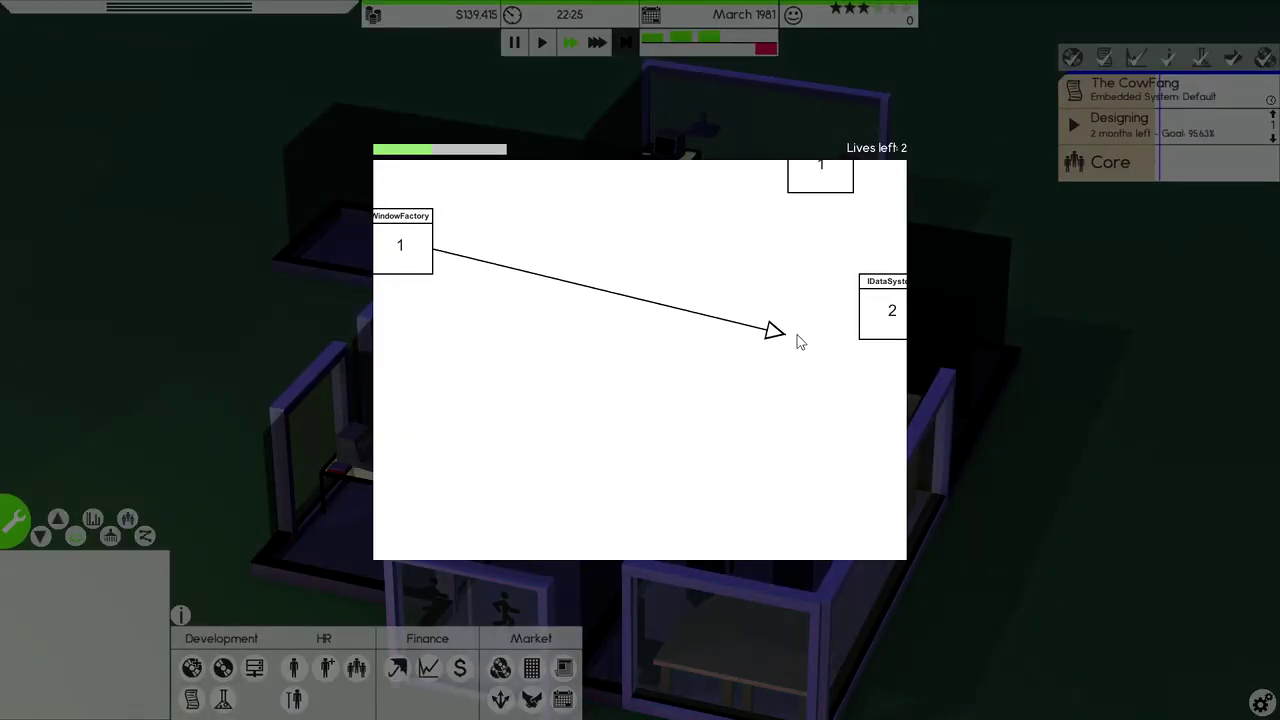
pyautogui.moveTo(800, 340); pyautogui.dragTo(720, 324)
pyautogui.press('Escape')
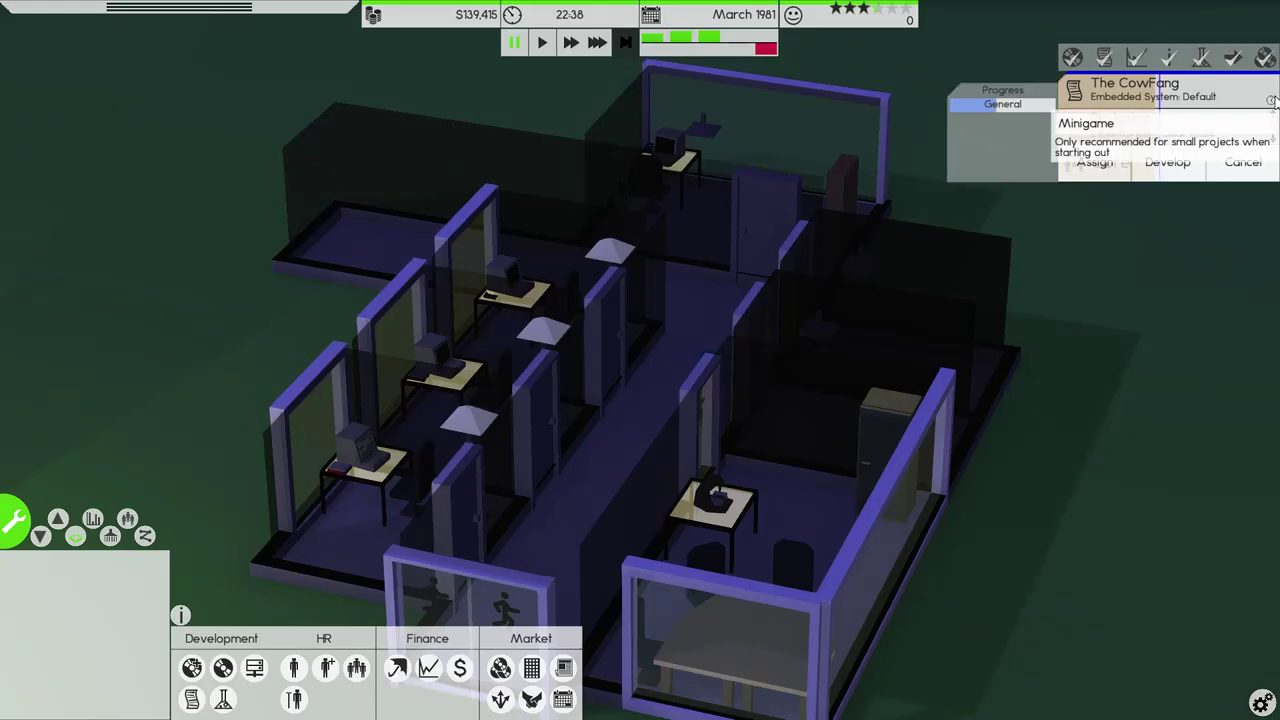
pyautogui.click(1094, 162)
pyautogui.press('Escape')
pyautogui.click(1094, 162)
pyautogui.click(690, 328)
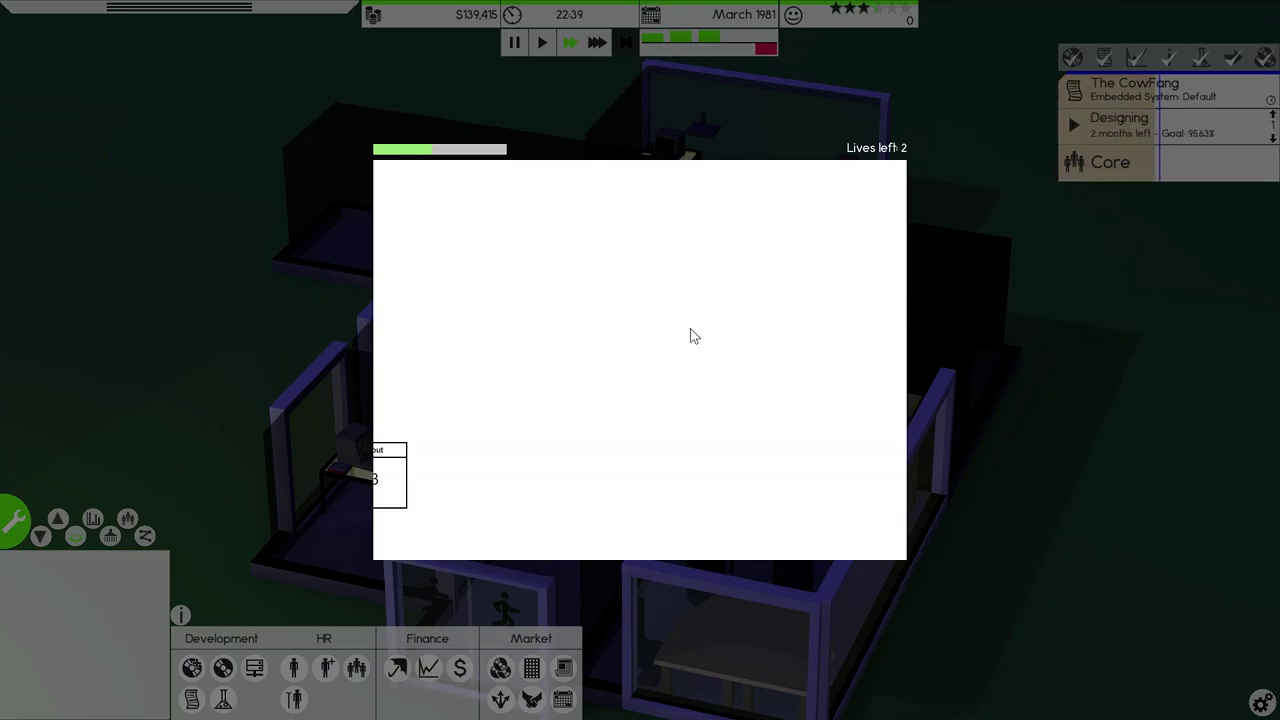
pyautogui.click(883, 185)
pyautogui.click(430, 458)
pyautogui.click(443, 458)
pyautogui.click(408, 218)
pyautogui.click(480, 520)
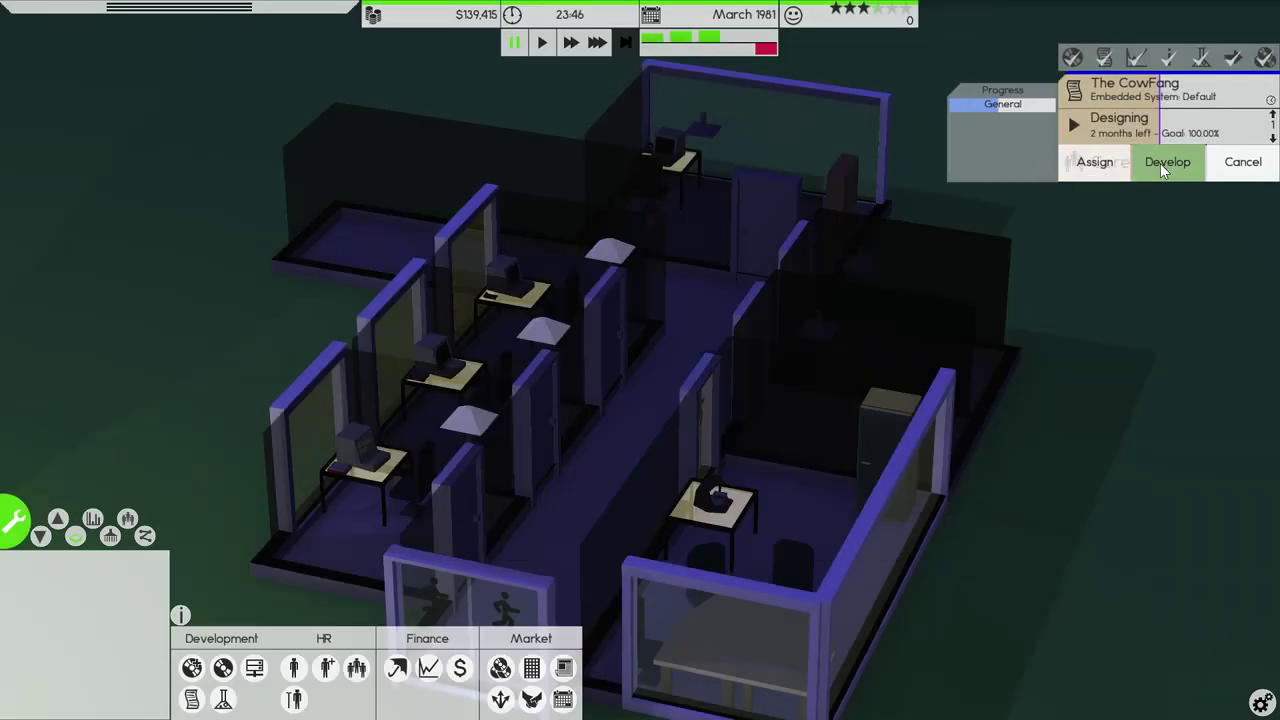
pyautogui.click(1168, 162)
pyautogui.click(1255, 100)
pyautogui.click(1130, 150)
pyautogui.click(782, 300)
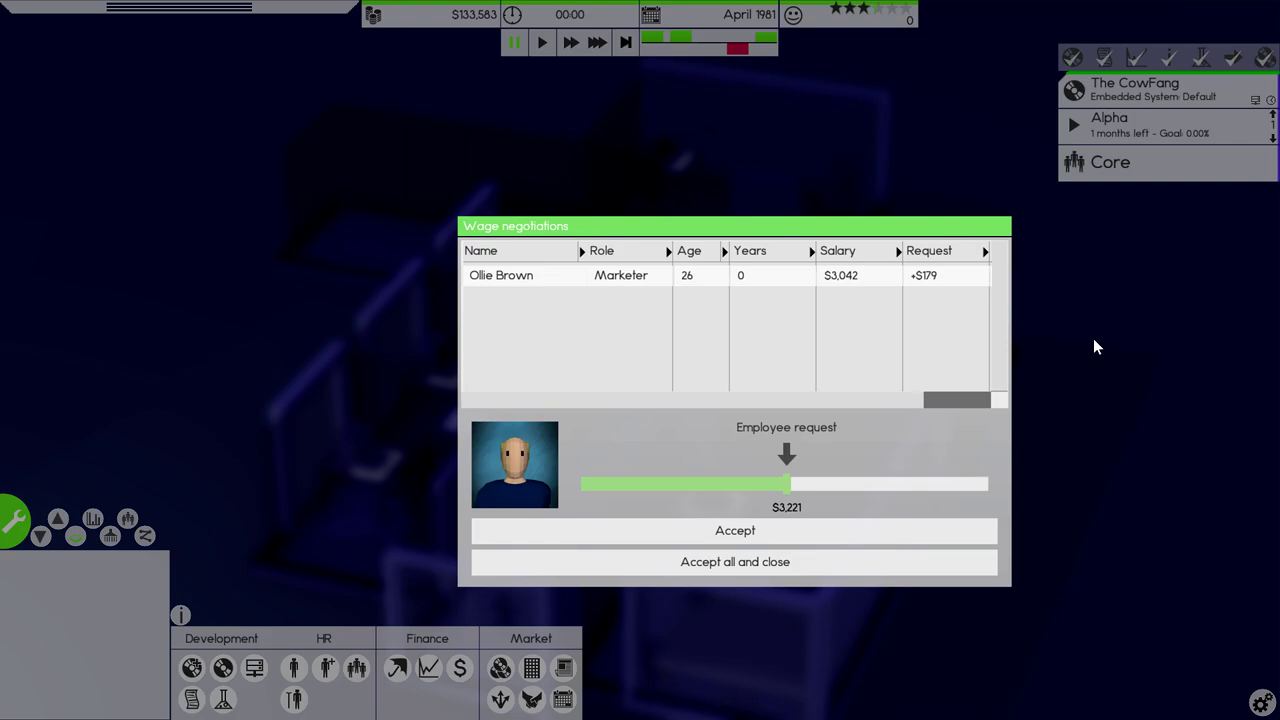
# Accept Ollie Brown's $179 raise and launch The CowFang's alpha-stage minigame
pyautogui.click(781, 529)
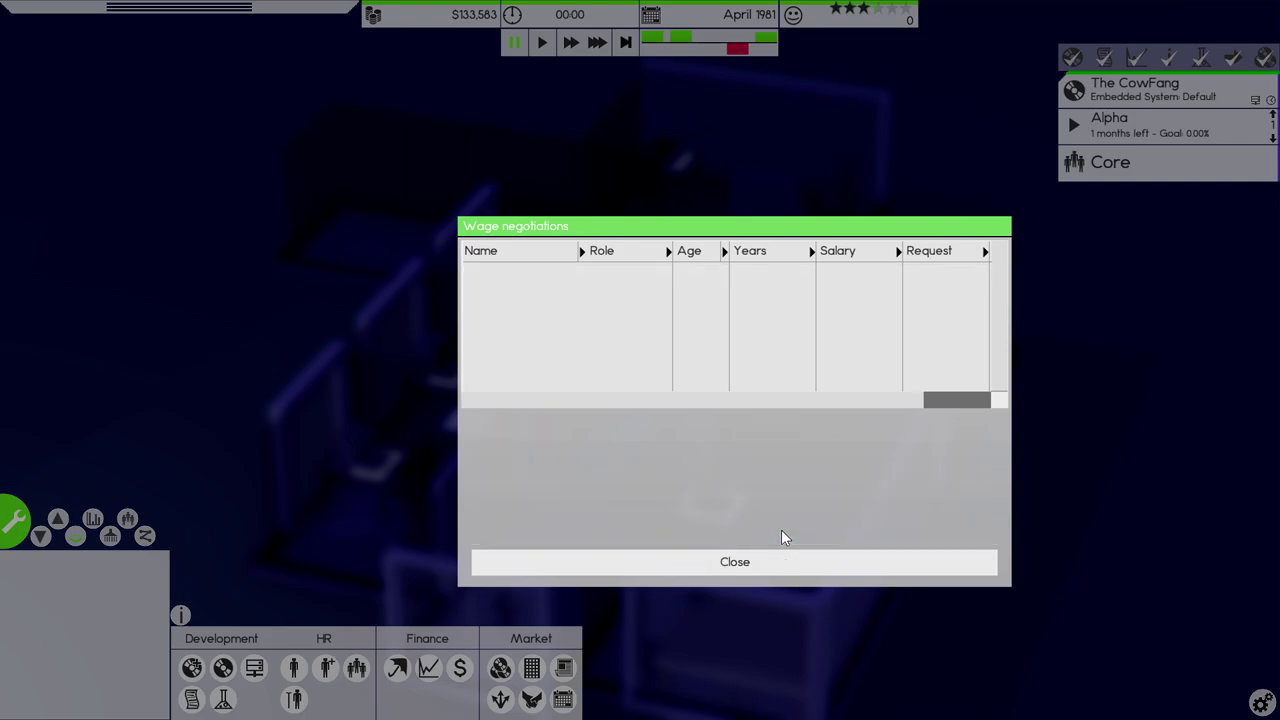
pyautogui.click(781, 566)
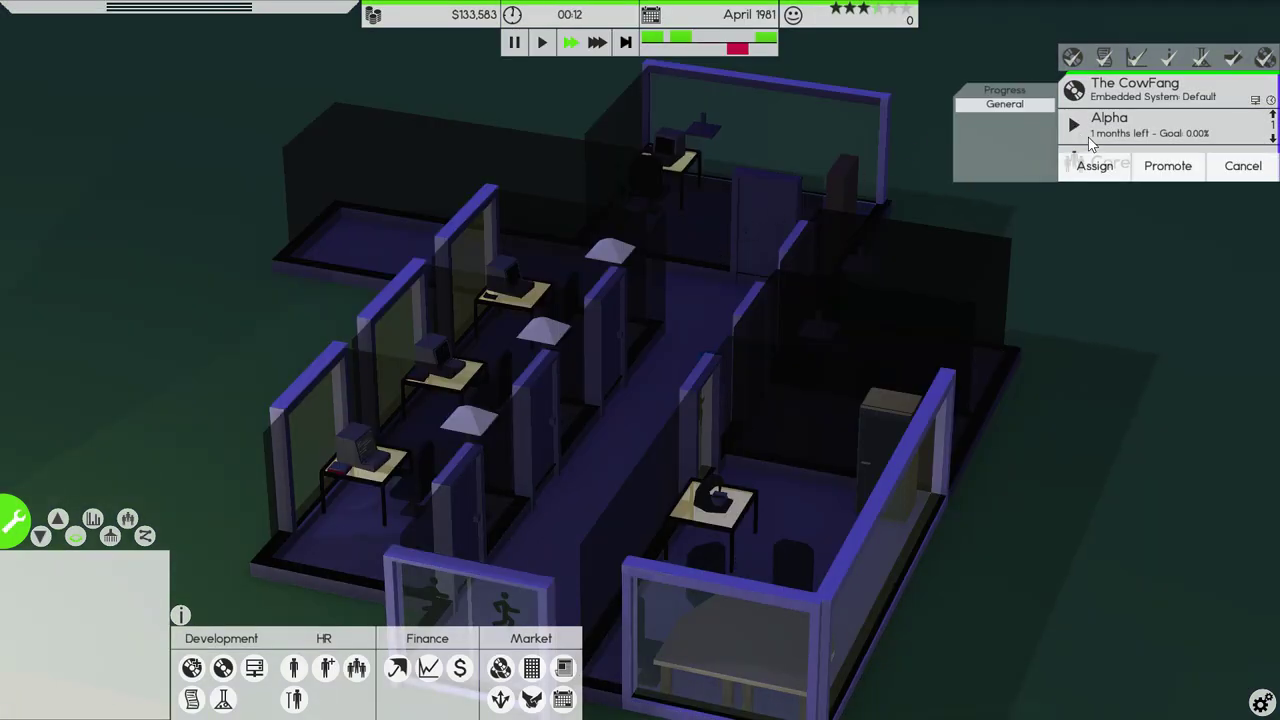
pyautogui.moveTo(1160, 124)
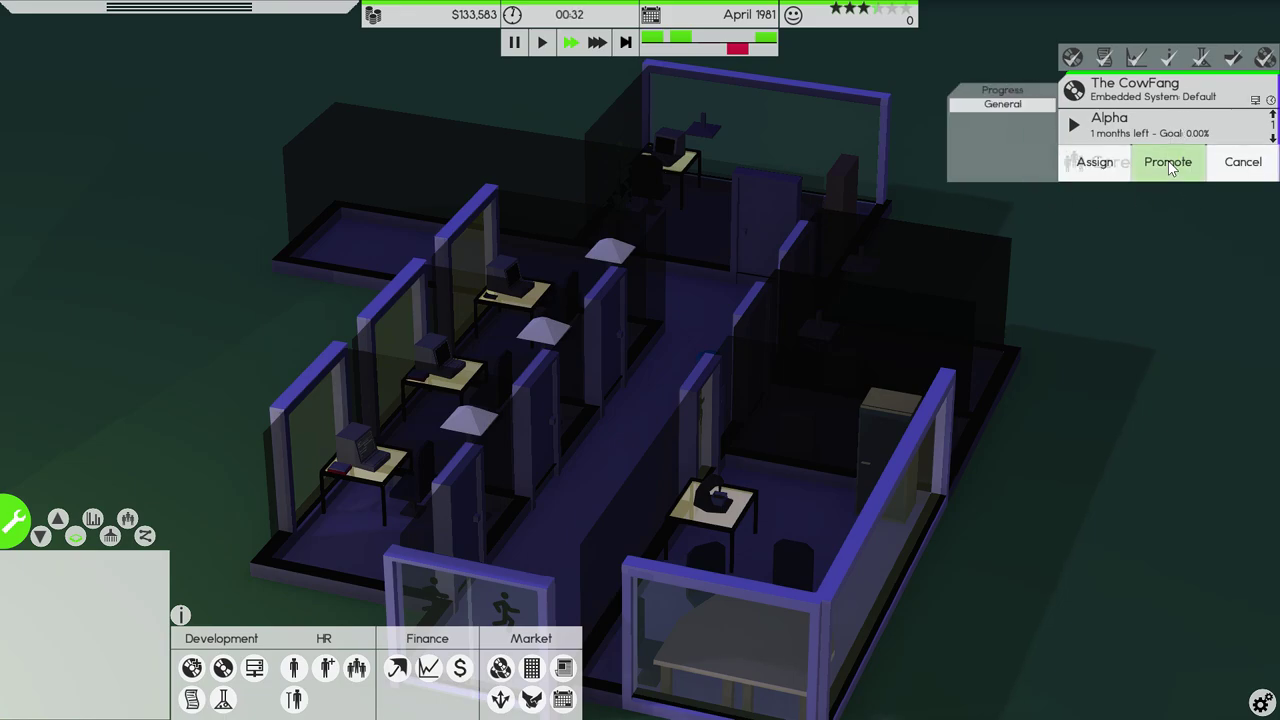
pyautogui.click(1168, 161)
pyautogui.click(697, 409)
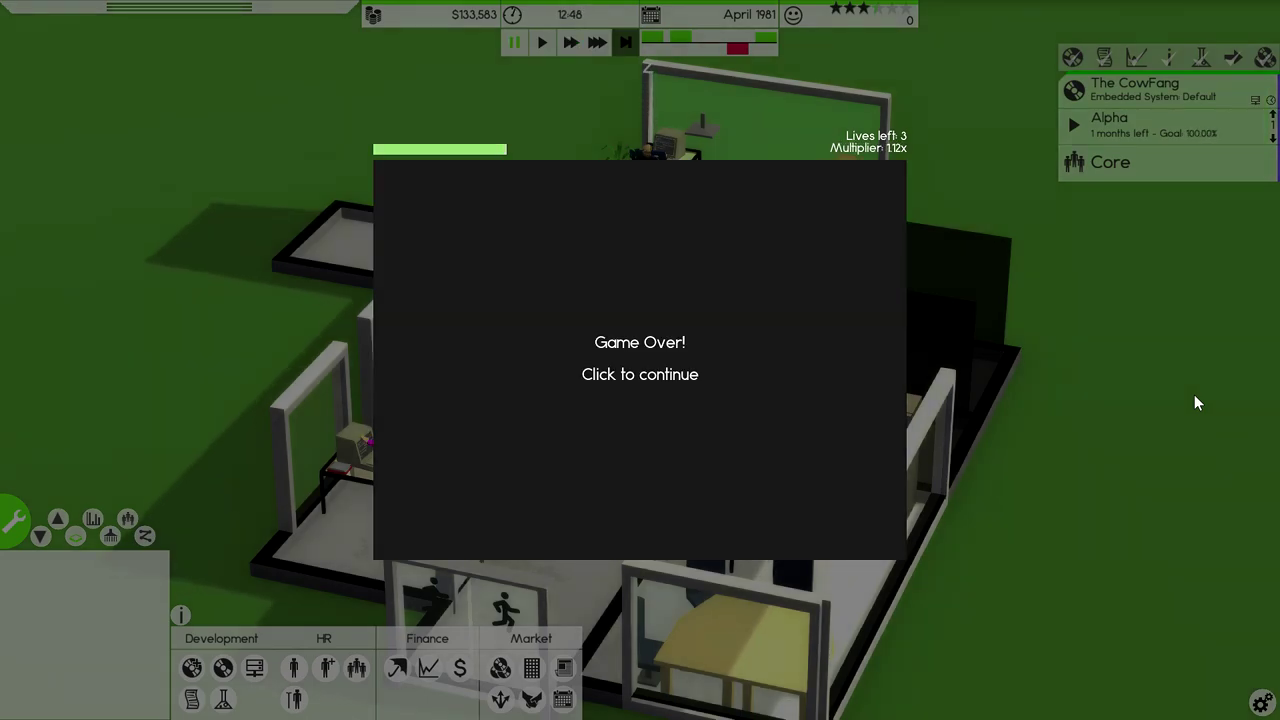
# Dismiss the Game Over screen and move The CowFang contract from Alpha into Delay
pyautogui.click(1194, 394)
pyautogui.click(645, 243)
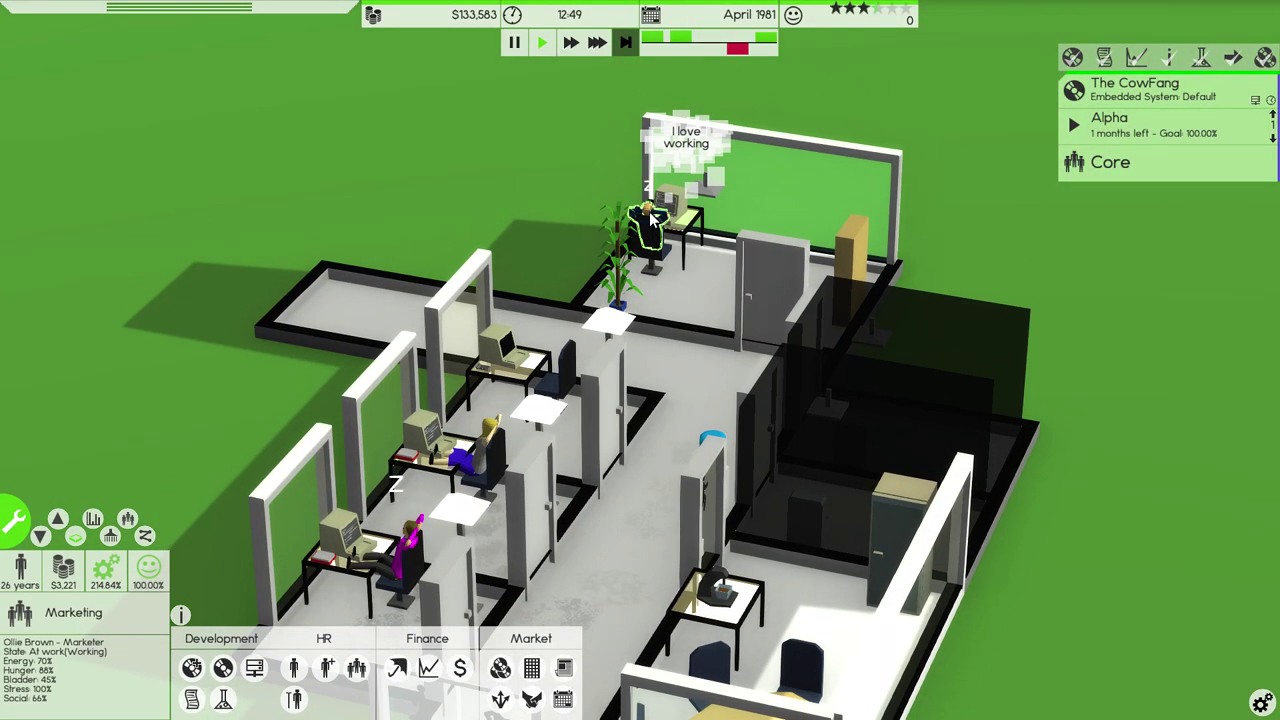
pyautogui.moveTo(645, 243); pyautogui.dragTo(787, 207)
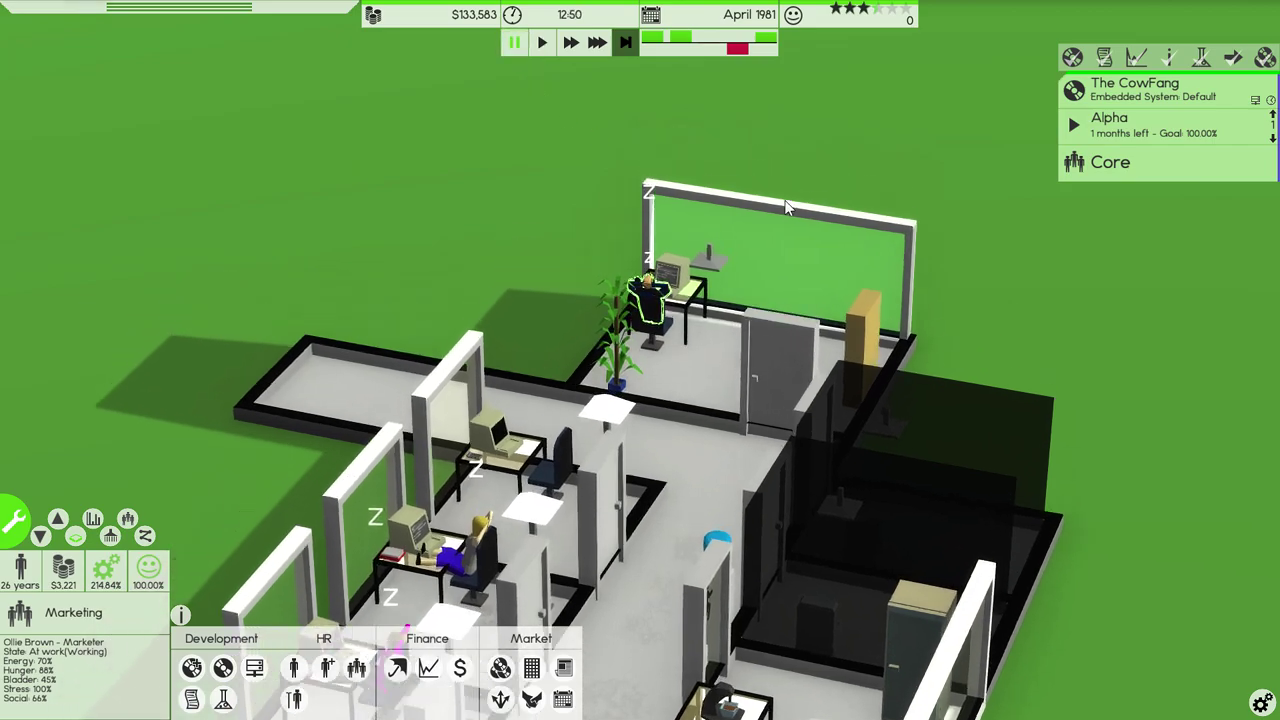
pyautogui.scroll(8, 740, 282)
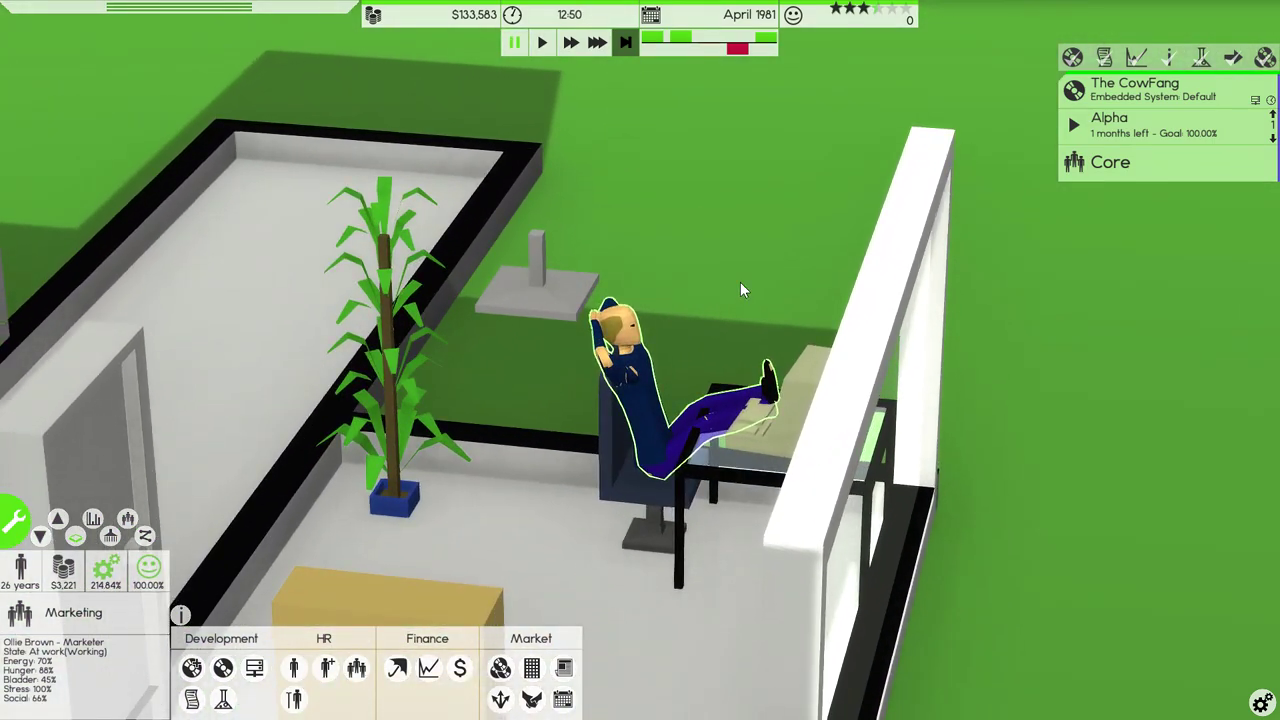
pyautogui.moveTo(740, 282)
pyautogui.mouseDown()
pyautogui.moveTo(988, 260)
pyautogui.moveTo(839, 229)
pyautogui.moveTo(771, 164)
pyautogui.mouseUp()
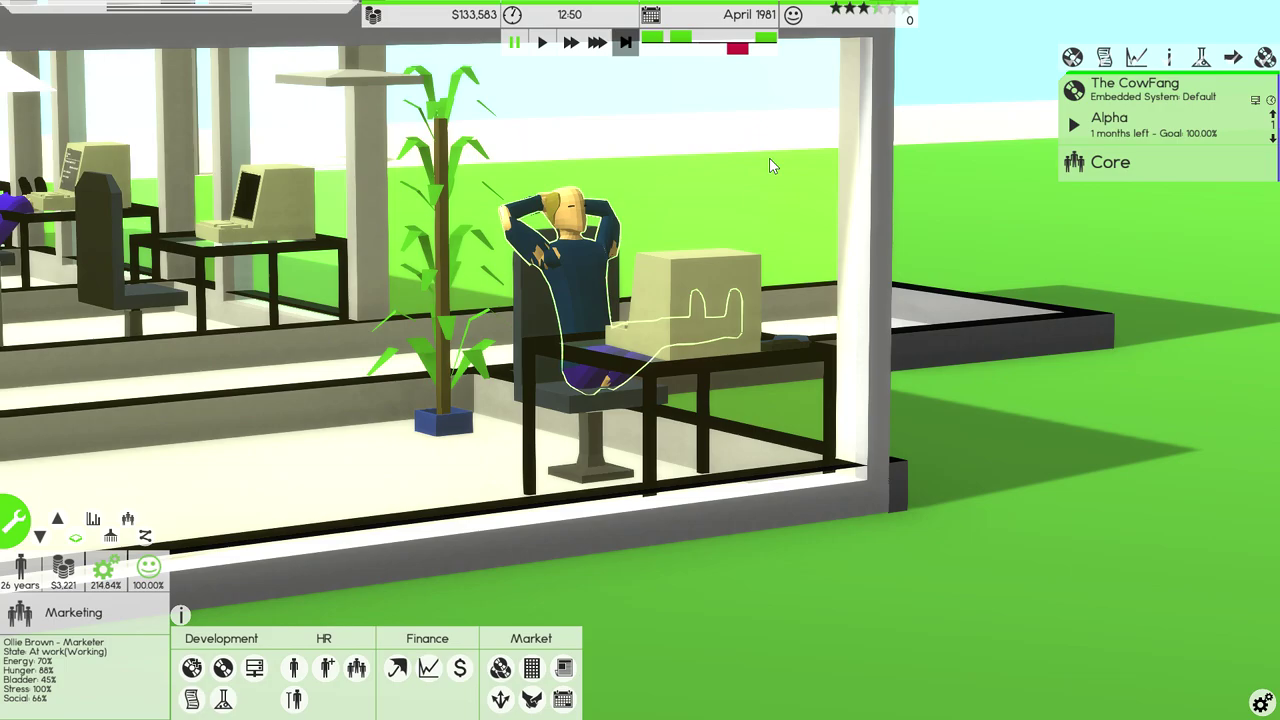
pyautogui.moveTo(769, 157)
pyautogui.mouseDown()
pyautogui.moveTo(922, 401)
pyautogui.moveTo(1140, 352)
pyautogui.moveTo(896, 242)
pyautogui.moveTo(784, 218)
pyautogui.mouseUp()
pyautogui.scroll(-5, 1082, 337)
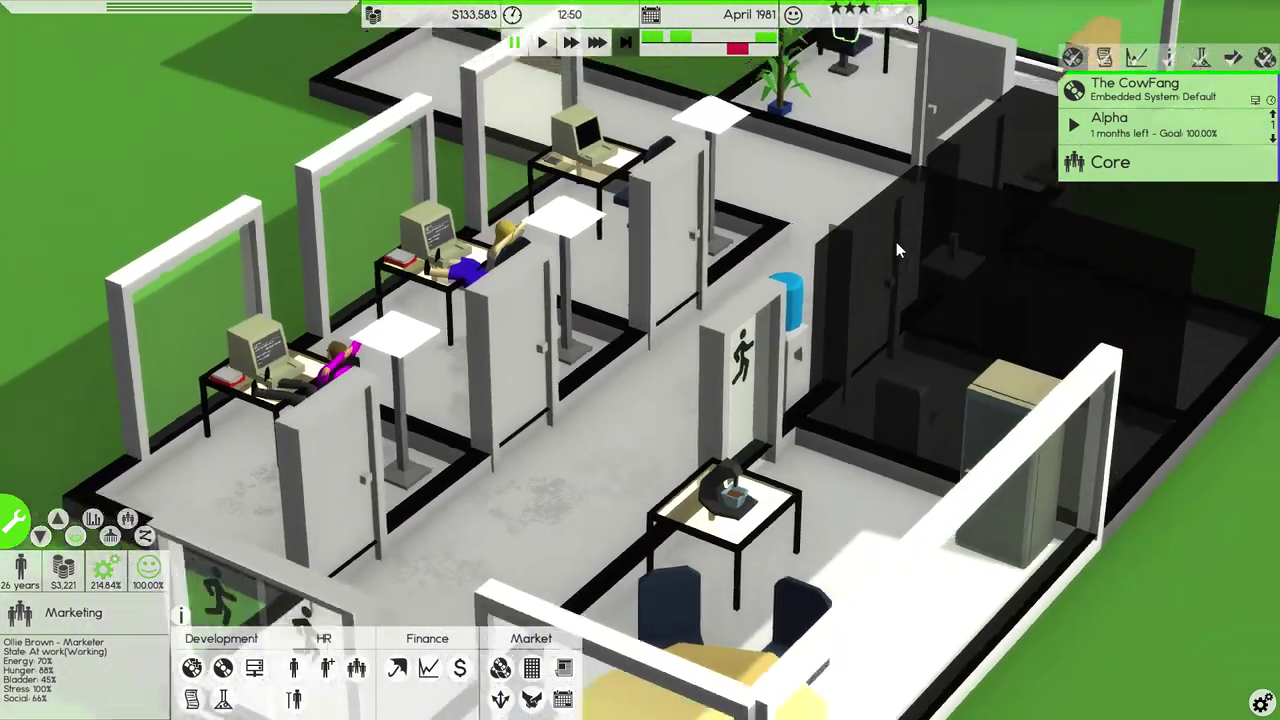
pyautogui.scroll(-4, 890, 242)
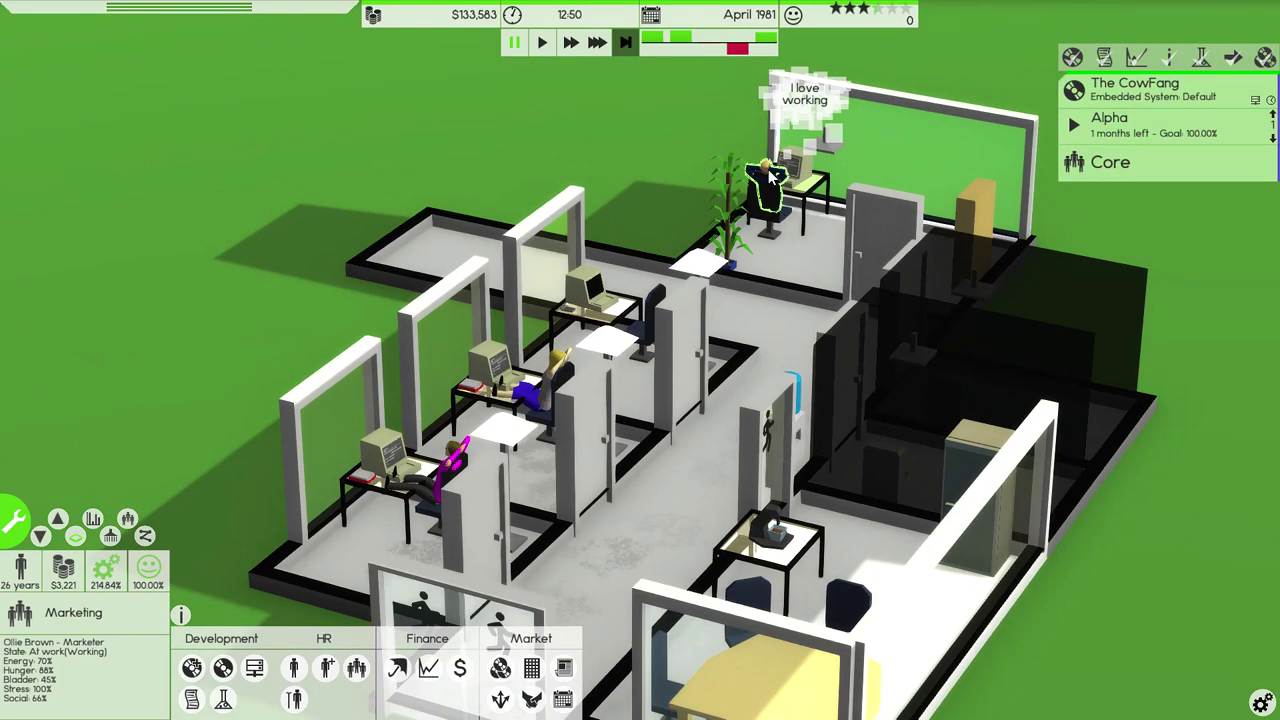
pyautogui.moveTo(775, 175); pyautogui.dragTo(676, 175)
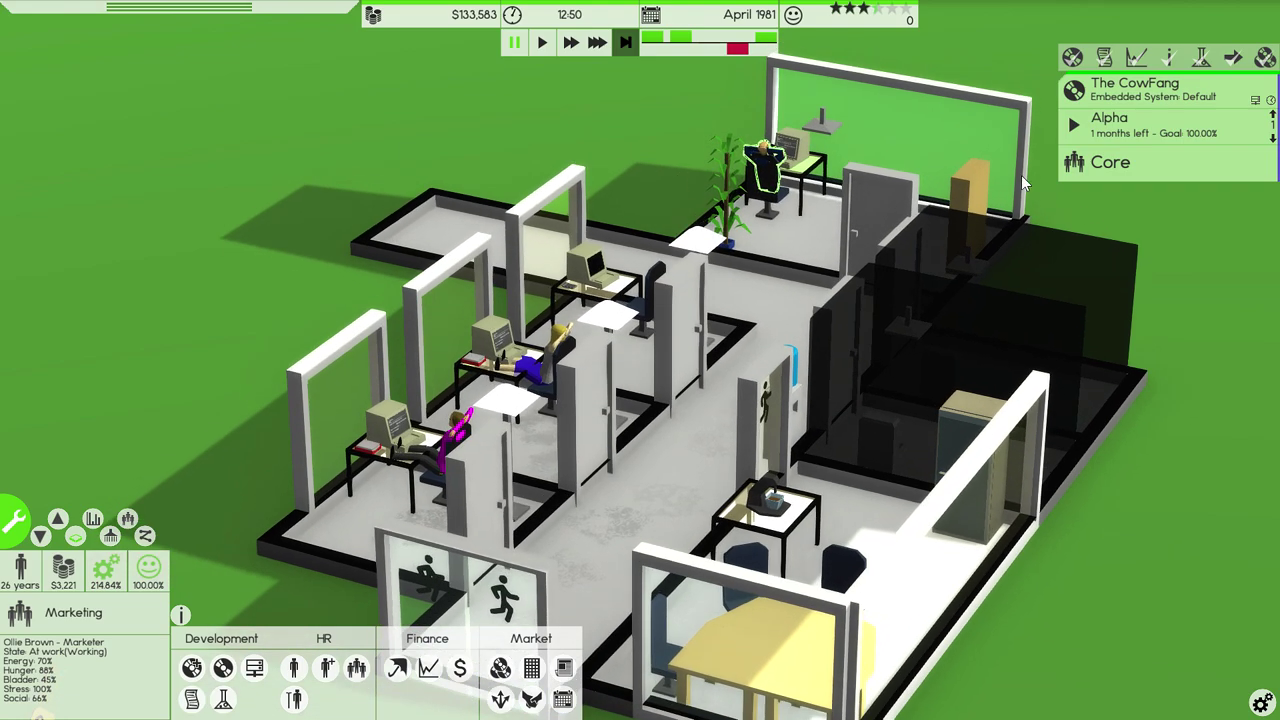
pyautogui.click(1092, 162)
pyautogui.click(1155, 166)
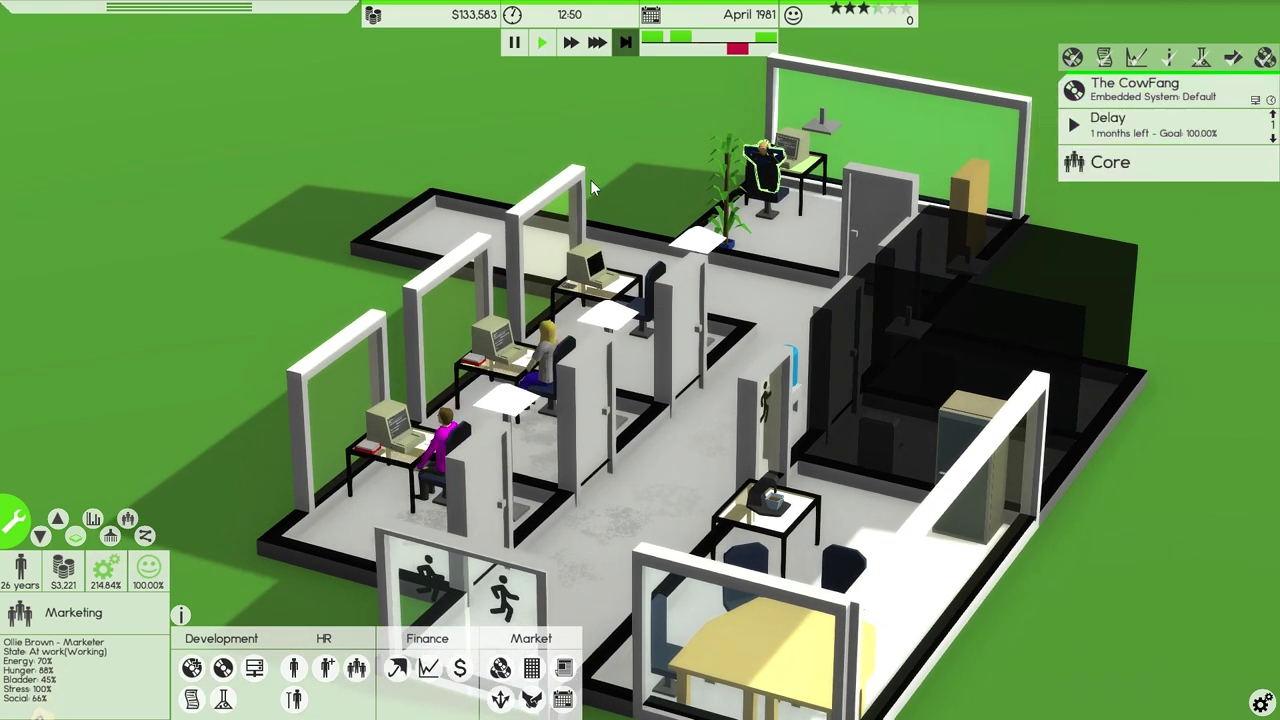
pyautogui.scroll(-2, 521, 159)
# Check the Core team's coder, then take the contract into Beta and release it for $19,556
pyautogui.moveTo(608, 125); pyautogui.dragTo(464, 206)
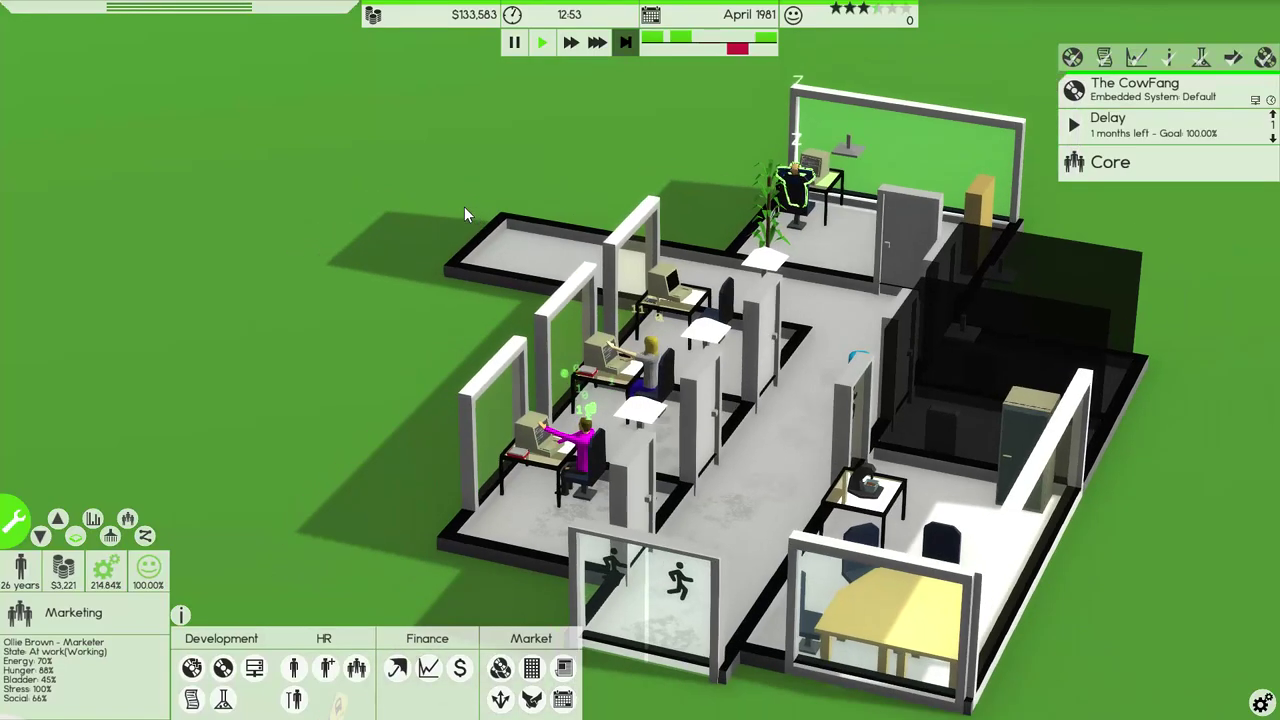
pyautogui.scroll(-2, 464, 206)
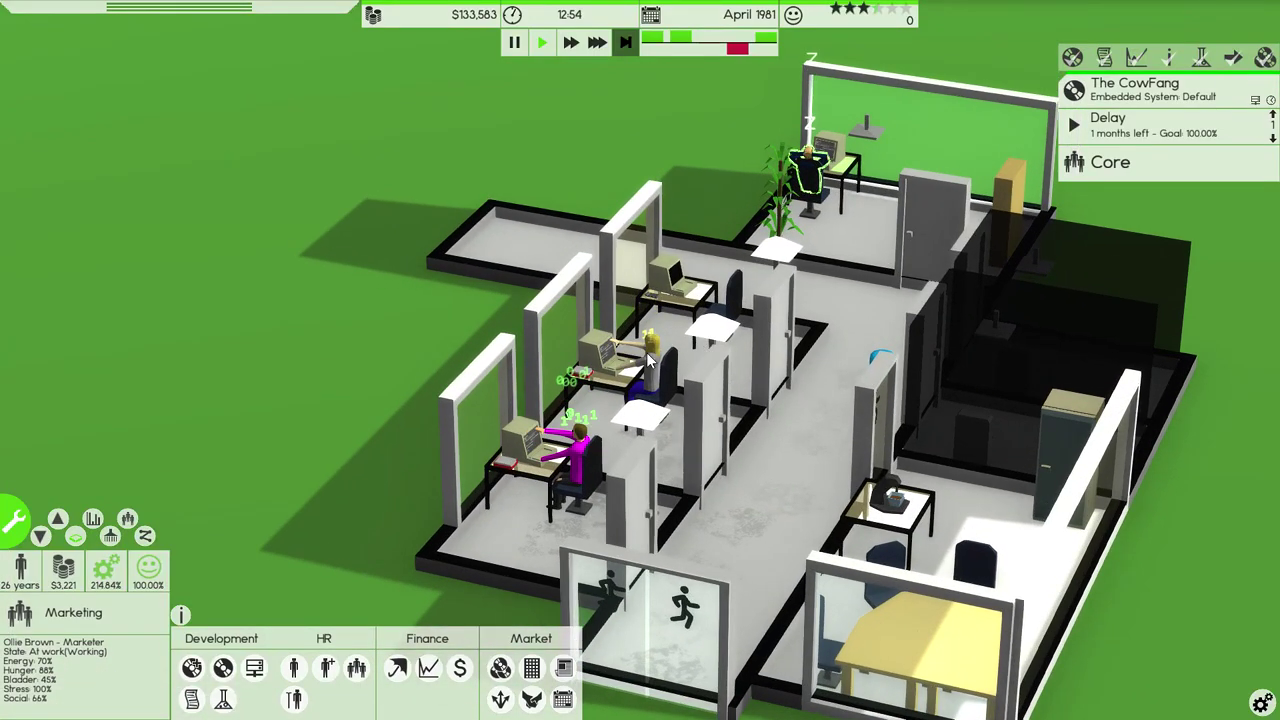
pyautogui.click(620, 340)
pyautogui.scroll(2, 650, 349)
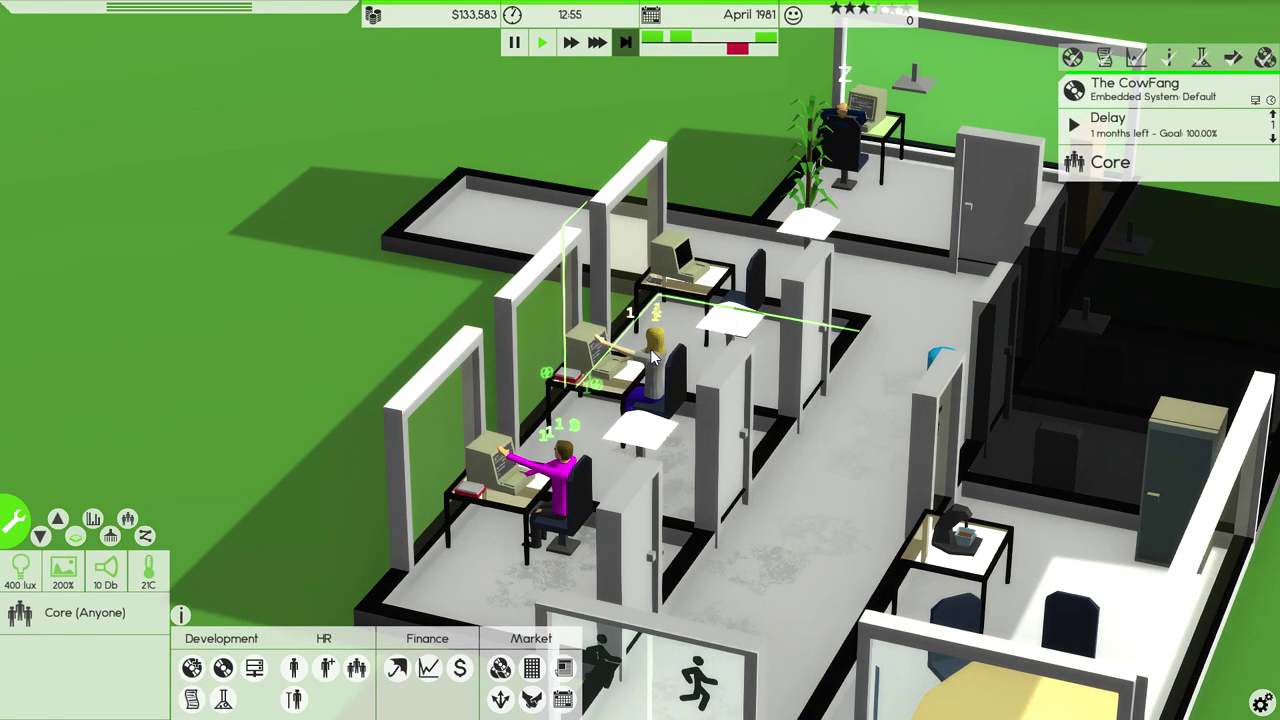
pyautogui.click(650, 349)
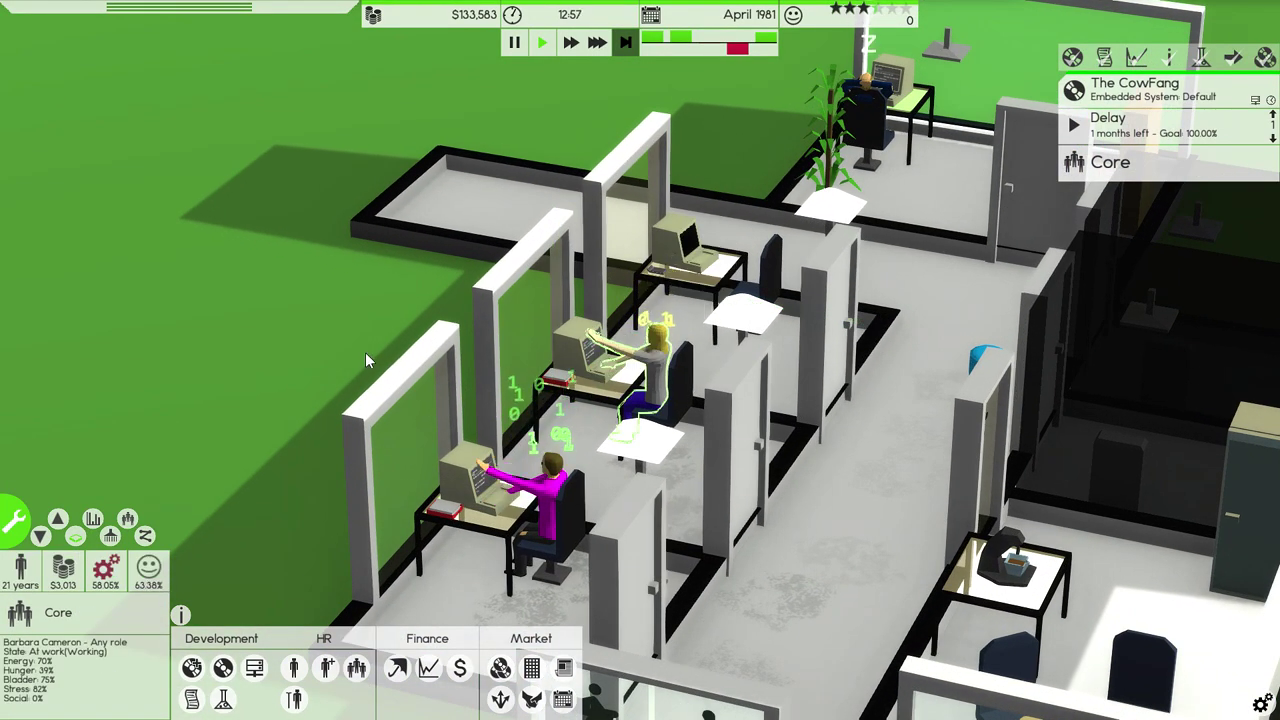
pyautogui.scroll(-2, 365, 352)
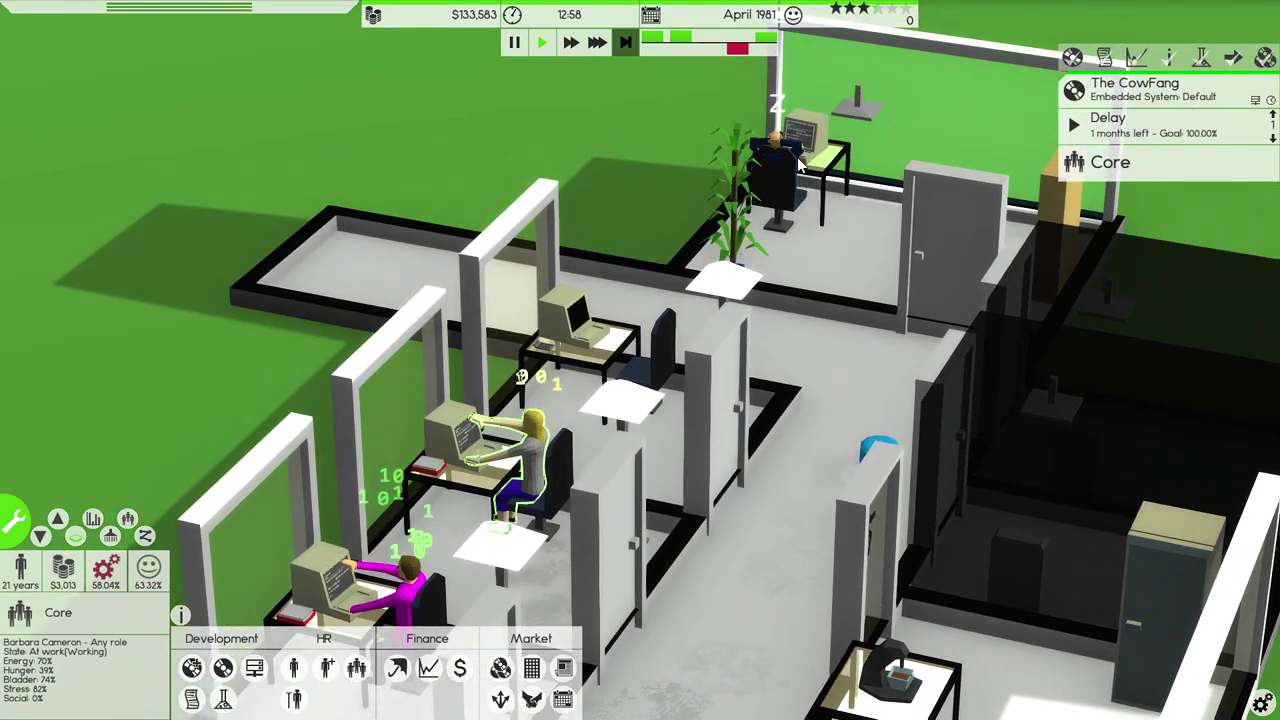
pyautogui.scroll(2, 342, 252)
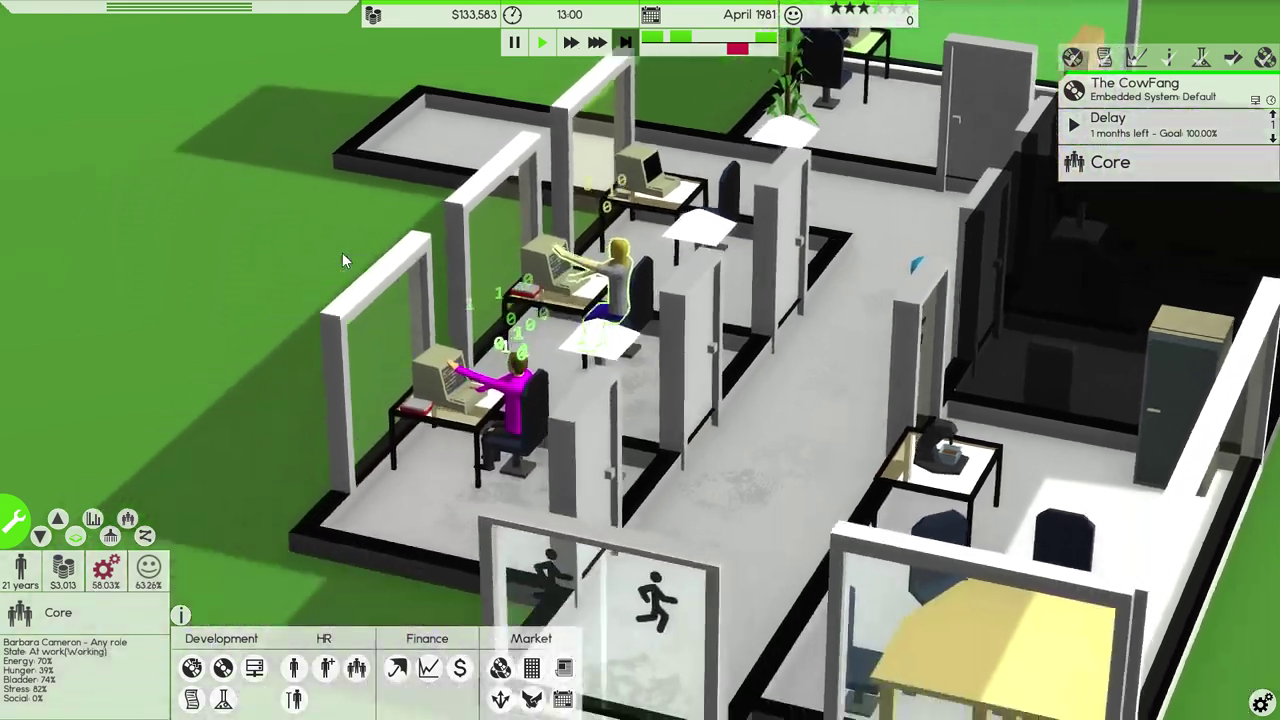
pyautogui.scroll(1, 342, 252)
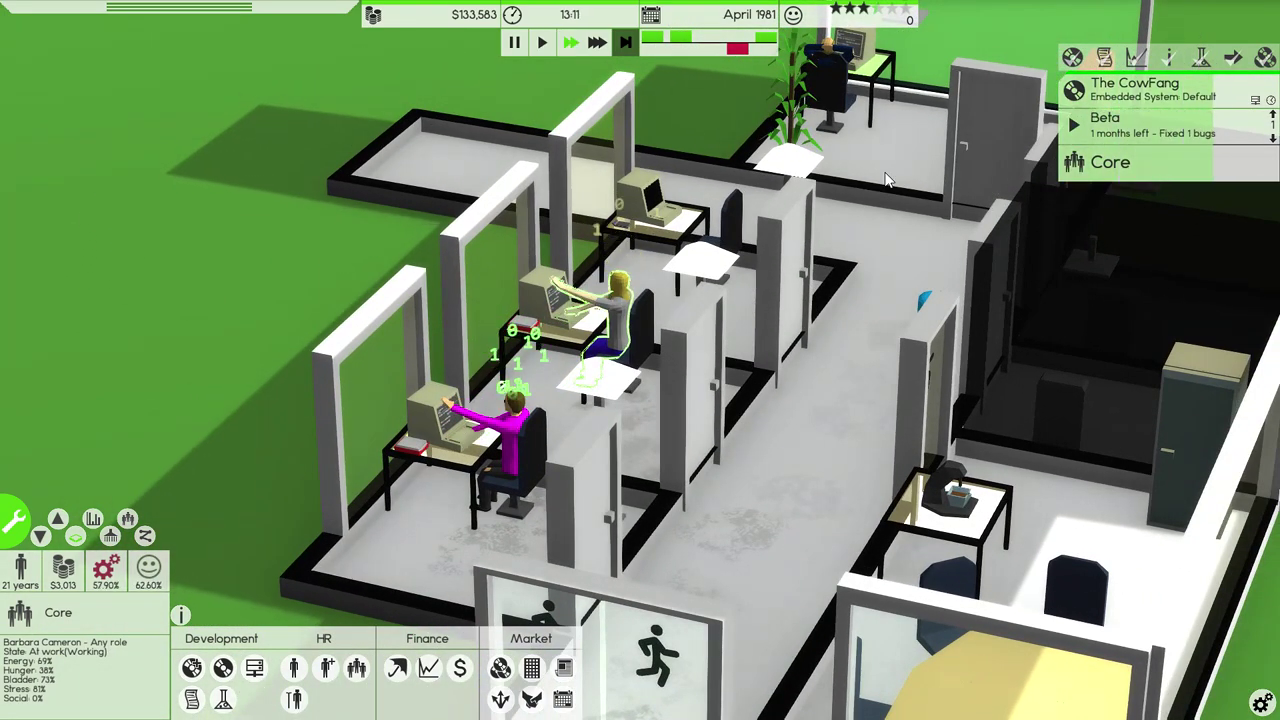
pyautogui.click(1150, 125)
pyautogui.click(1169, 163)
pyautogui.scroll(-2, 360, 190)
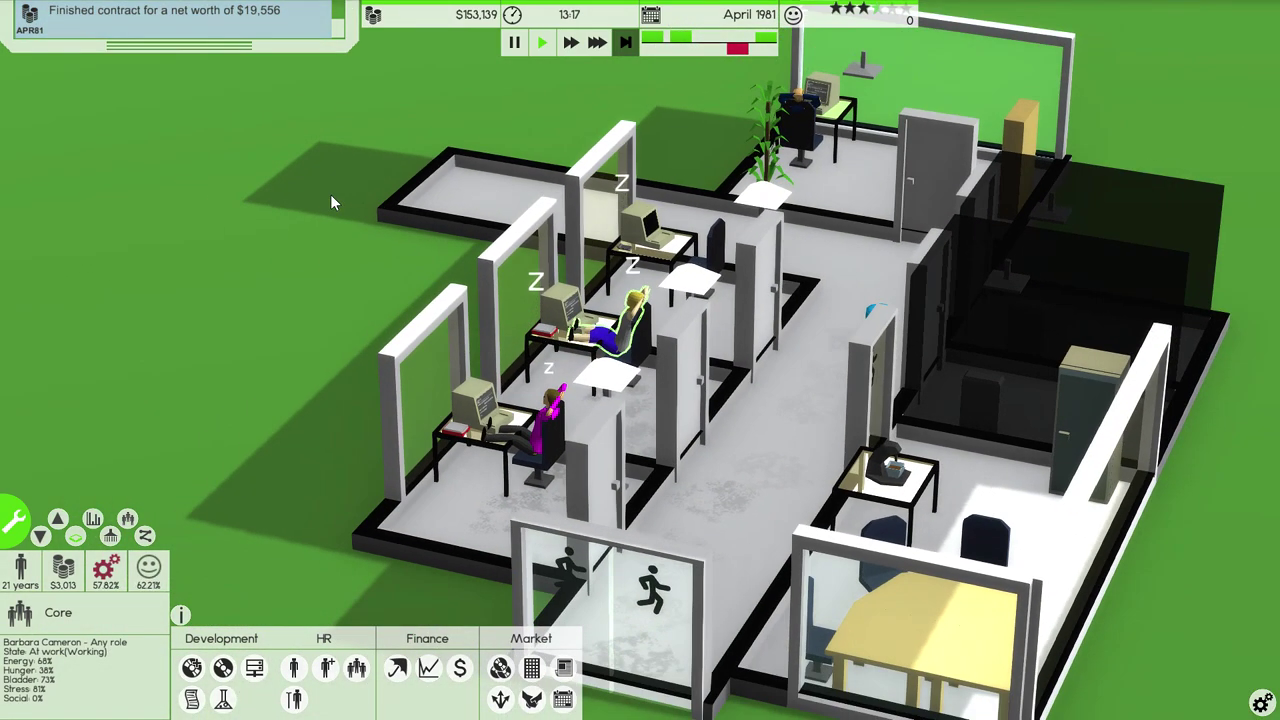
pyautogui.scroll(-2, 330, 194)
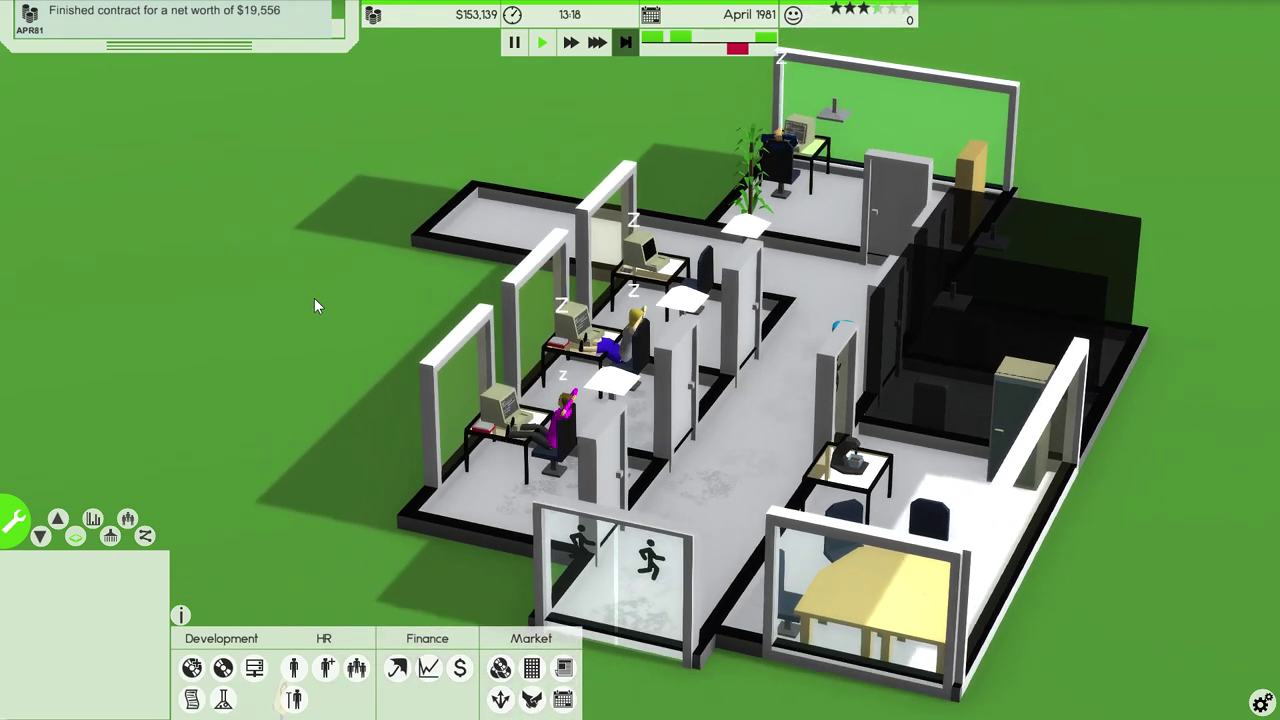
pyautogui.scroll(-1, 314, 298)
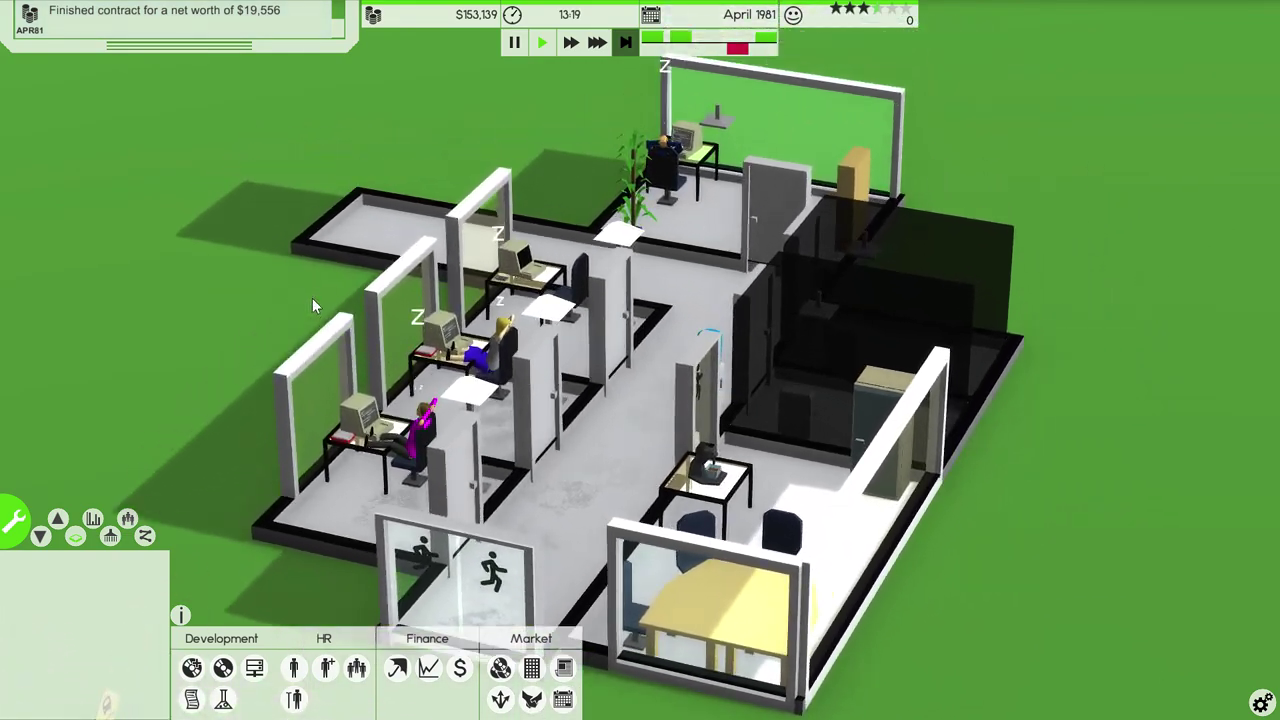
pyautogui.scroll(1, 311, 297)
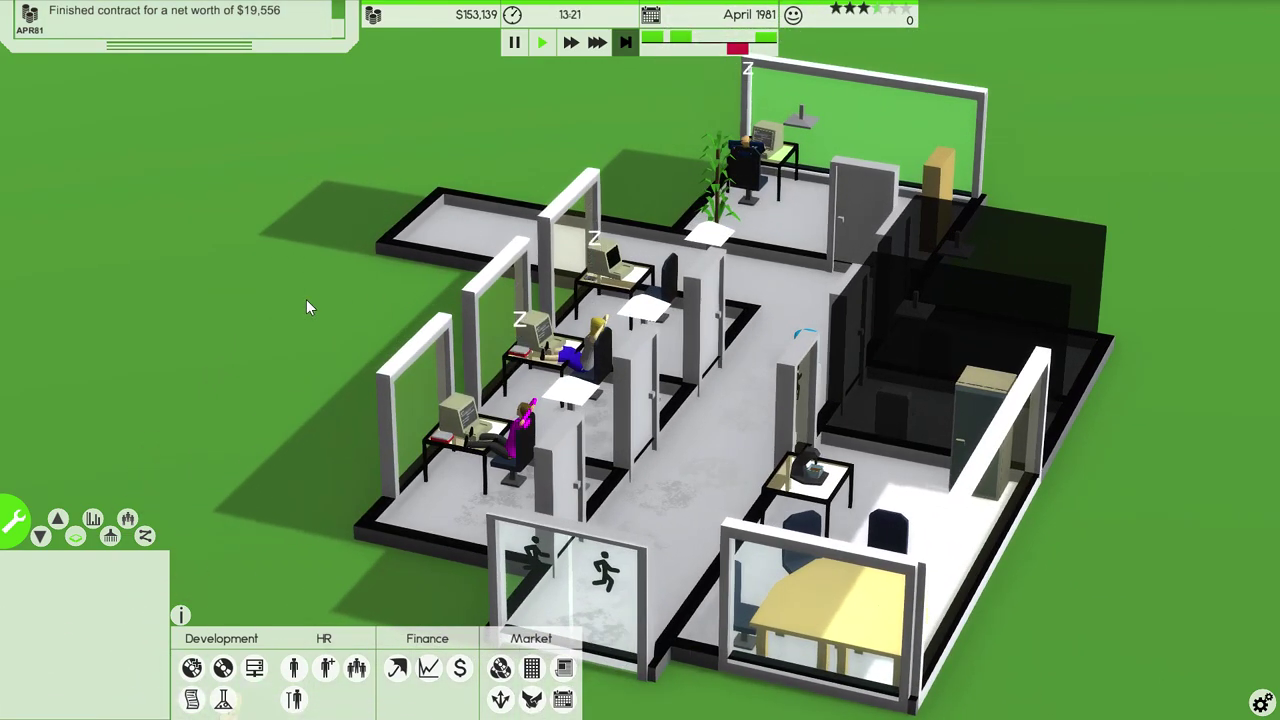
pyautogui.click(295, 667)
pyautogui.click(393, 309)
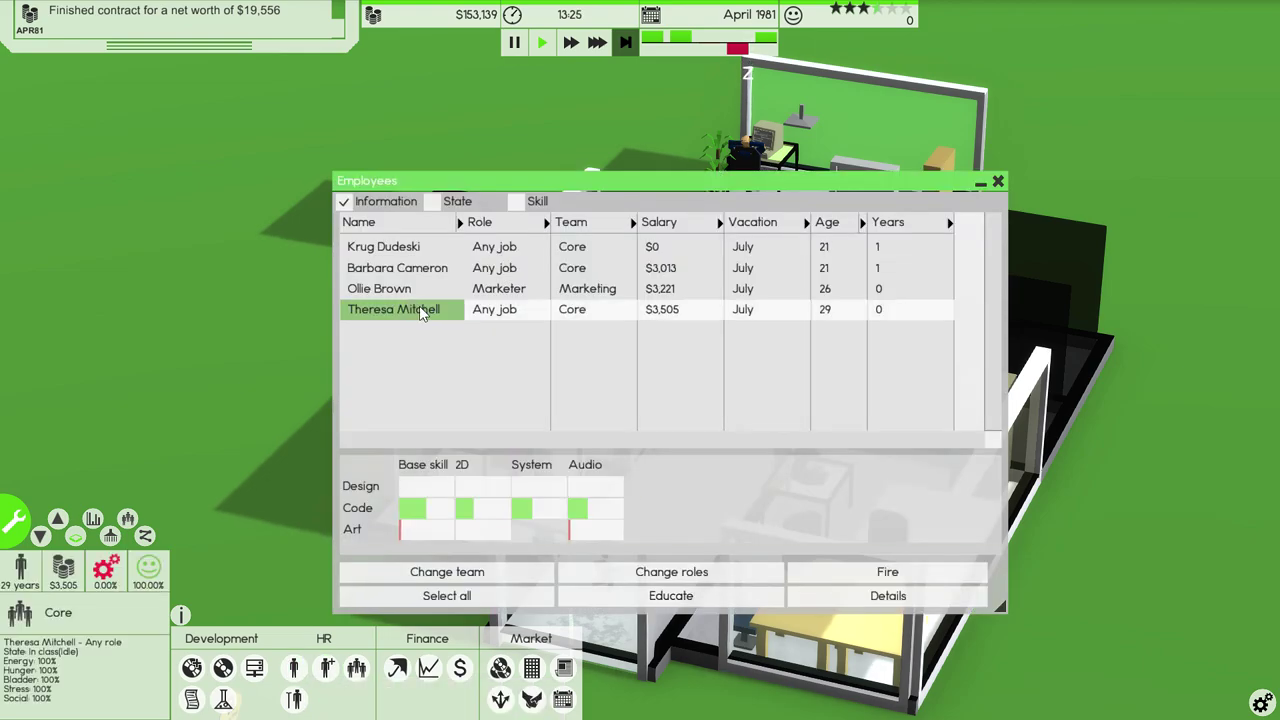
pyautogui.click(392, 291)
pyautogui.click(400, 270)
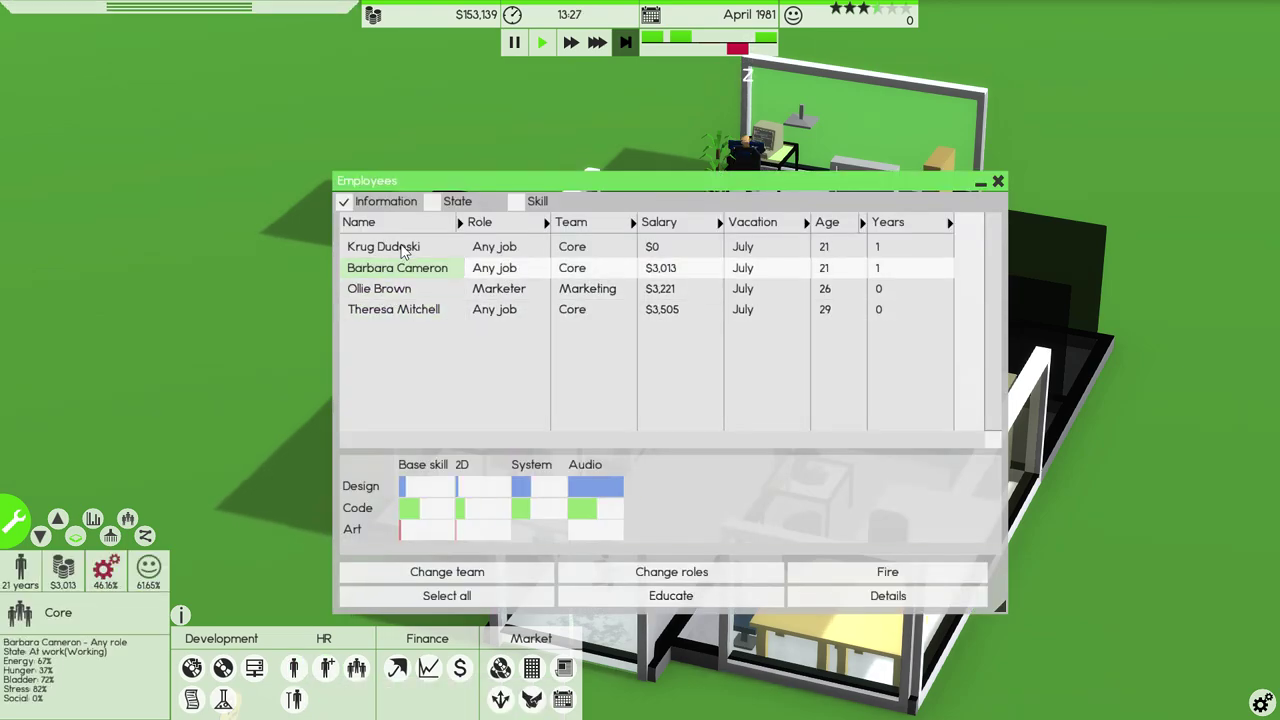
pyautogui.click(400, 268)
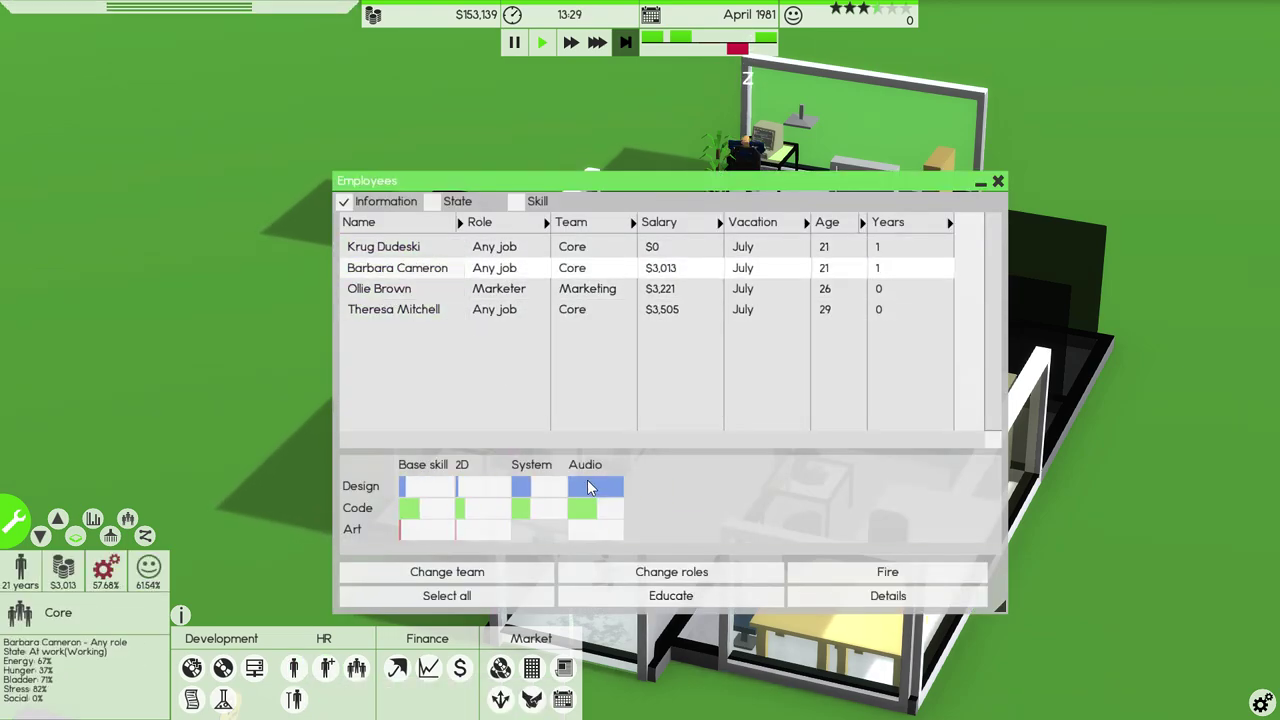
pyautogui.click(402, 293)
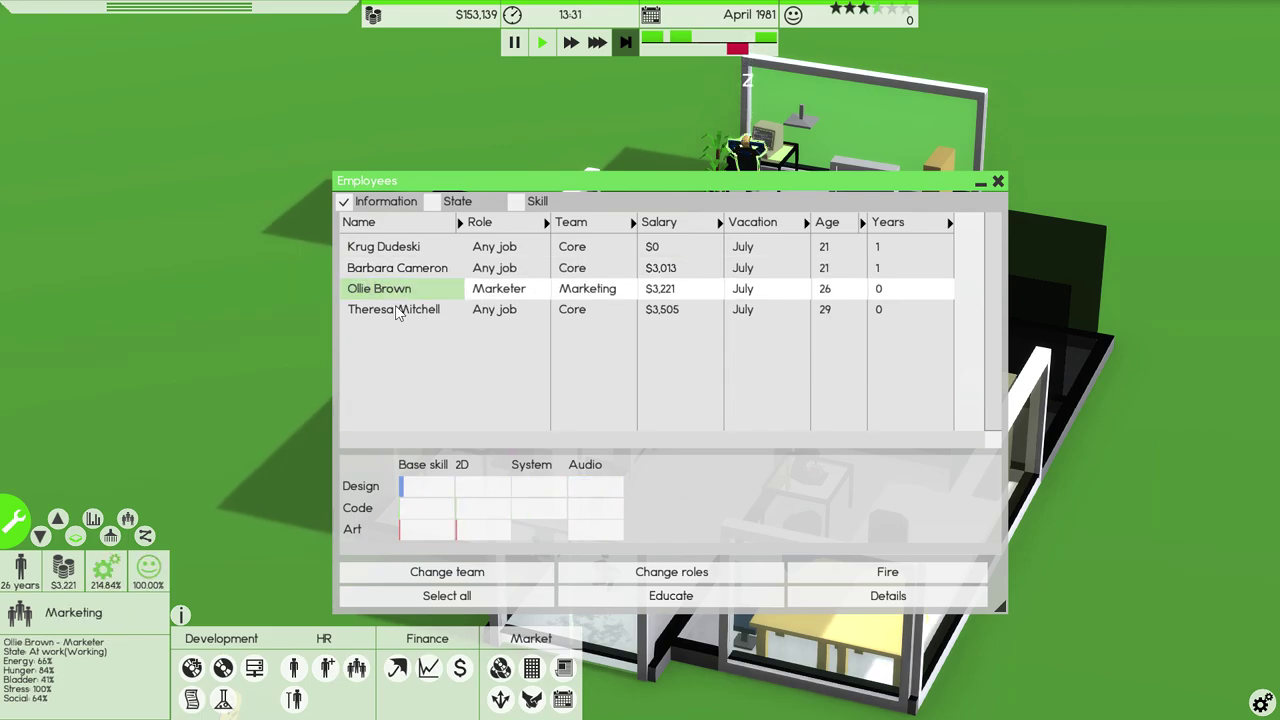
pyautogui.click(398, 312)
pyautogui.click(388, 247)
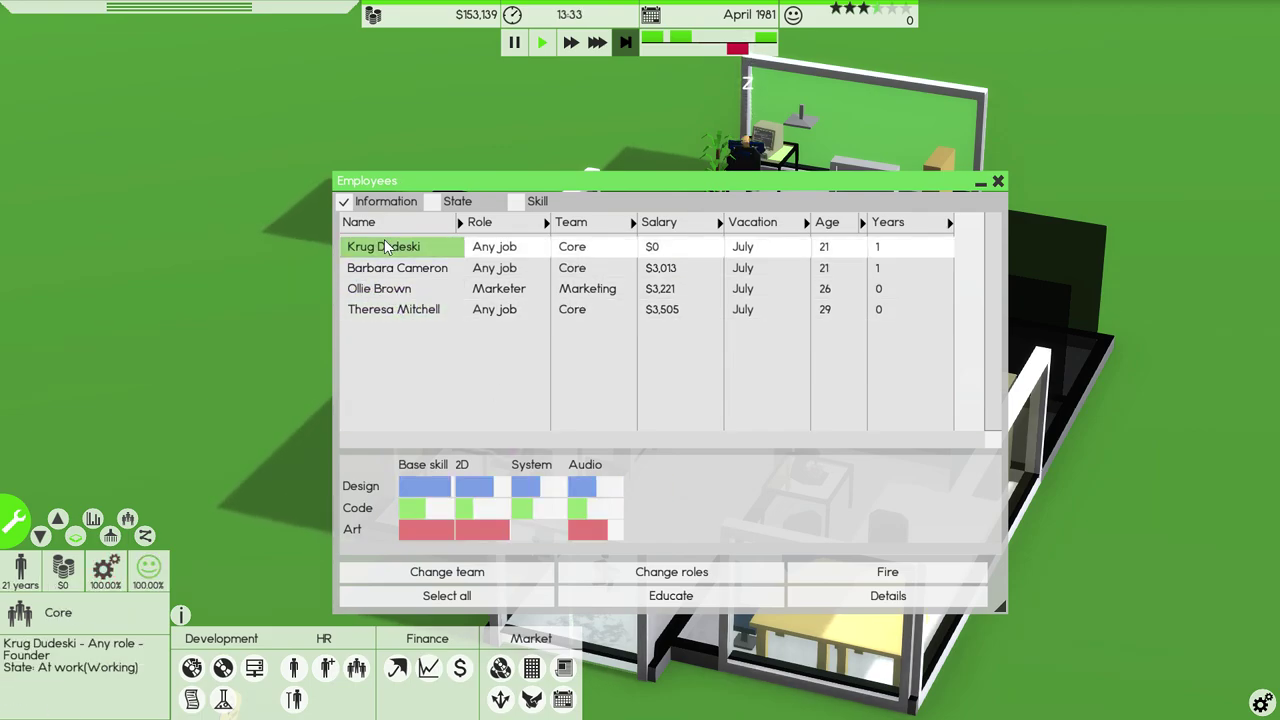
pyautogui.click(393, 316)
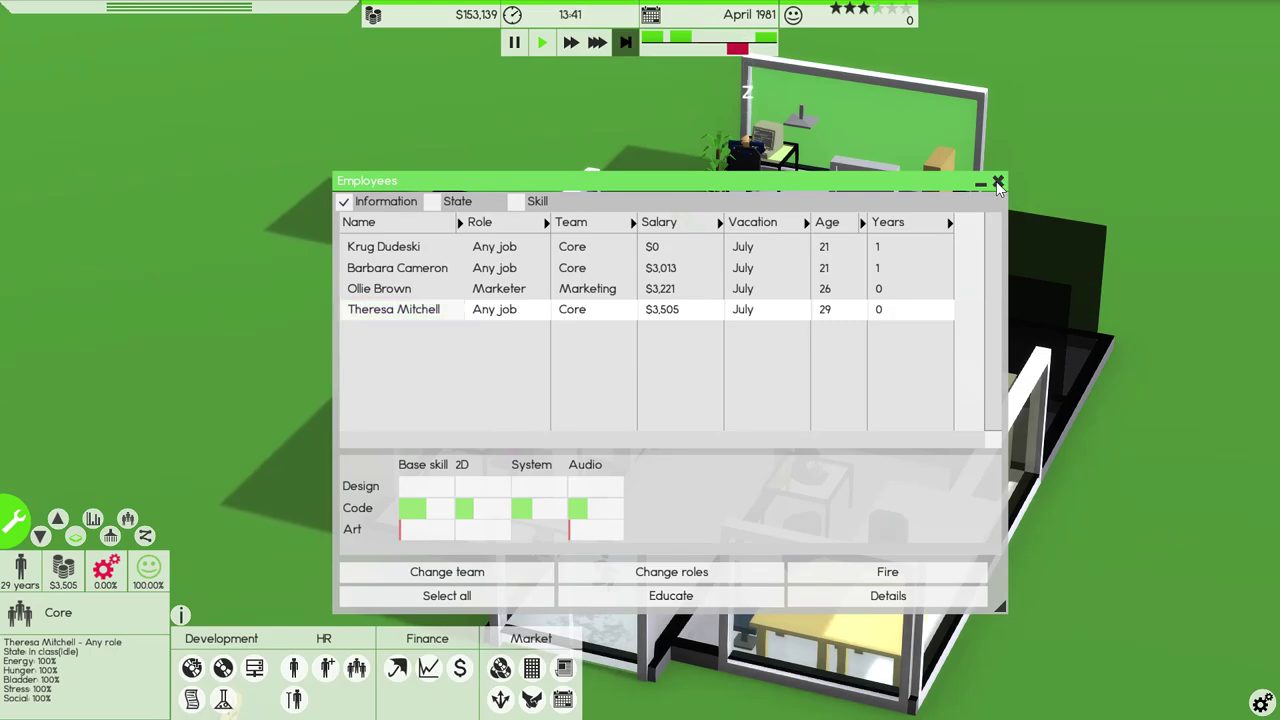
# Close the employee list and check the team schedules (08:00–18:00, June vacations) in the team overview
pyautogui.click(998, 183)
pyautogui.scroll(2, 640, 360)
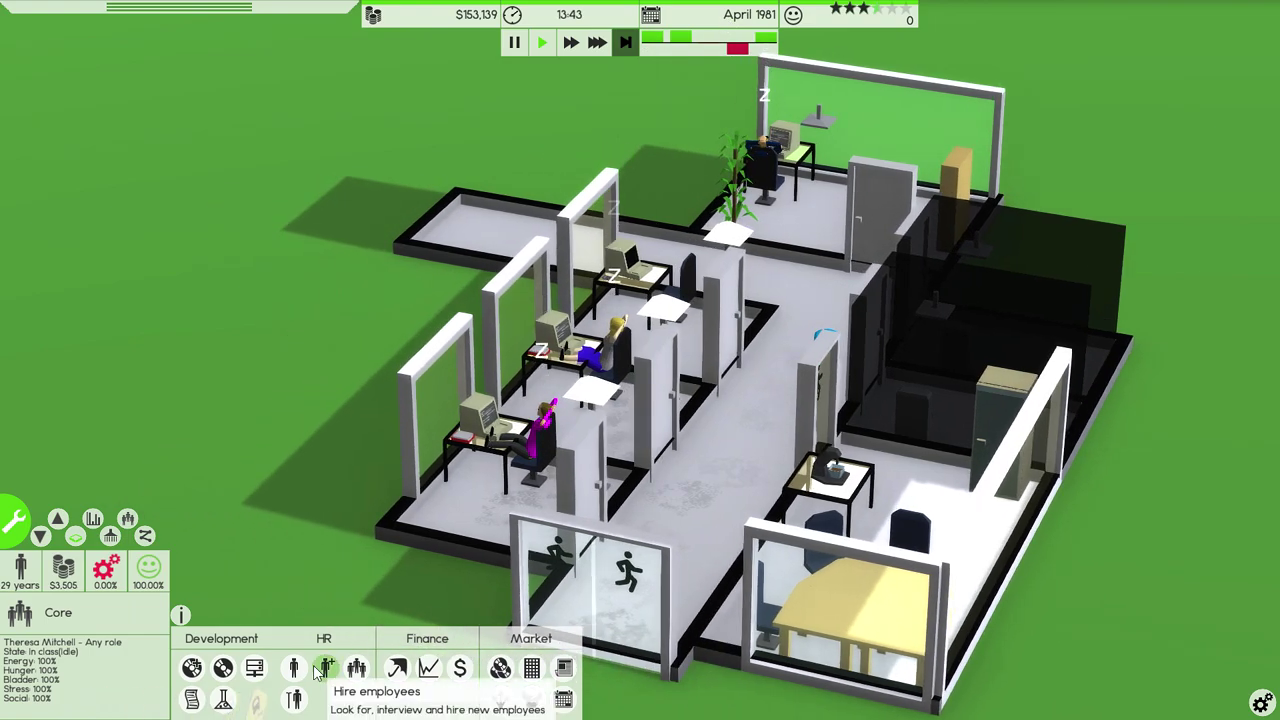
pyautogui.click(353, 672)
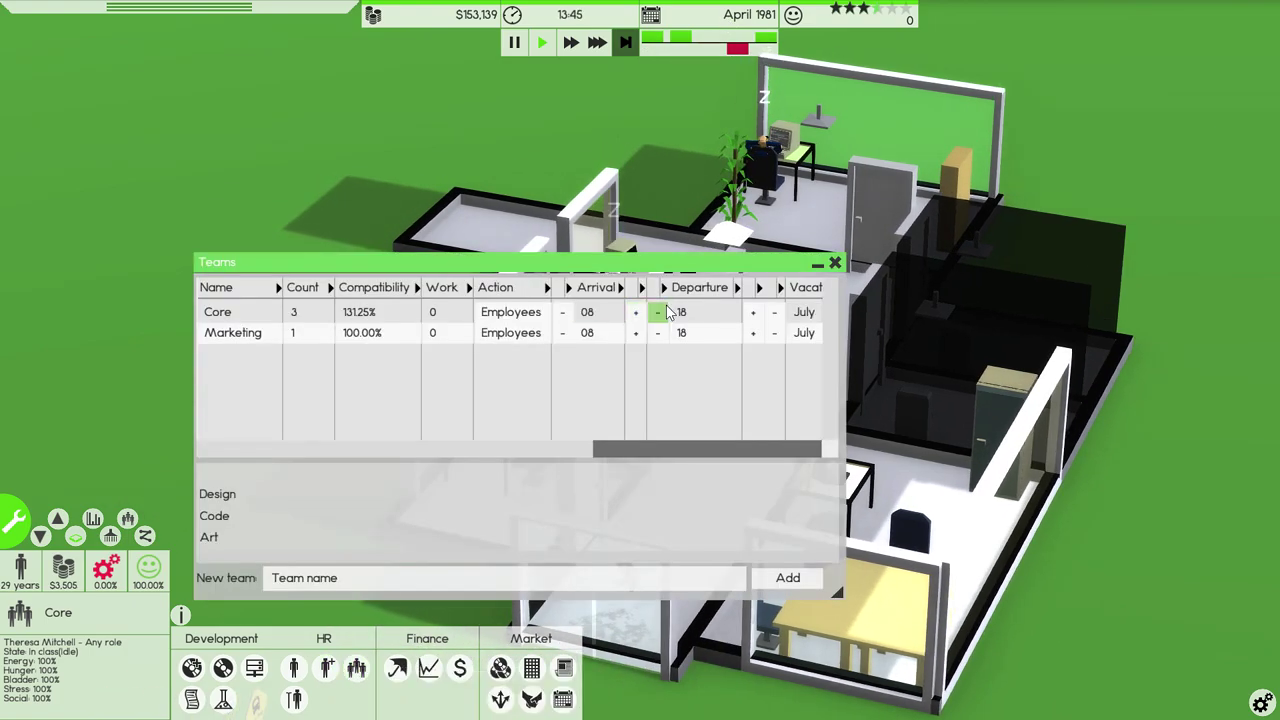
pyautogui.scroll(-5, 664, 479)
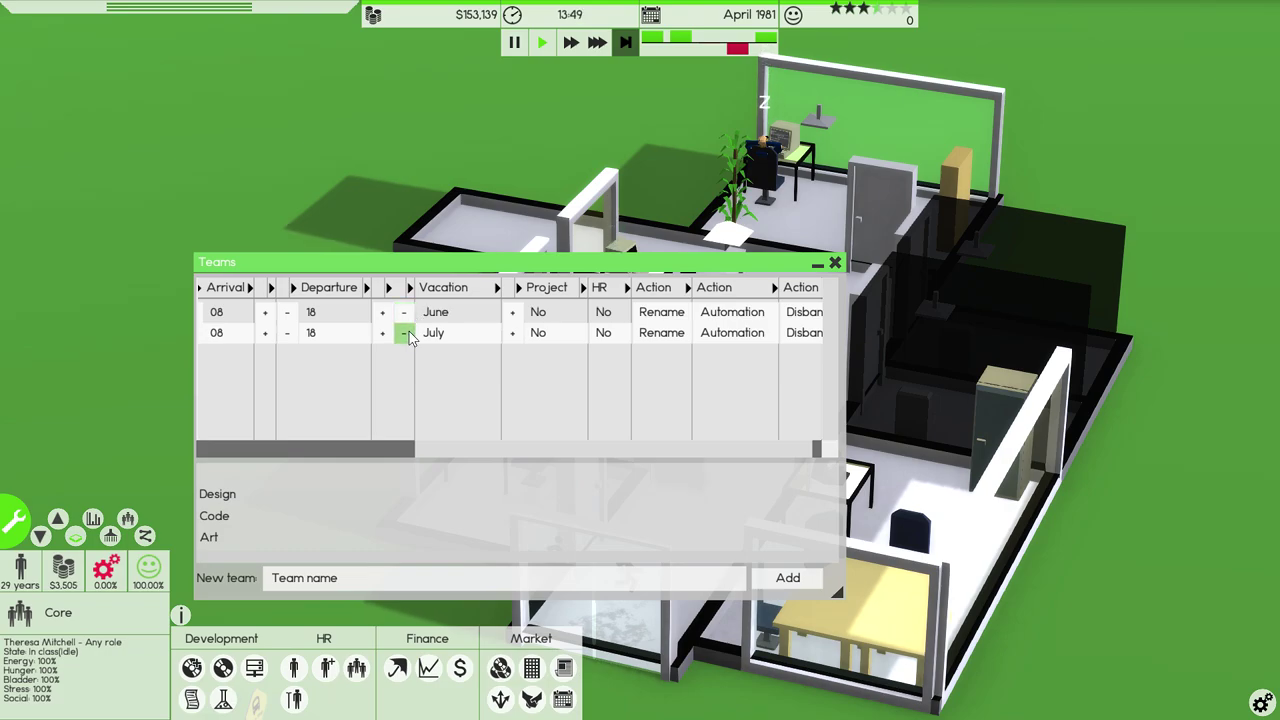
pyautogui.scroll(5, 486, 437)
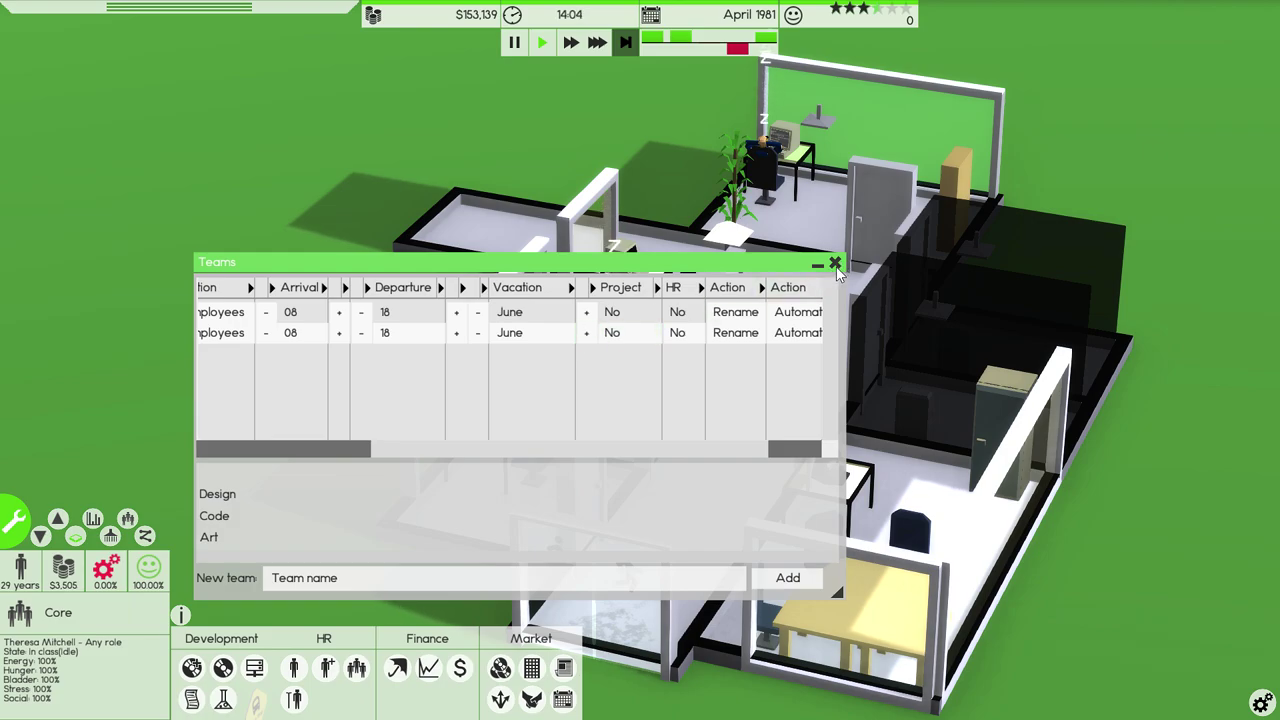
pyautogui.click(836, 265)
pyautogui.scroll(2, 321, 247)
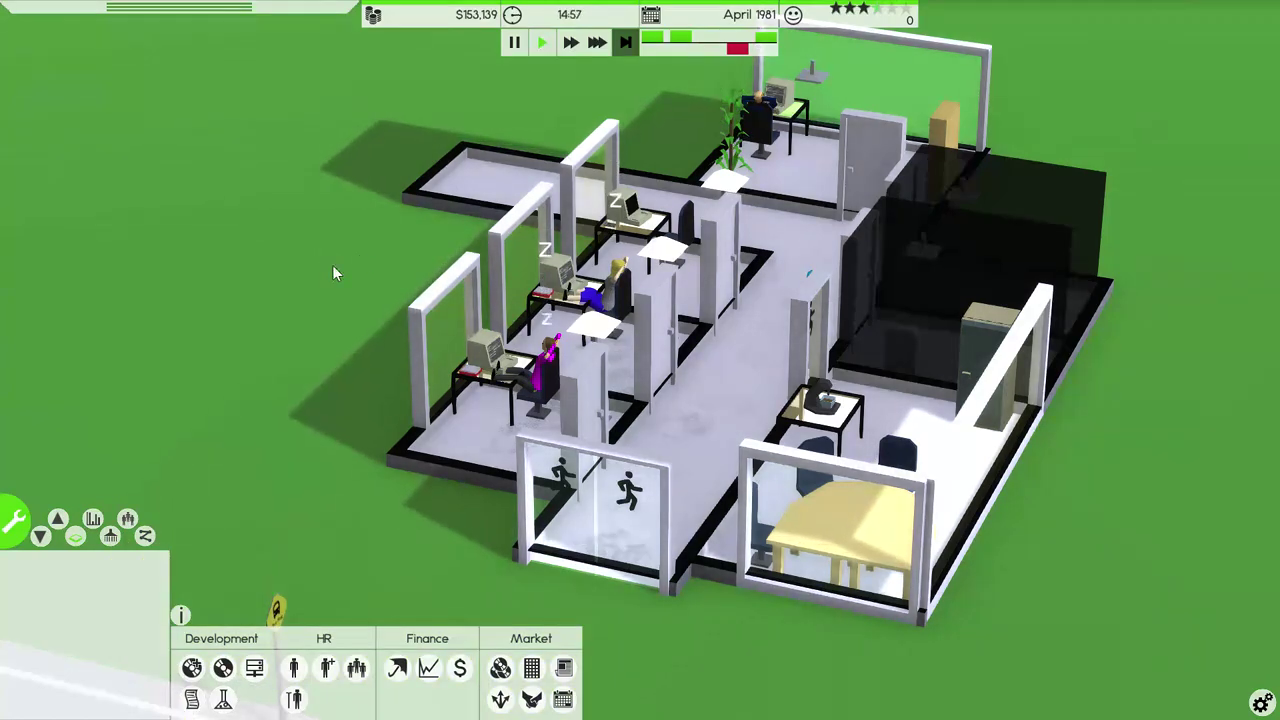
pyautogui.scroll(-2, 348, 258)
# Browse Krug Dudeski's training options and the staff skills without enrolling anyone yet
pyautogui.click(294, 668)
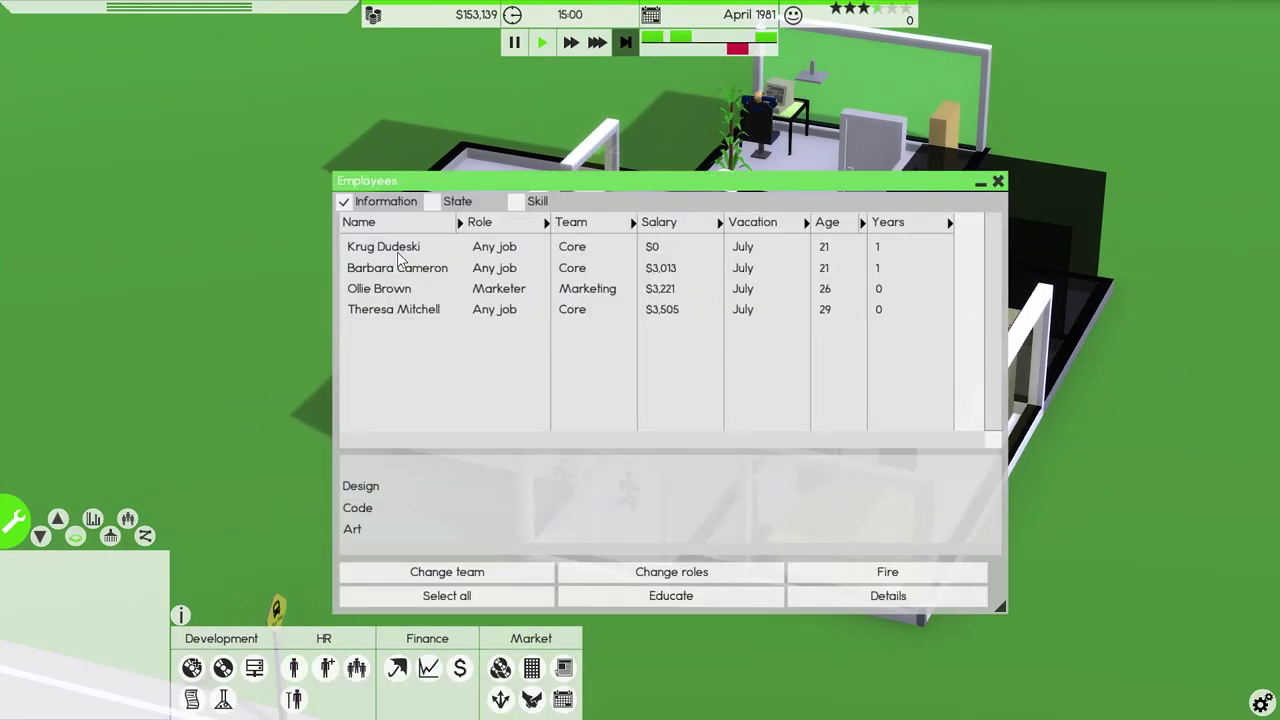
pyautogui.click(398, 250)
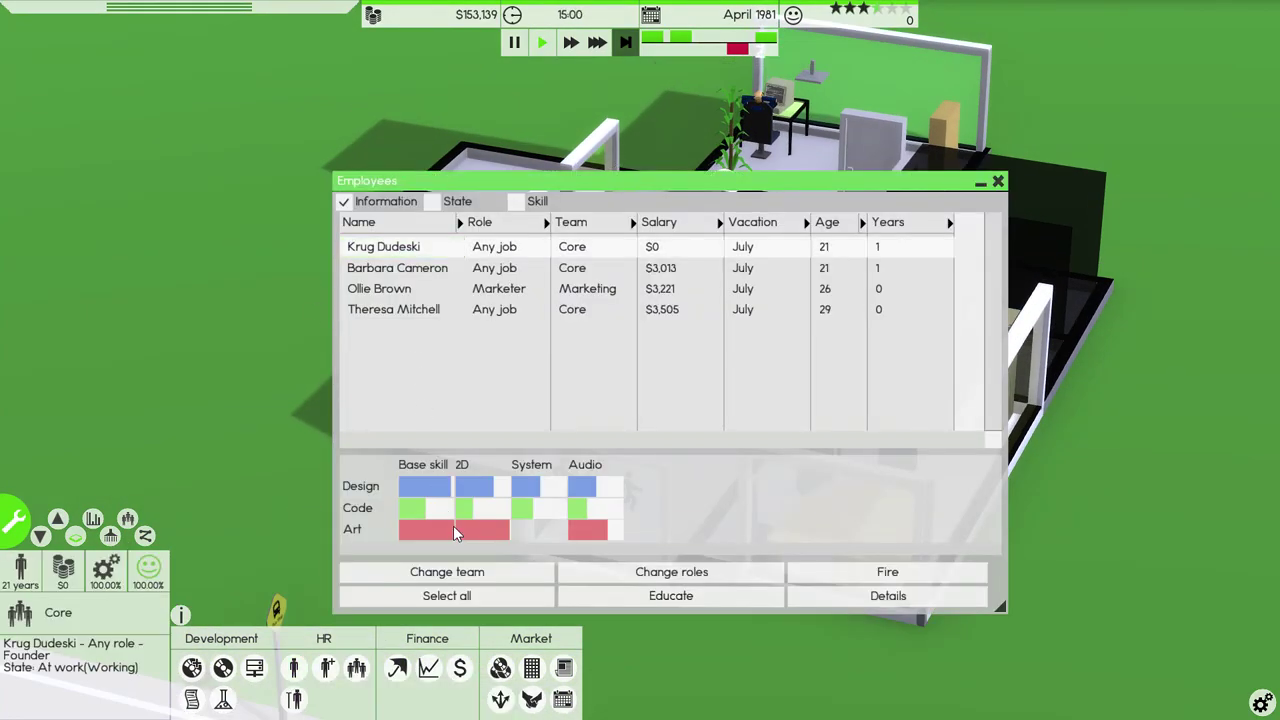
pyautogui.click(623, 604)
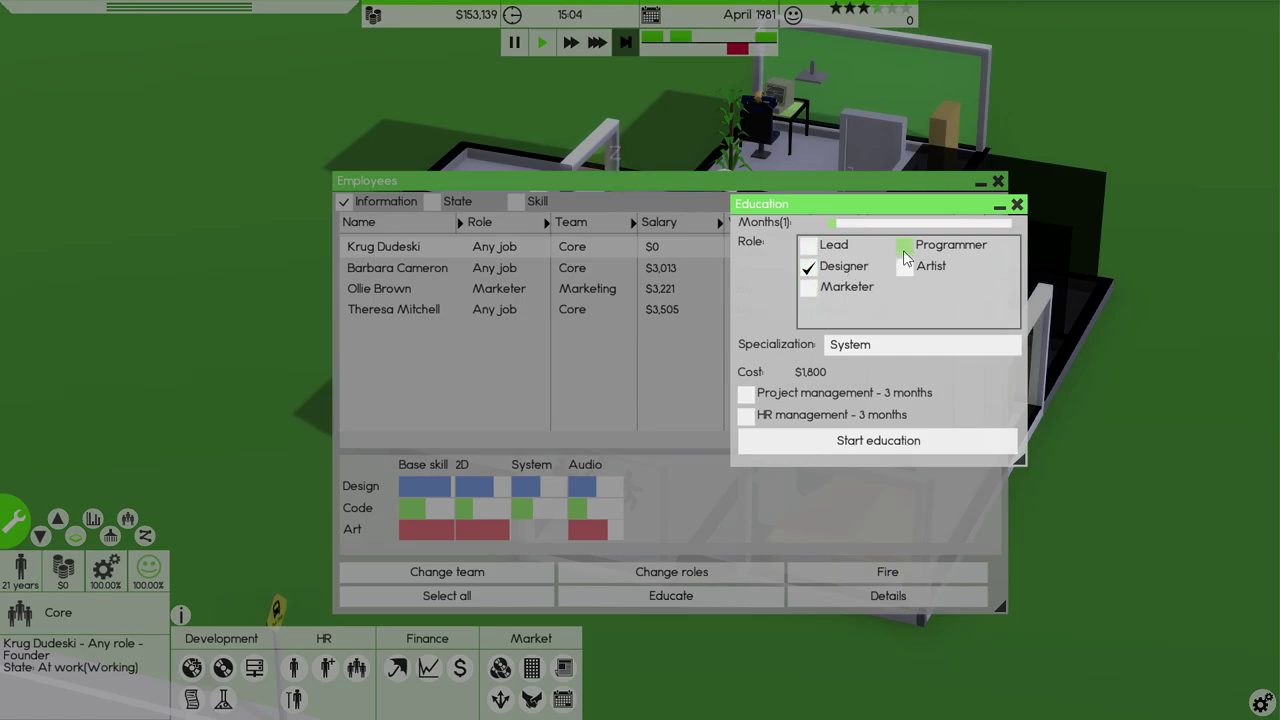
pyautogui.click(858, 350)
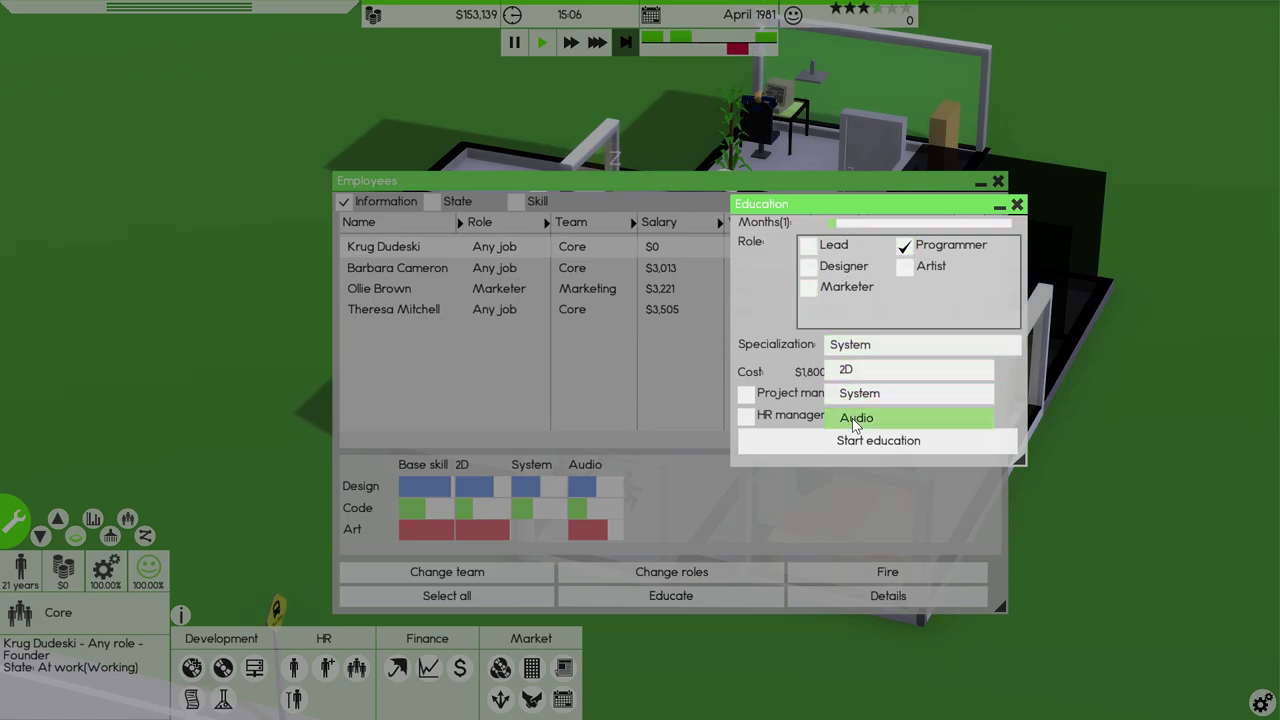
pyautogui.click(858, 414)
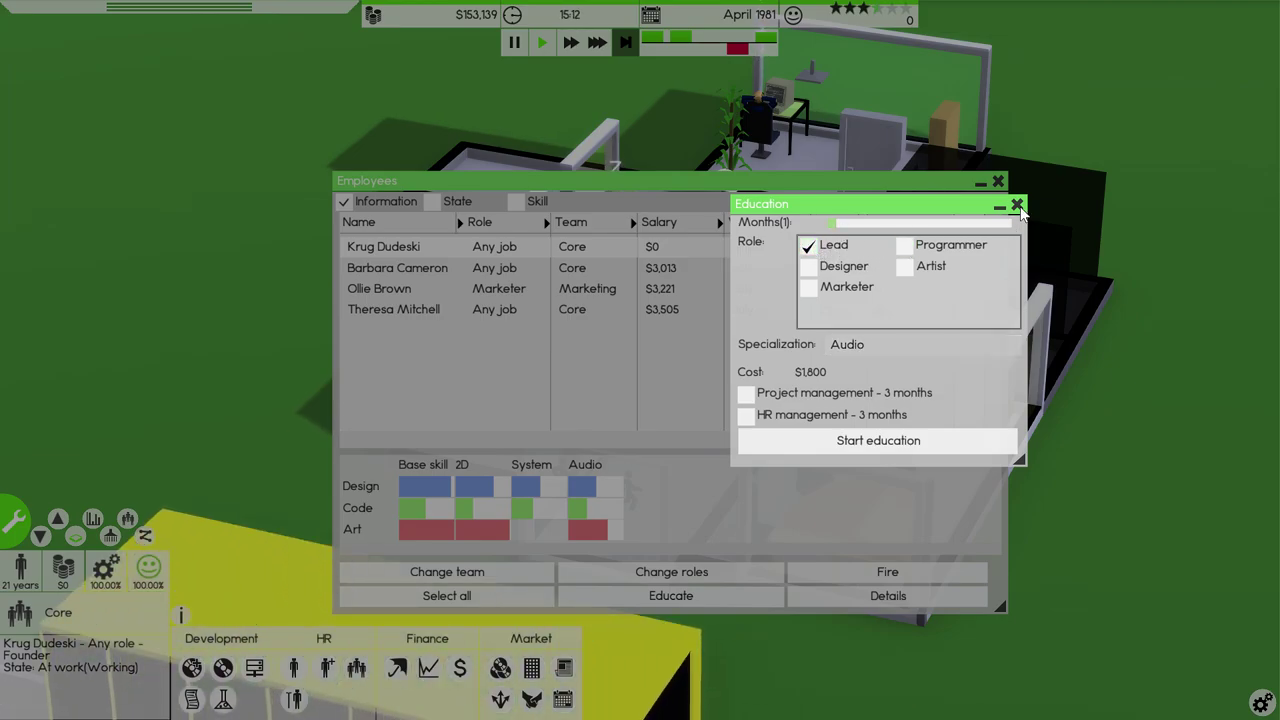
pyautogui.click(1017, 206)
pyautogui.click(390, 288)
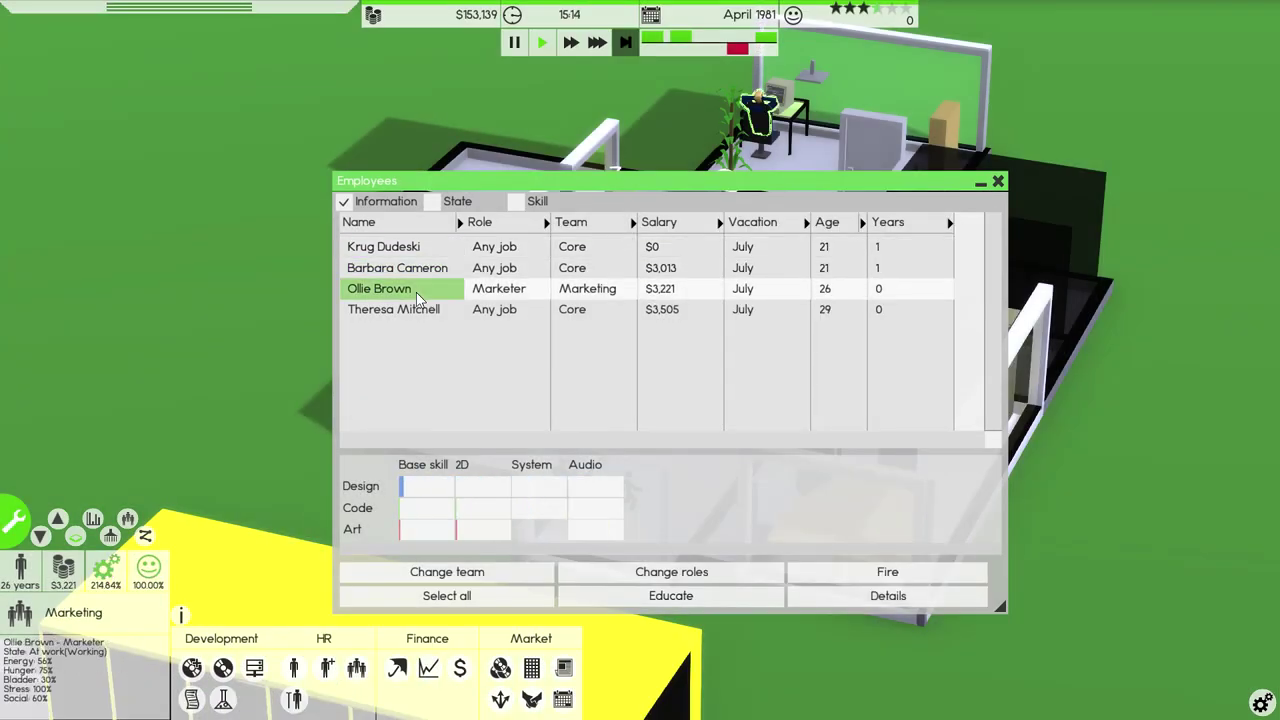
pyautogui.click(405, 312)
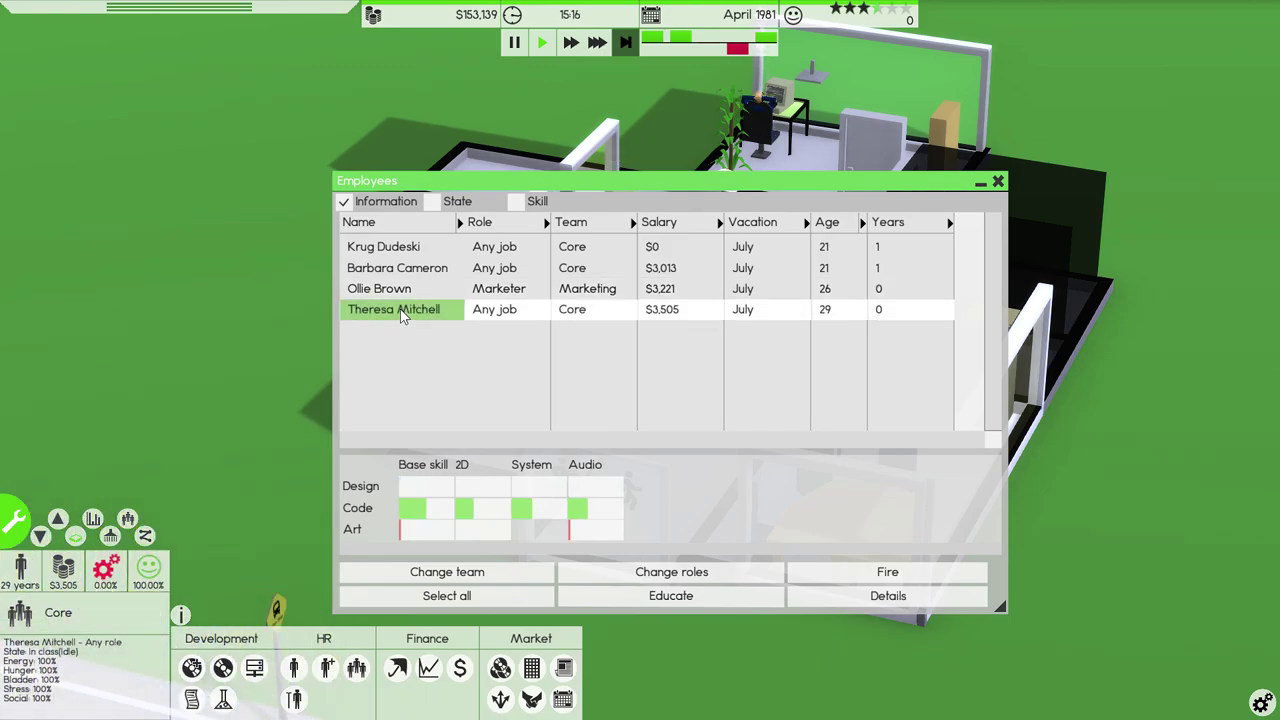
pyautogui.click(383, 247)
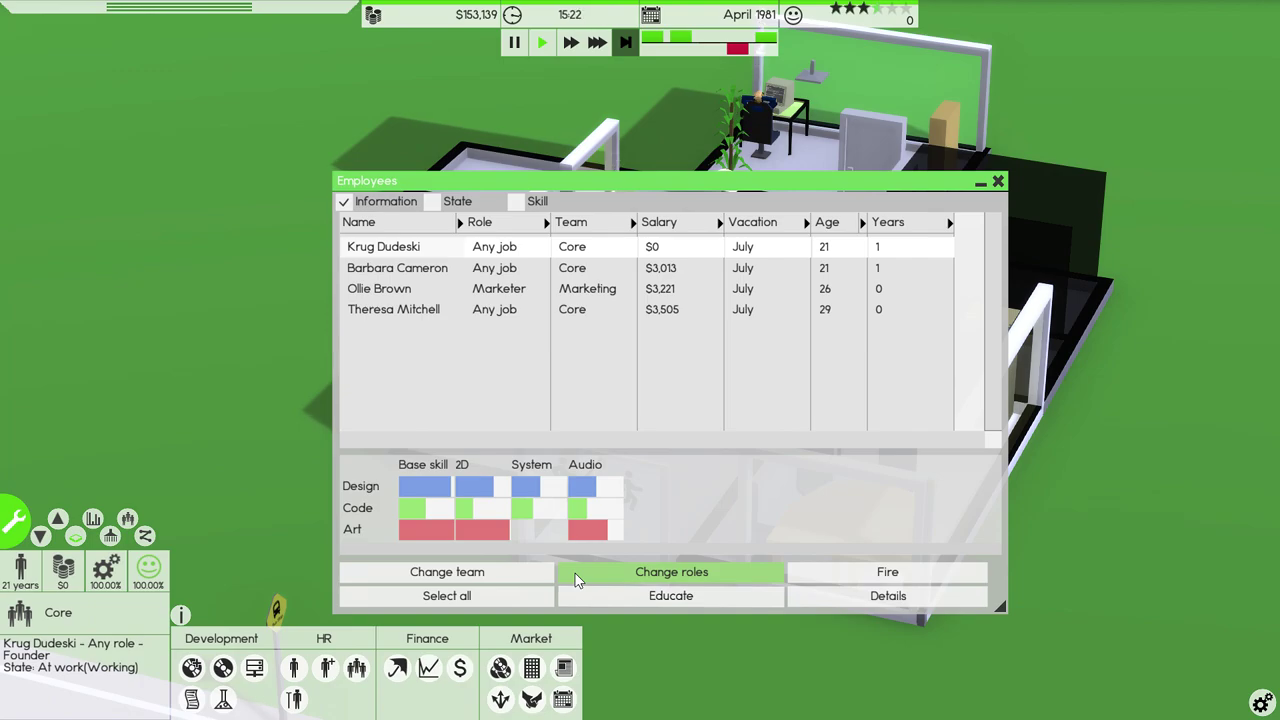
pyautogui.click(589, 598)
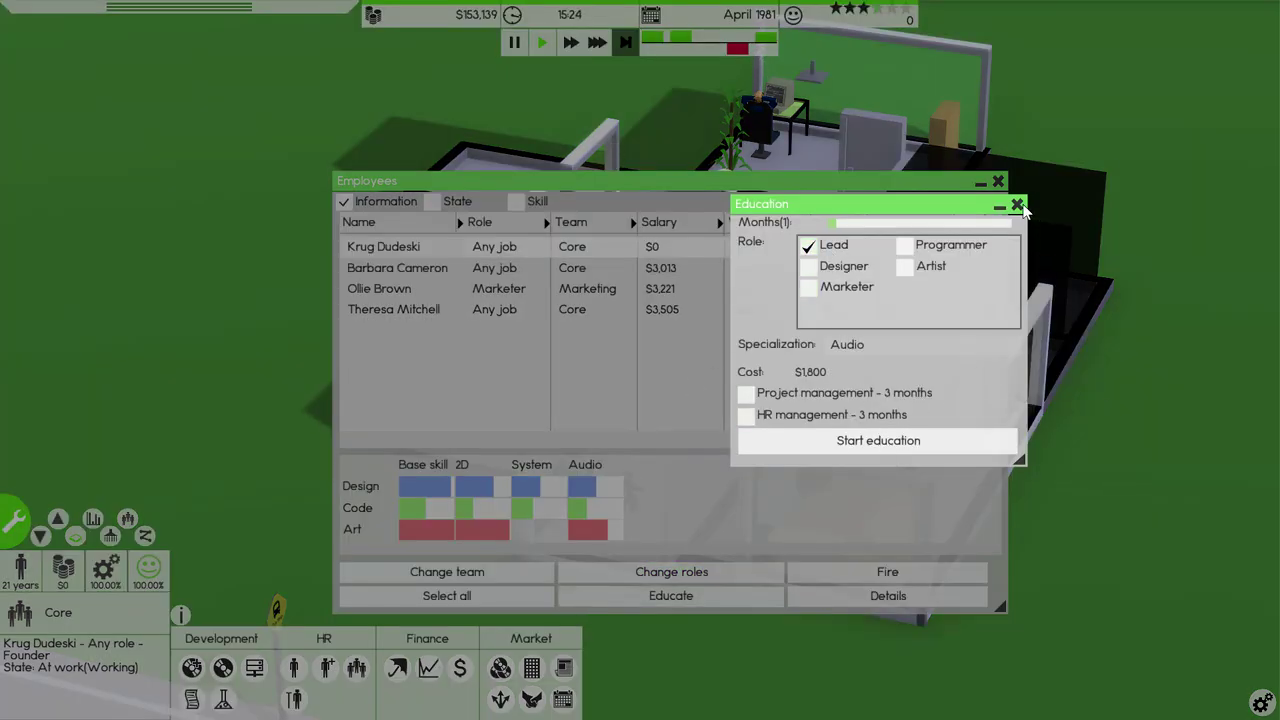
pyautogui.click(1018, 206)
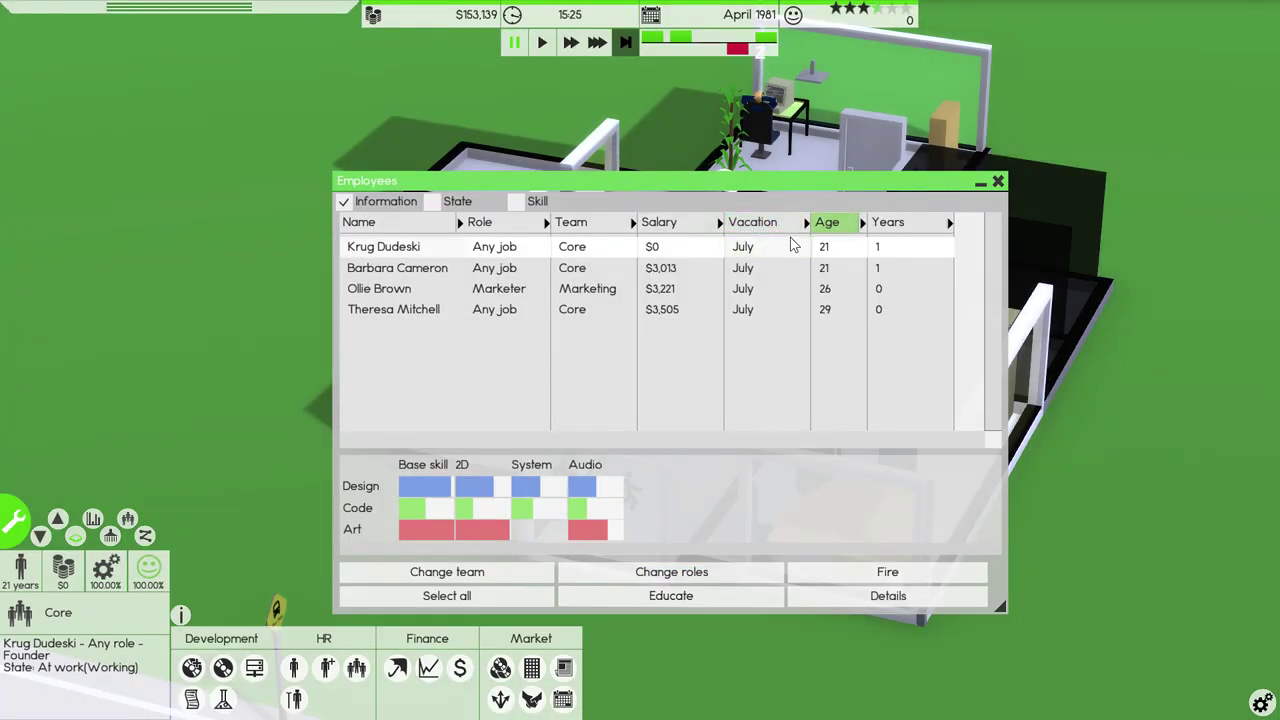
pyautogui.click(517, 202)
pyautogui.moveTo(770, 445); pyautogui.dragTo(900, 440)
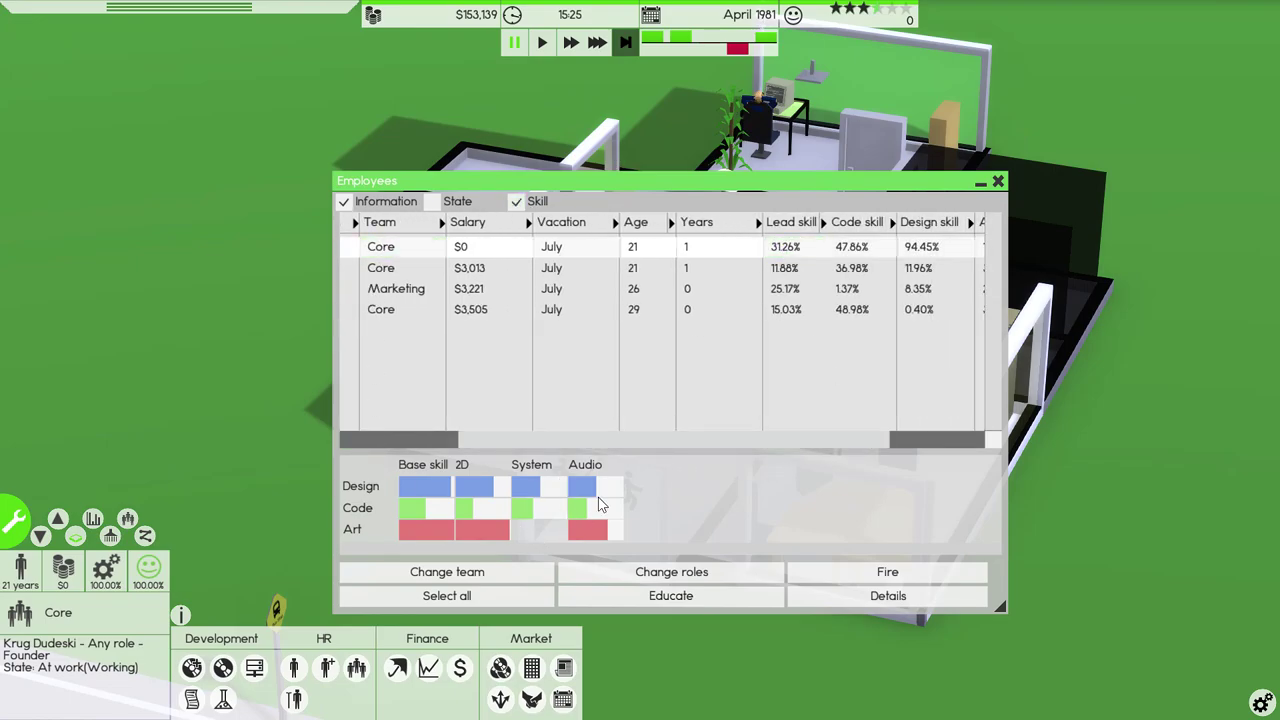
pyautogui.moveTo(645, 439)
pyautogui.mouseDown()
pyautogui.moveTo(778, 440)
pyautogui.moveTo(450, 440)
pyautogui.mouseUp()
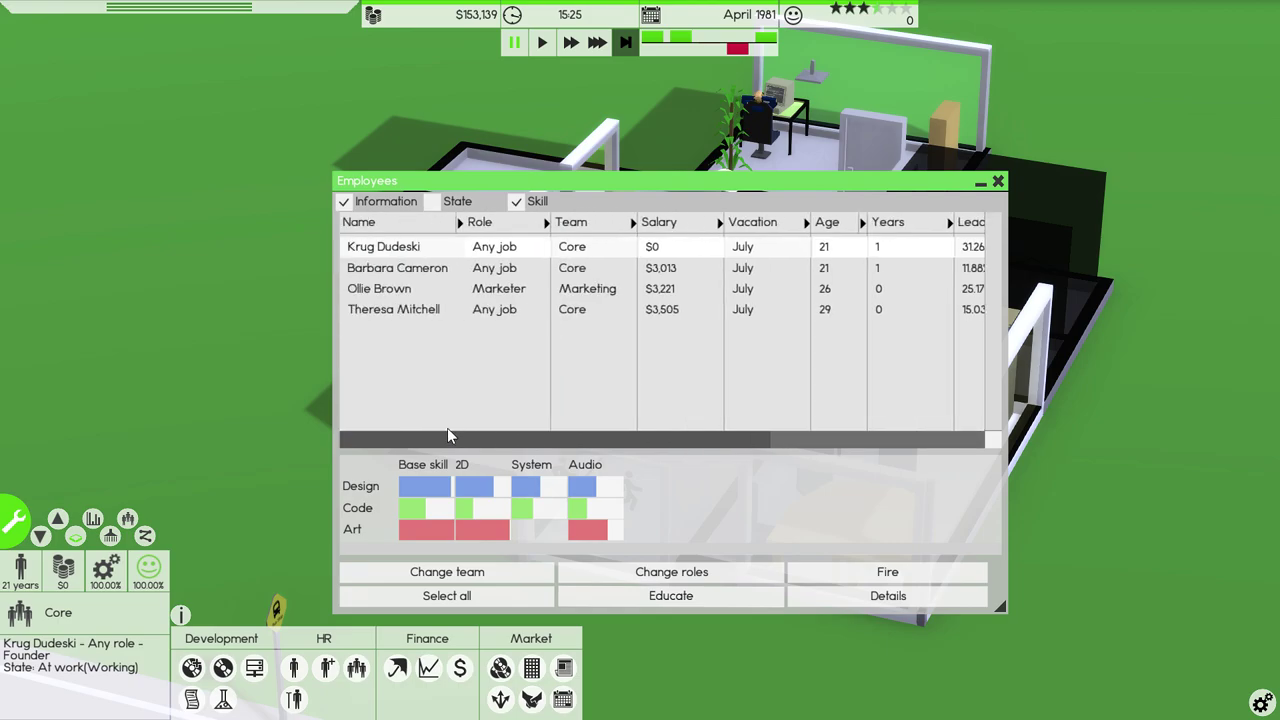
pyautogui.click(655, 595)
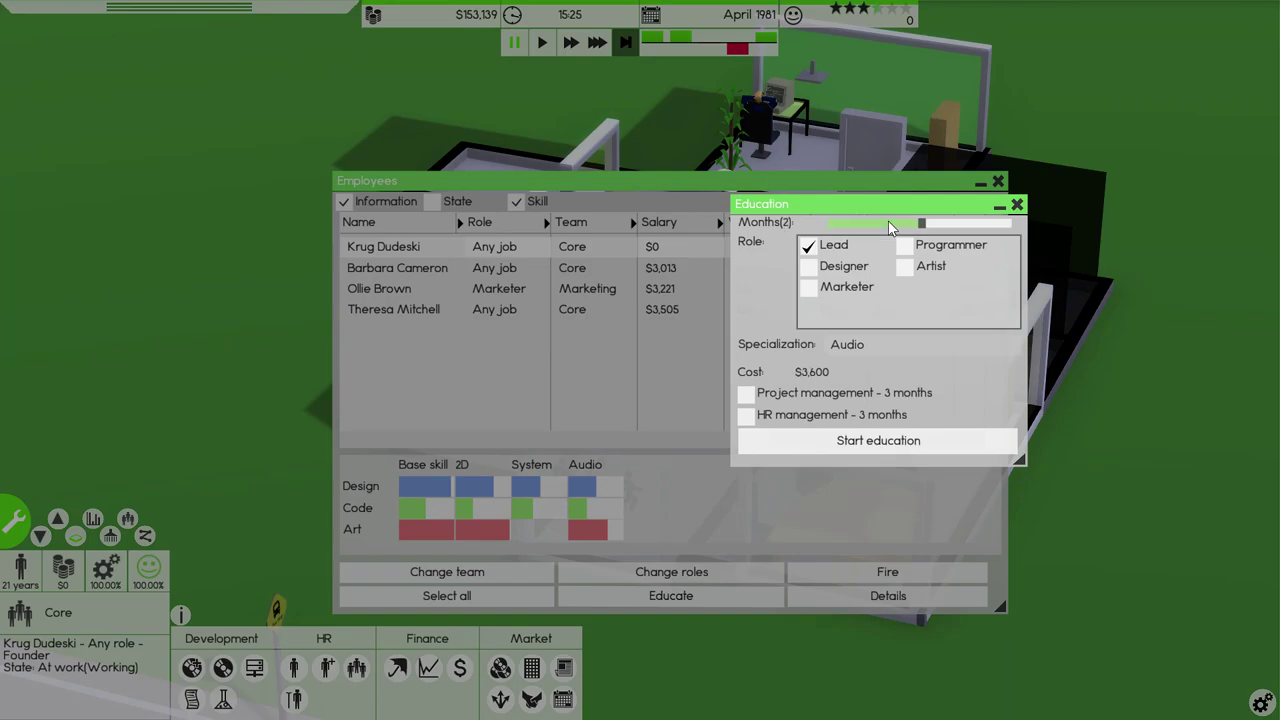
pyautogui.click(862, 443)
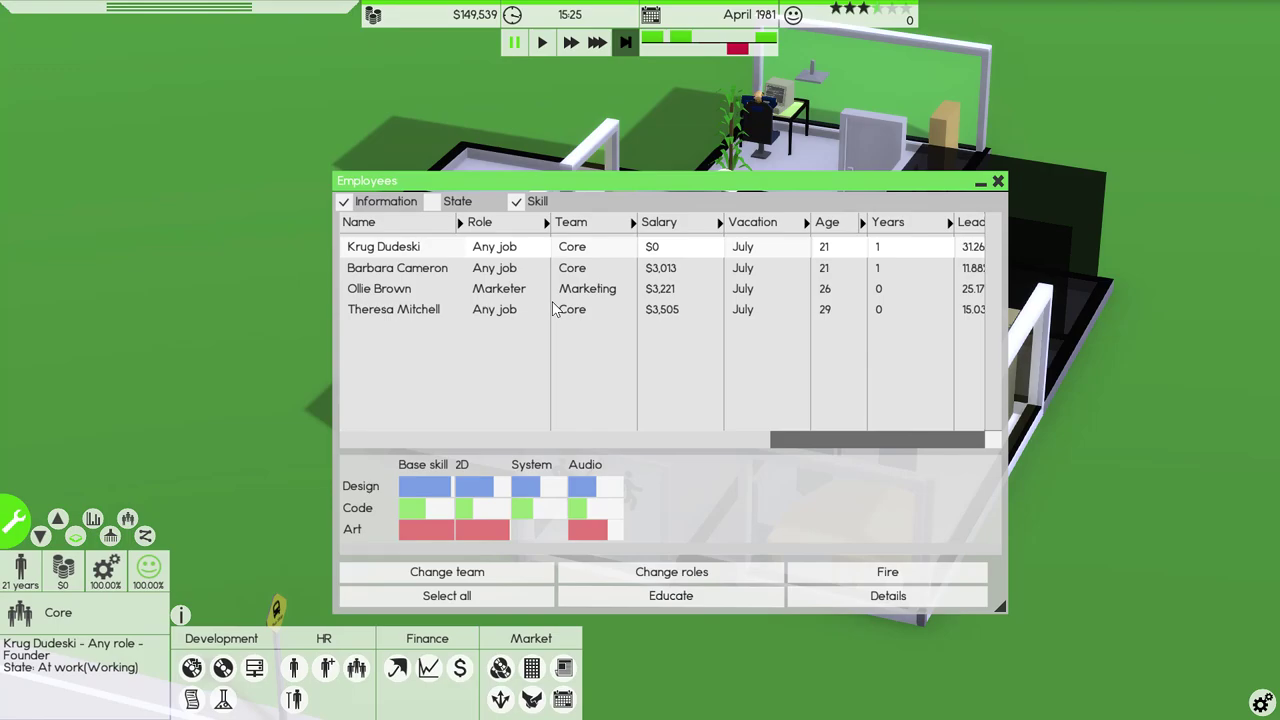
pyautogui.click(379, 288)
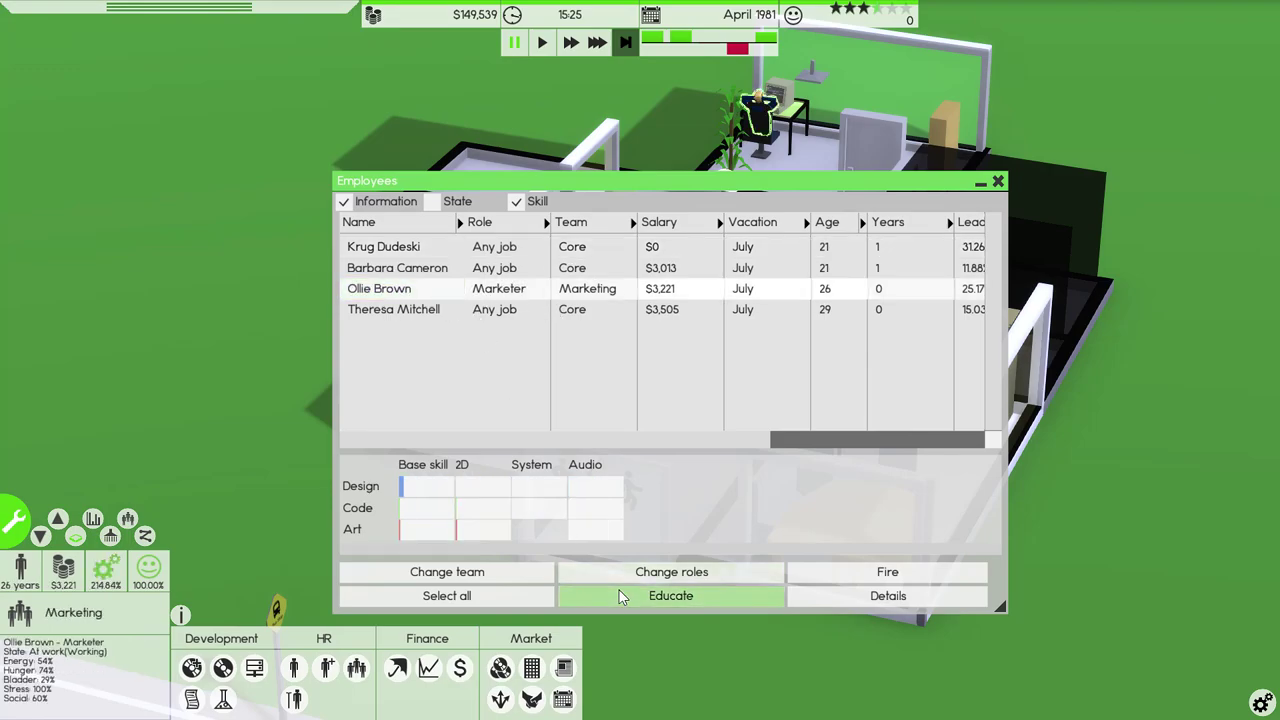
pyautogui.click(670, 595)
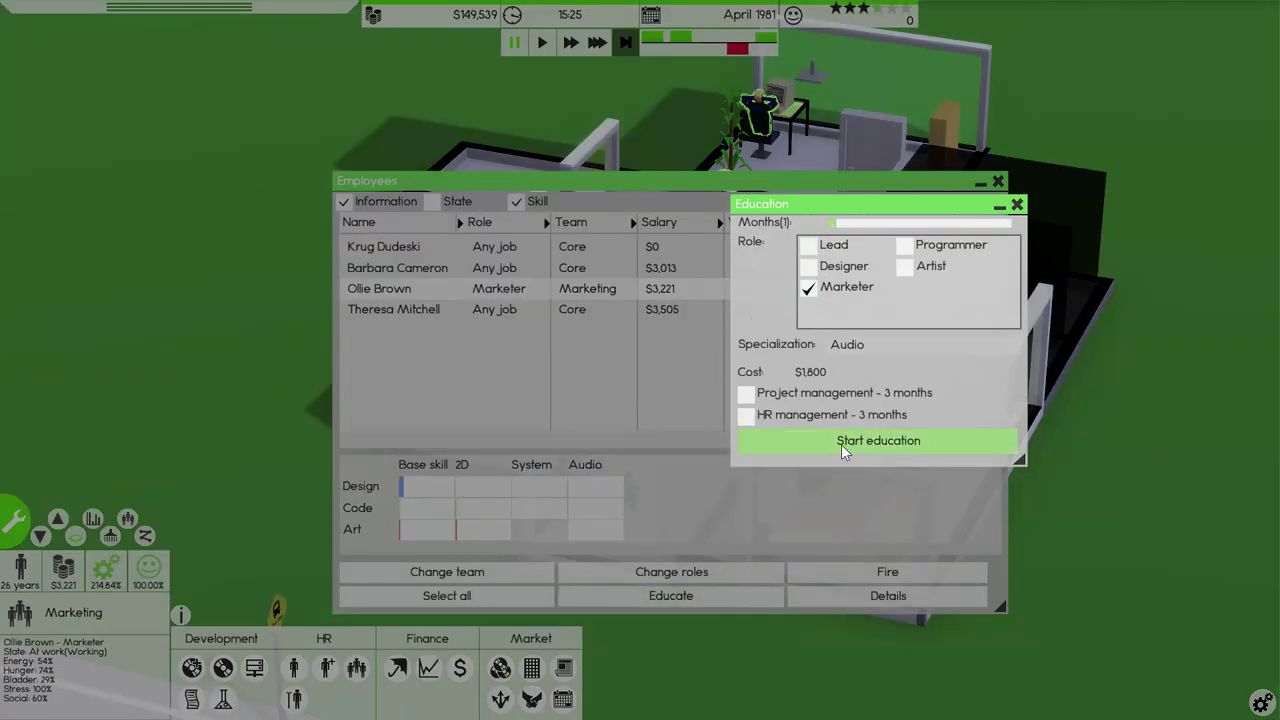
pyautogui.click(878, 440)
pyautogui.moveTo(725, 441); pyautogui.dragTo(975, 441)
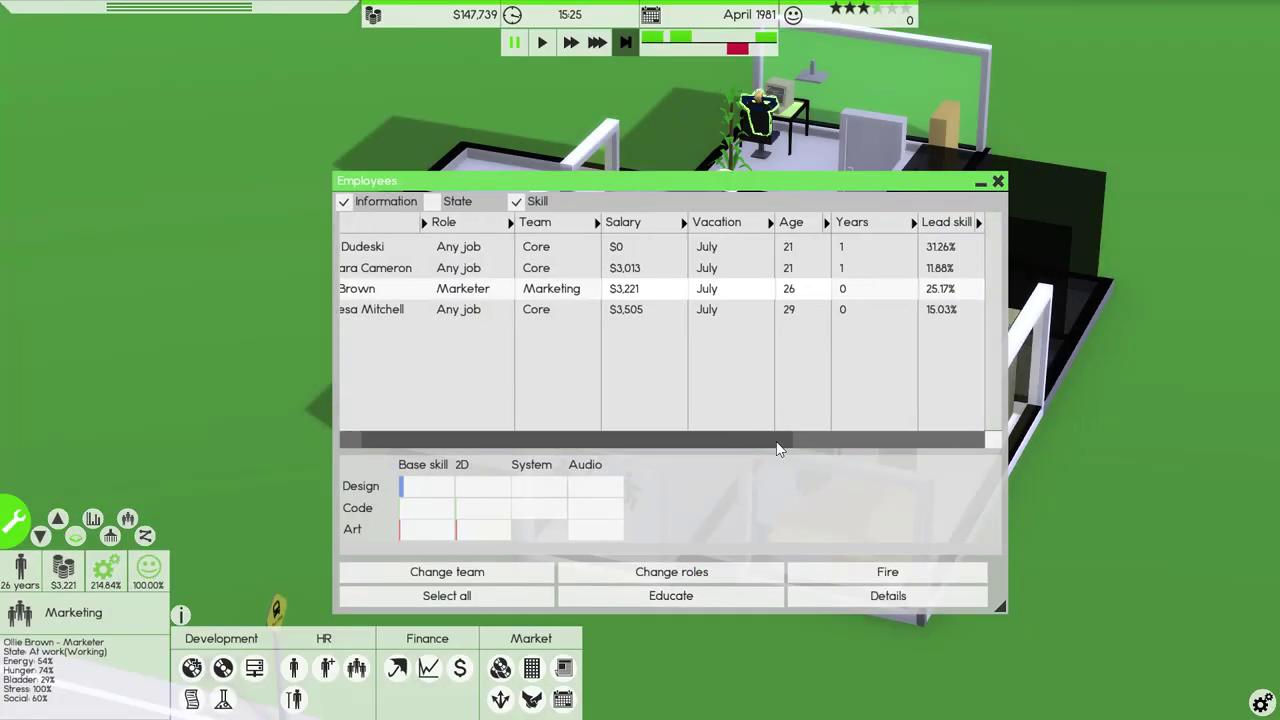
# Close the Employees window and pan the camera across the office
pyautogui.click(999, 183)
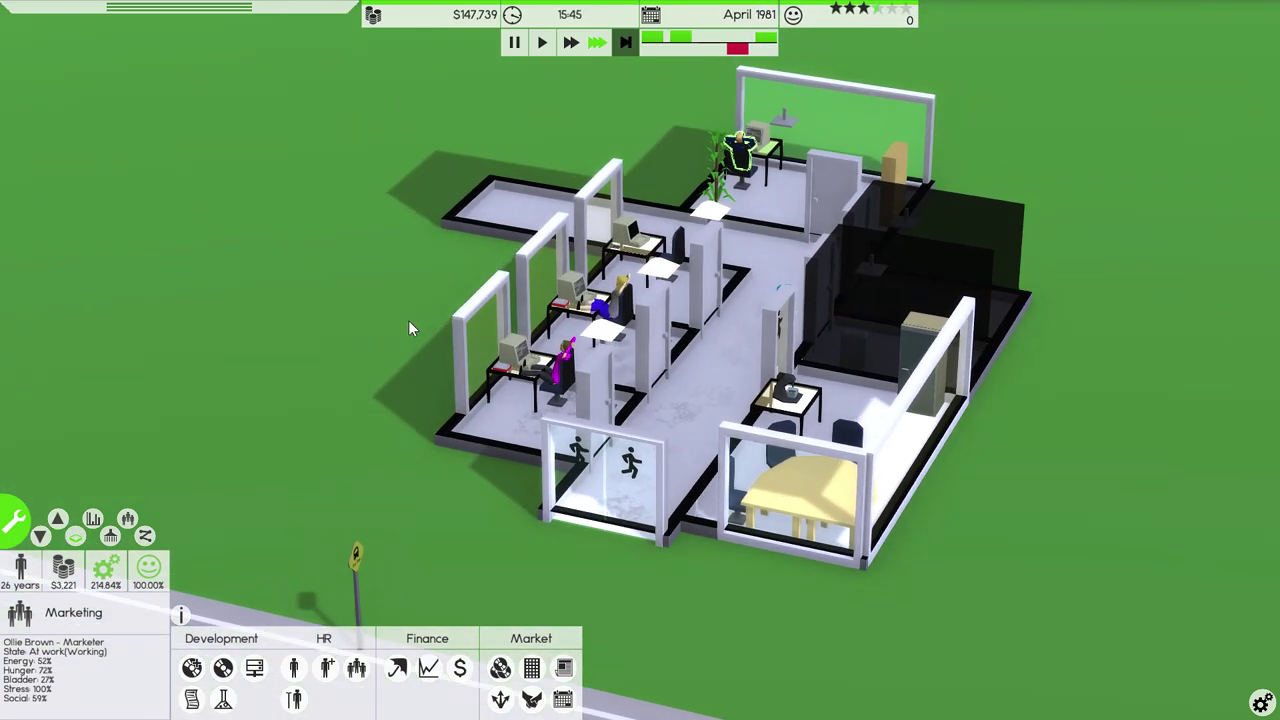
pyautogui.scroll(1, 414, 343)
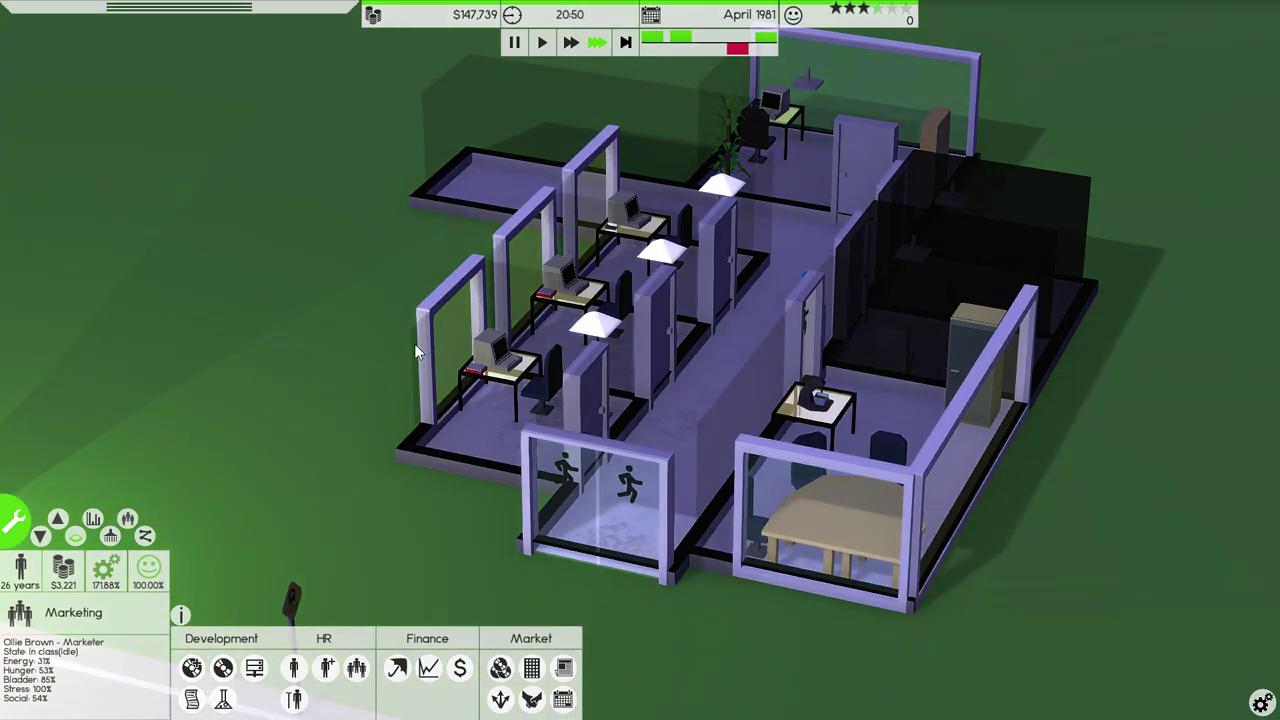
pyautogui.scroll(1, 689, 459)
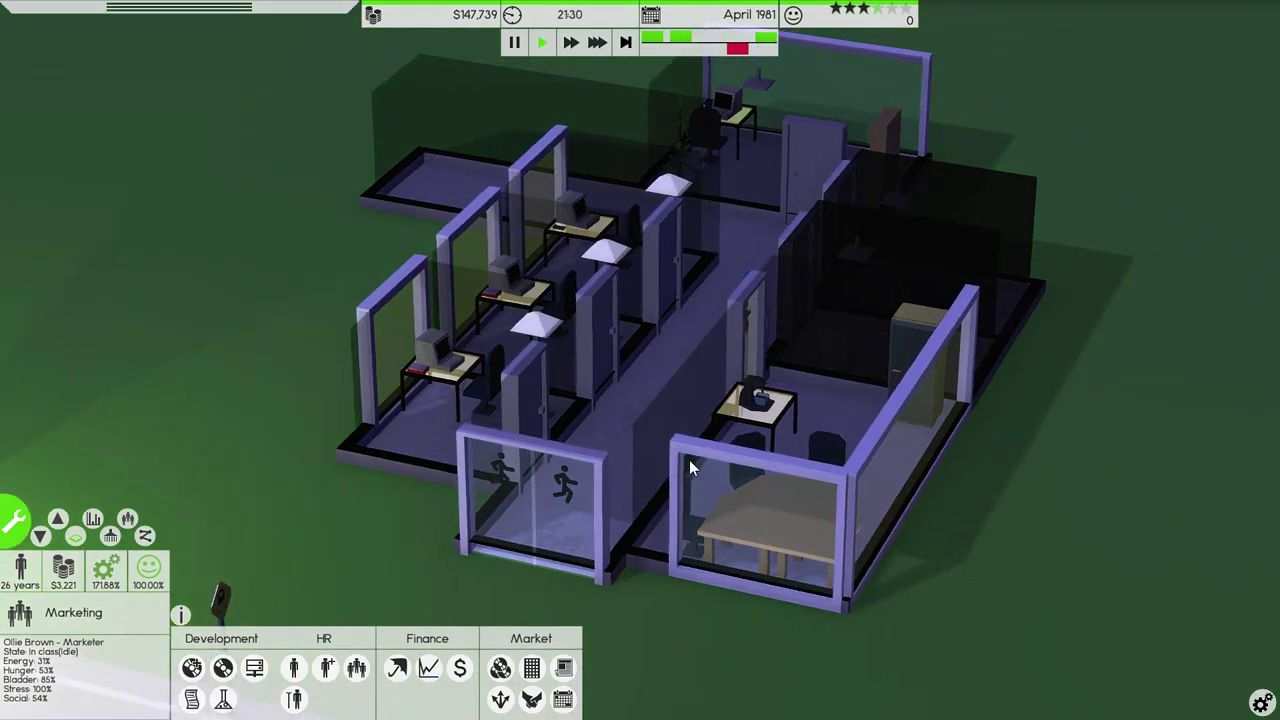
pyautogui.scroll(2, 689, 459)
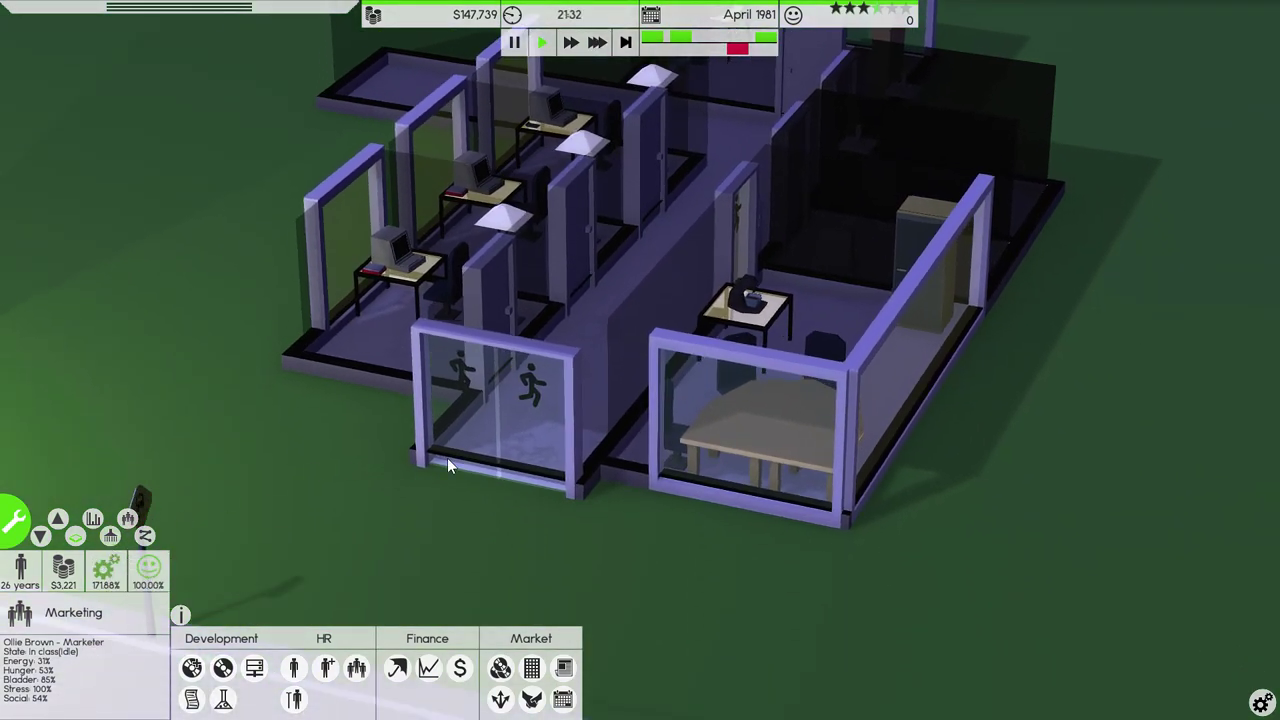
pyautogui.moveTo(447, 457); pyautogui.dragTo(873, 465)
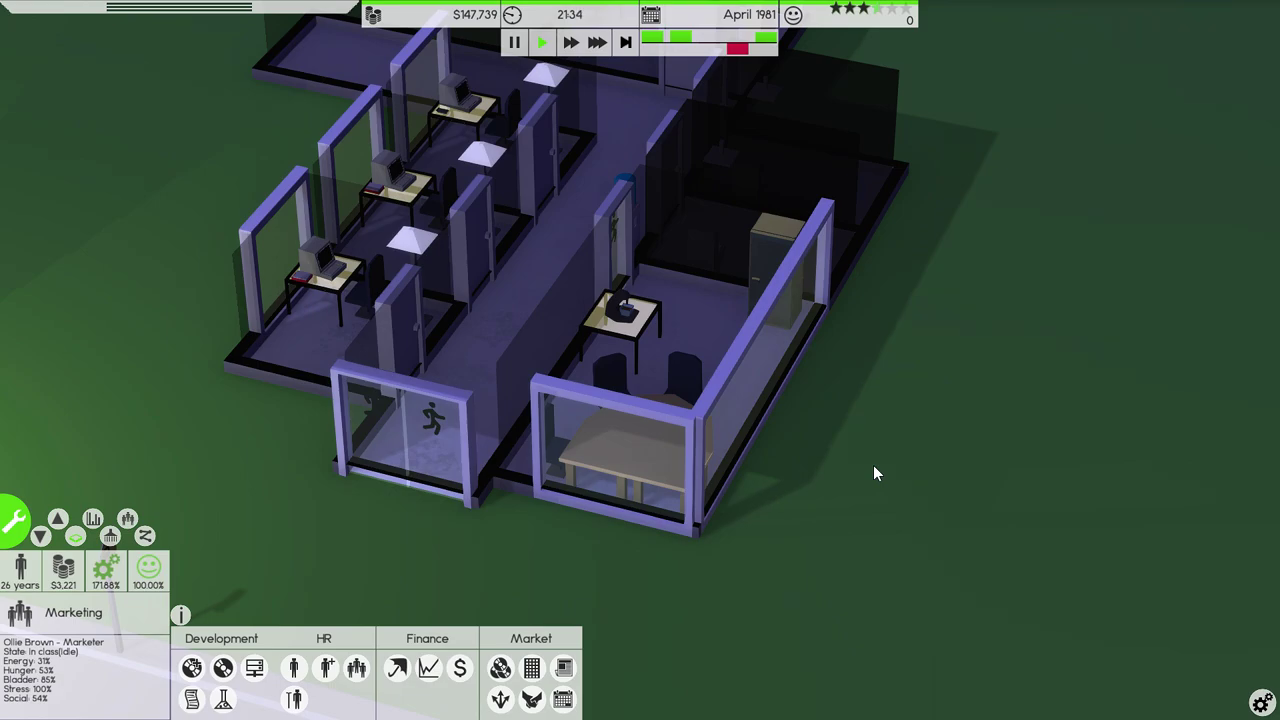
# Enter build mode and place the standalone item out on the lawn
pyautogui.click(17, 518)
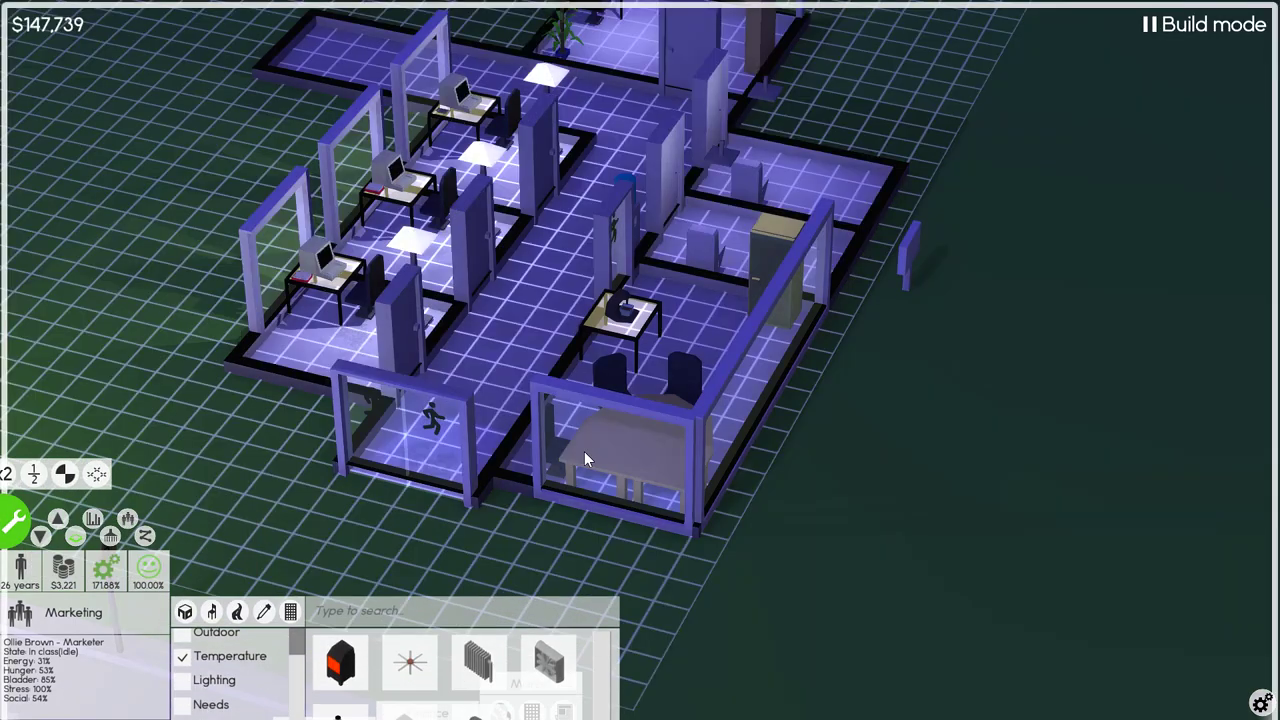
pyautogui.scroll(1, 768, 487)
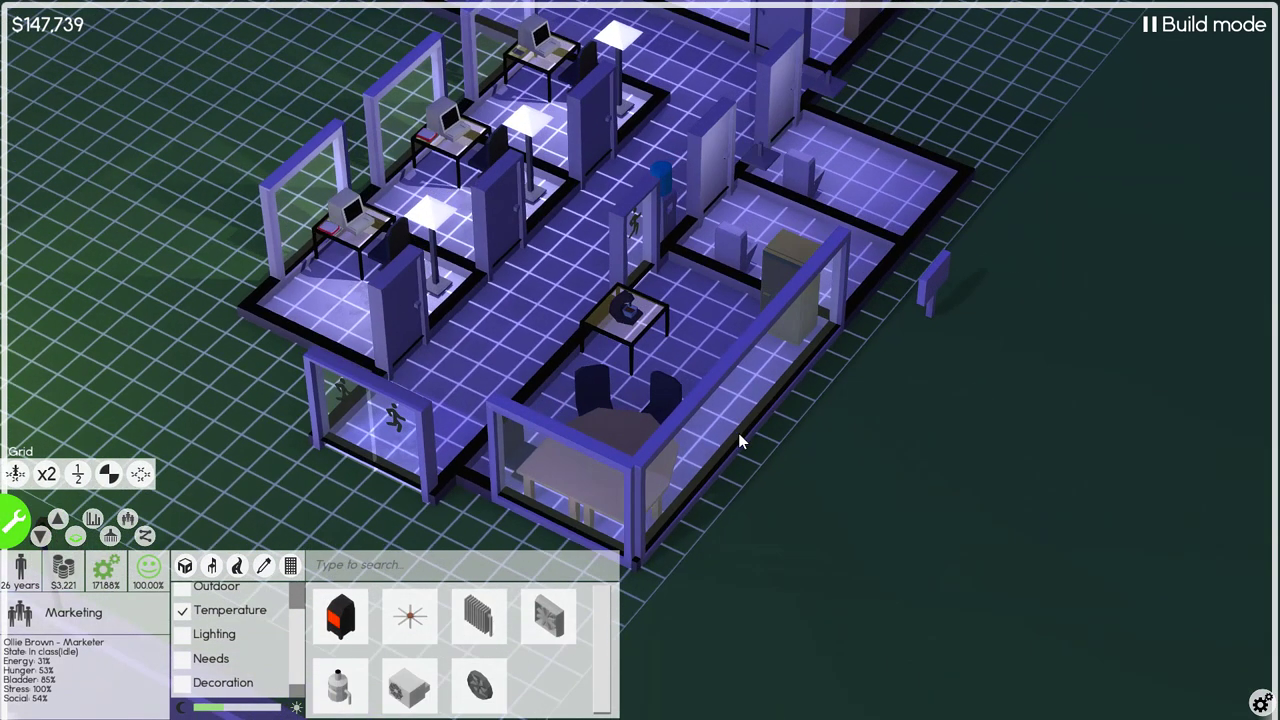
pyautogui.click(930, 285)
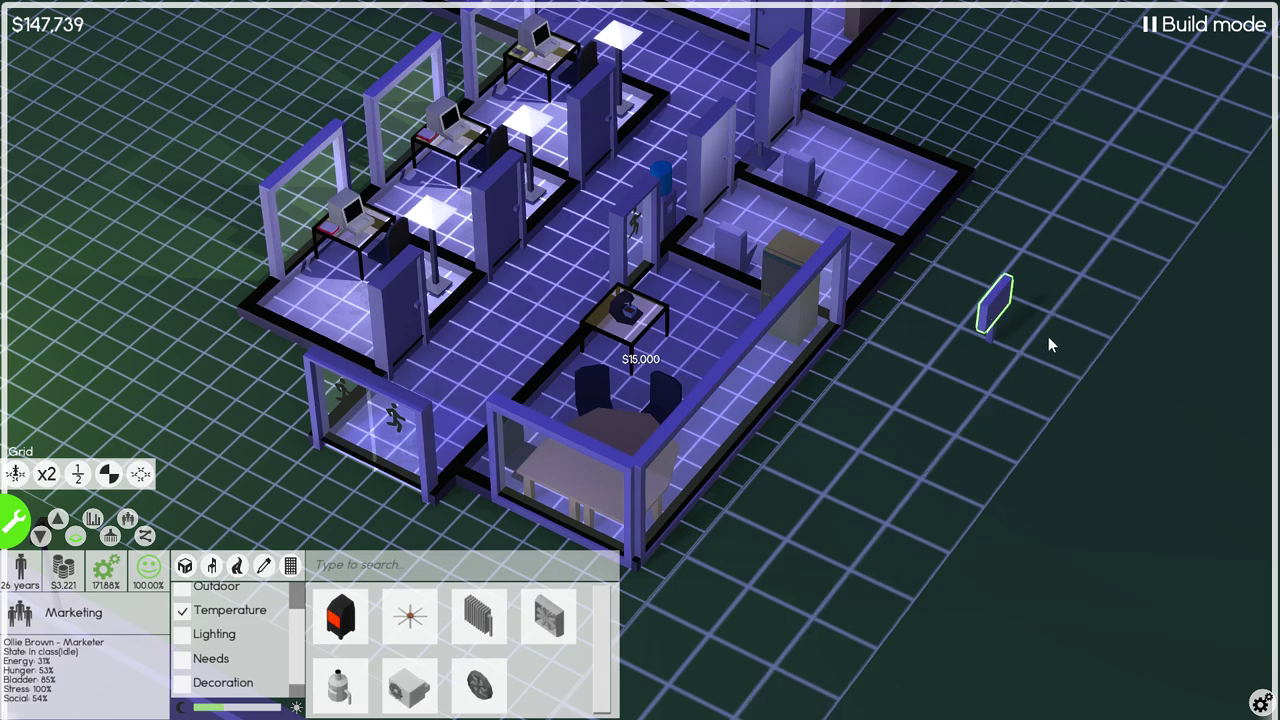
pyautogui.click(1068, 343)
# Build a rectangular room beside the meeting room and merge it into the meeting room
pyautogui.moveTo(900, 400); pyautogui.dragTo(616, 373)
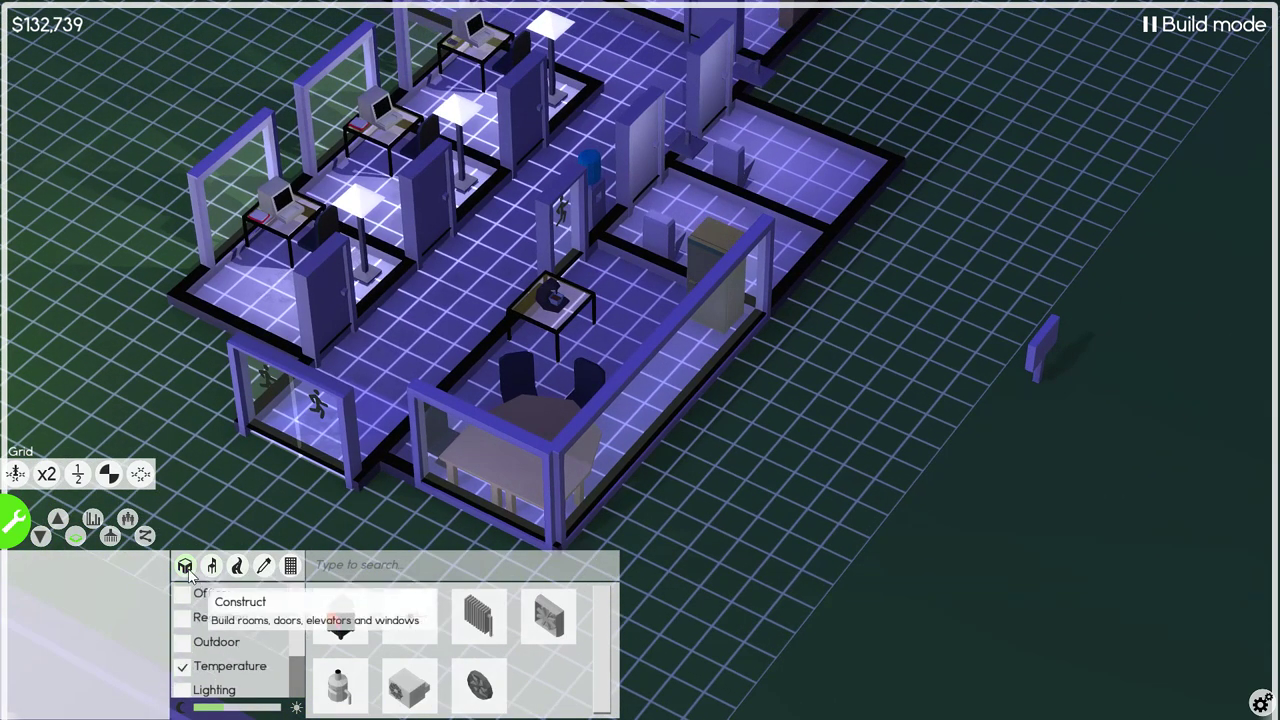
pyautogui.click(184, 565)
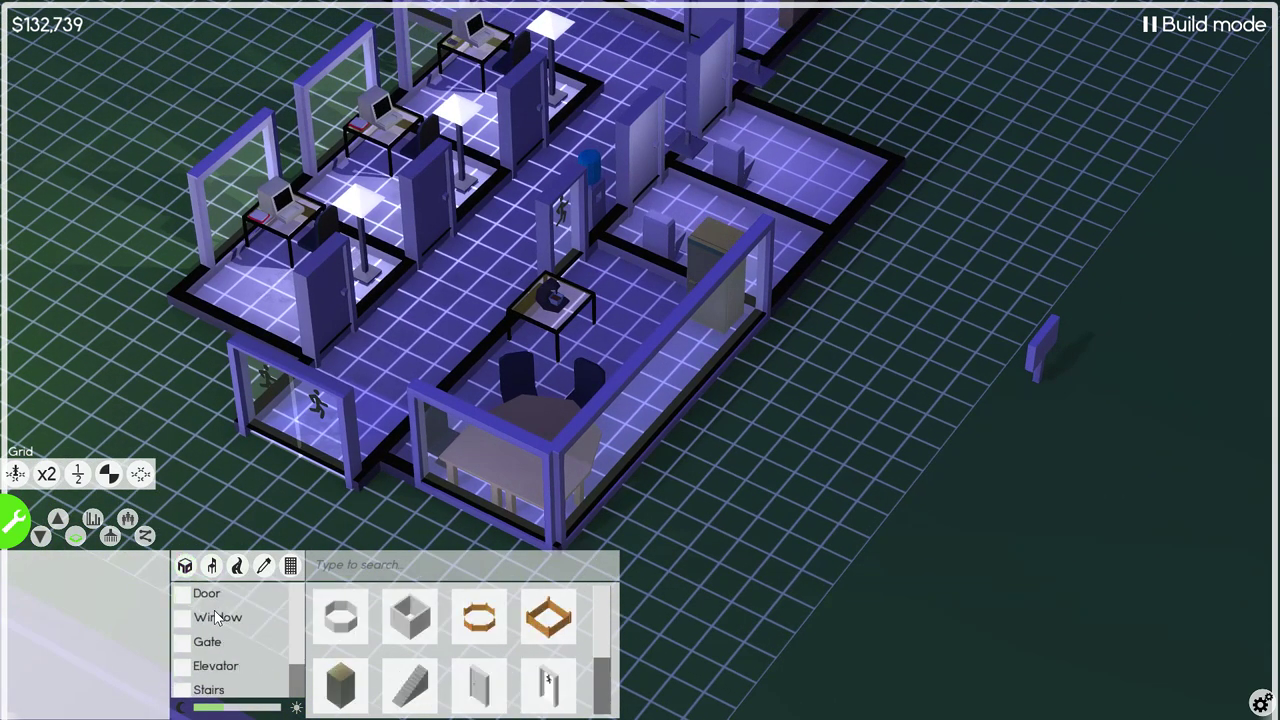
pyautogui.click(405, 612)
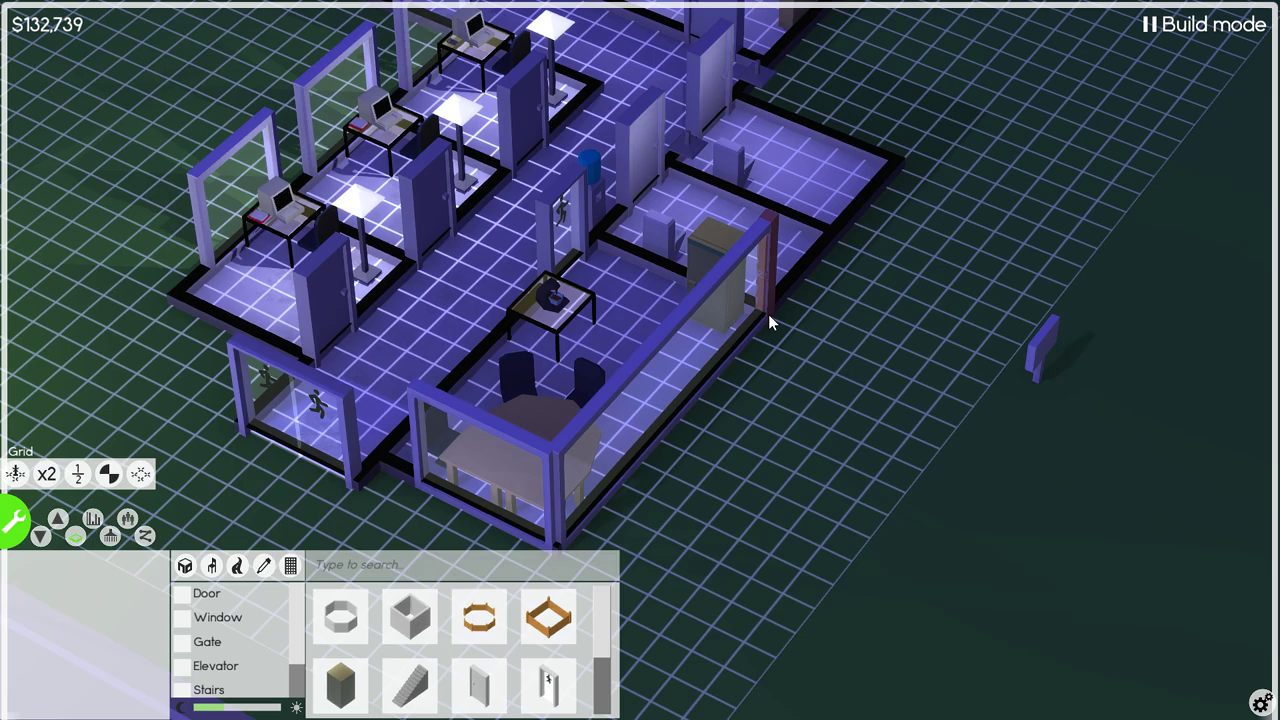
pyautogui.moveTo(768, 314)
pyautogui.mouseDown()
pyautogui.moveTo(676, 510)
pyautogui.moveTo(712, 524)
pyautogui.mouseUp()
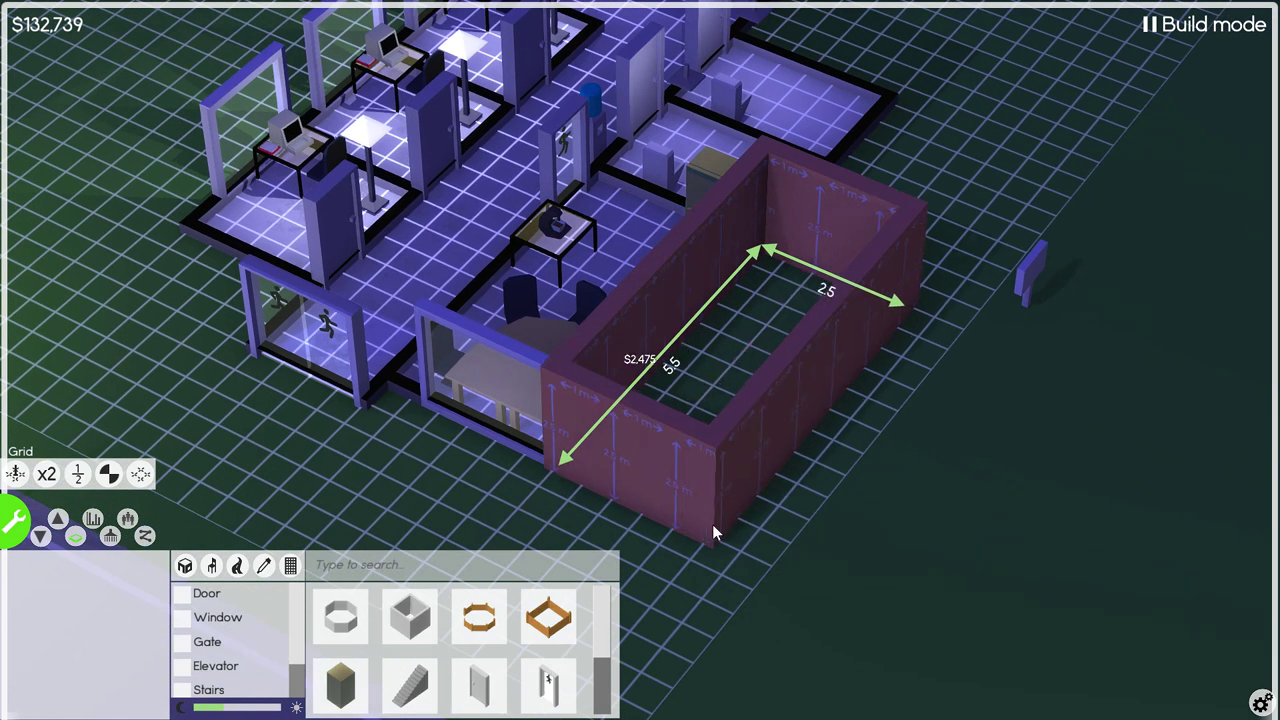
pyautogui.click(712, 524)
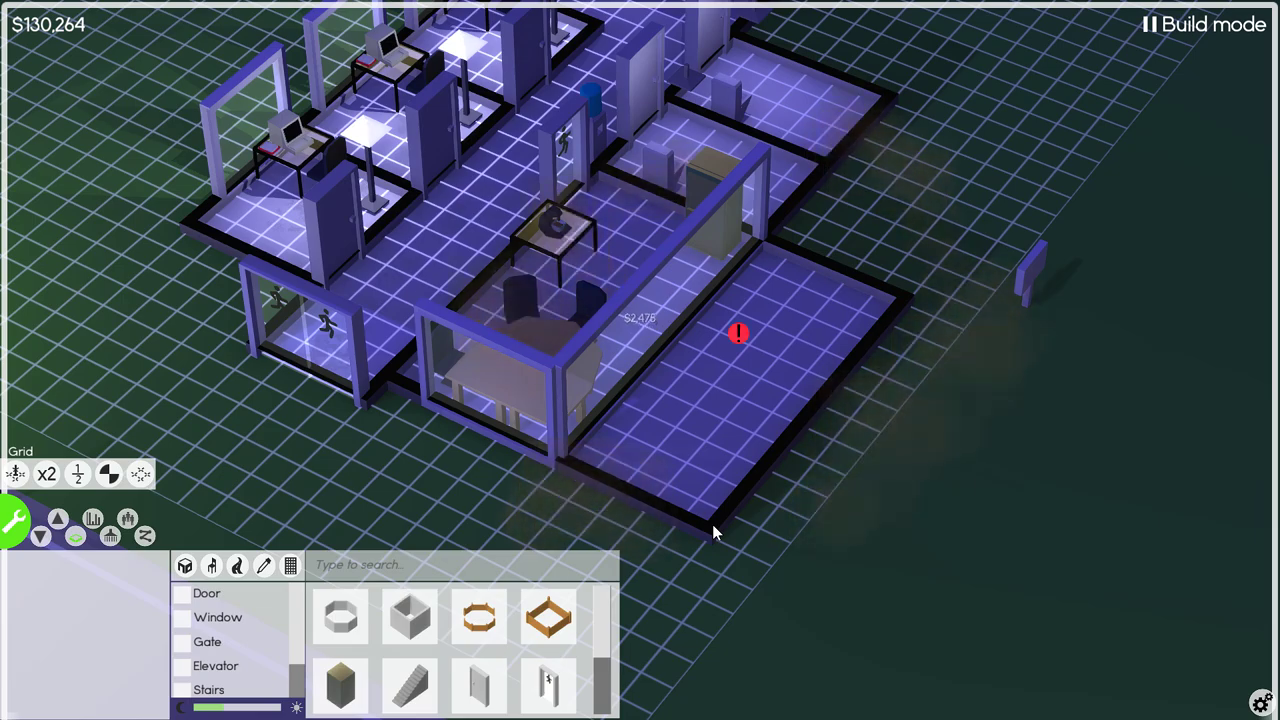
pyautogui.click(588, 233)
pyautogui.rightClick(600, 240)
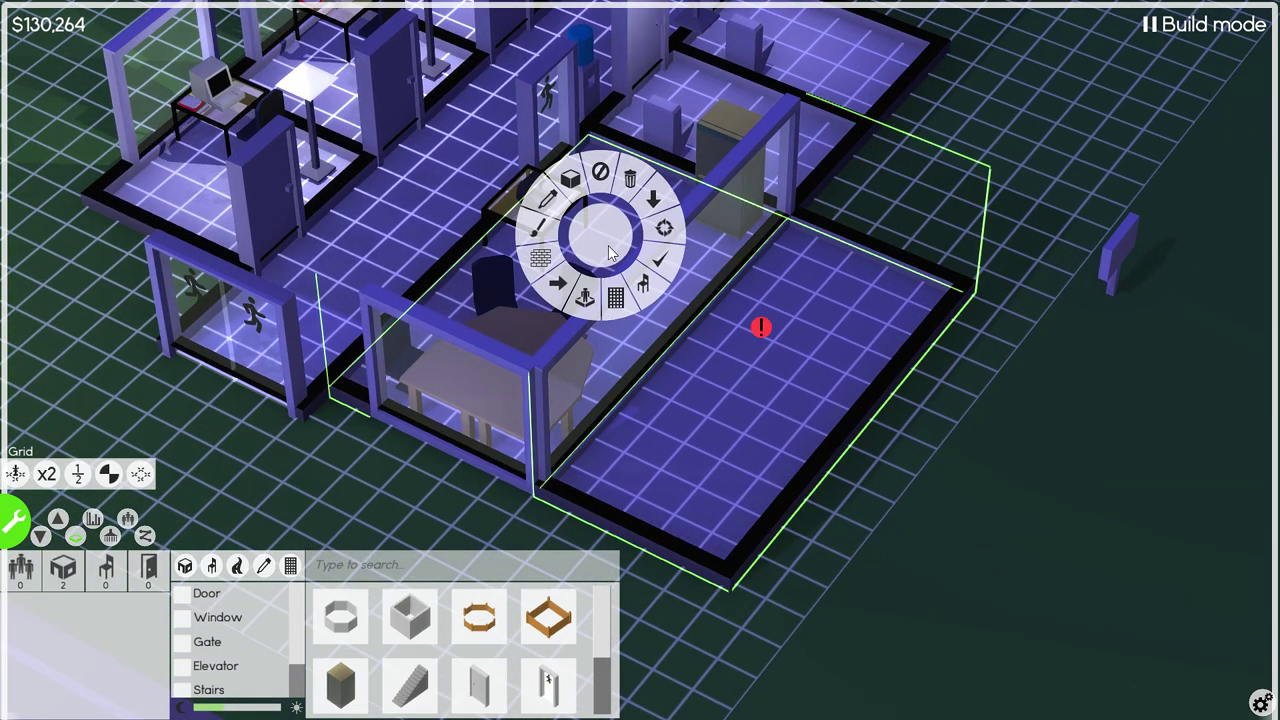
pyautogui.click(575, 183)
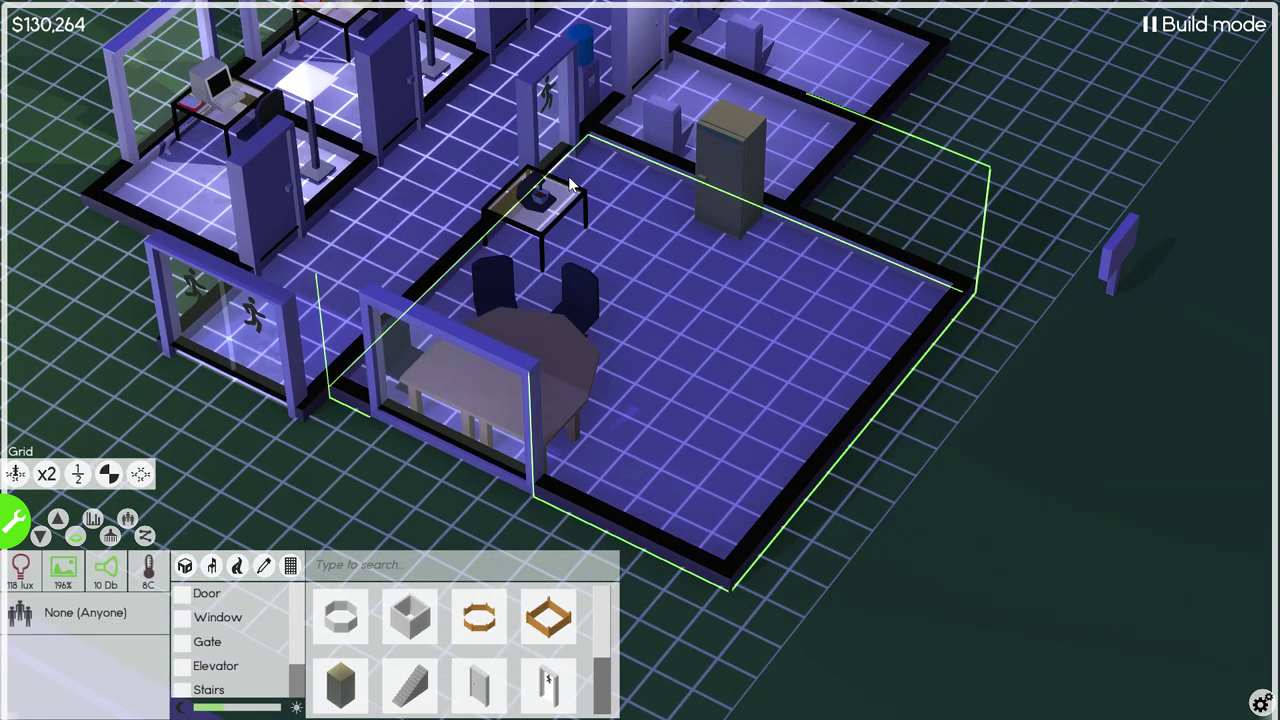
pyautogui.click(588, 421)
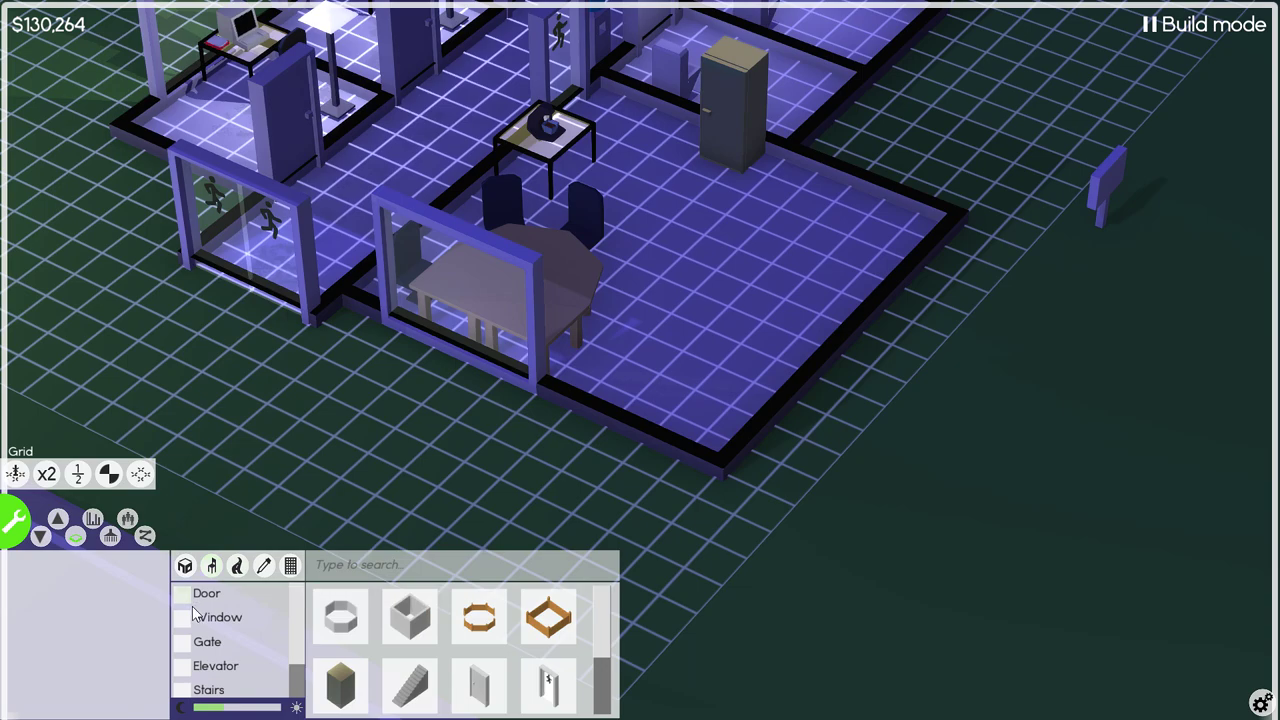
# Place a large window on the meeting room wall and dismantle two misplaced windows
pyautogui.click(183, 617)
pyautogui.click(410, 616)
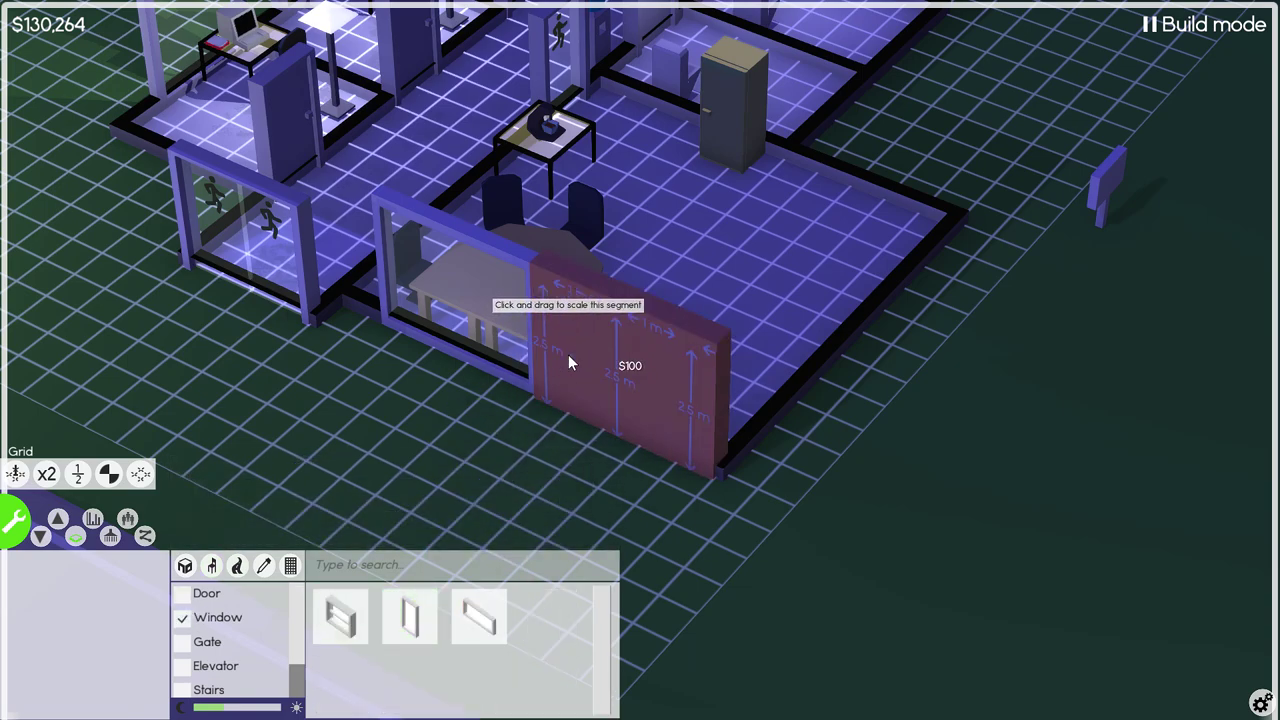
pyautogui.click(568, 354)
pyautogui.click(622, 368)
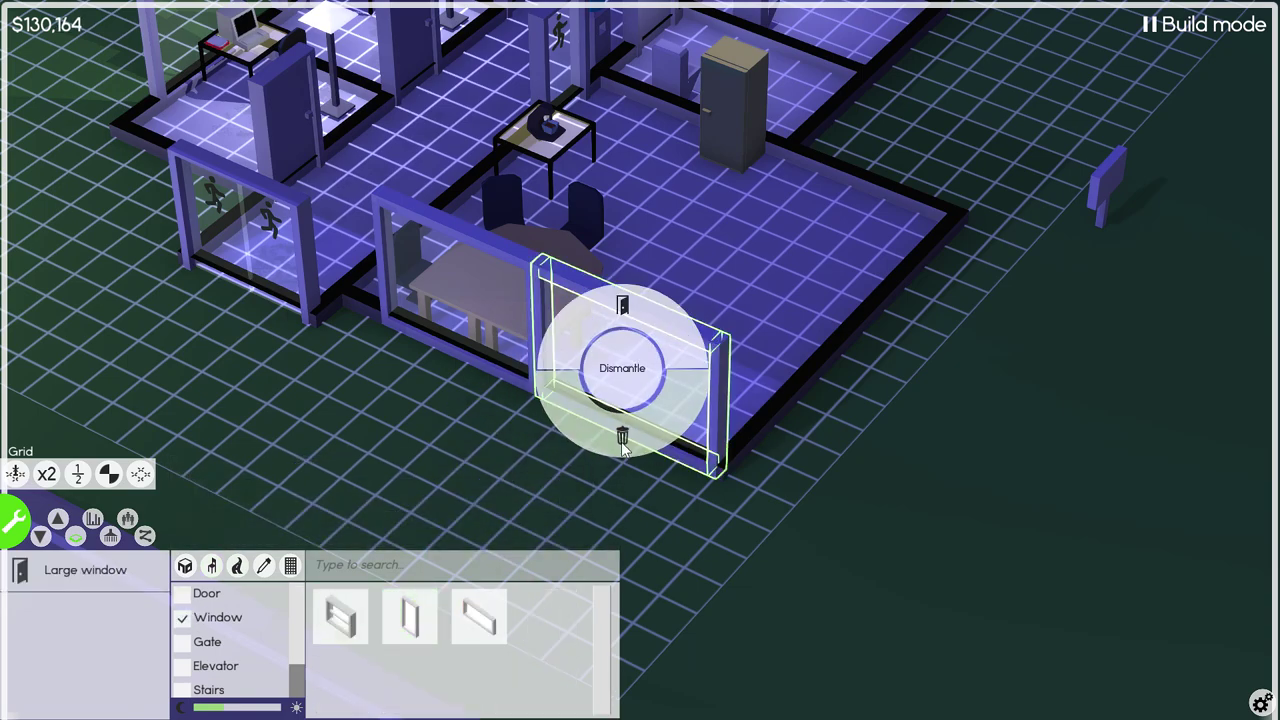
pyautogui.click(621, 441)
pyautogui.click(747, 492)
pyautogui.click(477, 317)
pyautogui.click(480, 337)
pyautogui.click(758, 495)
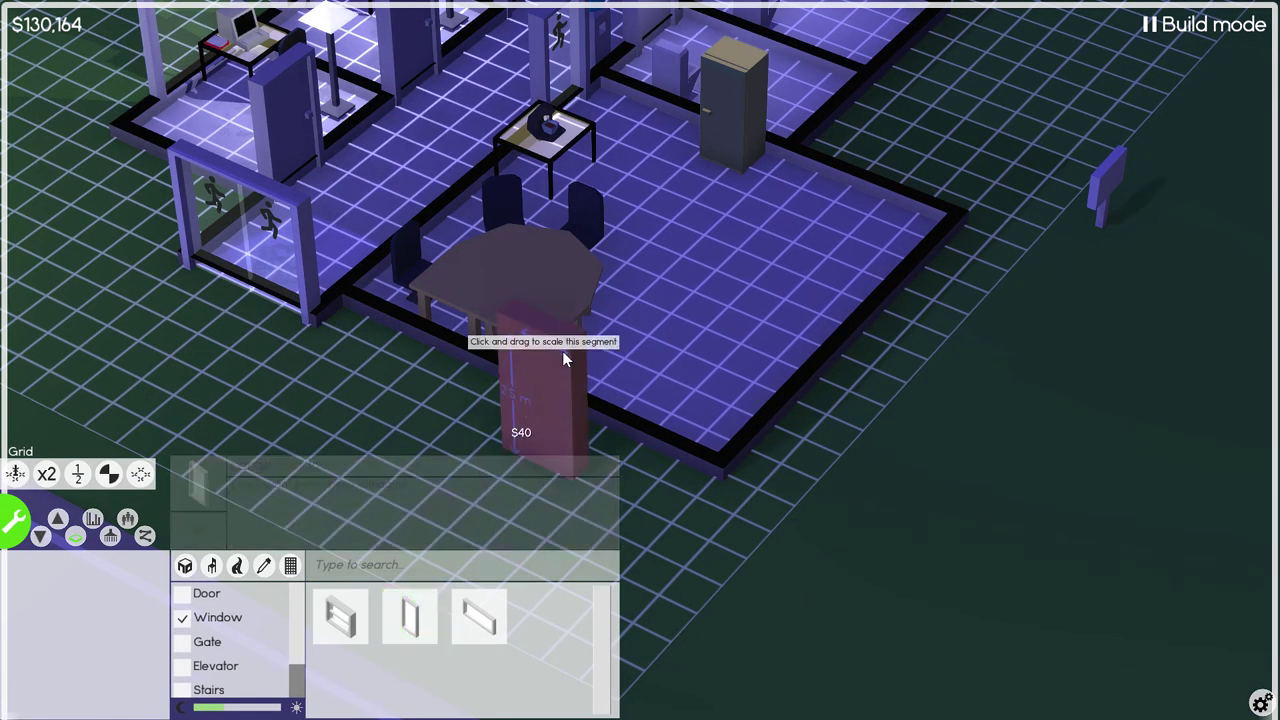
# Stretch a large window along the meeting room wall and start dismantling another wall window
pyautogui.moveTo(565, 352)
pyautogui.mouseDown()
pyautogui.moveTo(803, 366)
pyautogui.moveTo(960, 150)
pyautogui.mouseUp()
pyautogui.click(540, 400)
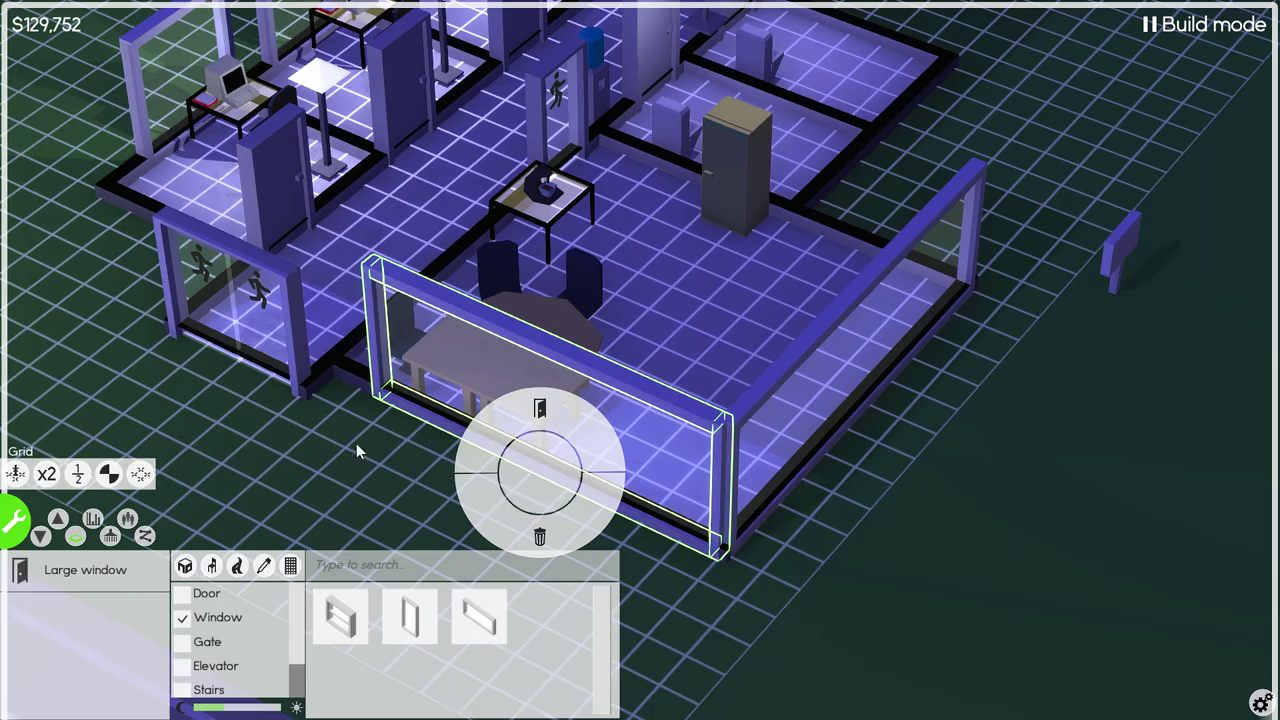
pyautogui.rightClick(360, 411)
pyautogui.scroll(2, 360, 411)
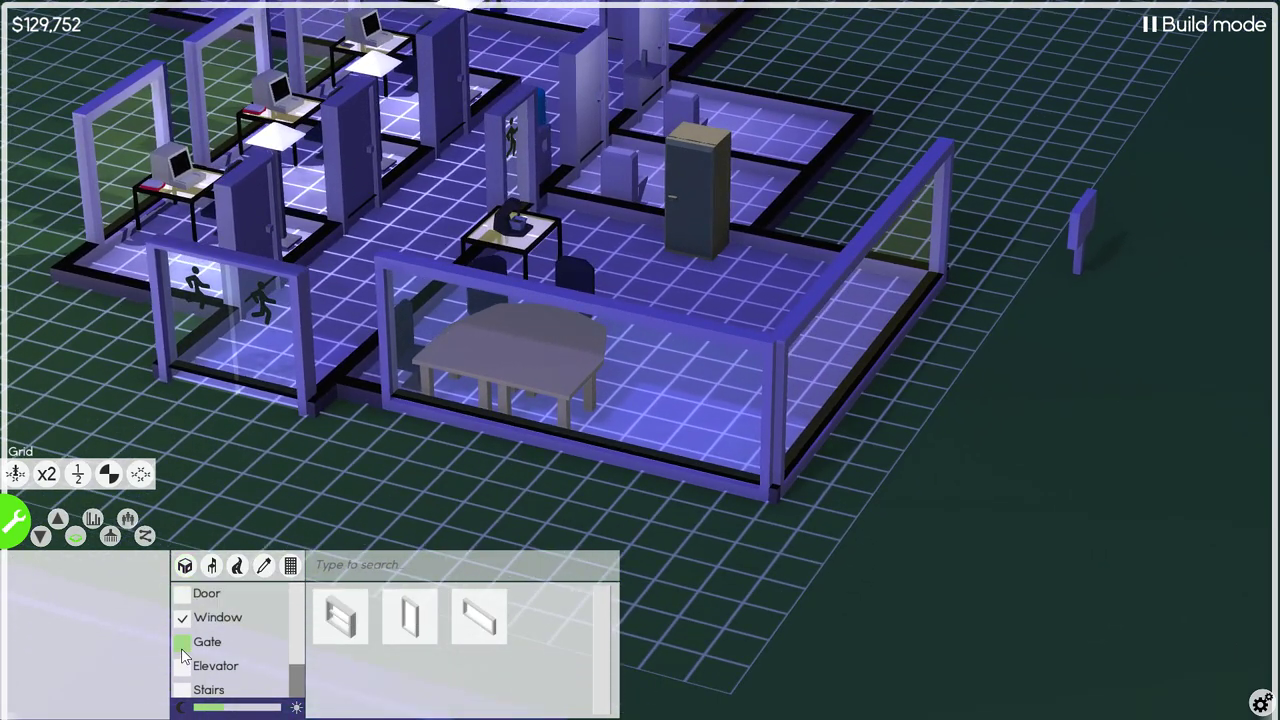
pyautogui.scroll(-2, 183, 653)
pyautogui.moveTo(335, 466); pyautogui.dragTo(540, 362)
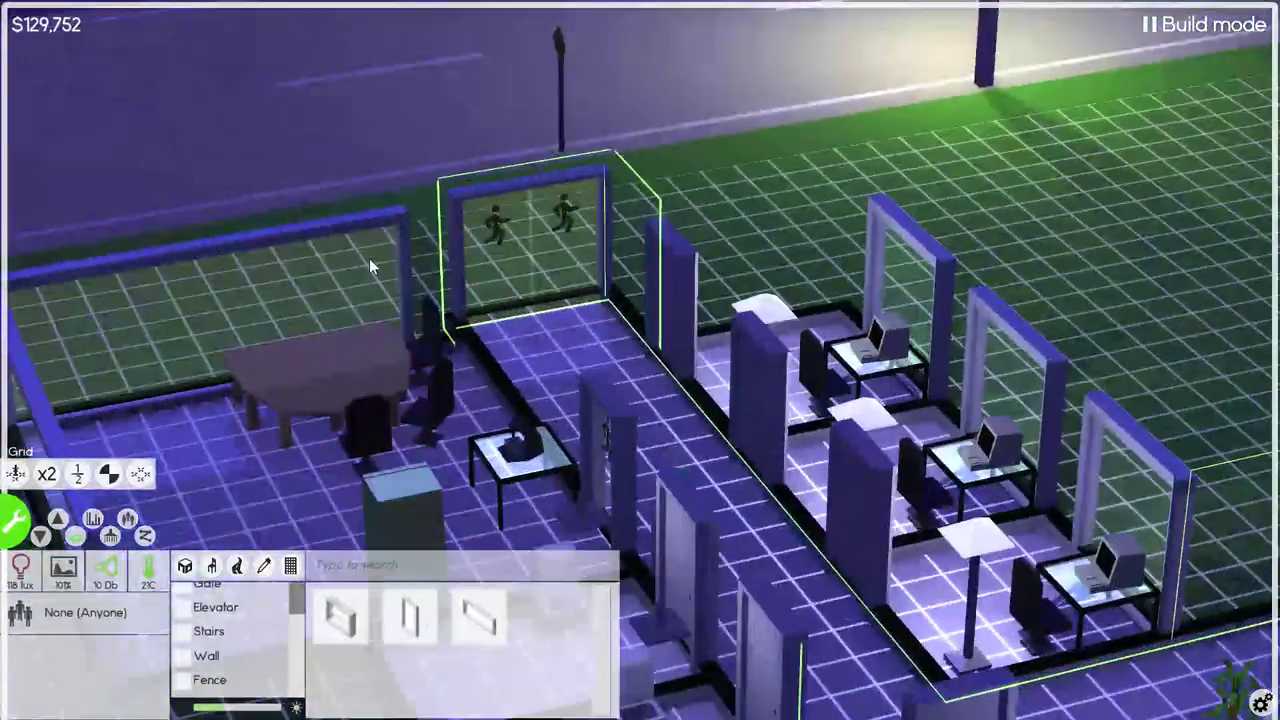
pyautogui.rightClick(372, 258)
pyautogui.click(378, 324)
# Finish removing the window, lower the walls, and remount the ventilation unit on the wall
pyautogui.click(772, 498)
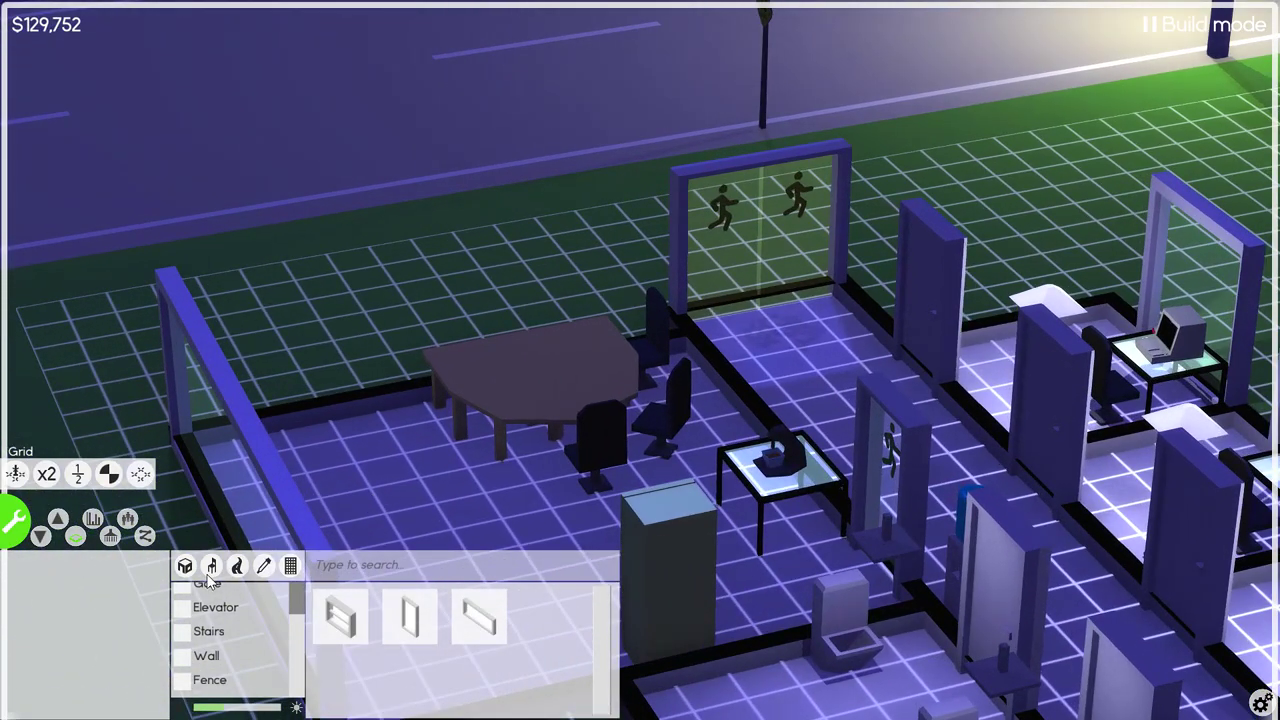
pyautogui.click(76, 537)
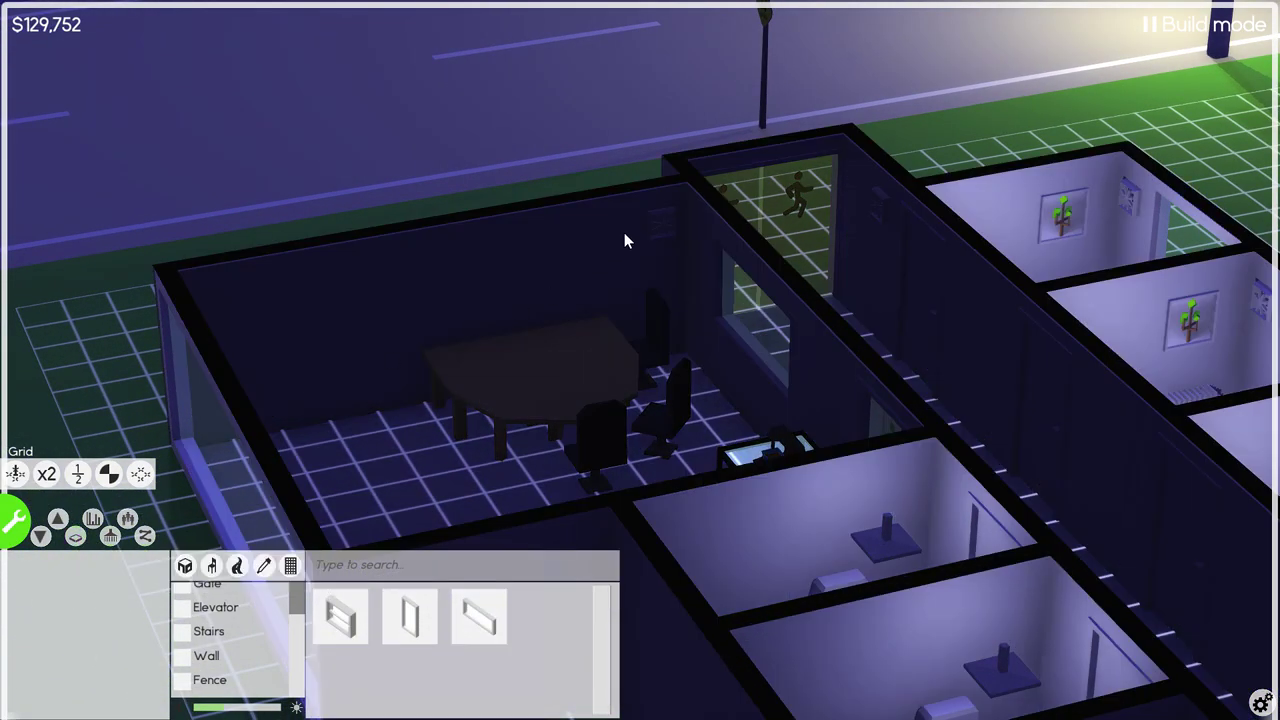
pyautogui.rightClick(660, 228)
pyautogui.click(642, 168)
pyautogui.press('w')
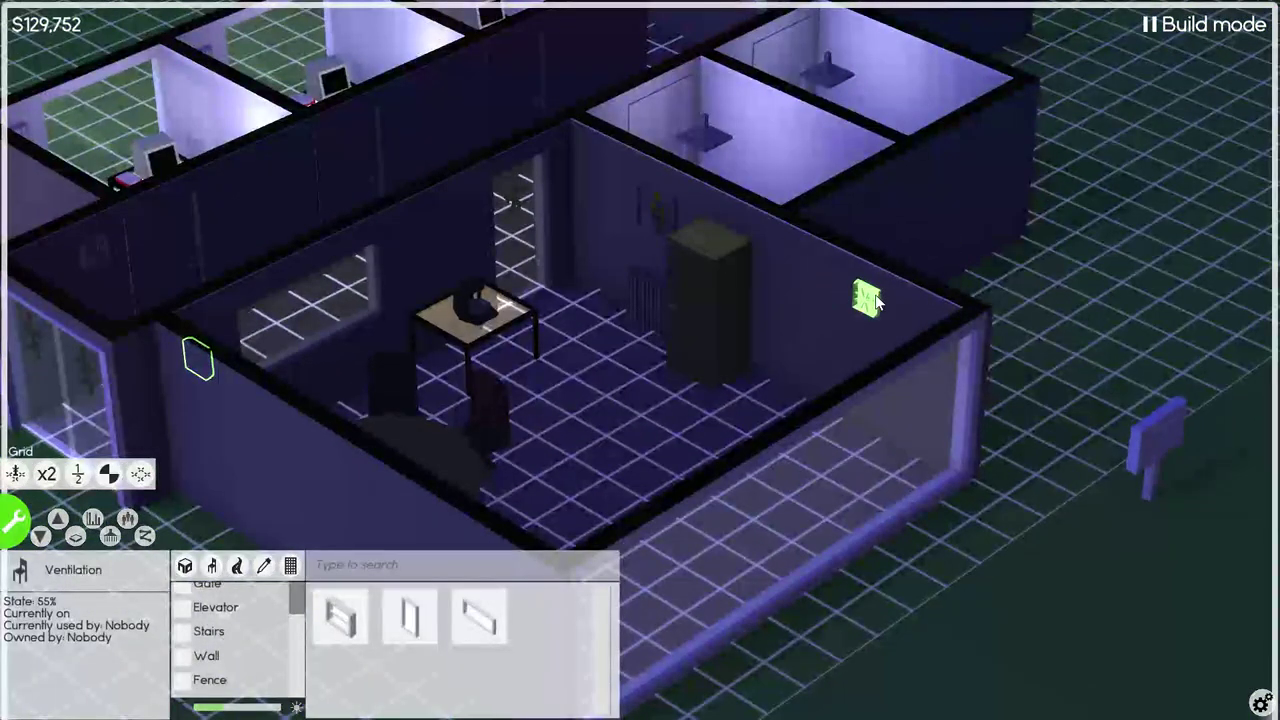
pyautogui.click(868, 298)
pyautogui.scroll(-3, 820, 330)
# Add a large window segment to the meeting room wall and move the fridge near the right wall
pyautogui.click(407, 614)
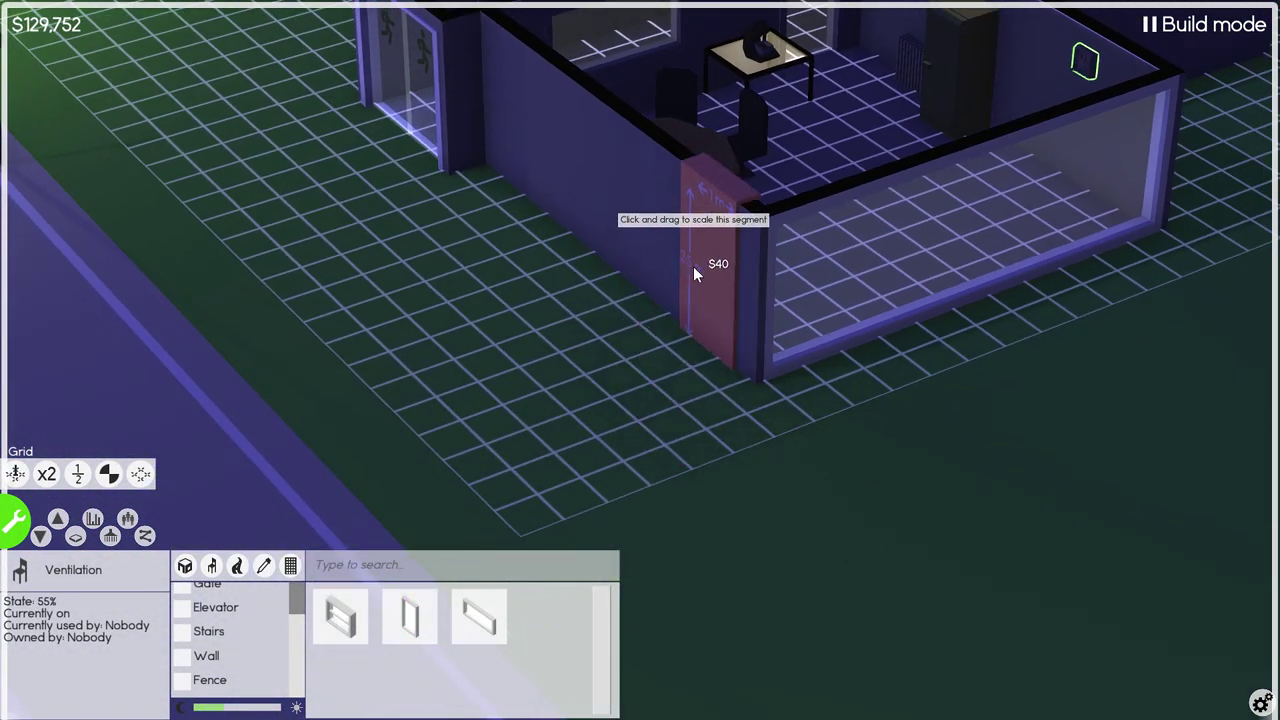
pyautogui.moveTo(659, 347); pyautogui.dragTo(693, 262)
pyautogui.scroll(3, 667, 321)
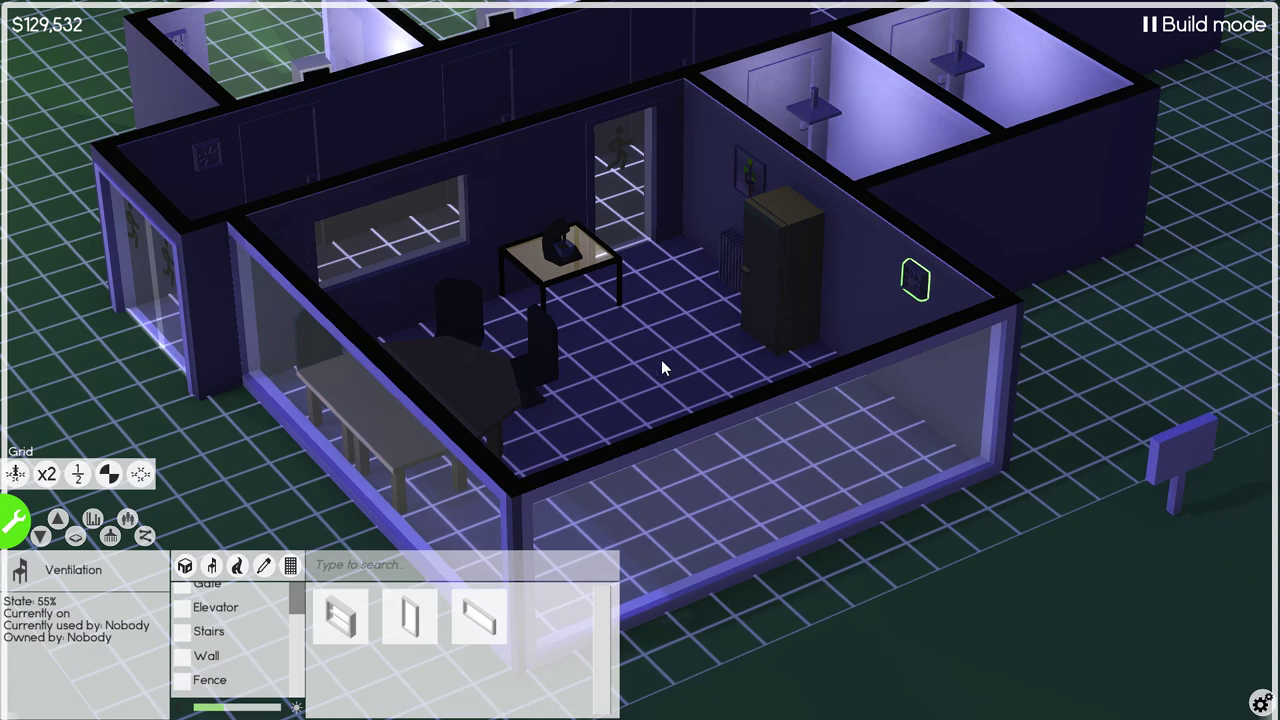
pyautogui.scroll(3, 653, 375)
pyautogui.click(722, 311)
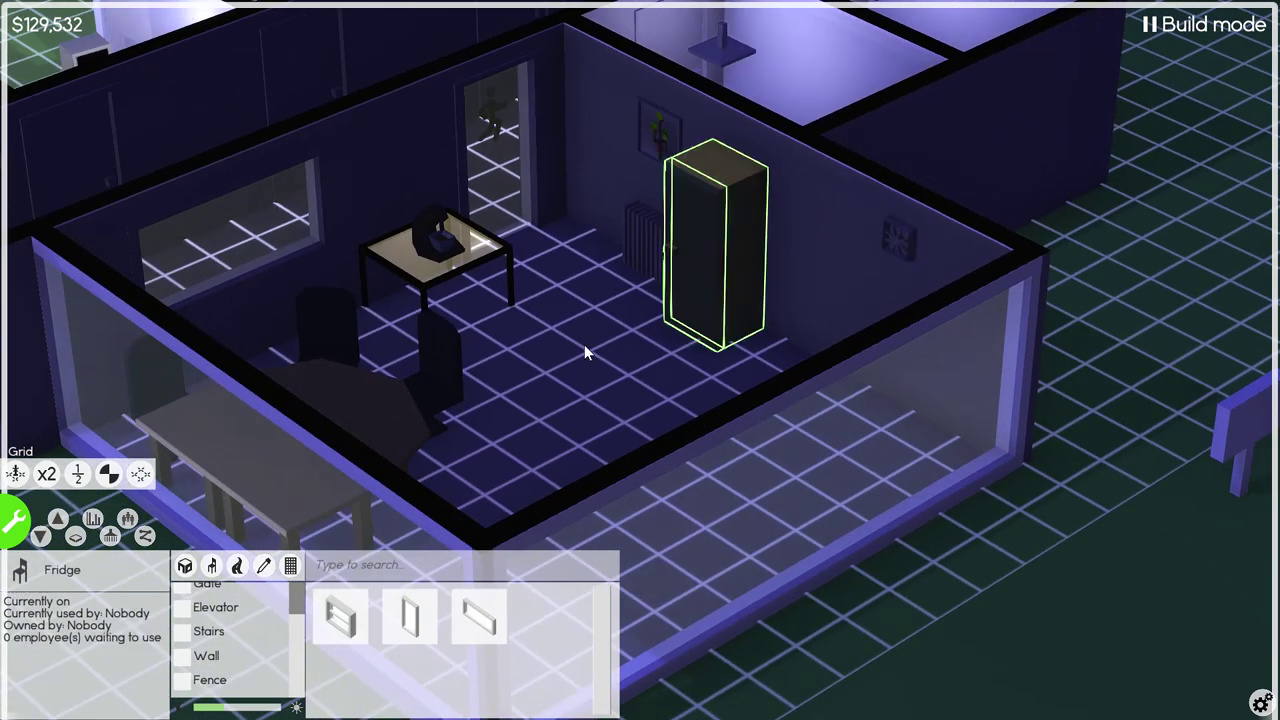
pyautogui.scroll(-3, 584, 344)
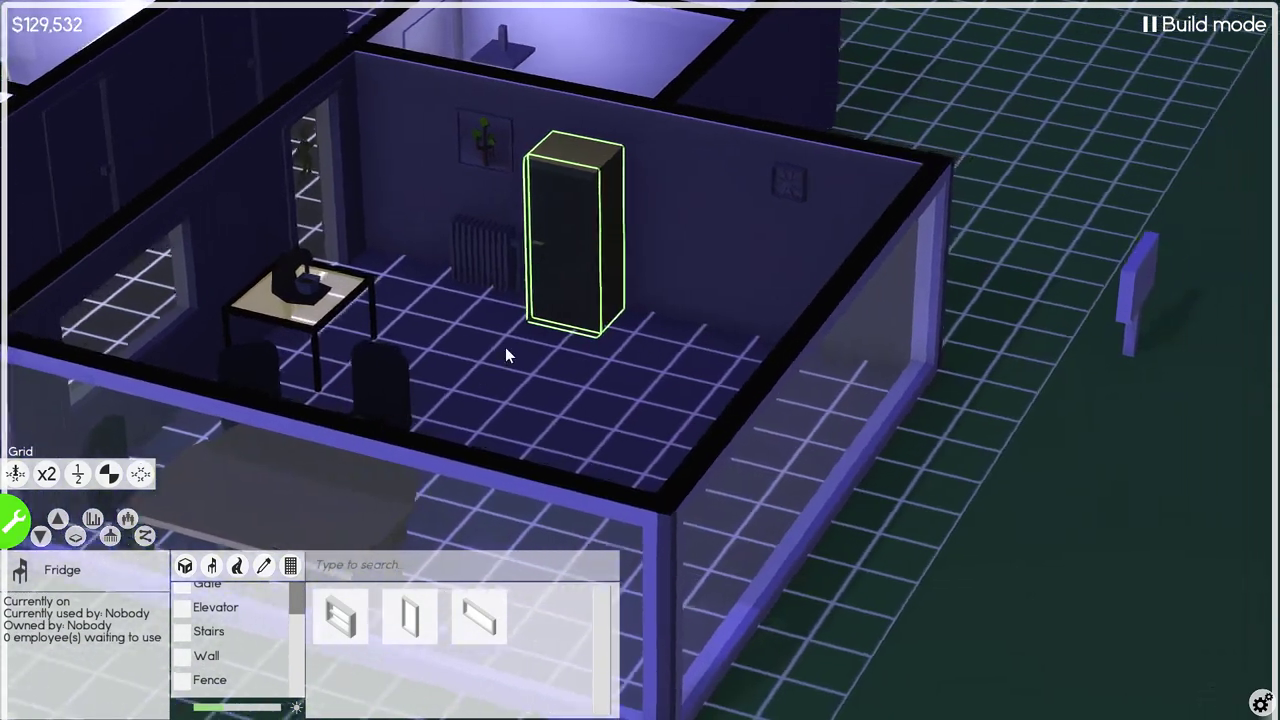
pyautogui.rightClick(575, 250)
pyautogui.click(549, 211)
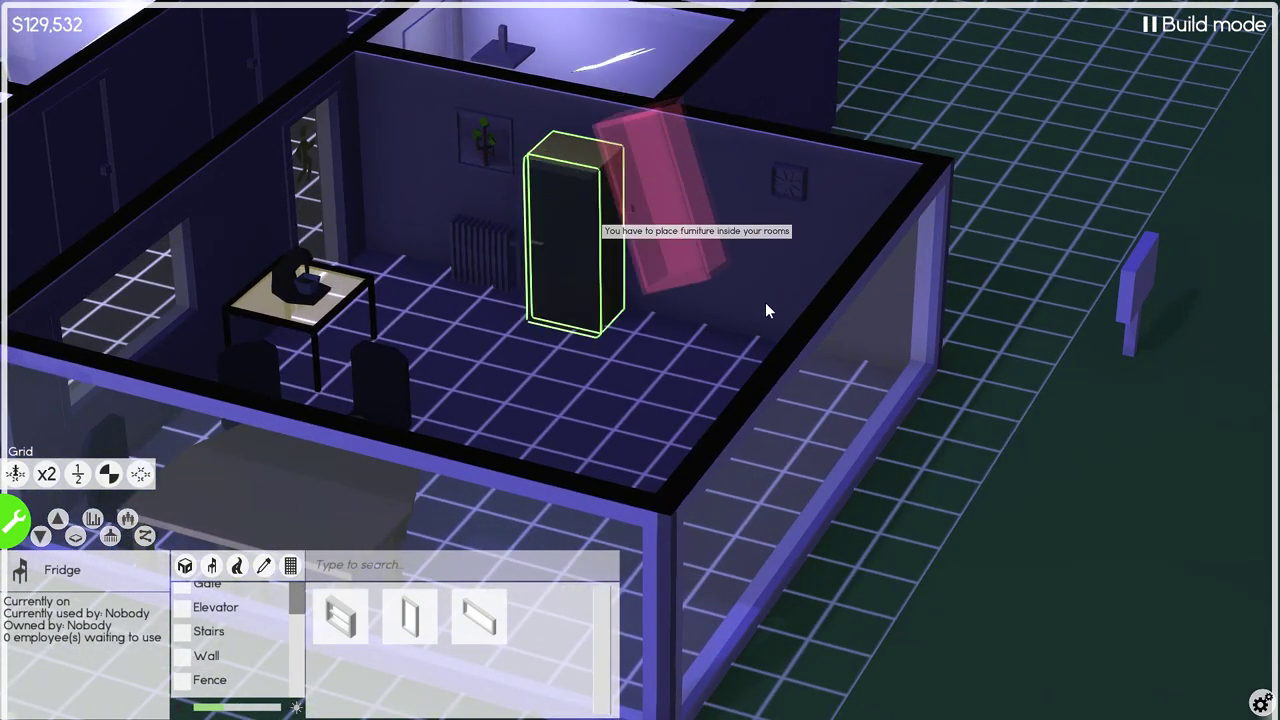
pyautogui.click(705, 342)
# Leave the painting in place, then rotate the end table and set it in the room centre
pyautogui.click(477, 140)
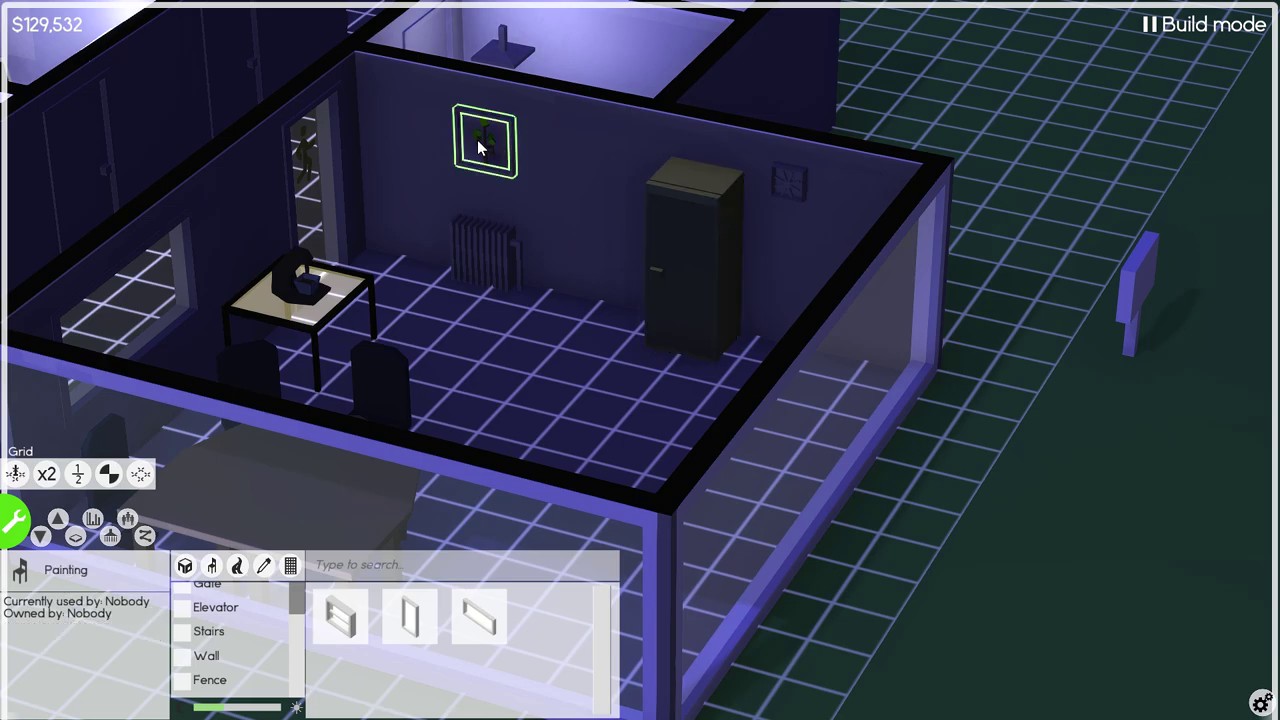
pyautogui.rightClick(477, 140)
pyautogui.click(470, 170)
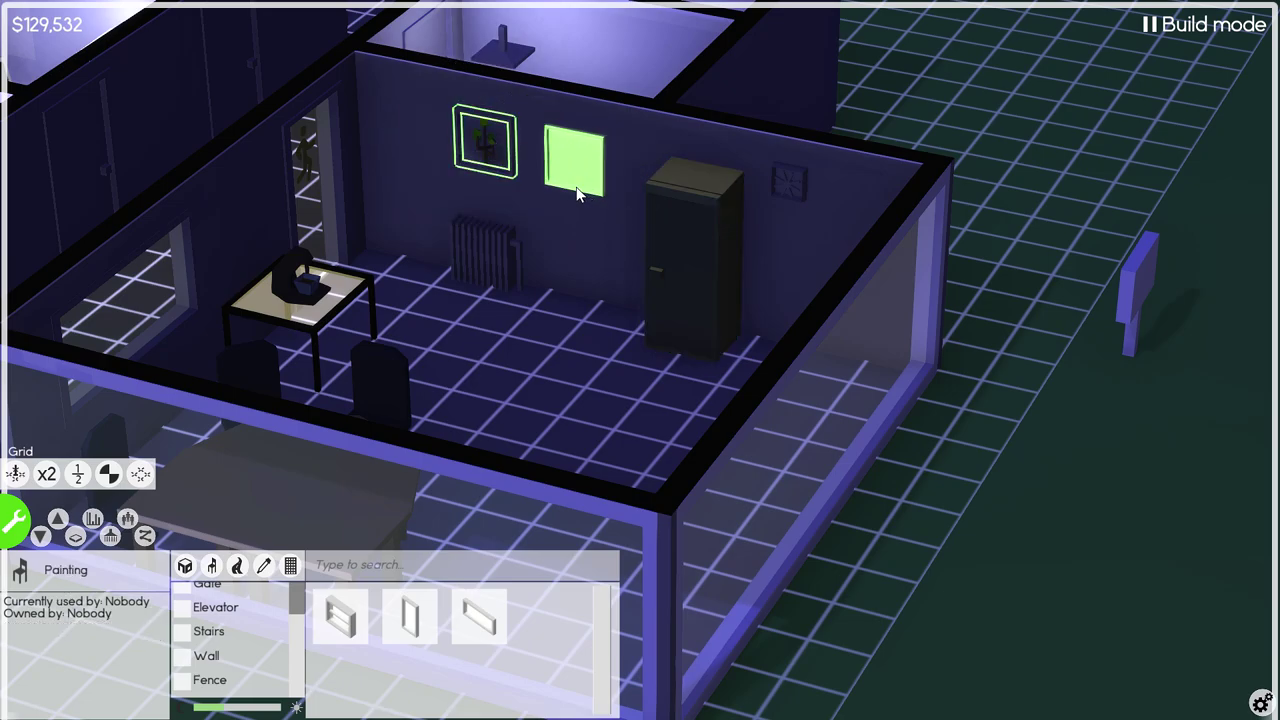
pyautogui.press('Escape')
pyautogui.moveTo(624, 316); pyautogui.dragTo(383, 375)
pyautogui.click(383, 375)
pyautogui.moveTo(514, 382); pyautogui.dragTo(397, 392)
pyautogui.rightClick(396, 336)
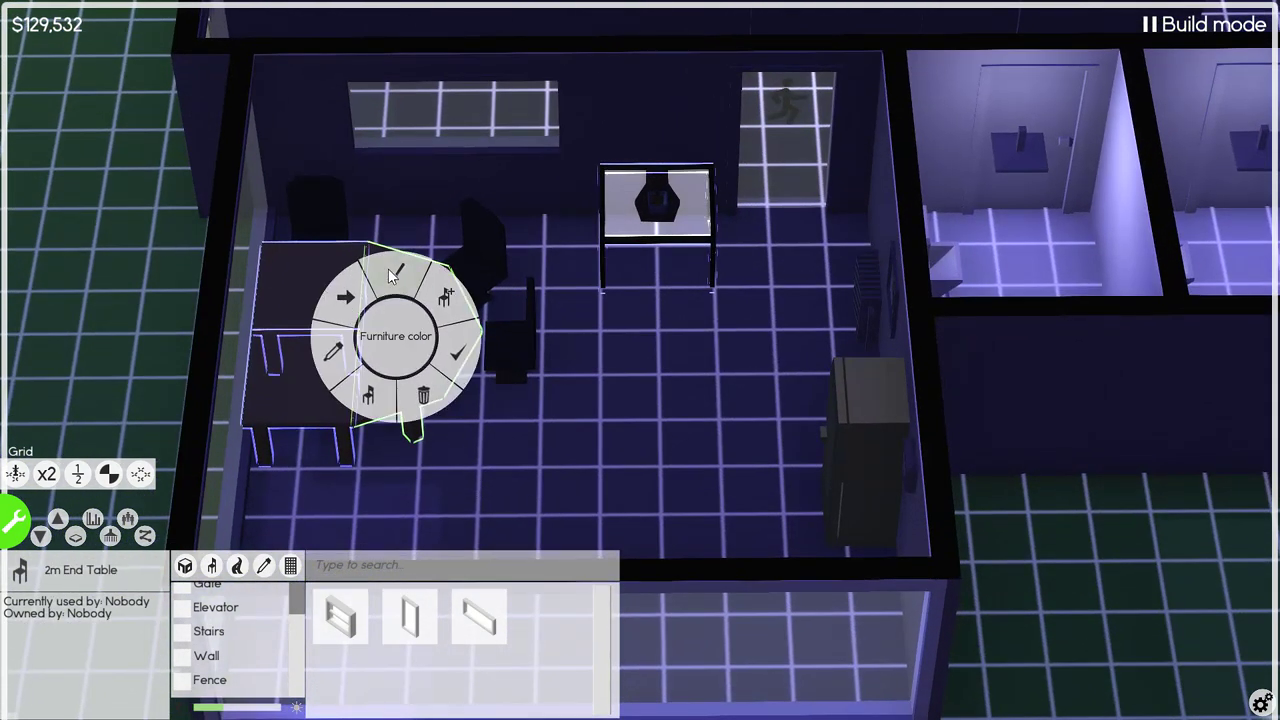
pyautogui.click(345, 298)
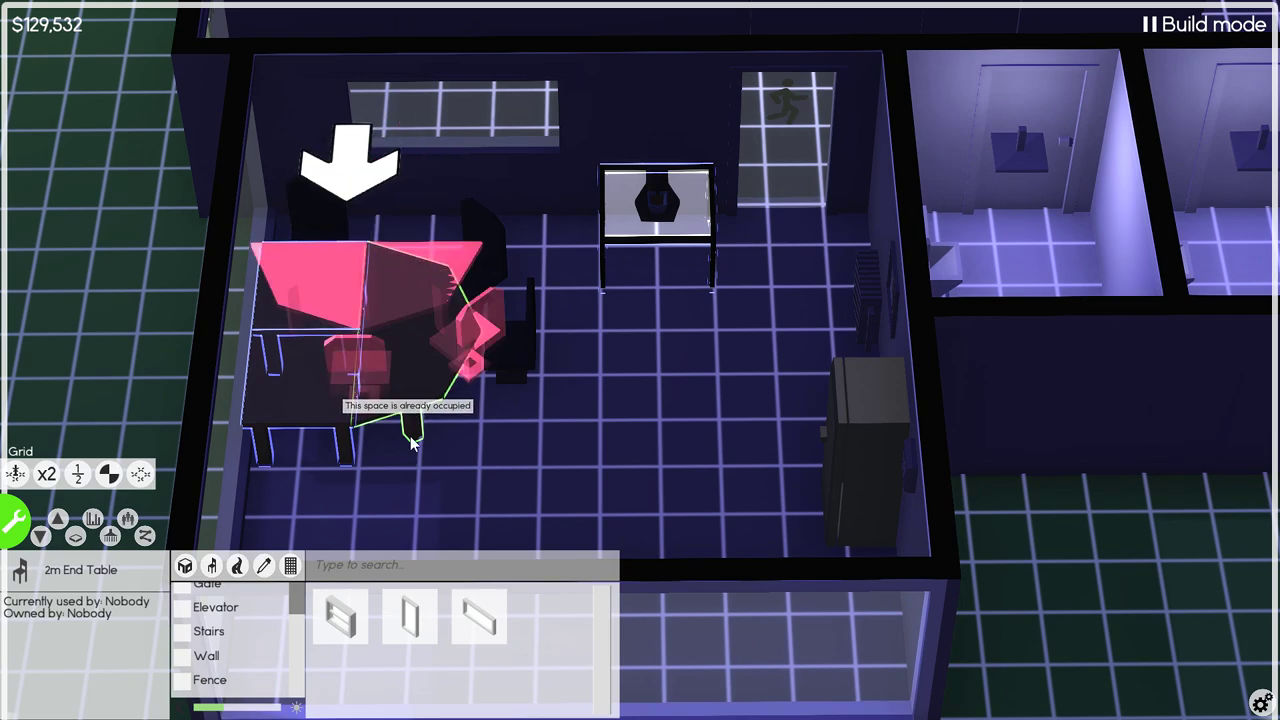
pyautogui.press('r')
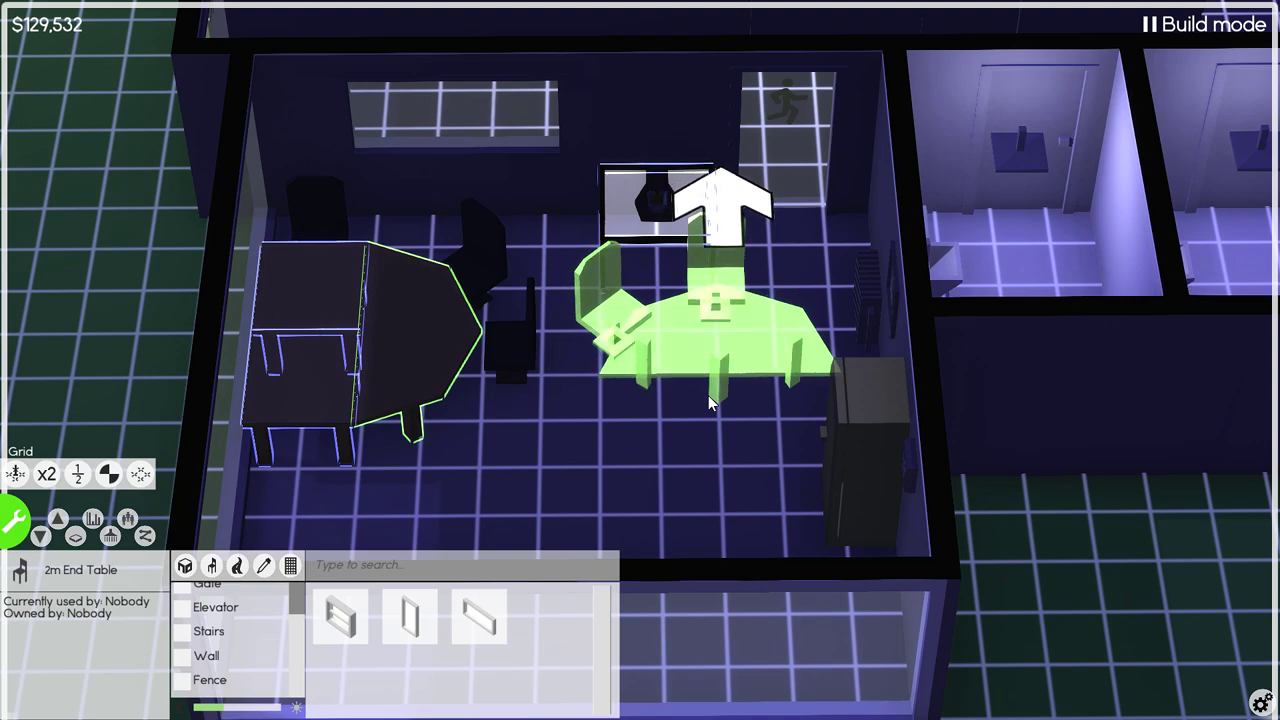
pyautogui.click(708, 395)
# Move the two left tables to the front of the room near the cabinet
pyautogui.click(355, 290)
pyautogui.keyDown('shift'); pyautogui.click(318, 375); pyautogui.keyUp('shift')
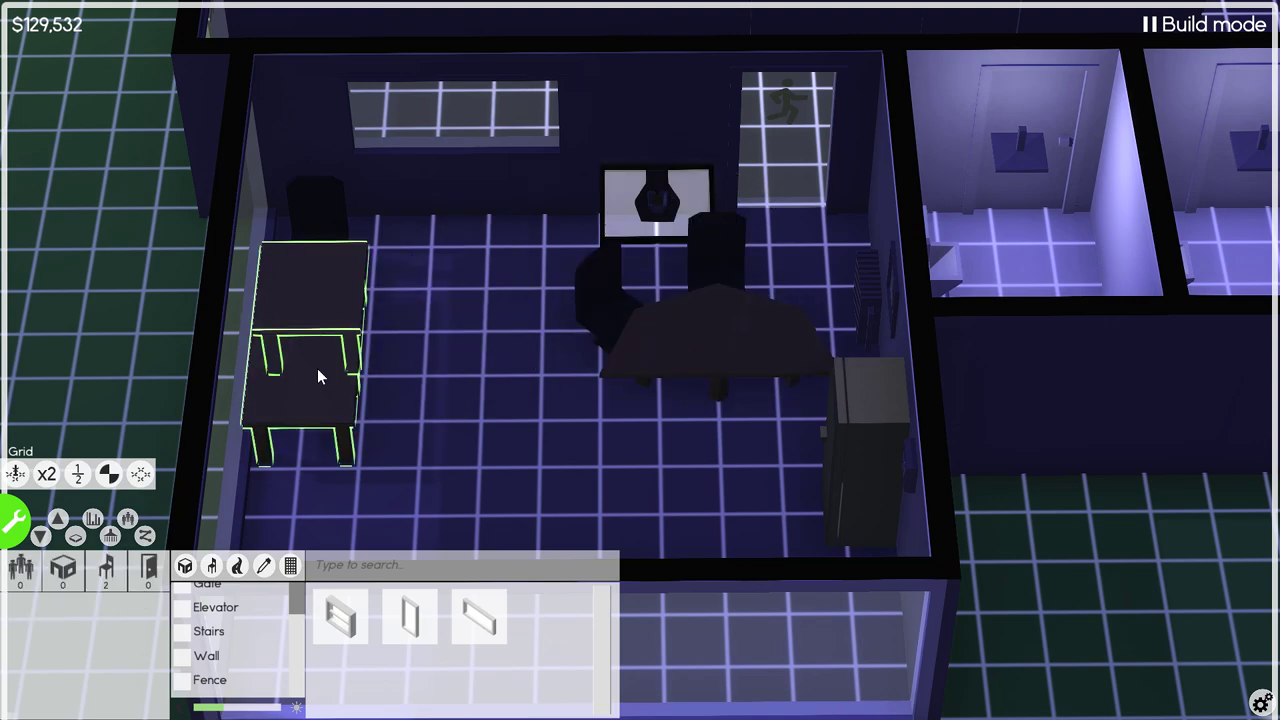
pyautogui.rightClick(333, 300)
pyautogui.click(283, 248)
pyautogui.click(700, 440)
pyautogui.click(671, 453)
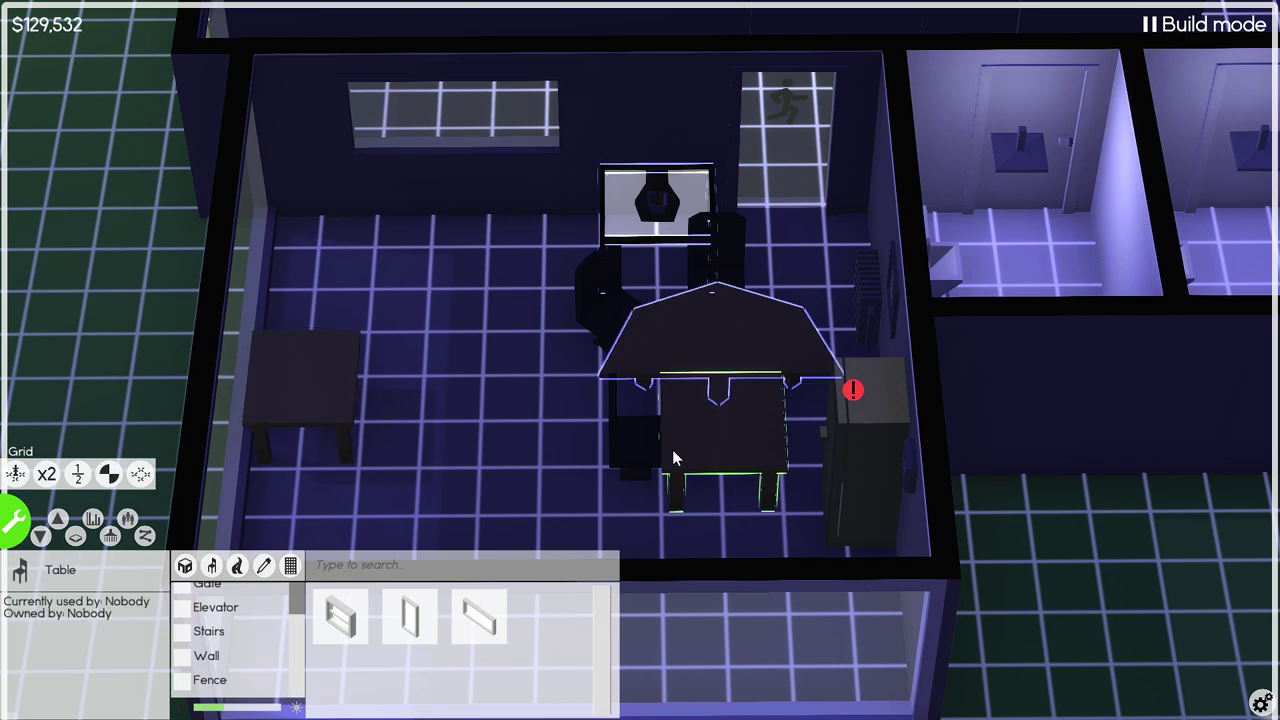
pyautogui.click(319, 401)
pyautogui.rightClick(319, 401)
pyautogui.click(268, 352)
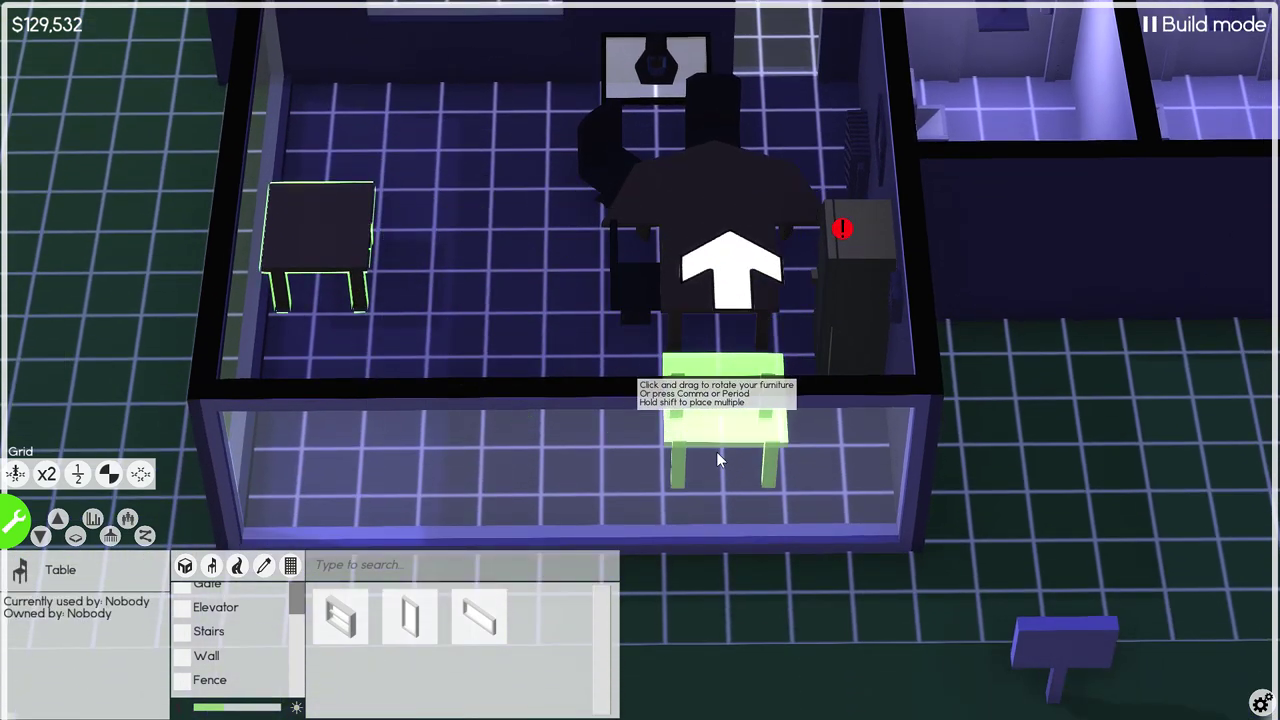
pyautogui.click(716, 451)
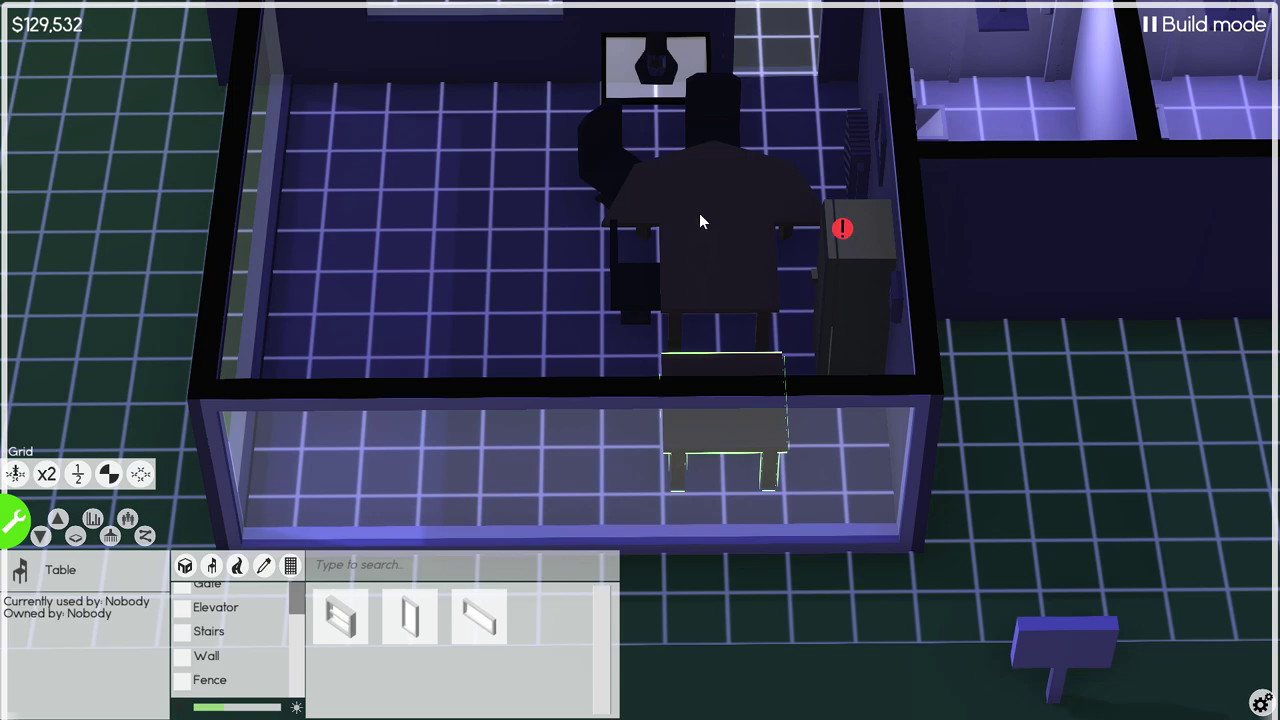
# Place the large end table by the left chairs and shift another table one tile right
pyautogui.click(698, 240)
pyautogui.rightClick(706, 279)
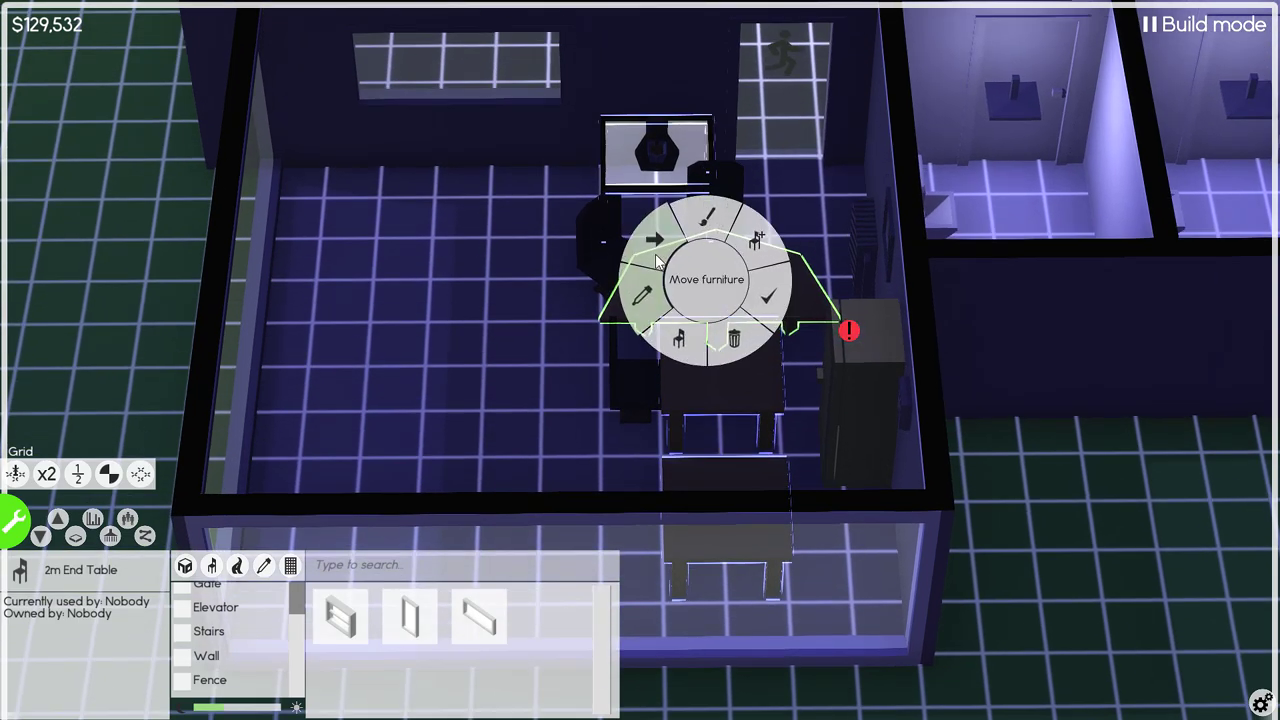
pyautogui.click(690, 250)
pyautogui.click(400, 285)
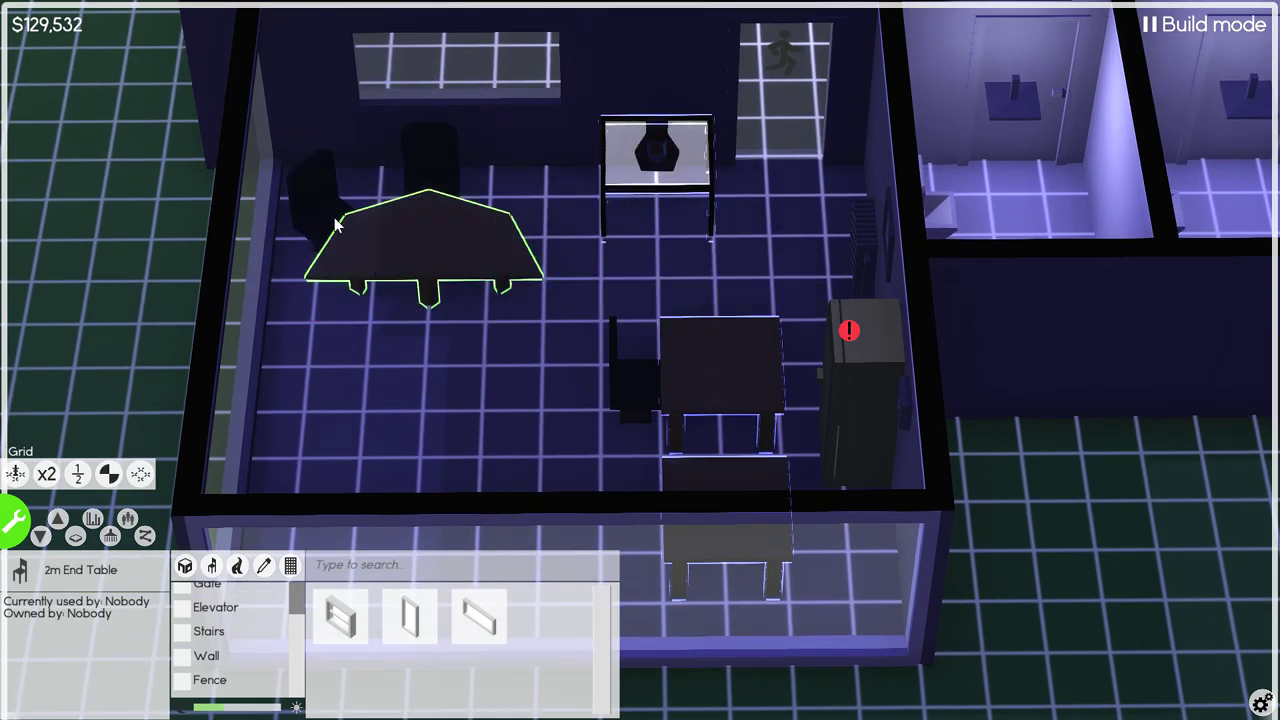
pyautogui.moveTo(456, 220); pyautogui.dragTo(438, 448)
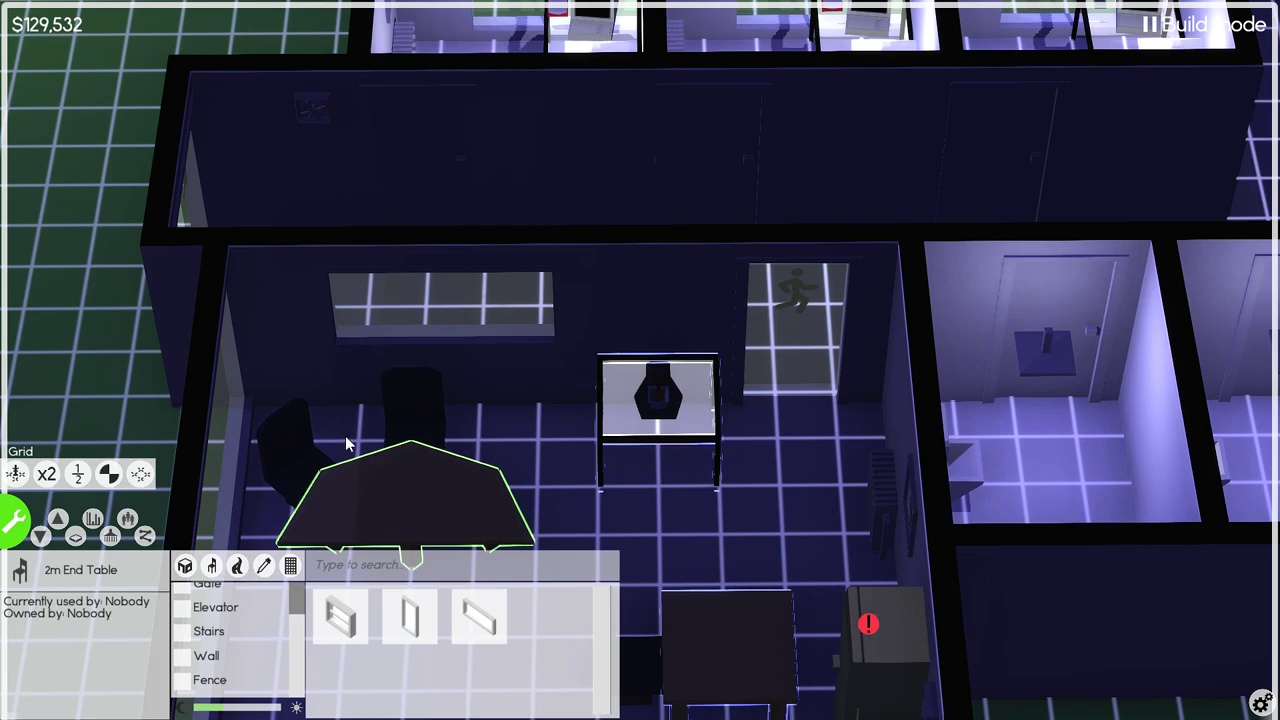
pyautogui.moveTo(345, 435); pyautogui.dragTo(418, 361)
pyautogui.scroll(2, 418, 361)
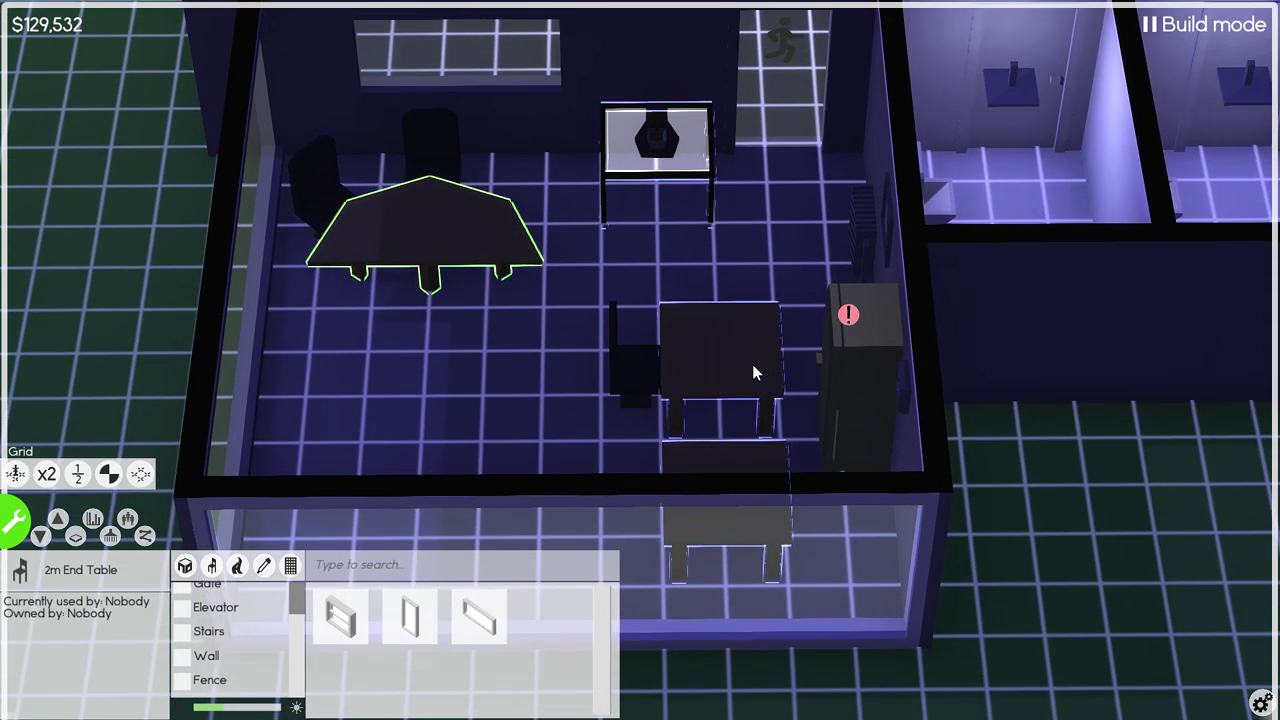
pyautogui.rightClick(396, 208)
pyautogui.click(366, 165)
pyautogui.click(502, 262)
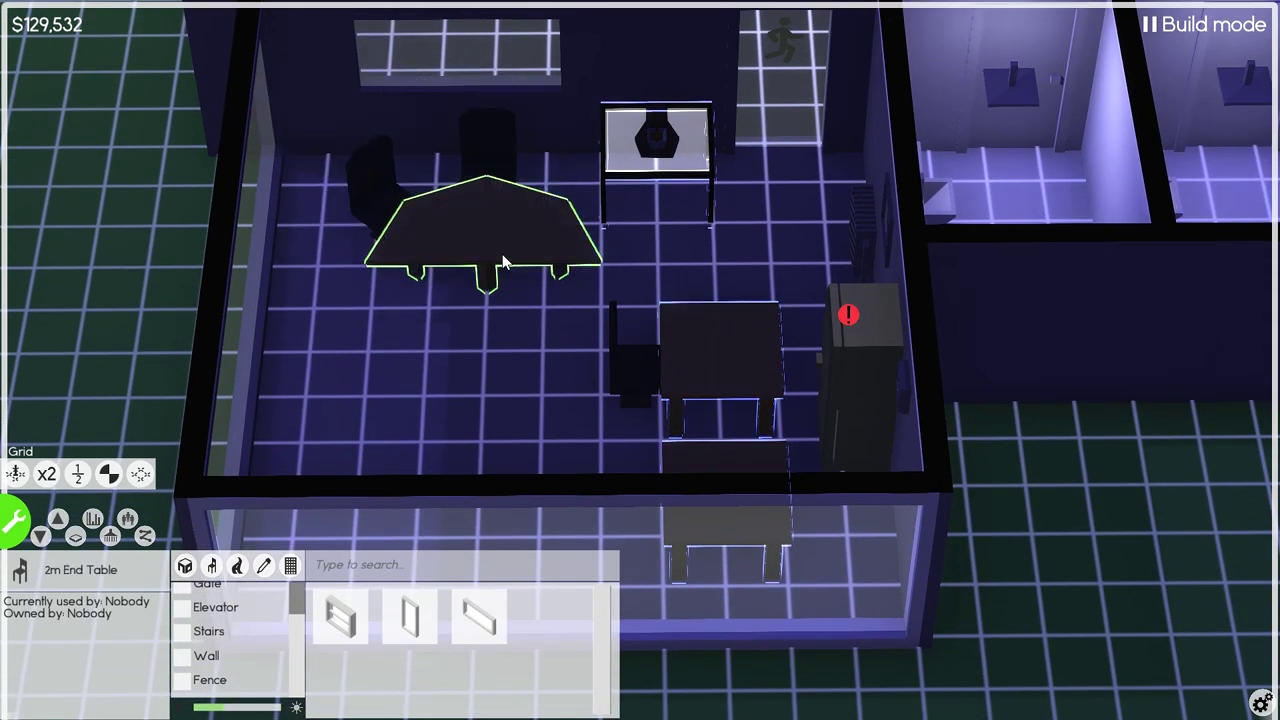
# Move the square table and one more table beside the end table to form a group
pyautogui.click(696, 366)
pyautogui.rightClick(703, 363)
pyautogui.click(690, 330)
pyautogui.click(424, 360)
pyautogui.rightClick(698, 456)
pyautogui.click(691, 425)
pyautogui.click(555, 349)
pyautogui.scroll(-3, 545, 356)
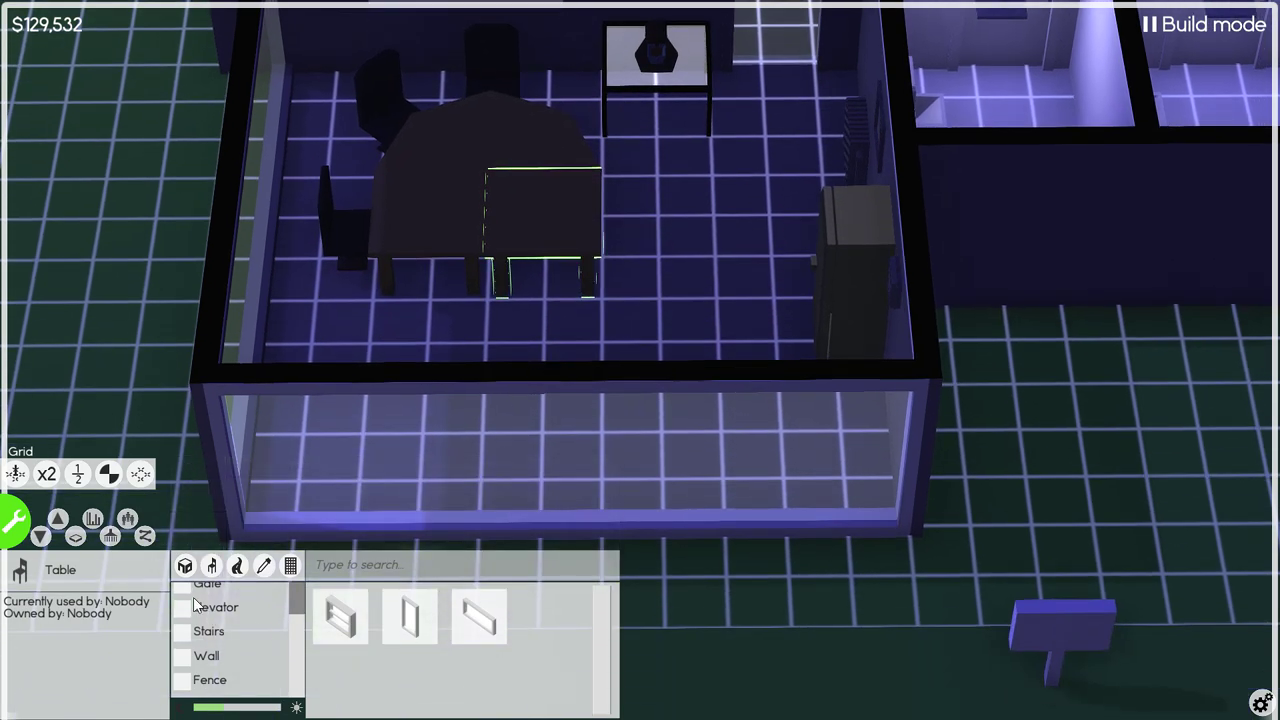
# Place two new tables in the meeting room
pyautogui.click(211, 566)
pyautogui.click(184, 635)
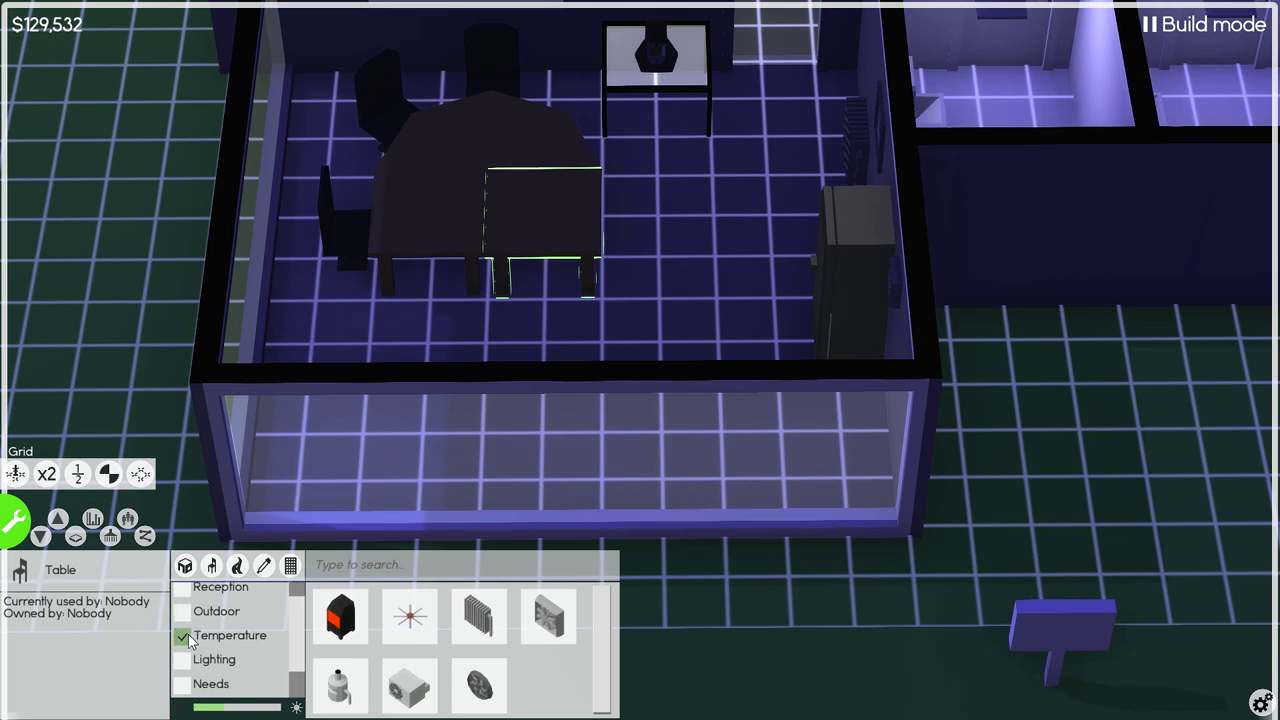
pyautogui.click(184, 635)
pyautogui.click(340, 616)
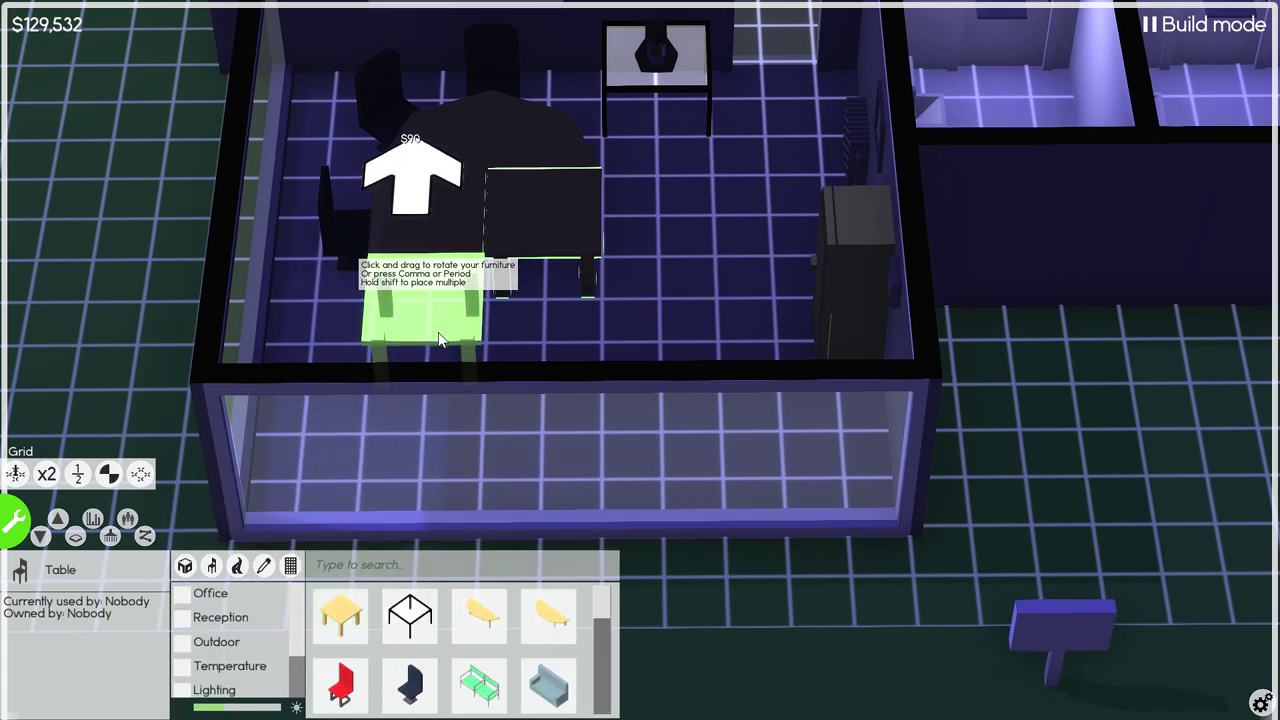
pyautogui.click(440, 340)
pyautogui.click(340, 616)
pyautogui.click(545, 300)
# Add 2m end table pieces to both ends of the conference table
pyautogui.moveTo(530, 408); pyautogui.dragTo(960, 442)
pyautogui.click(550, 615)
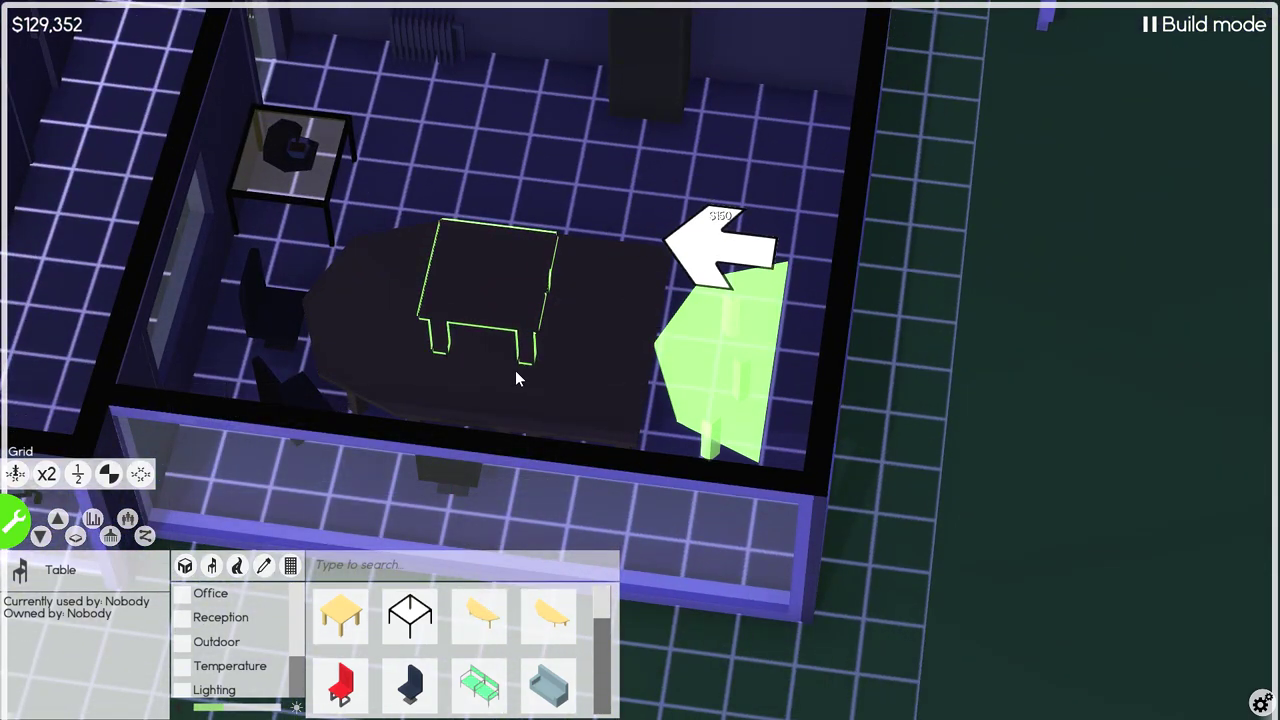
pyautogui.click(515, 370)
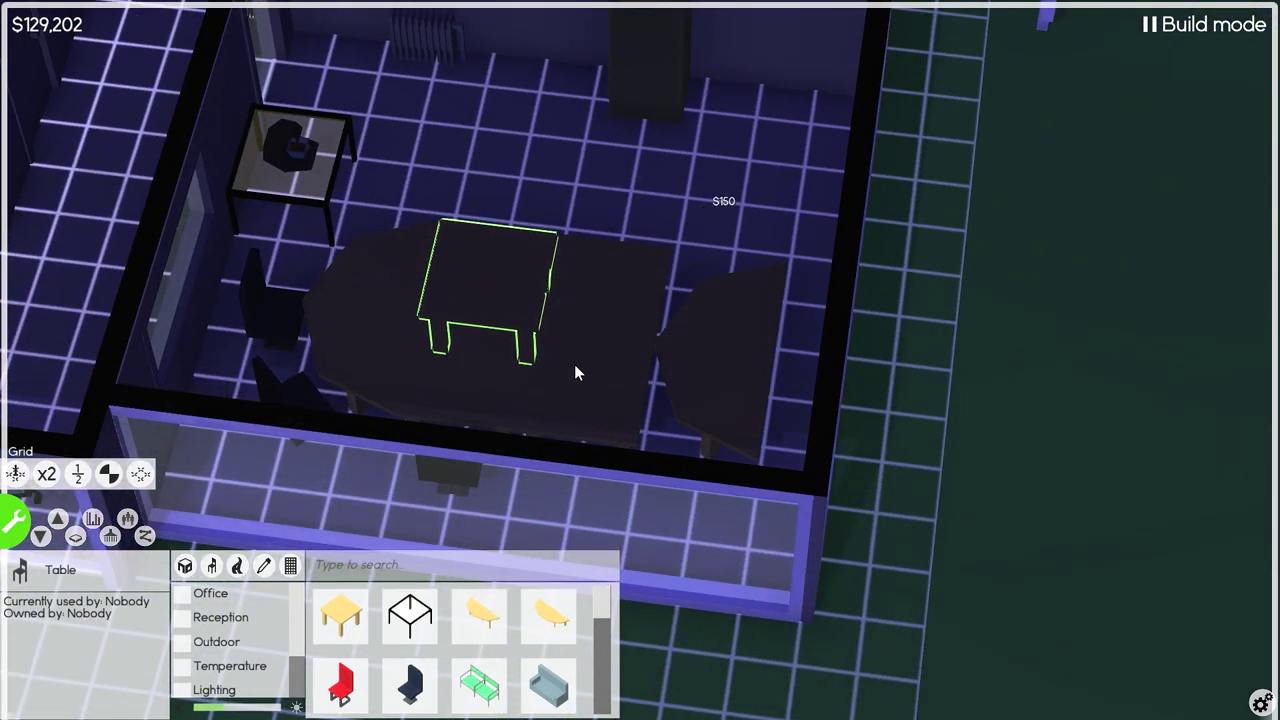
pyautogui.rightClick(714, 370)
pyautogui.click(714, 370)
pyautogui.rightClick(710, 379)
pyautogui.click(712, 378)
pyautogui.scroll(-2, 732, 375)
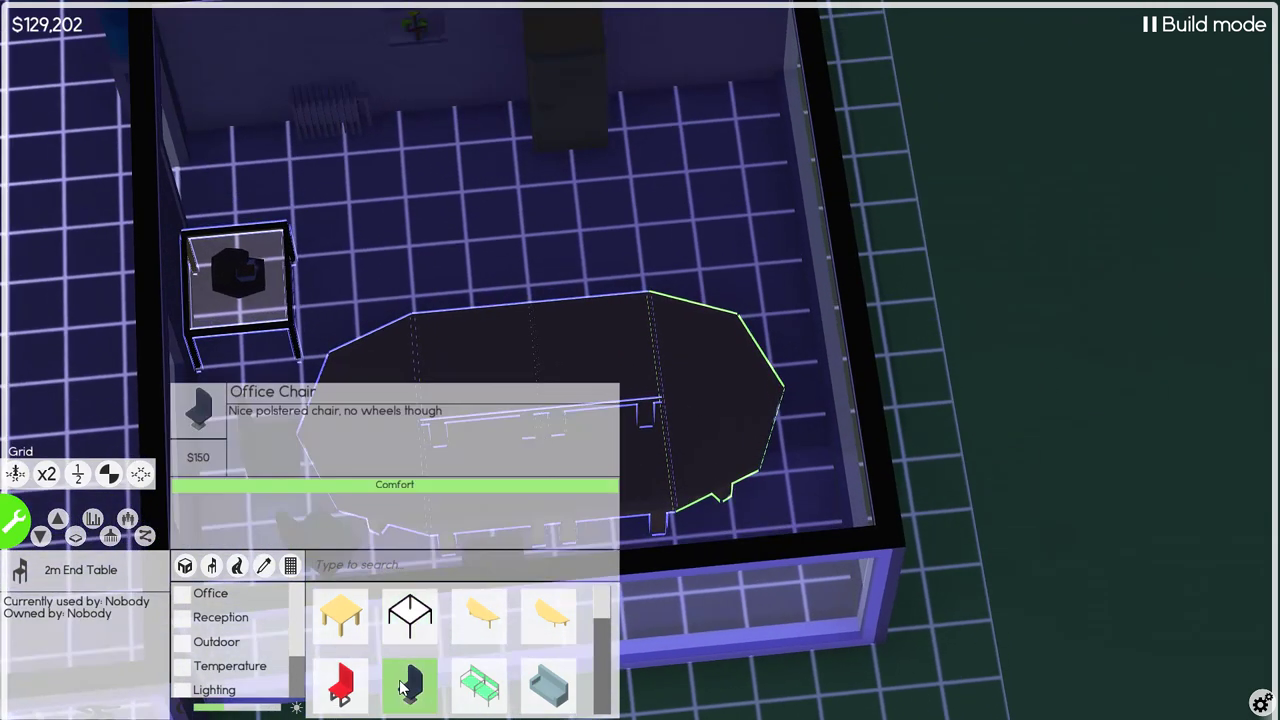
# Place six office chairs around the conference table
pyautogui.click(410, 685)
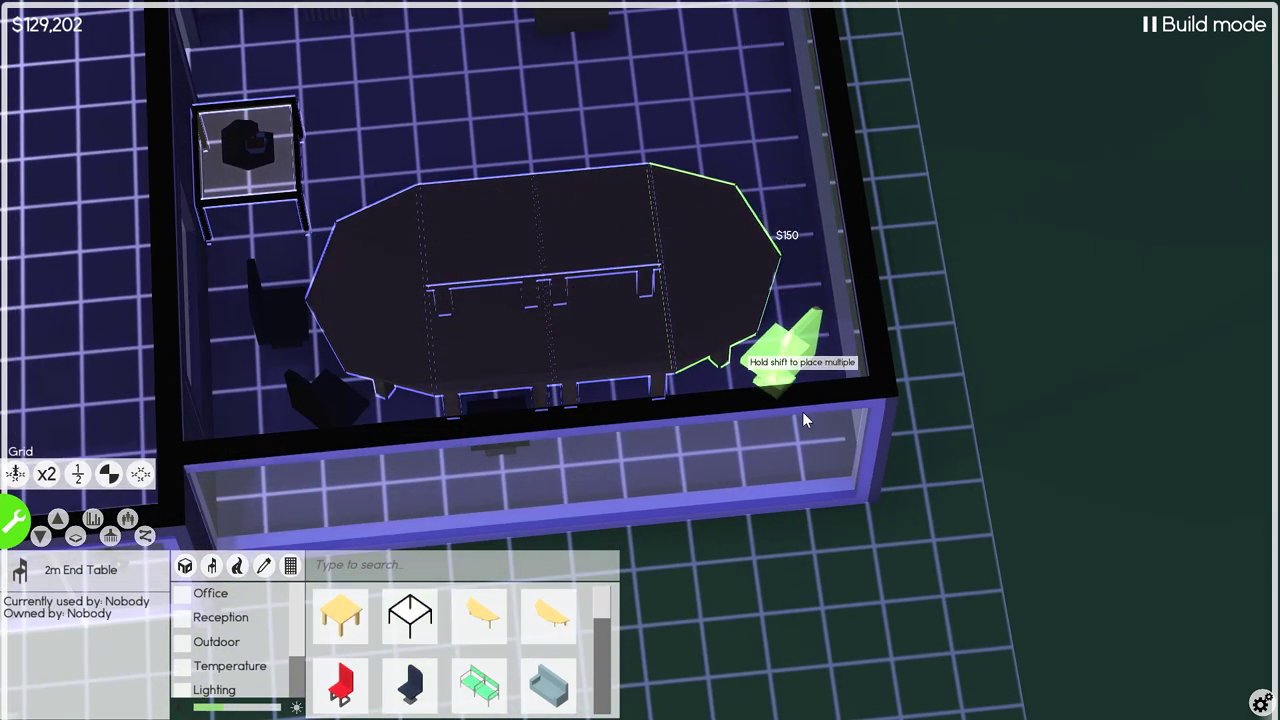
pyautogui.click(805, 365)
pyautogui.click(805, 290)
pyautogui.click(786, 209)
pyautogui.click(588, 172)
pyautogui.click(493, 195)
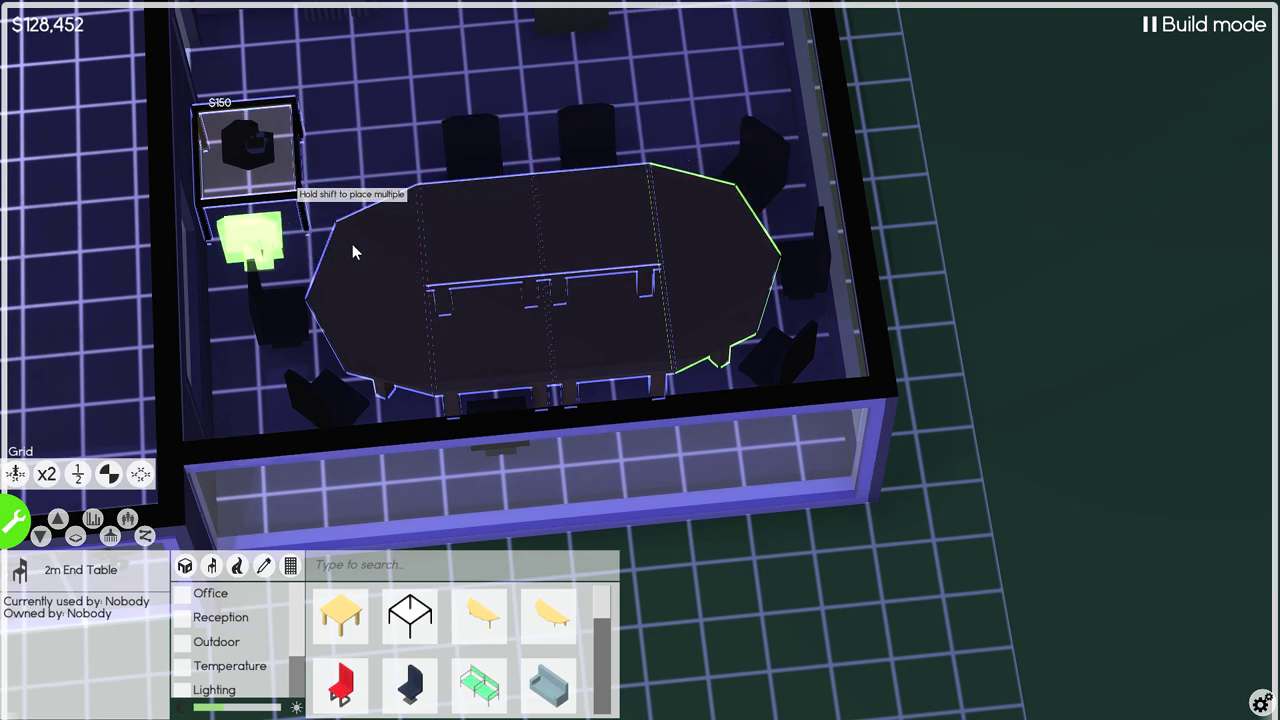
pyautogui.click(353, 250)
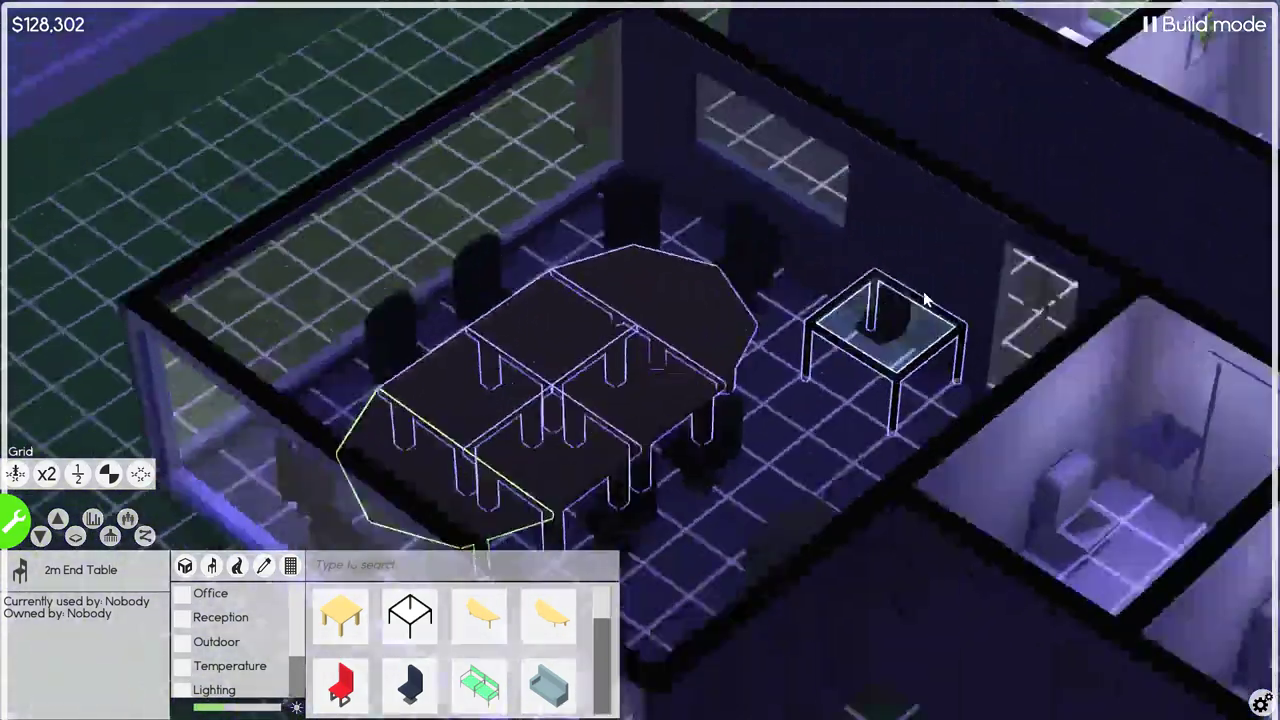
# Move the glass table beside the cabinet and add one more office chair at the table
pyautogui.click(790, 305)
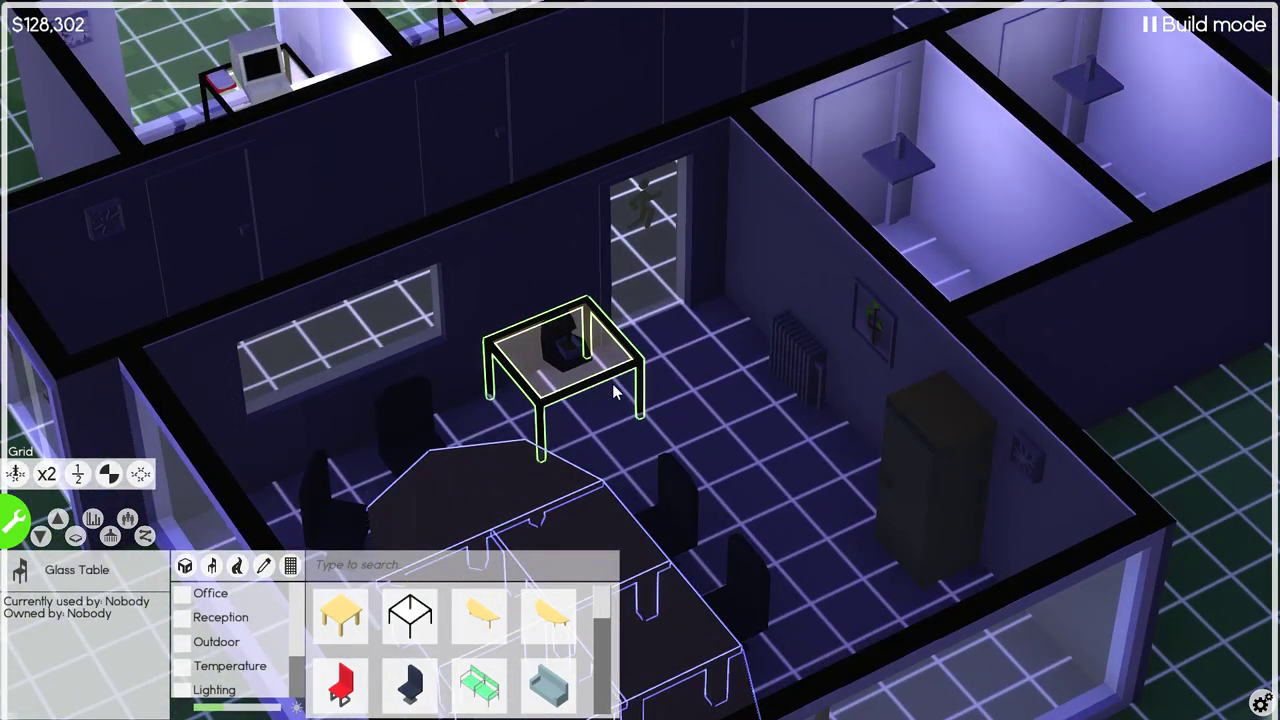
pyautogui.rightClick(614, 392)
pyautogui.click(575, 370)
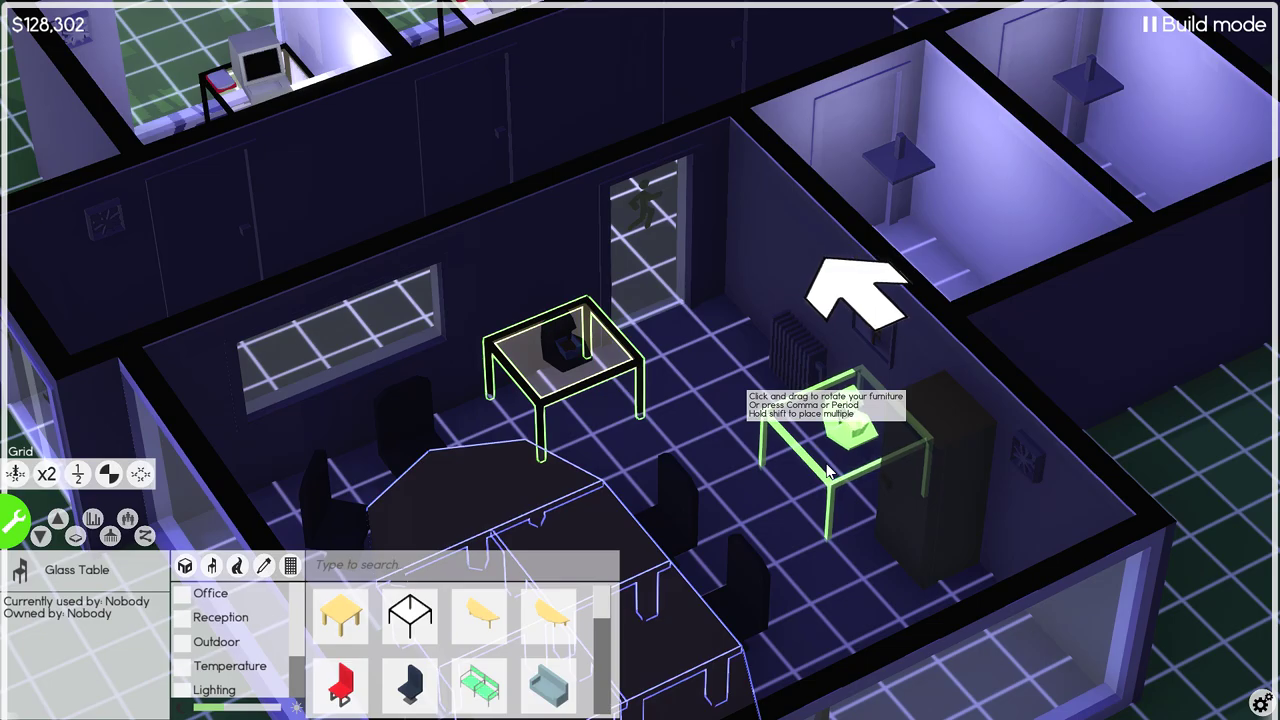
pyautogui.click(830, 470)
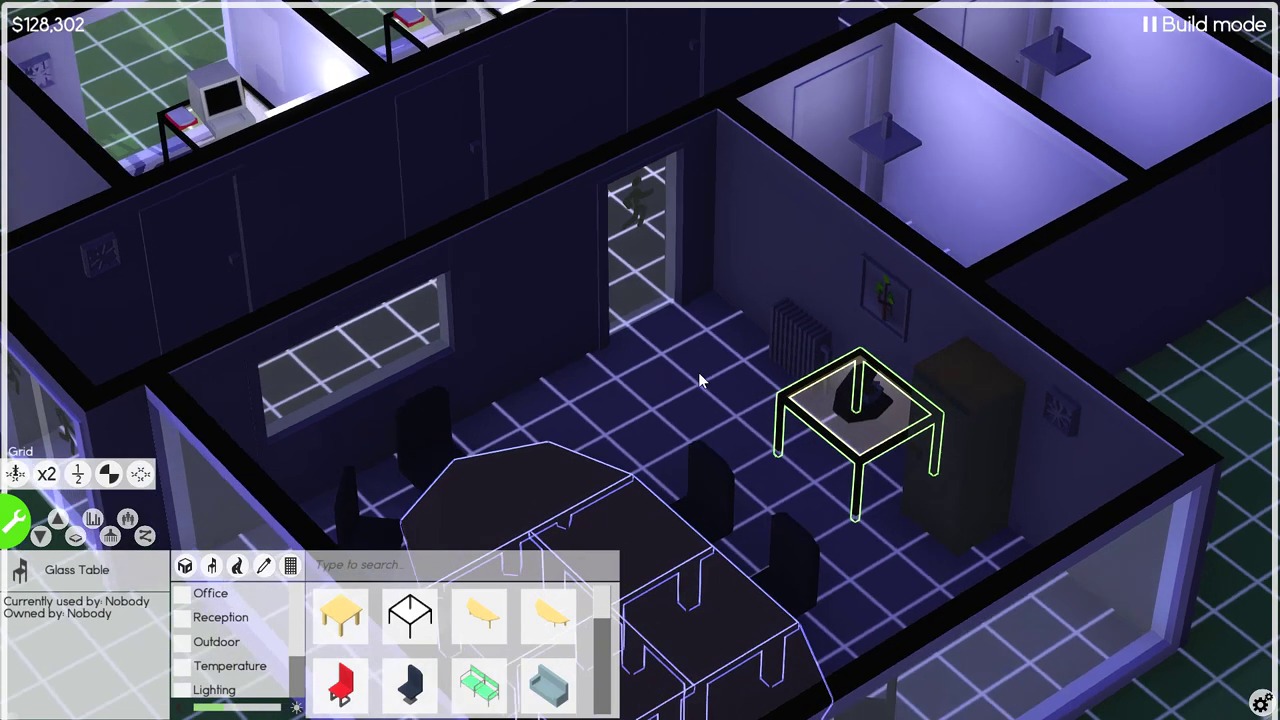
pyautogui.moveTo(735, 372)
pyautogui.mouseDown()
pyautogui.moveTo(489, 422)
pyautogui.moveTo(640, 360)
pyautogui.mouseUp()
pyautogui.click(410, 684)
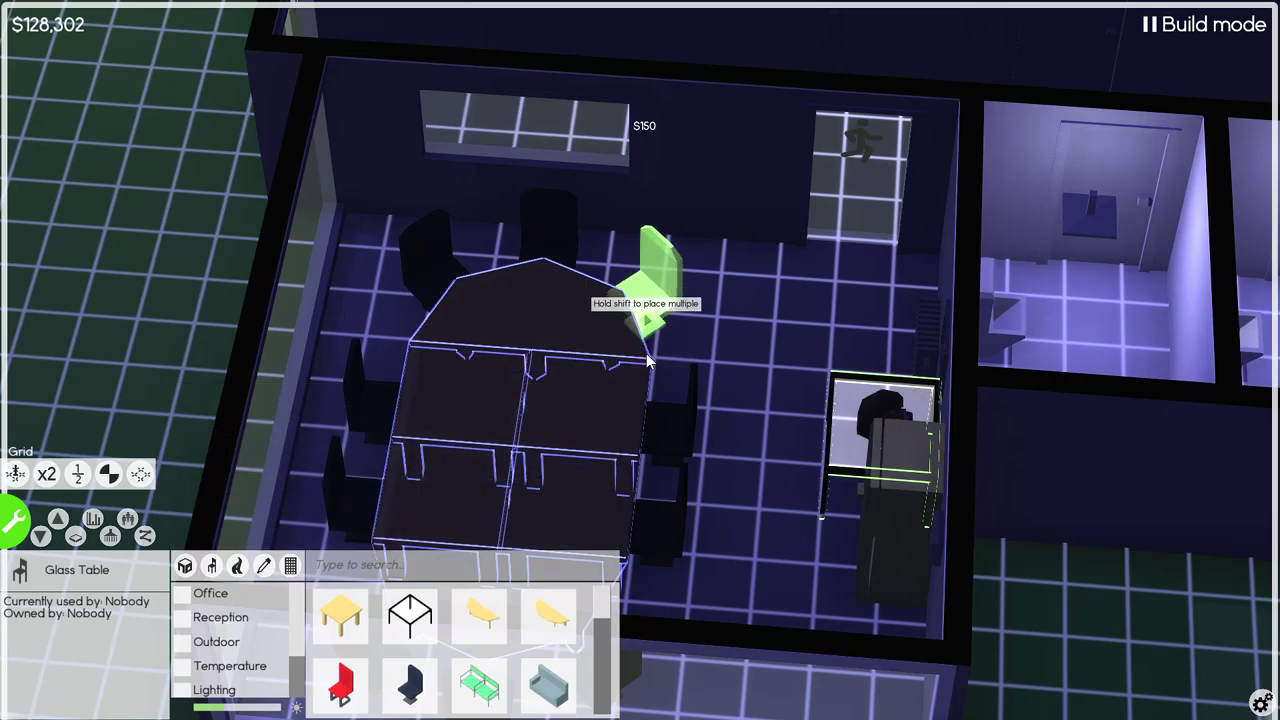
pyautogui.click(648, 362)
pyautogui.scroll(-3, 587, 333)
# Confirm the finished conference table arrangement and review the room
pyautogui.moveTo(547, 319)
pyautogui.mouseDown()
pyautogui.moveTo(235, 287)
pyautogui.moveTo(476, 264)
pyautogui.mouseUp()
pyautogui.rightClick(514, 291)
pyautogui.click(567, 328)
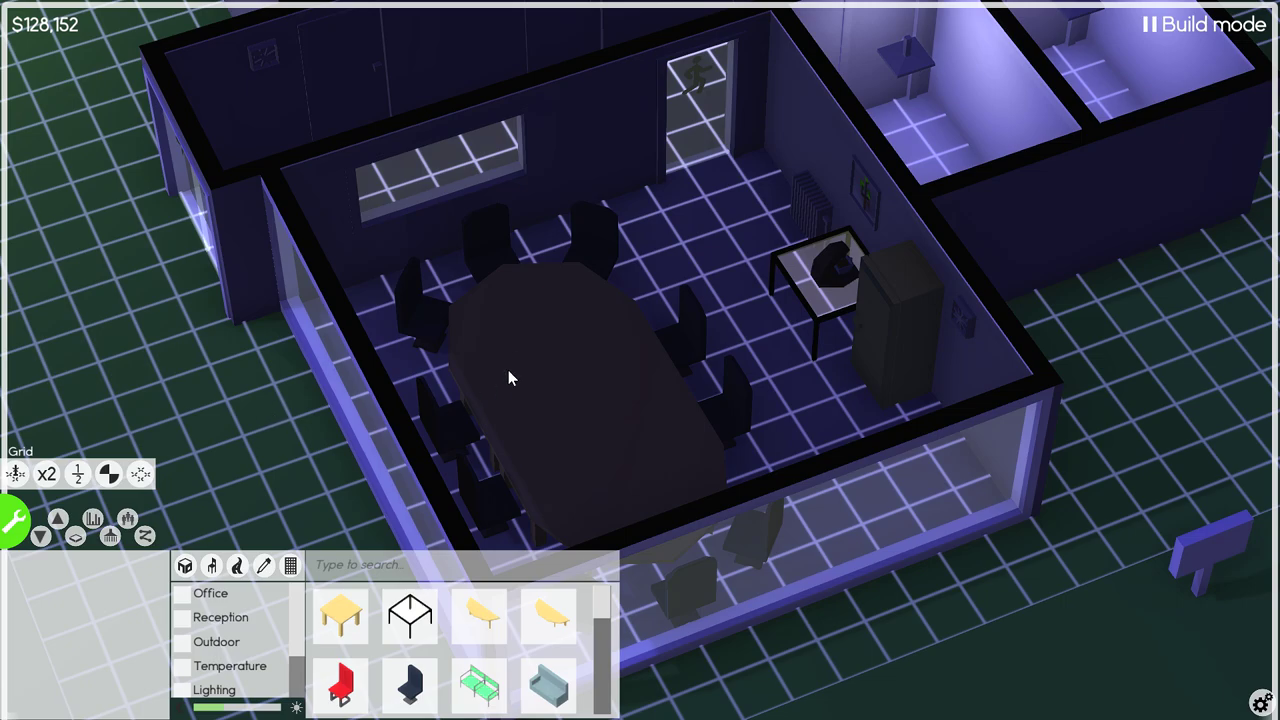
pyautogui.scroll(-2, 556, 432)
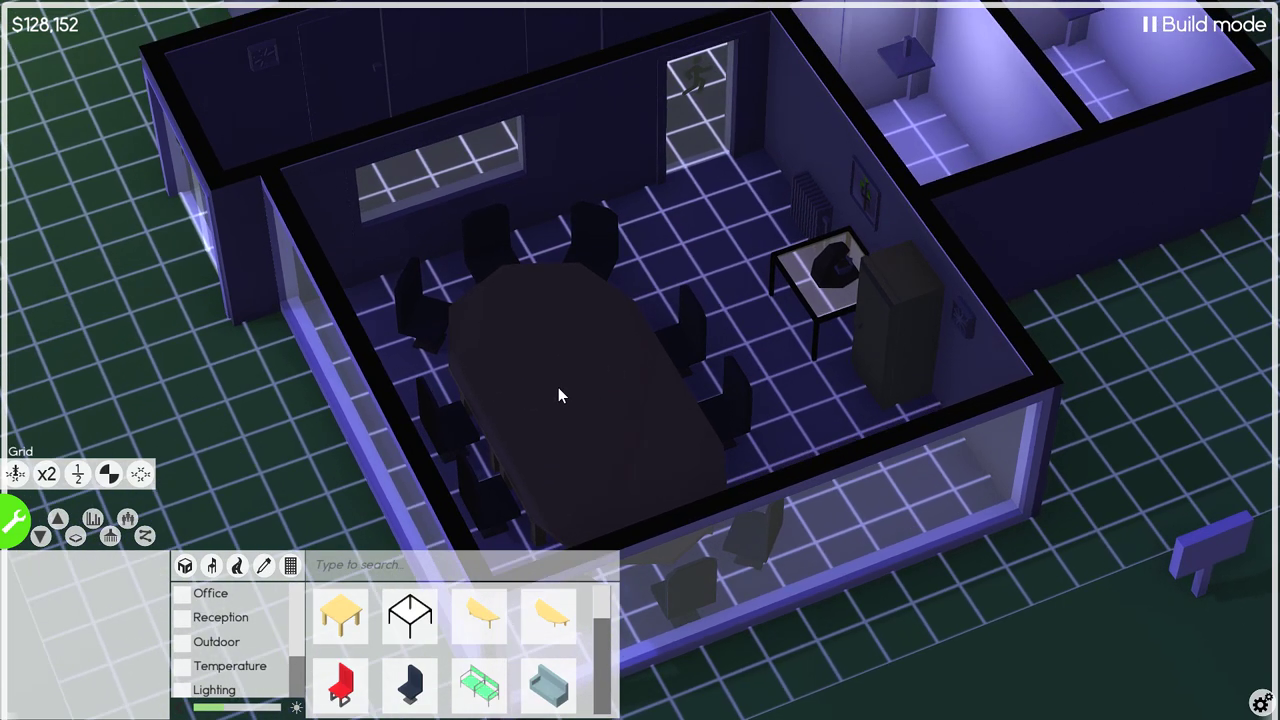
pyautogui.scroll(2, 558, 387)
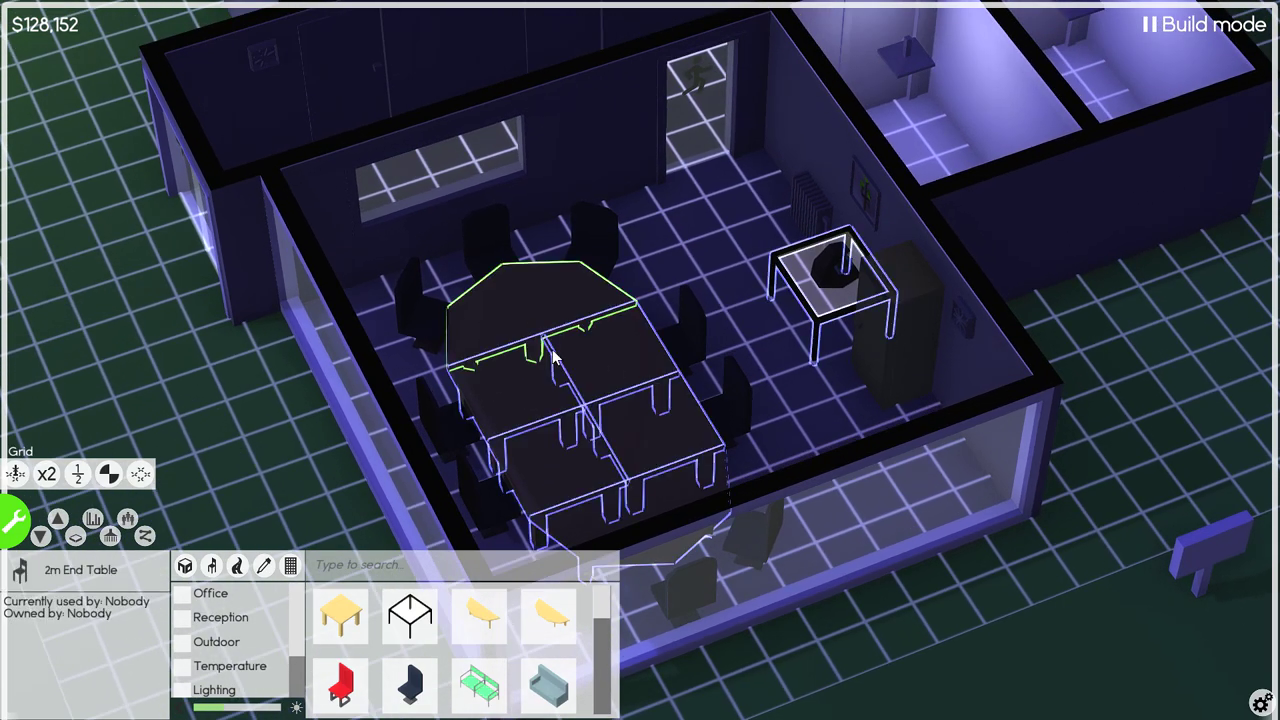
pyautogui.scroll(-3, 575, 385)
pyautogui.moveTo(274, 336)
pyautogui.mouseDown()
pyautogui.moveTo(805, 295)
pyautogui.moveTo(616, 292)
pyautogui.mouseUp()
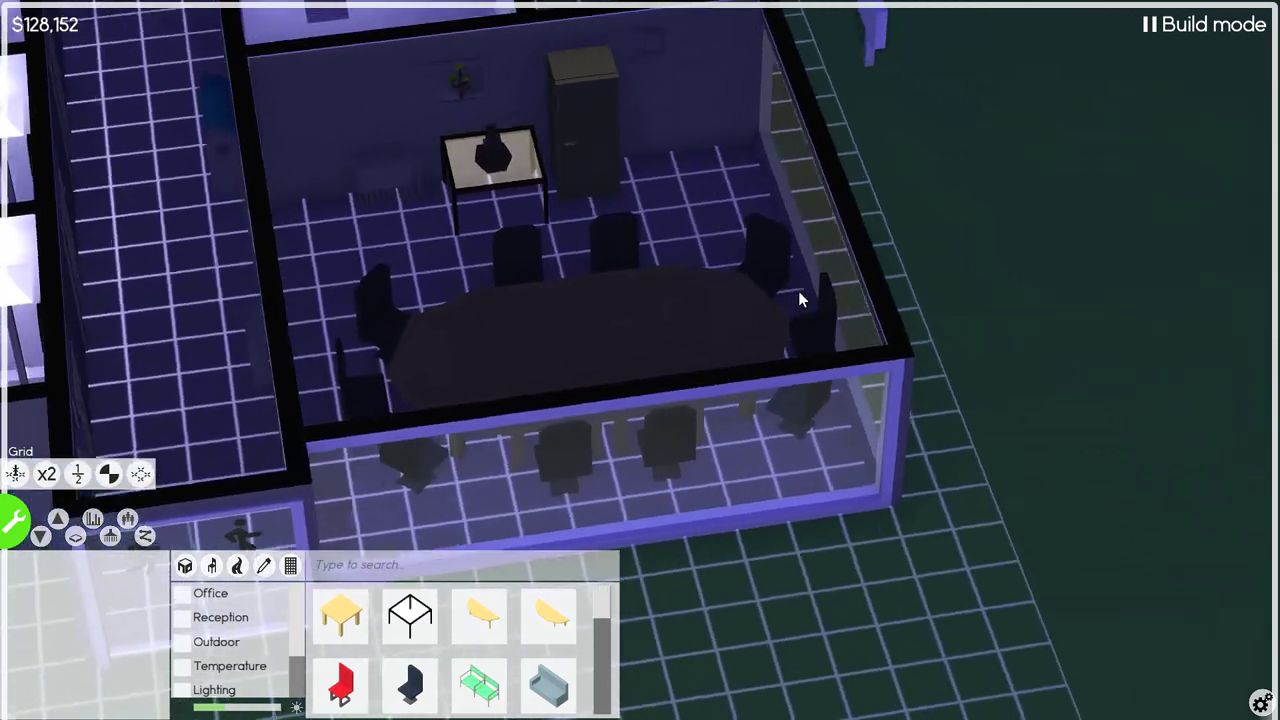
pyautogui.scroll(3, 616, 292)
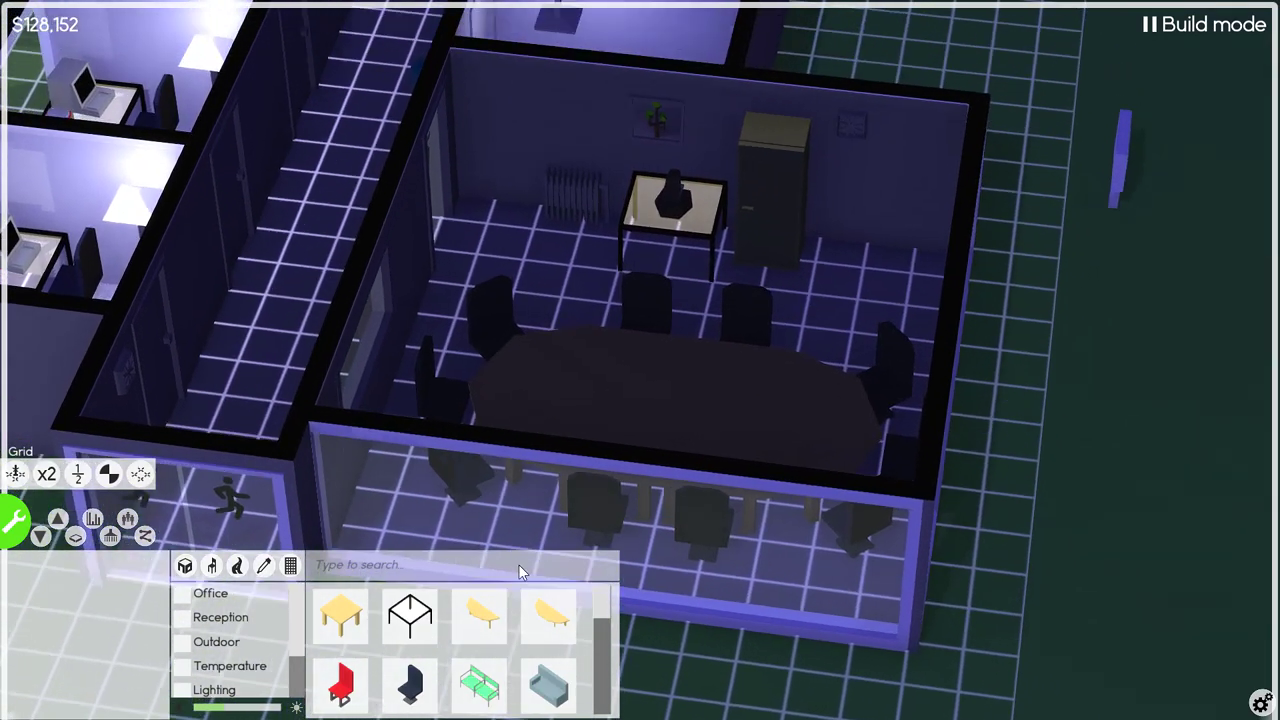
# Show ceiling furniture and place two lamps in the meeting room
pyautogui.click(183, 618)
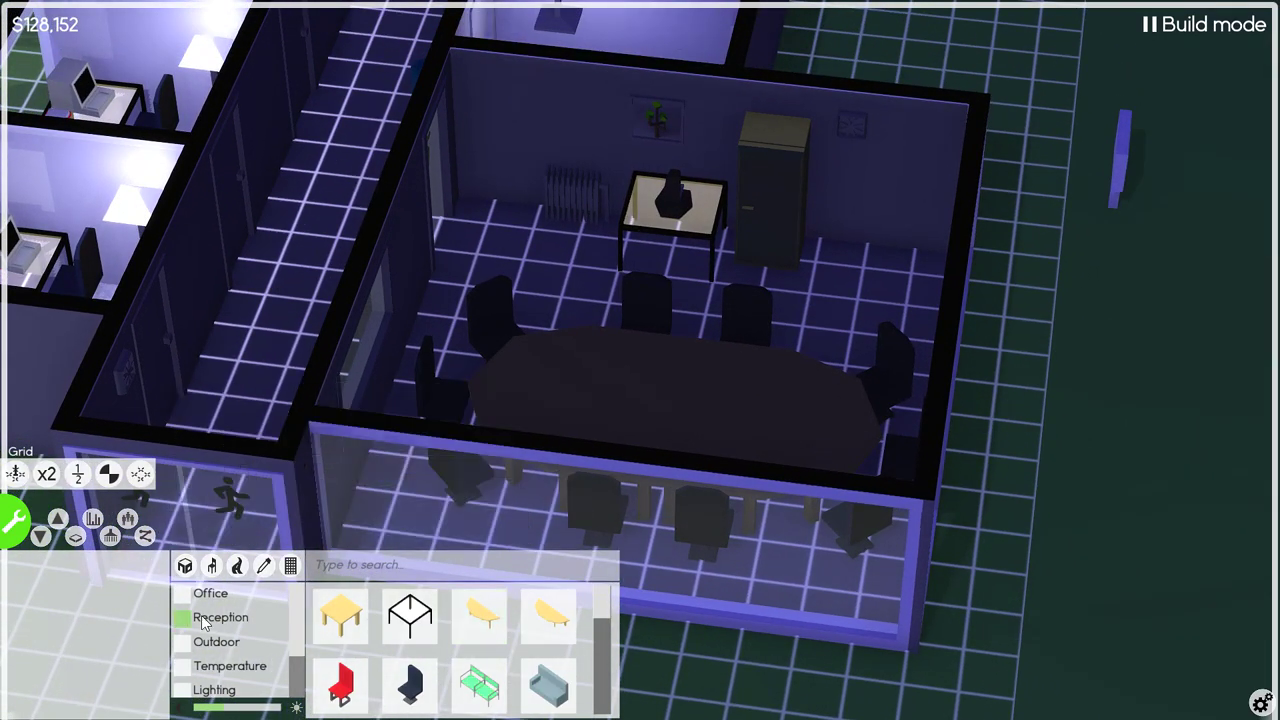
pyautogui.click(110, 537)
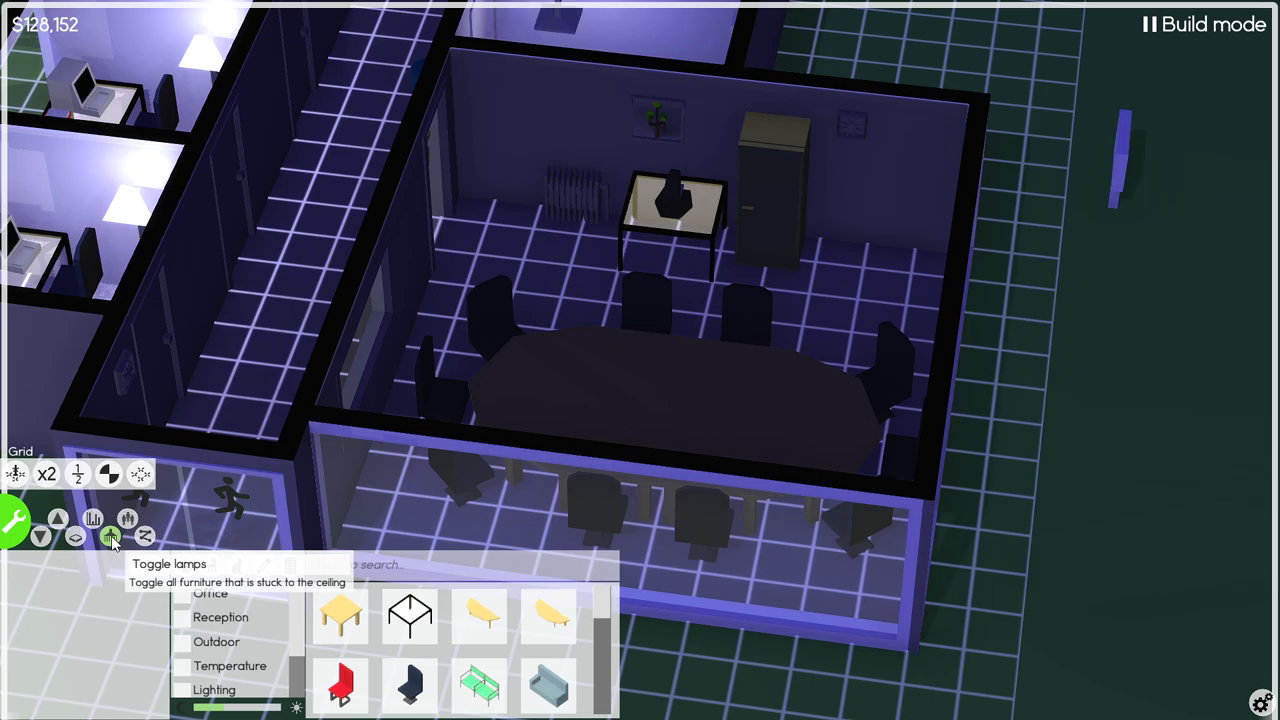
pyautogui.moveTo(760, 300); pyautogui.dragTo(560, 300)
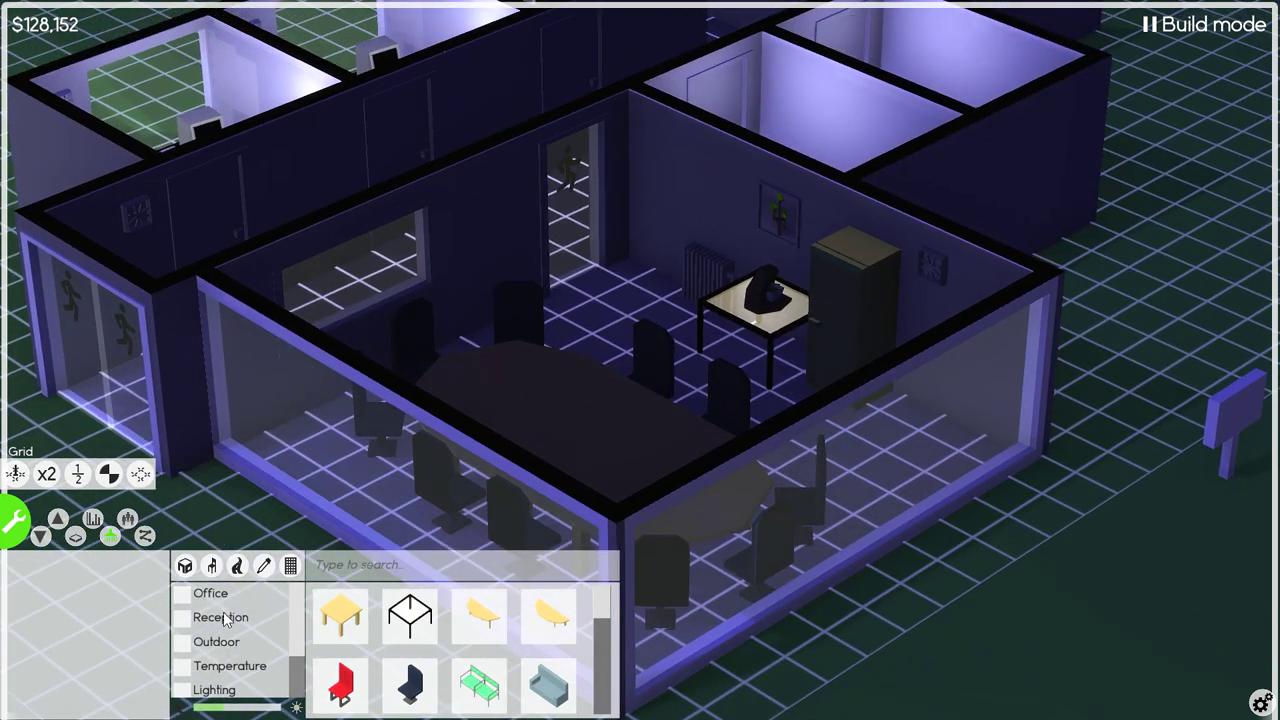
pyautogui.click(210, 689)
pyautogui.click(340, 615)
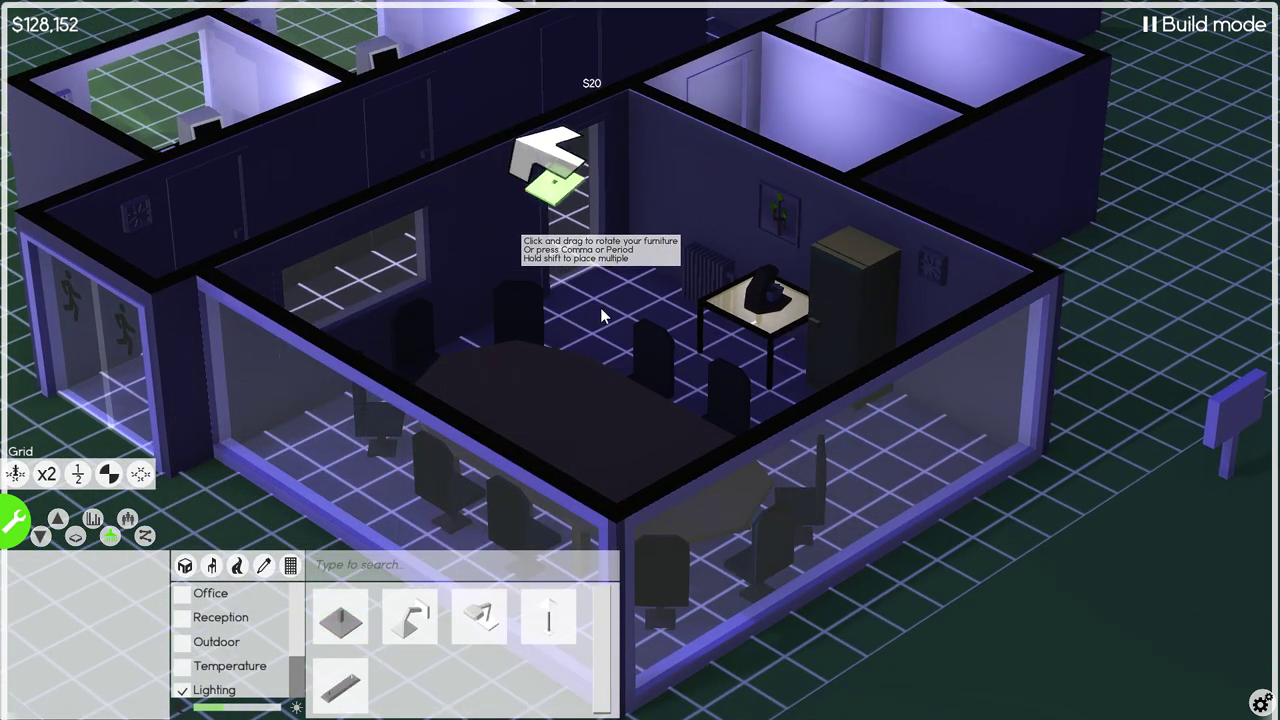
pyautogui.moveTo(545, 300); pyautogui.dragTo(545, 428)
pyautogui.scroll(2, 545, 420)
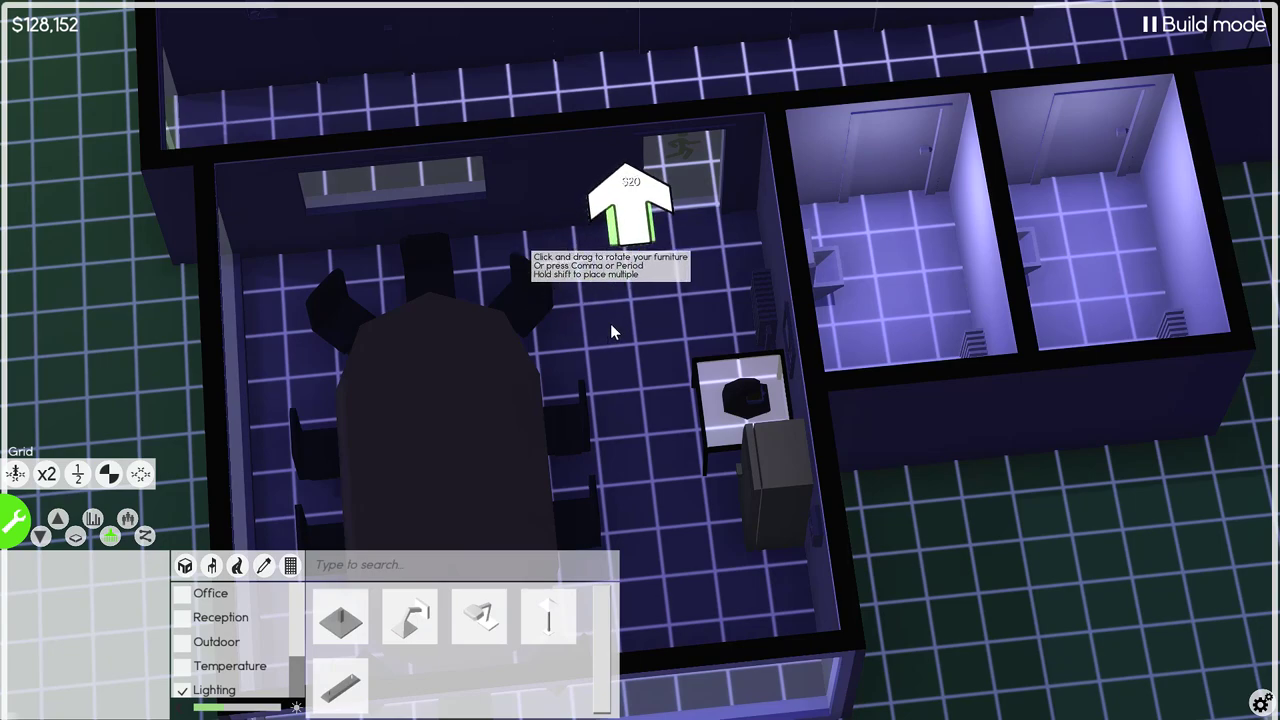
pyautogui.click(610, 323)
pyautogui.click(674, 573)
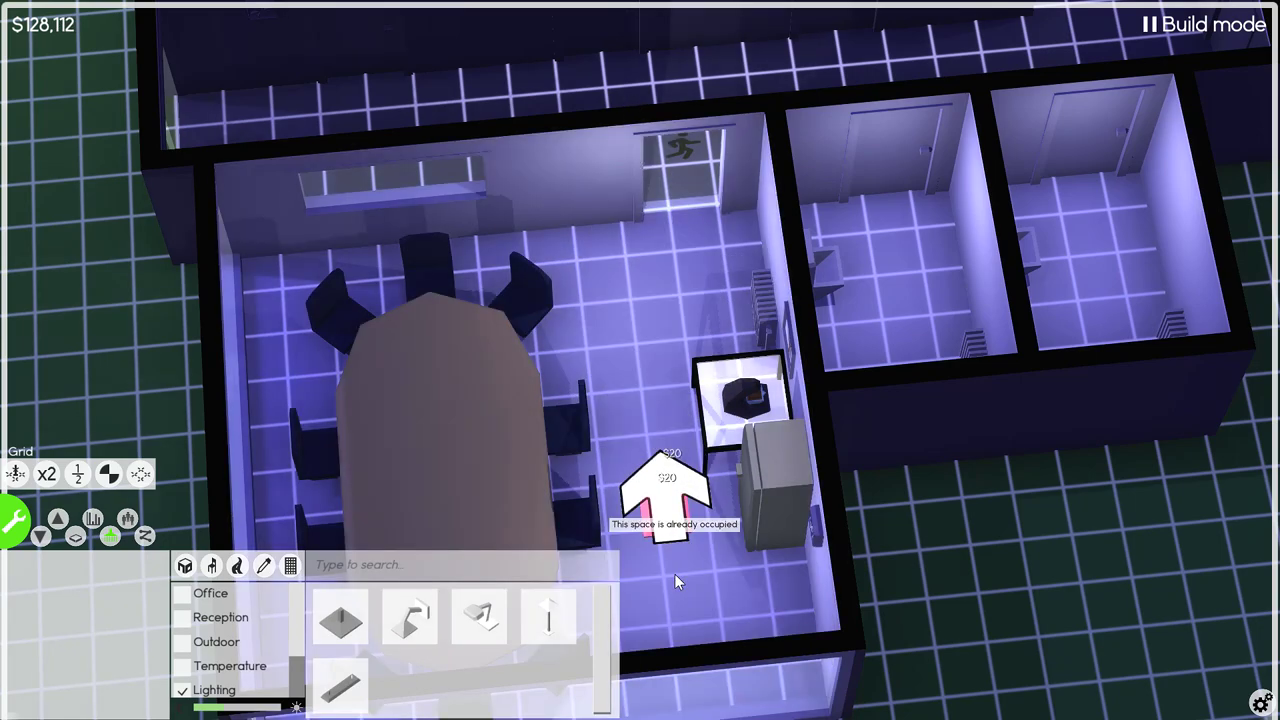
pyautogui.scroll(2, 674, 573)
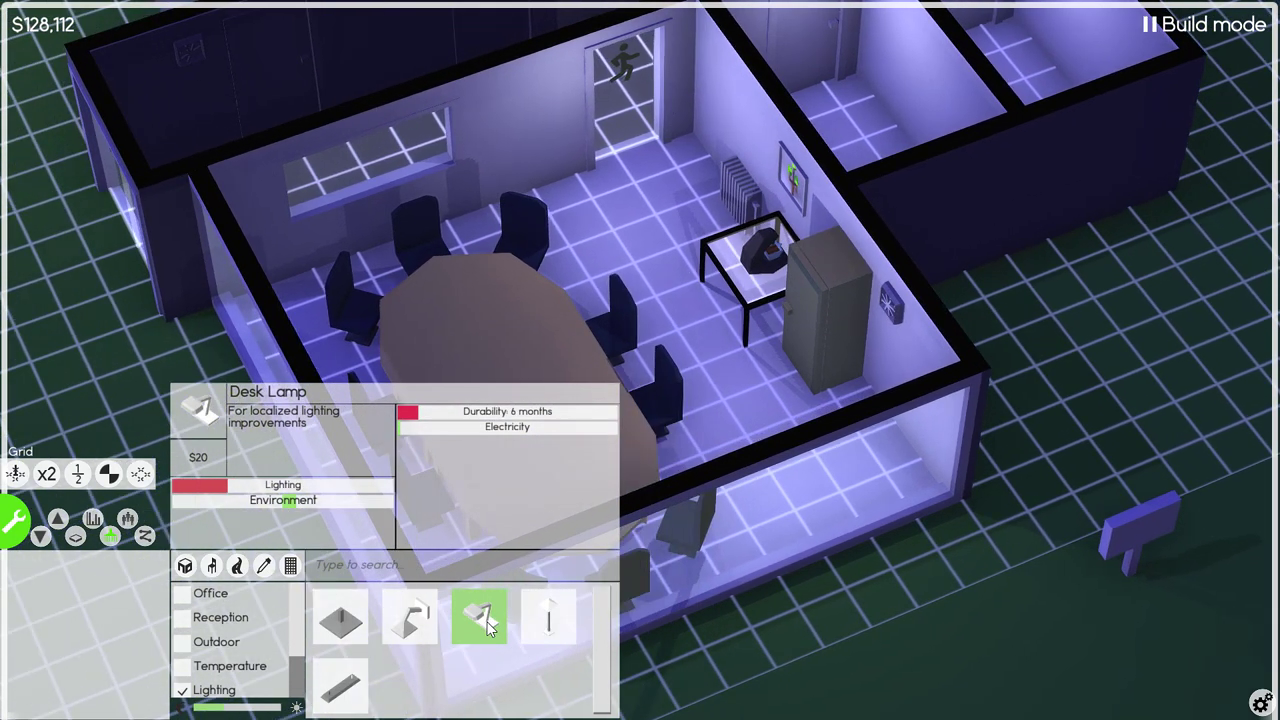
# Move the espresso machine onto the glass table beside the cabinet
pyautogui.rightClick(760, 262)
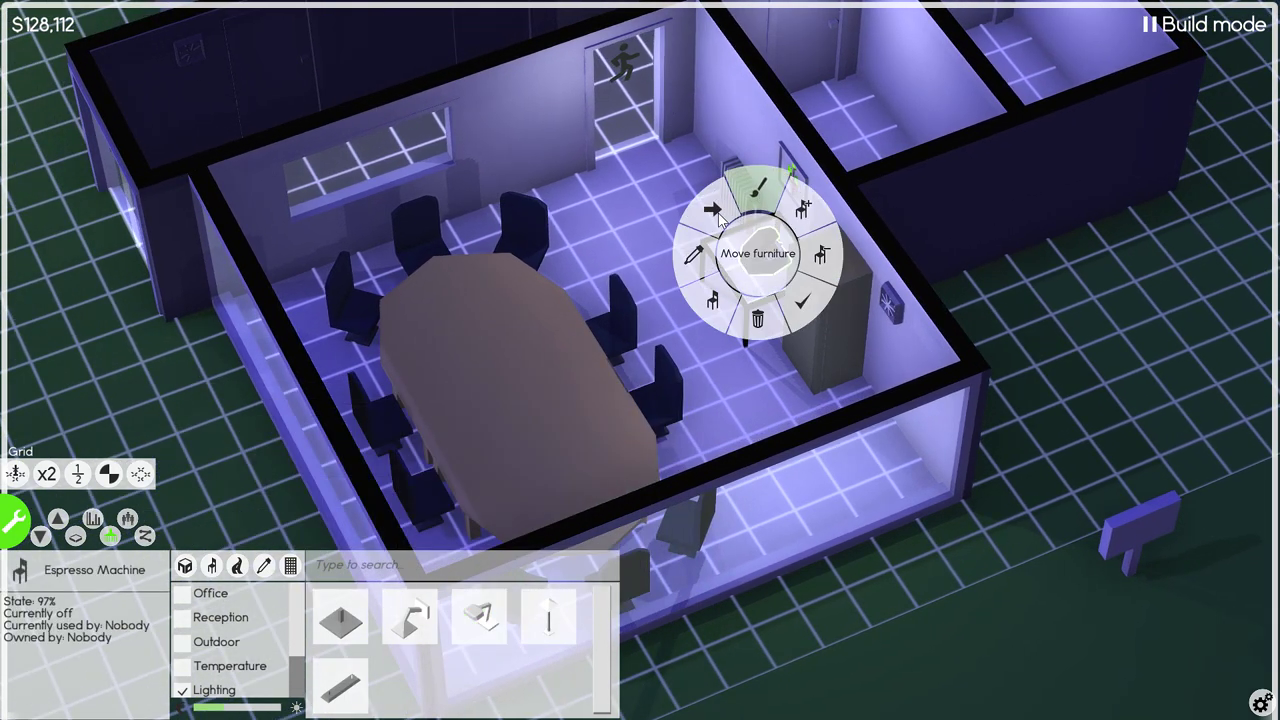
pyautogui.click(765, 240)
pyautogui.click(756, 263)
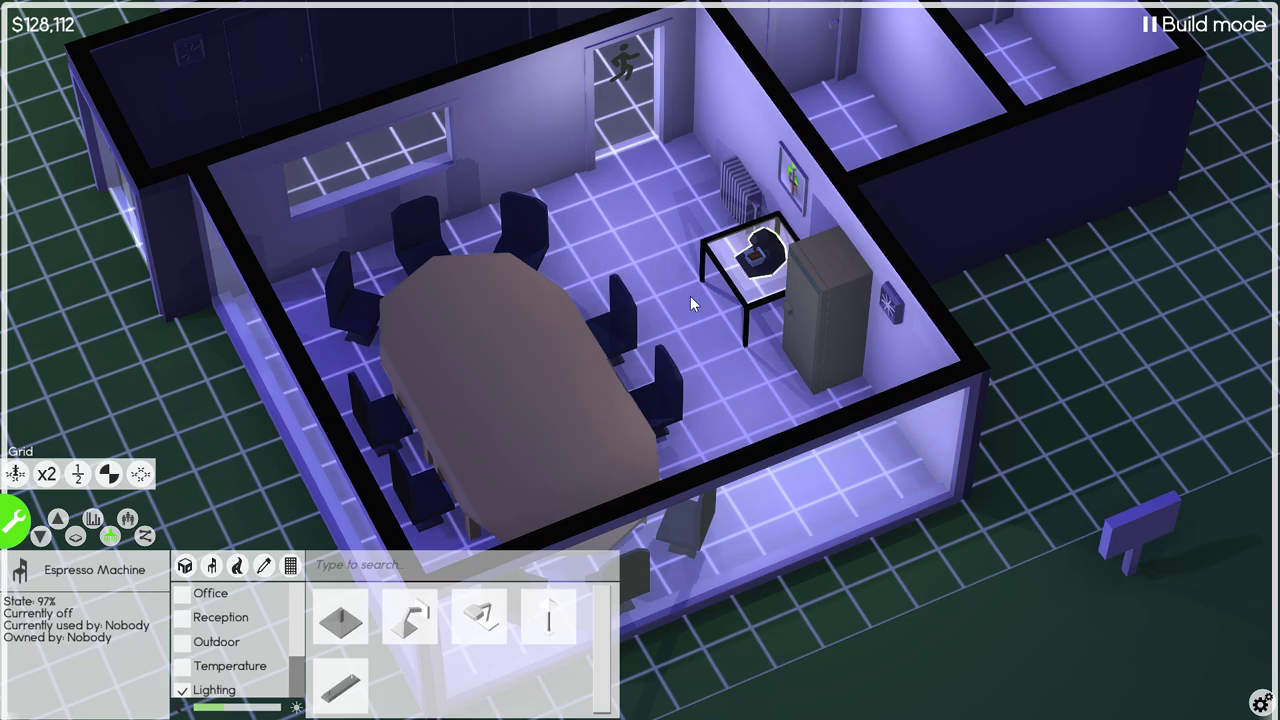
pyautogui.moveTo(690, 296)
pyautogui.mouseDown()
pyautogui.moveTo(828, 224)
pyautogui.moveTo(119, 199)
pyautogui.moveTo(666, 199)
pyautogui.moveTo(414, 221)
pyautogui.moveTo(592, 222)
pyautogui.moveTo(403, 145)
pyautogui.moveTo(500, 250)
pyautogui.moveTo(382, 440)
pyautogui.moveTo(436, 366)
pyautogui.moveTo(628, 386)
pyautogui.mouseUp()
pyautogui.scroll(-3, 828, 224)
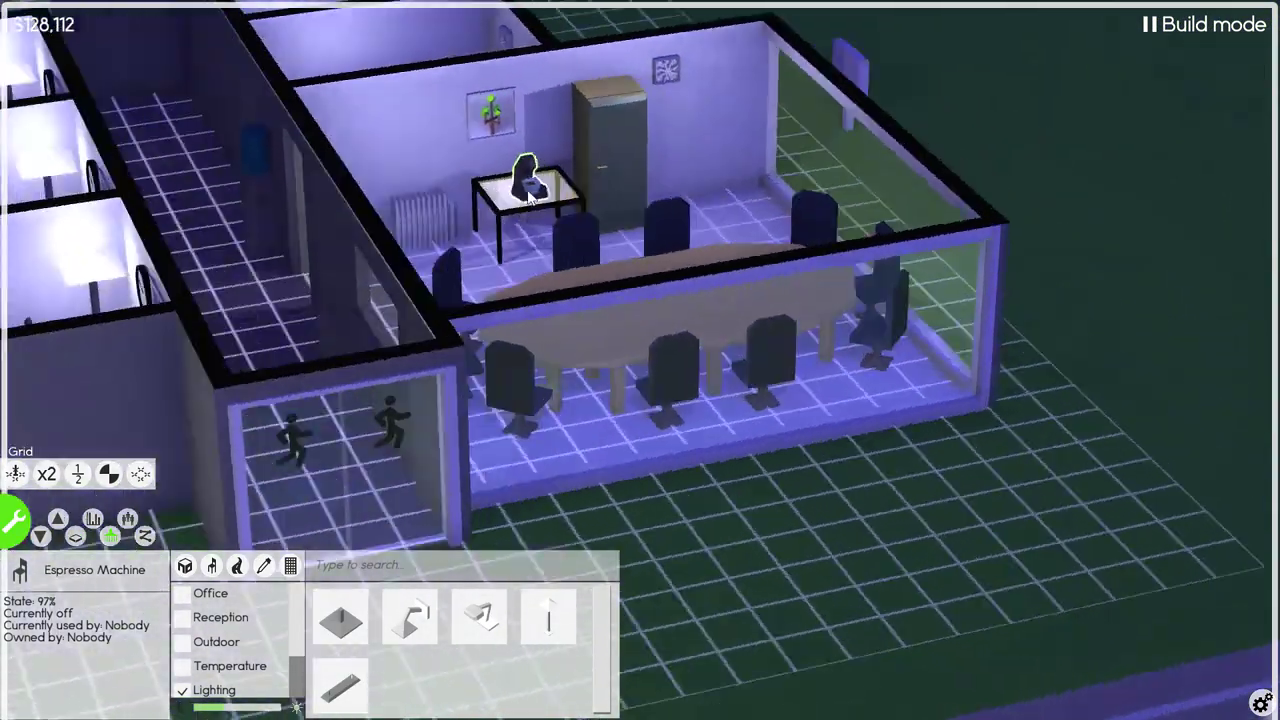
pyautogui.scroll(-2, 500, 250)
pyautogui.moveTo(542, 378); pyautogui.dragTo(400, 400)
pyautogui.scroll(2, 307, 430)
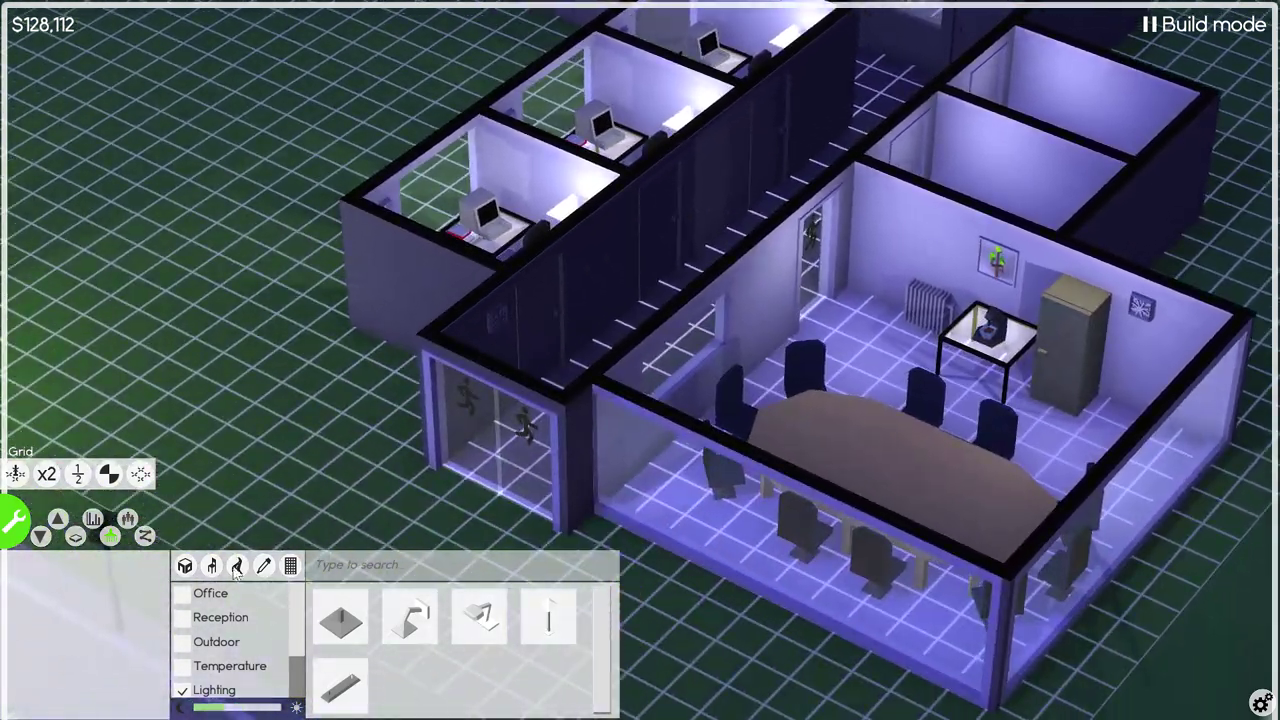
# Exit build mode, turn the camera to the meeting room, and select the whole conference table
pyautogui.click(16, 519)
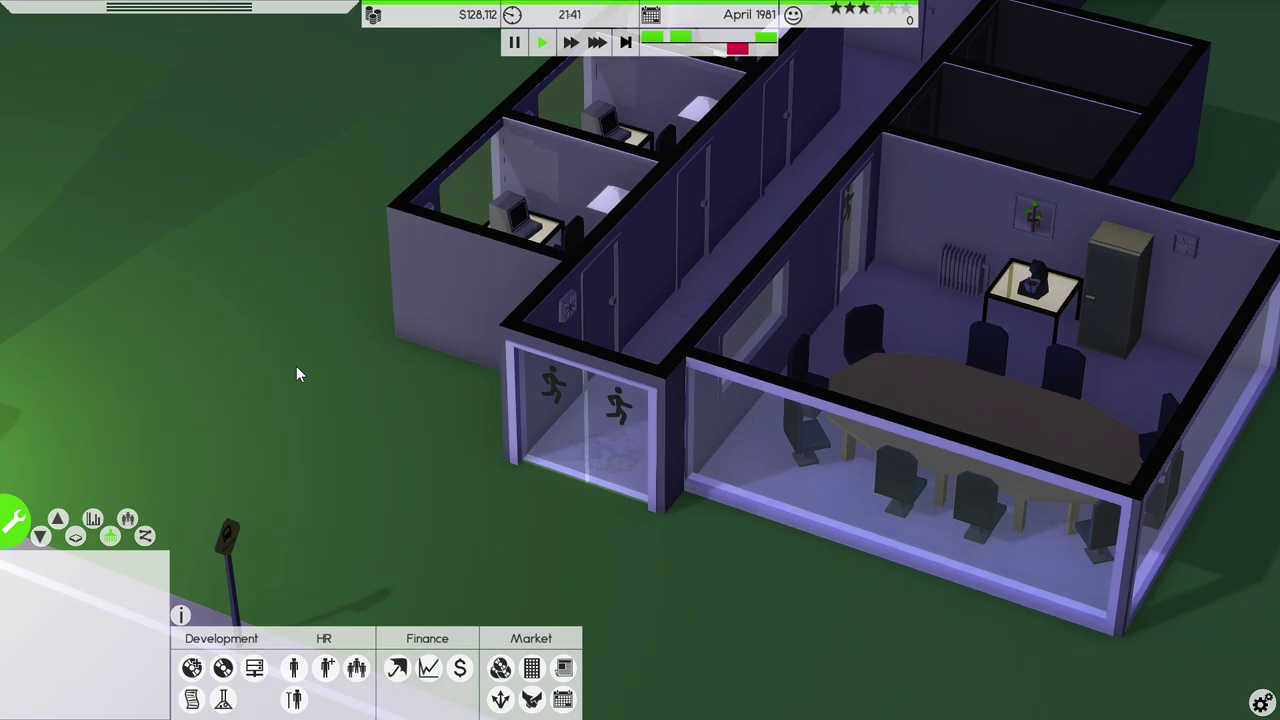
pyautogui.moveTo(296, 374)
pyautogui.mouseDown()
pyautogui.moveTo(816, 437)
pyautogui.moveTo(746, 386)
pyautogui.moveTo(957, 455)
pyautogui.moveTo(921, 516)
pyautogui.moveTo(927, 578)
pyautogui.mouseUp()
pyautogui.scroll(3, 745, 372)
pyautogui.click(632, 390)
pyautogui.click(552, 352)
pyautogui.rightClick(552, 352)
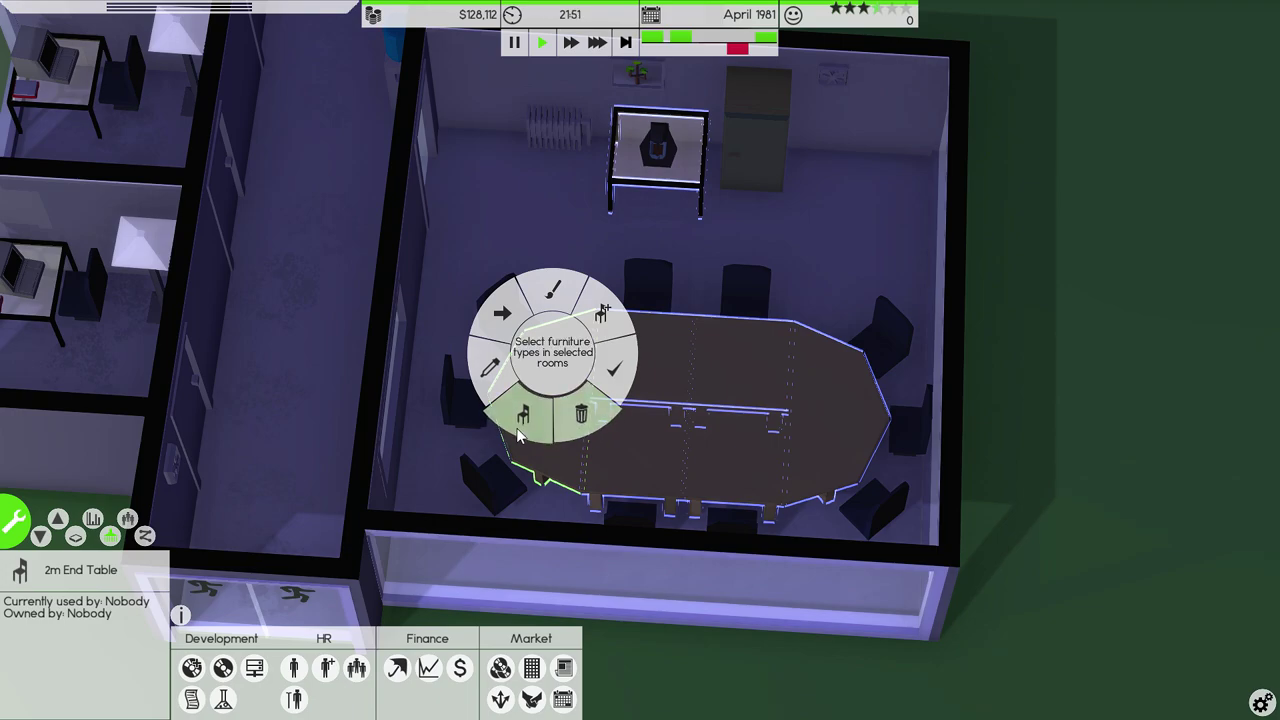
pyautogui.click(612, 517)
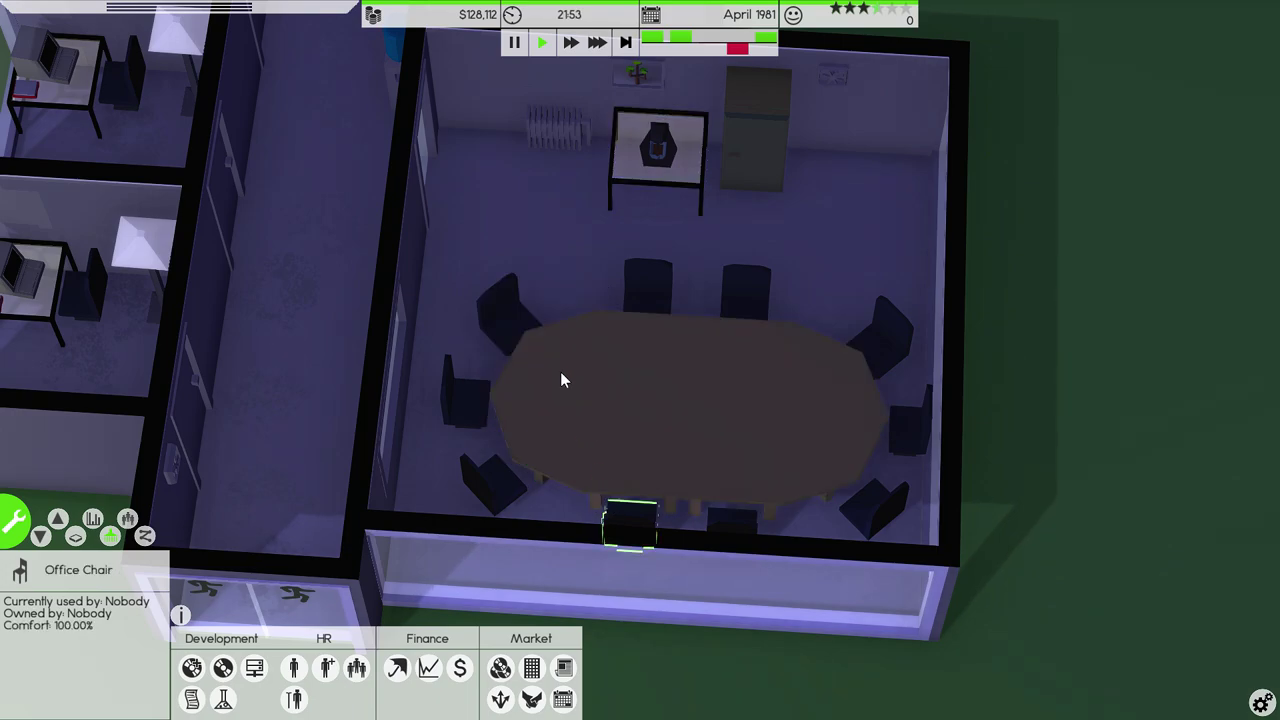
pyautogui.click(560, 371)
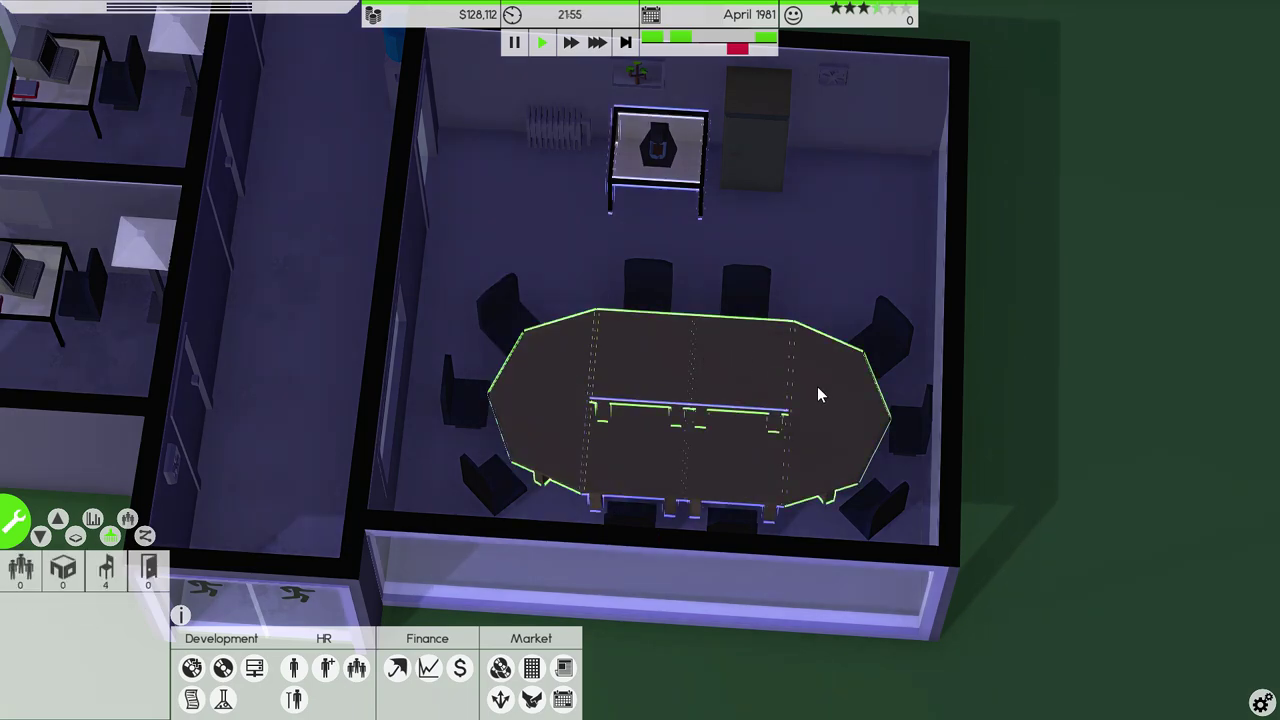
# Move the conference table and its chairs into the meeting room
pyautogui.rightClick(700, 385)
pyautogui.click(640, 345)
pyautogui.click(720, 475)
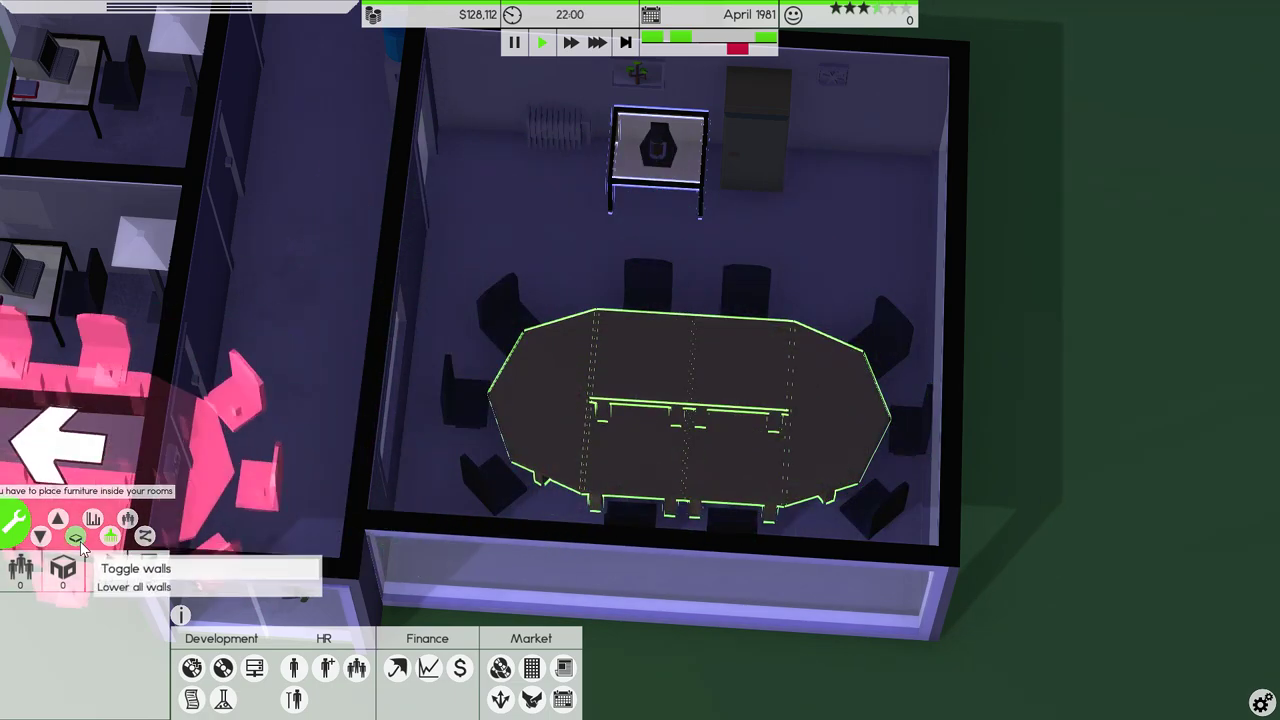
pyautogui.click(17, 520)
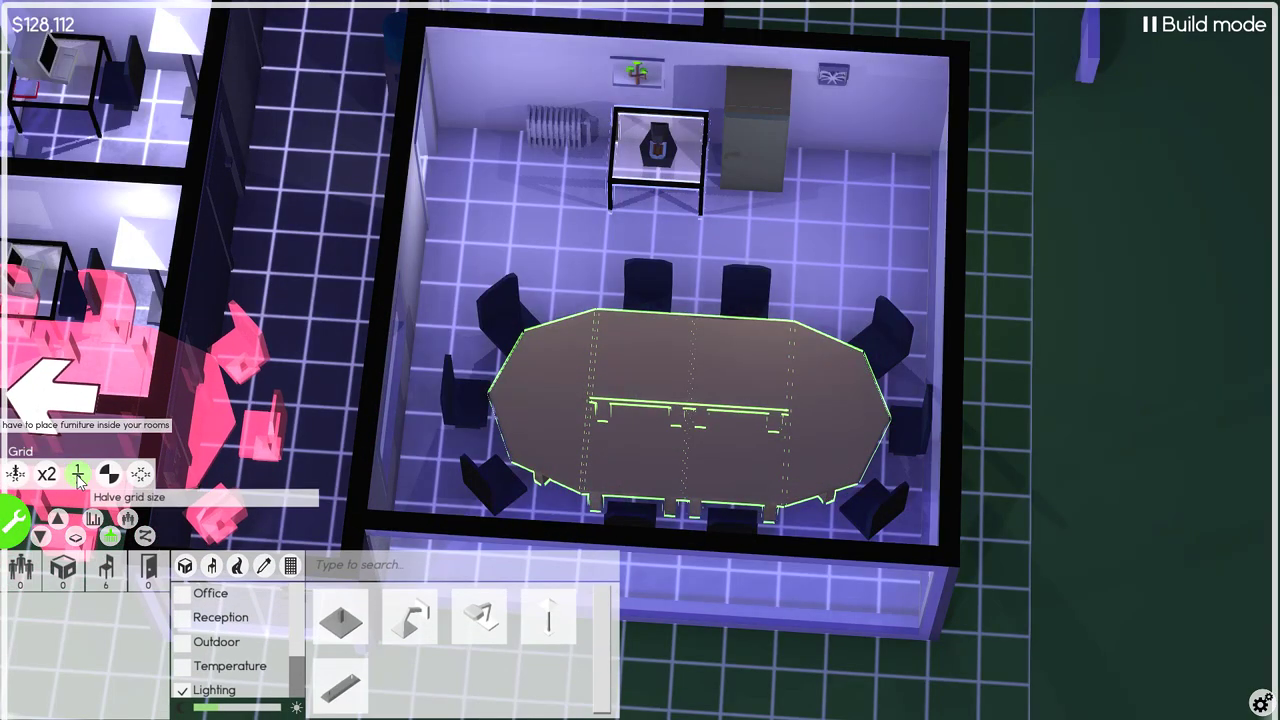
pyautogui.click(702, 470)
pyautogui.scroll(3, 665, 455)
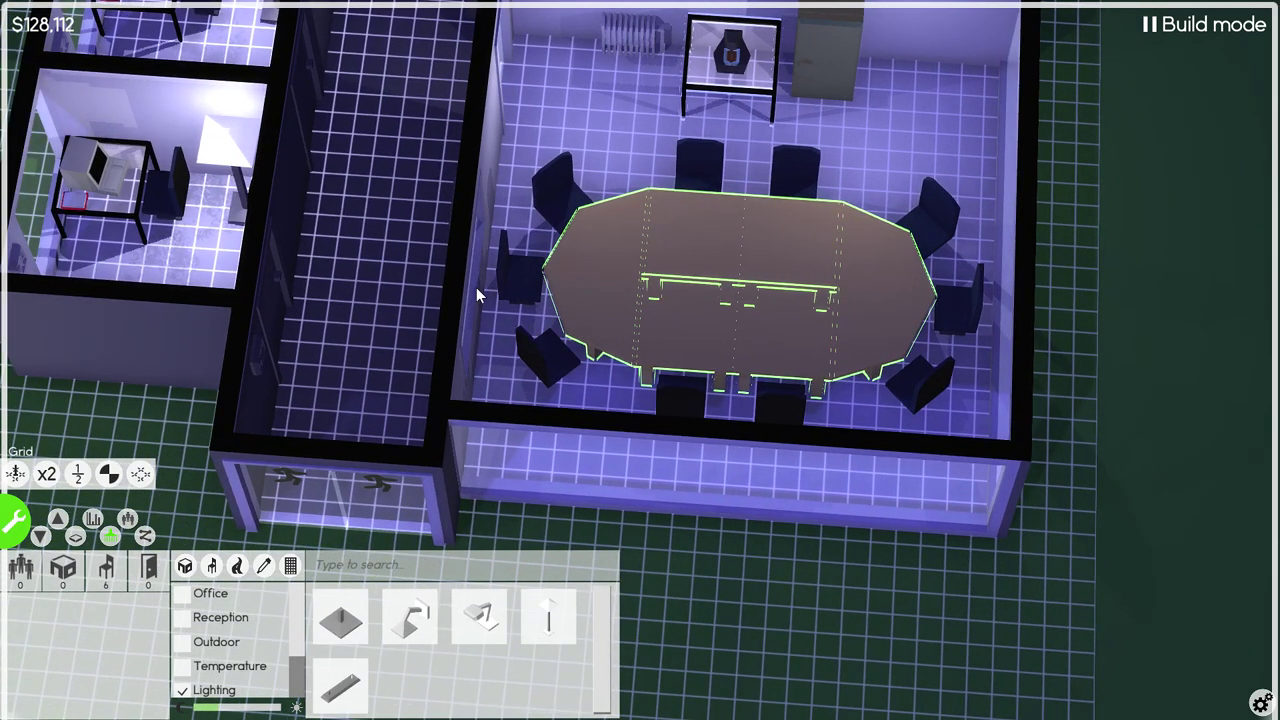
pyautogui.scroll(-3, 786, 307)
pyautogui.scroll(-3, 786, 307)
# Shift the meeting table to a new spot and check its placement from above
pyautogui.moveTo(806, 307)
pyautogui.mouseDown()
pyautogui.moveTo(412, 322)
pyautogui.moveTo(658, 330)
pyautogui.mouseUp()
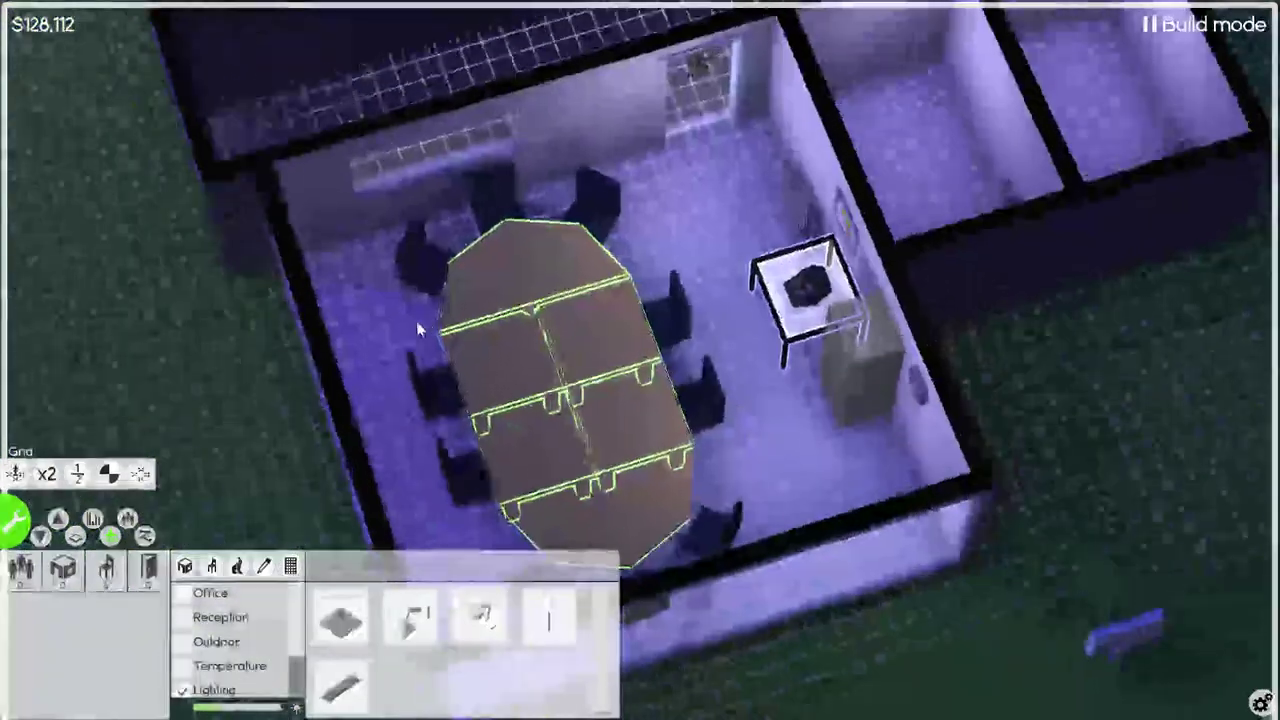
pyautogui.scroll(3, 495, 395)
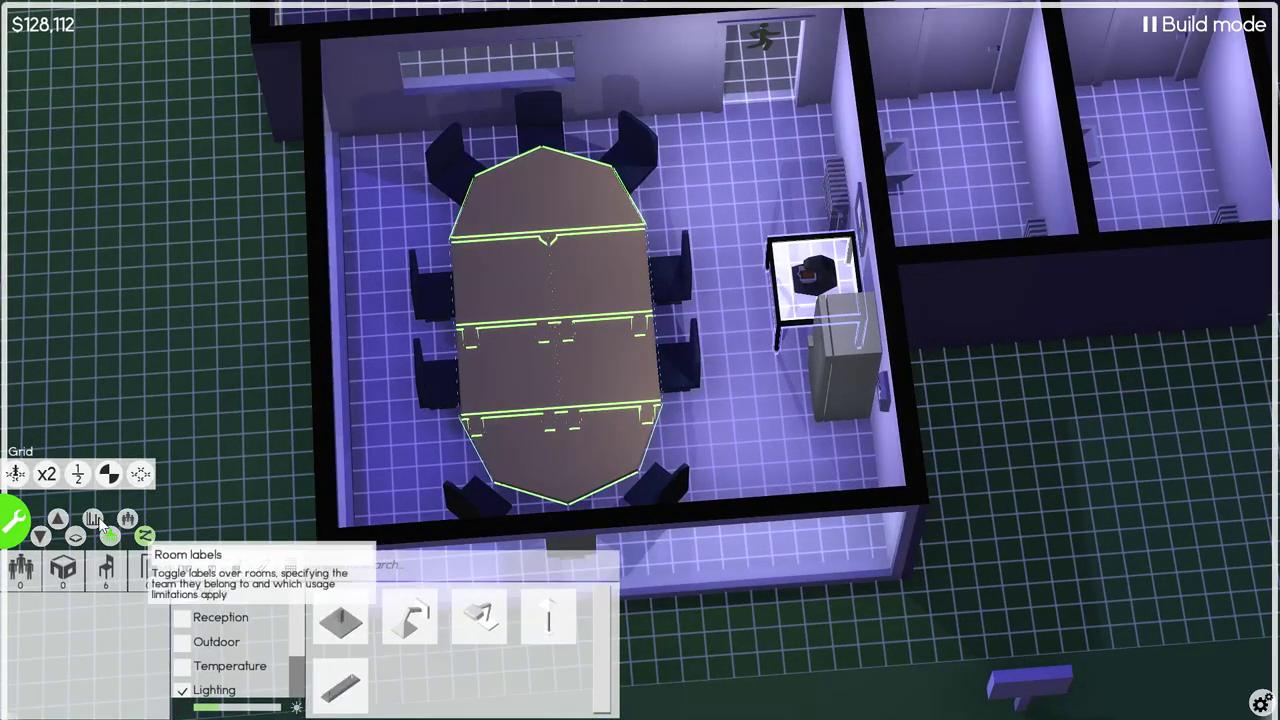
pyautogui.rightClick(532, 293)
pyautogui.click(515, 258)
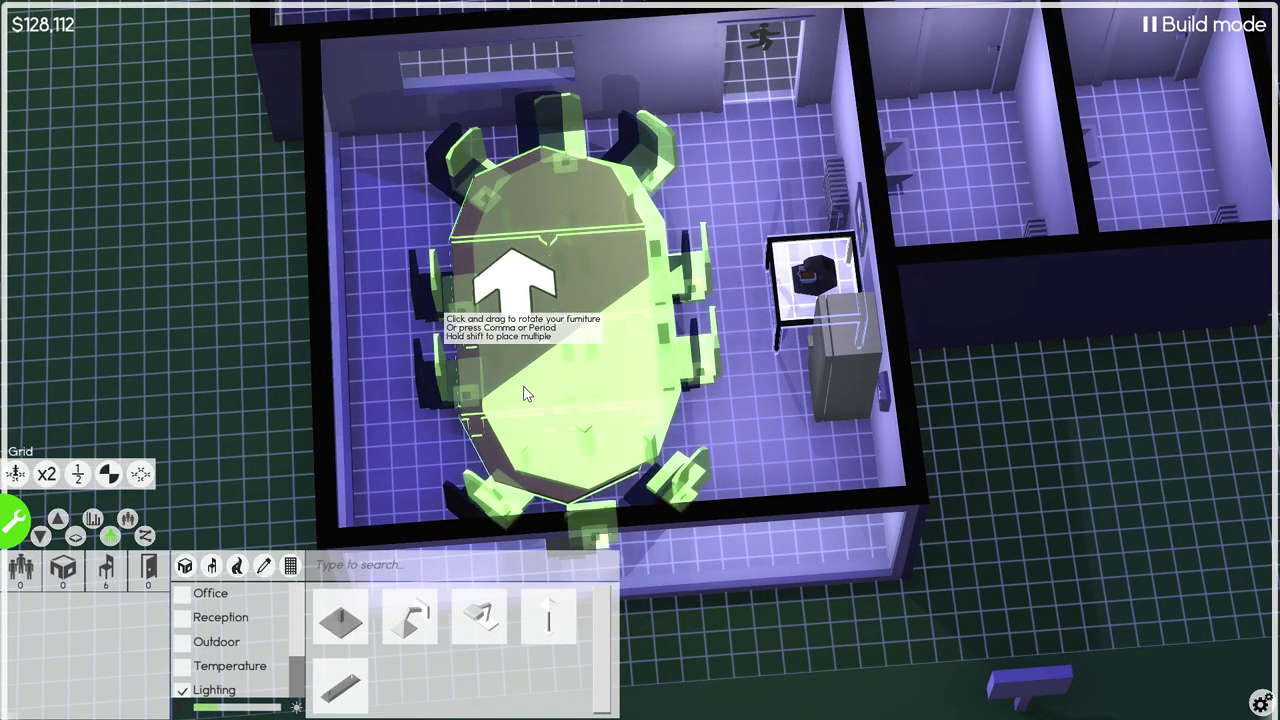
pyautogui.click(470, 392)
pyautogui.moveTo(275, 336); pyautogui.dragTo(585, 348)
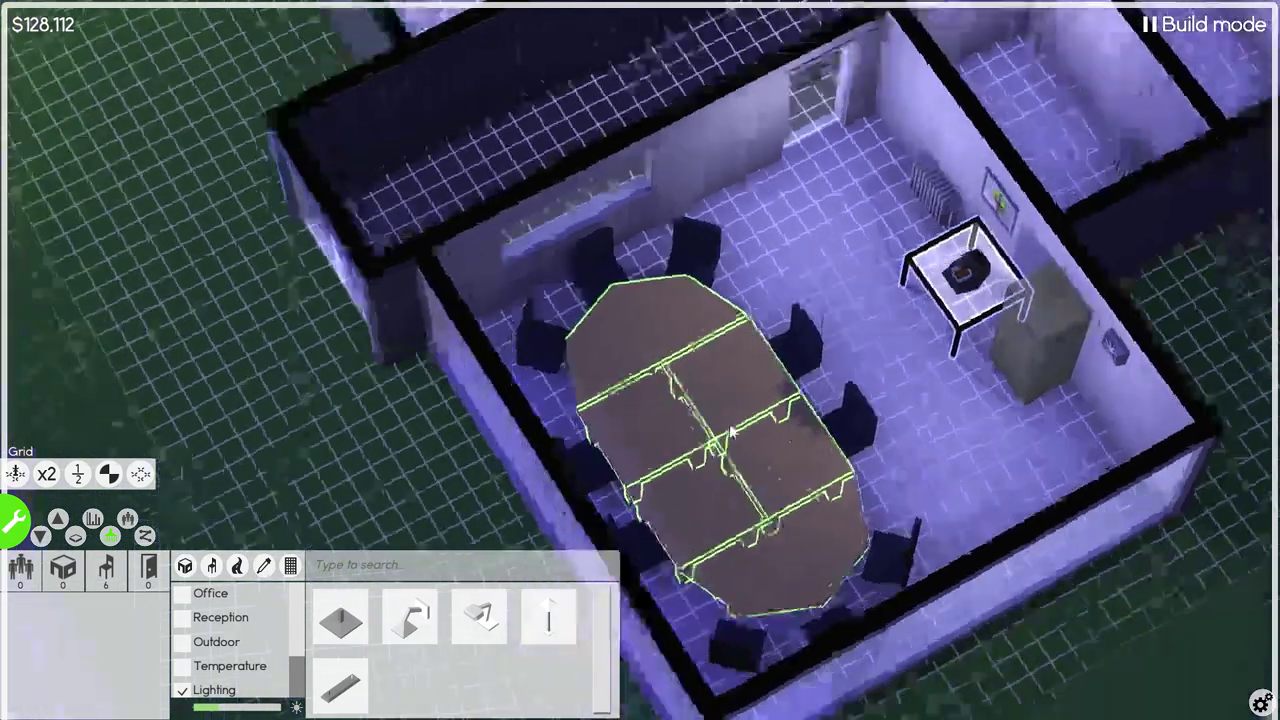
pyautogui.scroll(-3, 585, 348)
pyautogui.moveTo(852, 434); pyautogui.dragTo(372, 312)
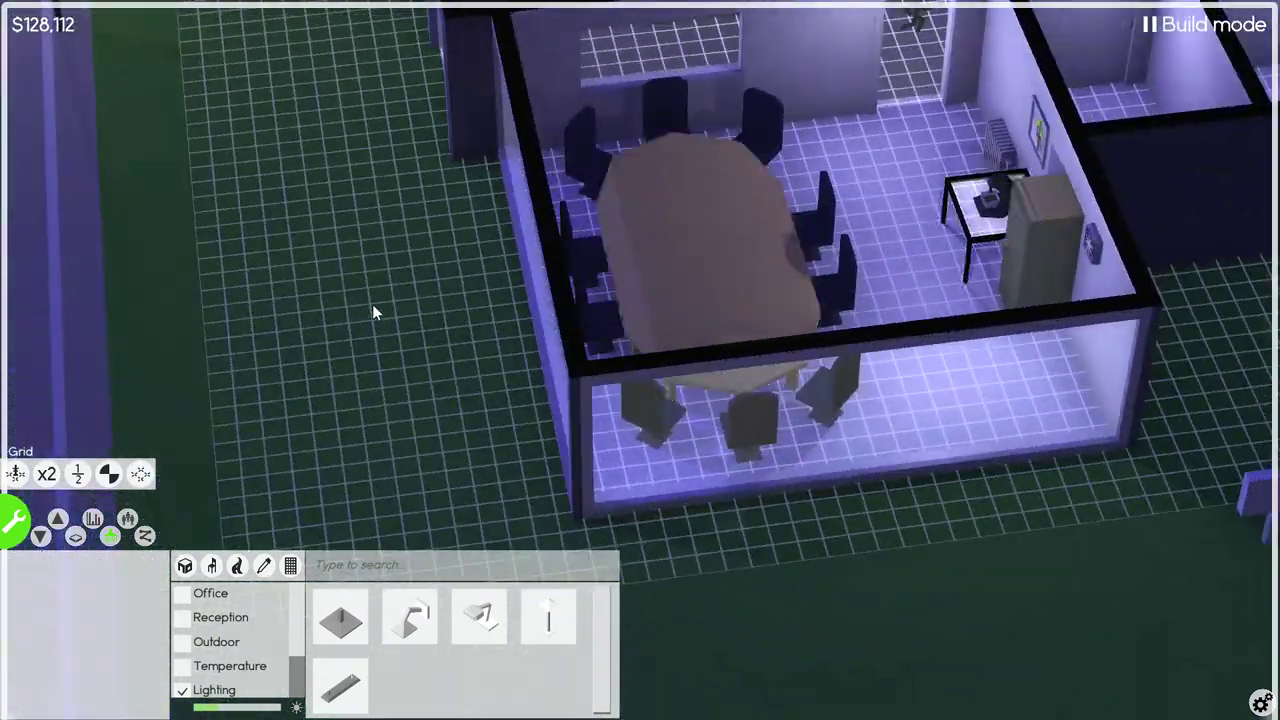
pyautogui.scroll(-3, 372, 312)
pyautogui.moveTo(430, 201); pyautogui.dragTo(773, 191)
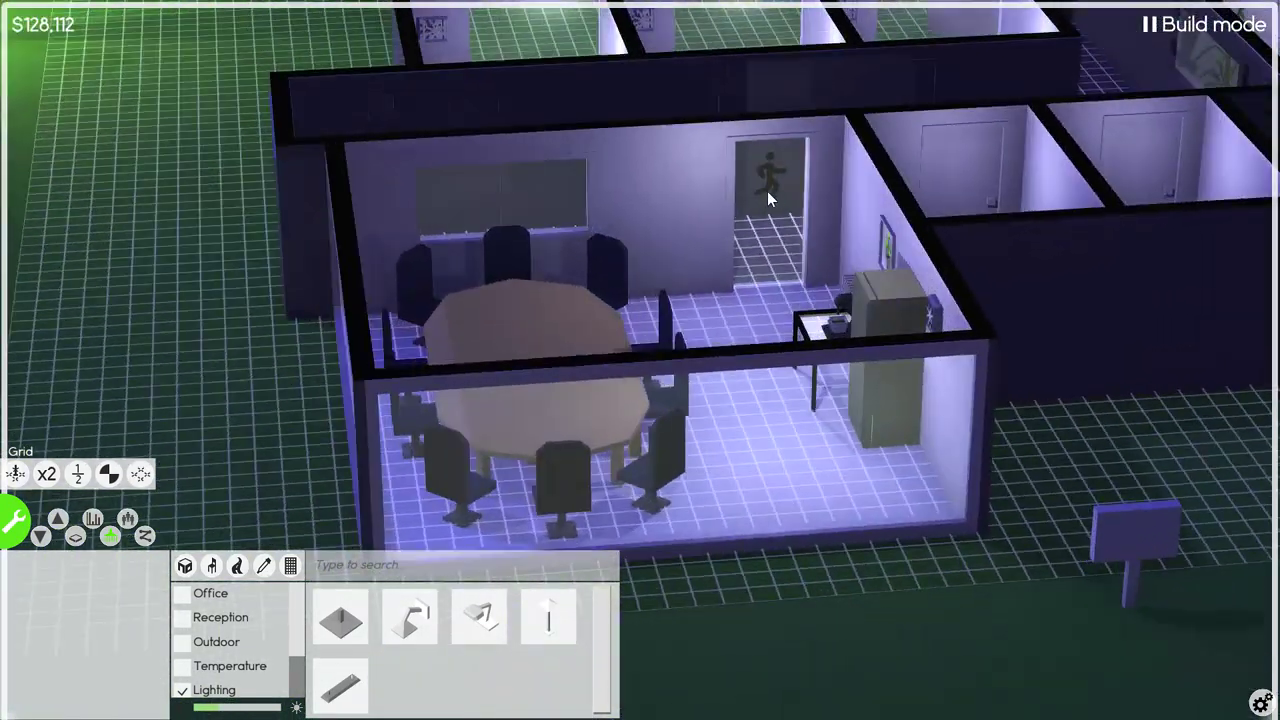
pyautogui.scroll(2, 599, 258)
pyautogui.moveTo(599, 258)
pyautogui.mouseDown()
pyautogui.moveTo(845, 375)
pyautogui.moveTo(849, 428)
pyautogui.moveTo(716, 387)
pyautogui.moveTo(653, 478)
pyautogui.mouseUp()
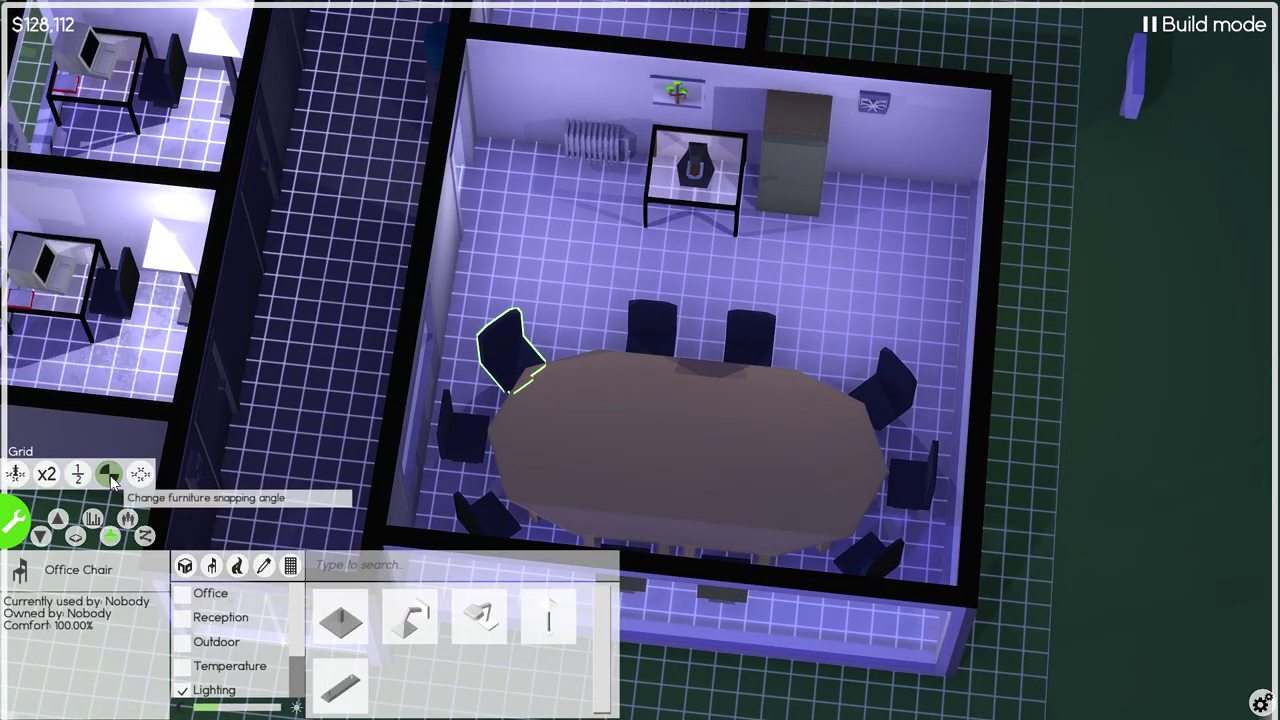
# Move the left chair beside the radiator, then to the table's angled corner
pyautogui.rightClick(484, 346)
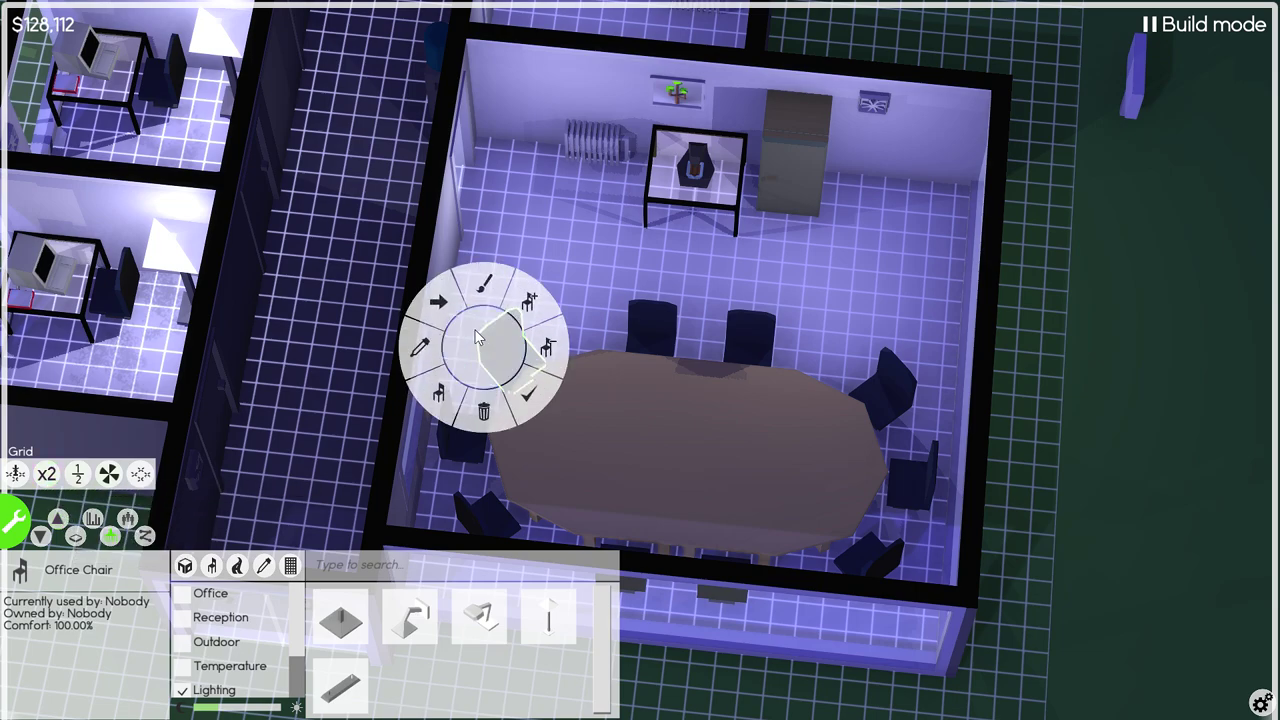
pyautogui.click(438, 293)
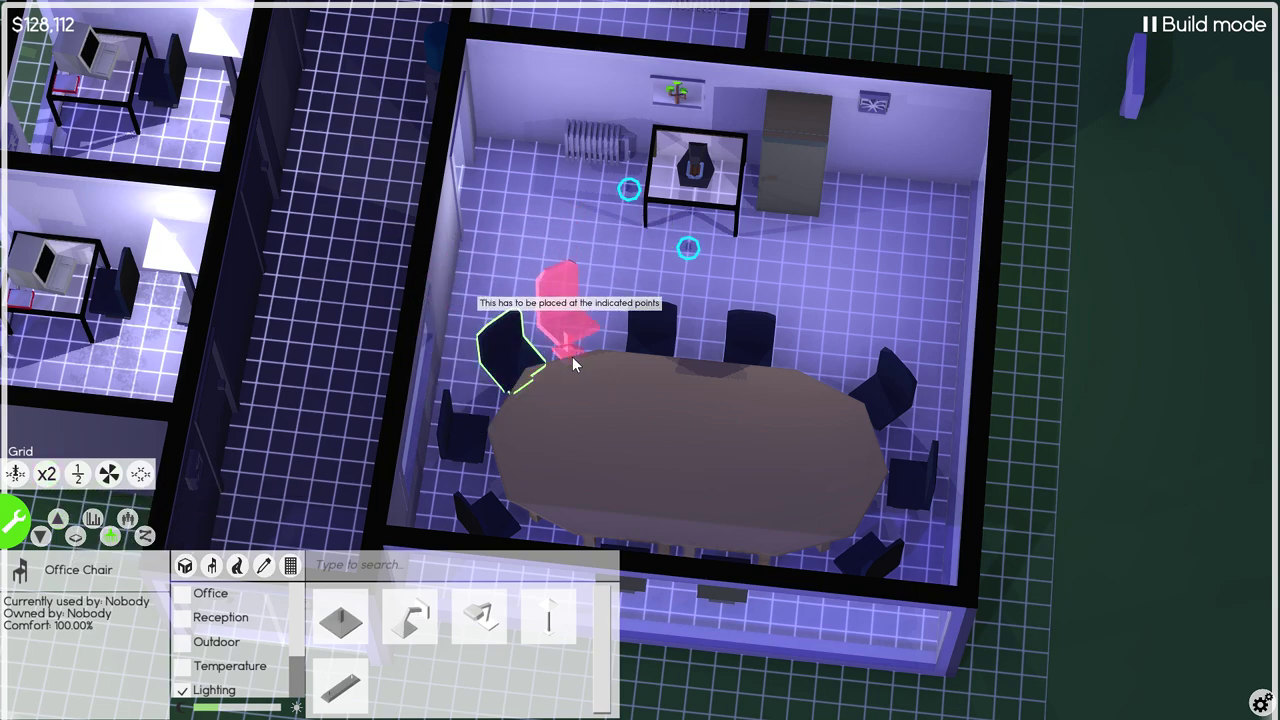
pyautogui.click(615, 207)
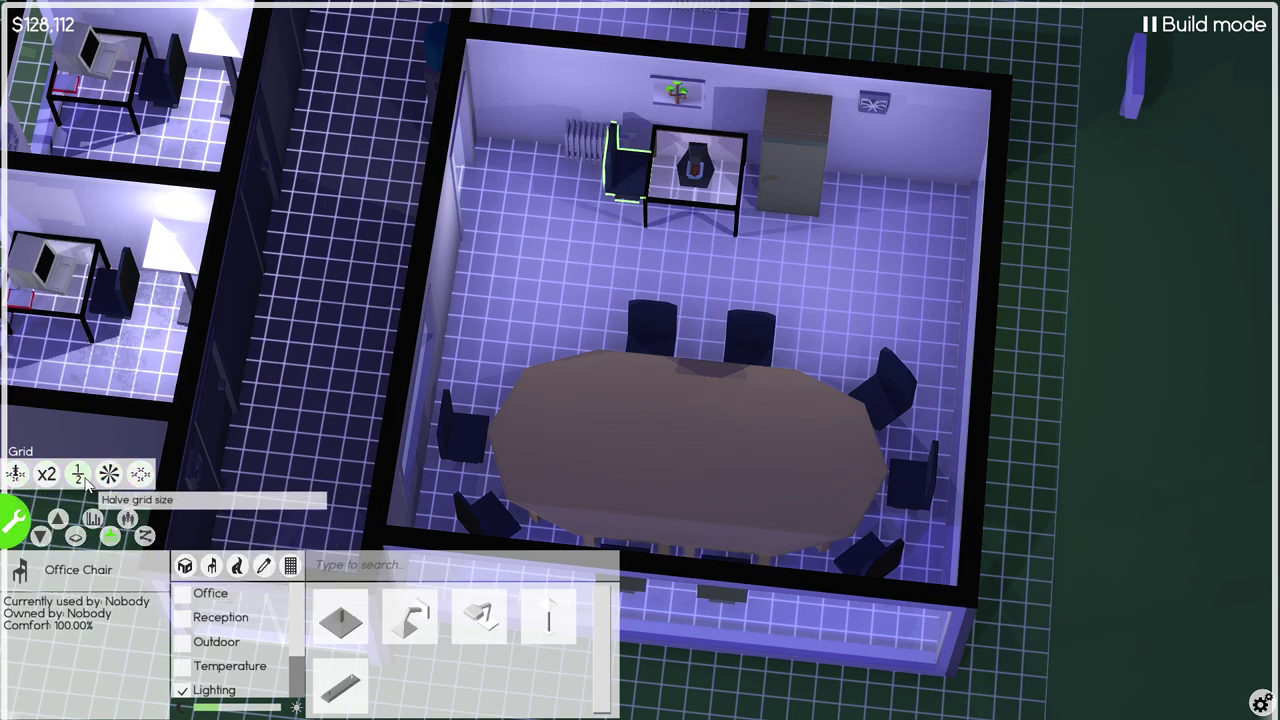
pyautogui.rightClick(622, 165)
pyautogui.click(620, 118)
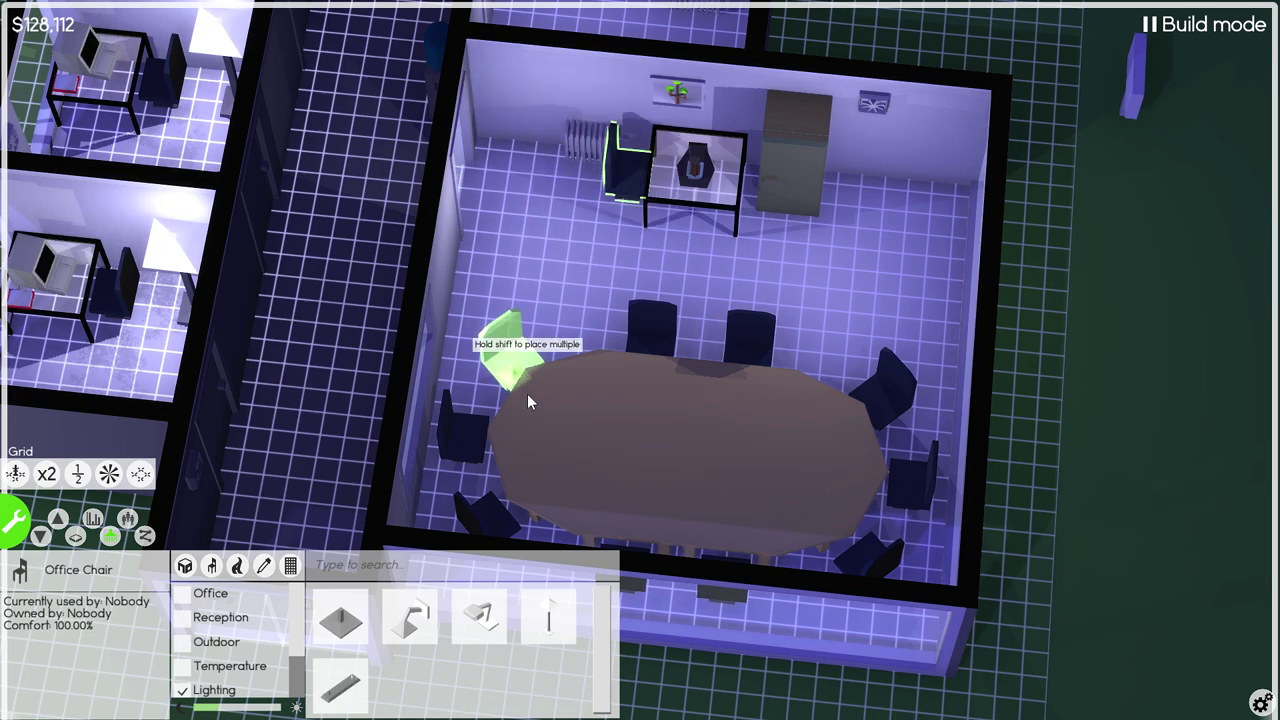
pyautogui.click(524, 385)
pyautogui.scroll(-2, 553, 358)
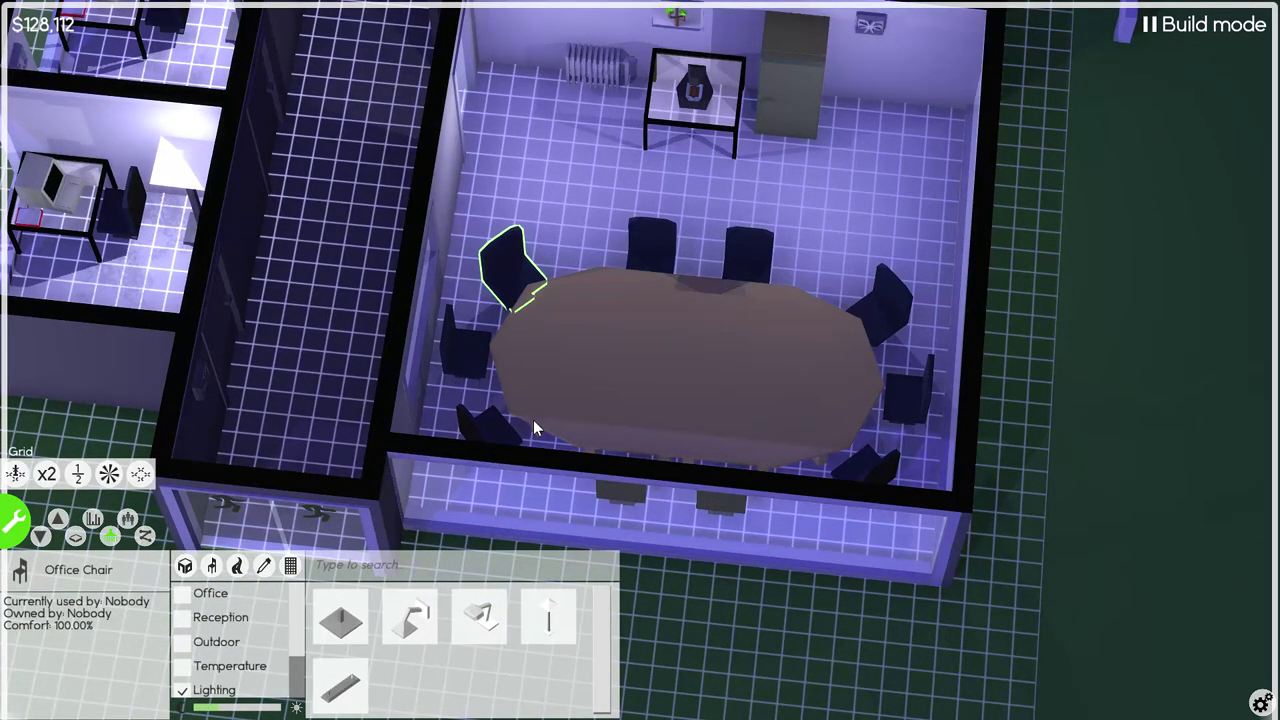
pyautogui.scroll(-3, 533, 419)
pyautogui.moveTo(714, 504); pyautogui.dragTo(548, 291)
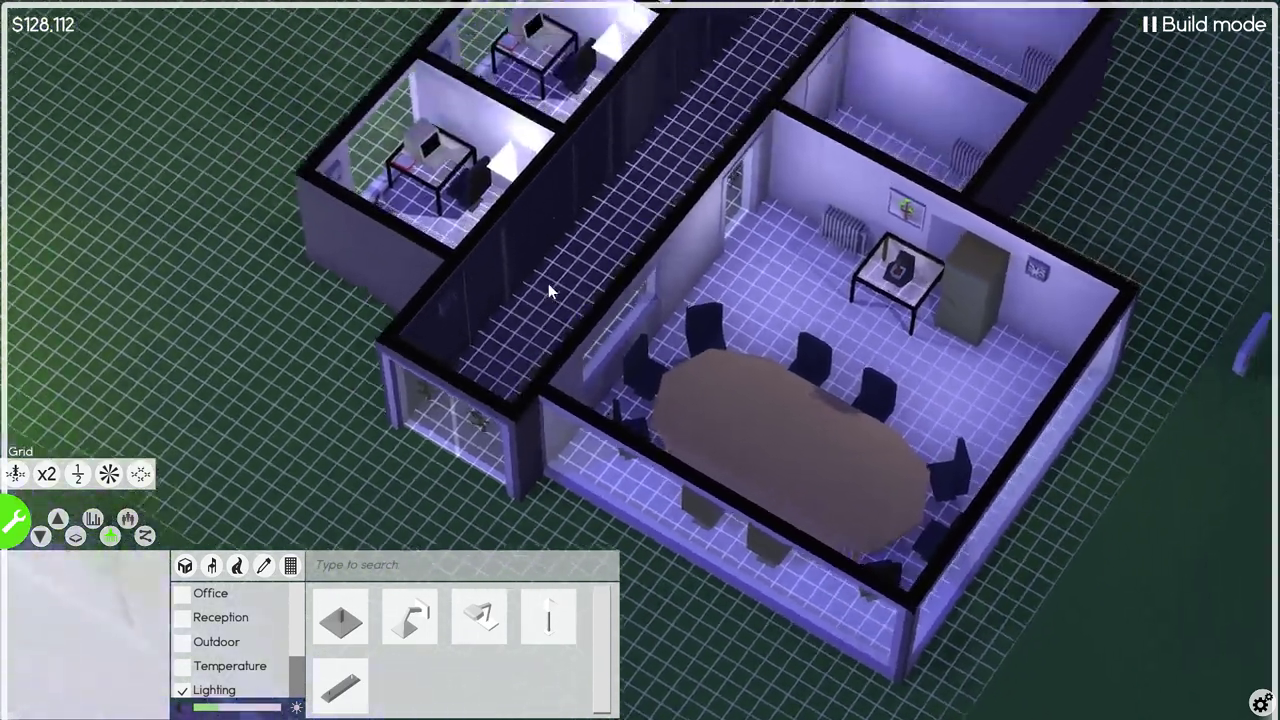
pyautogui.scroll(-3, 548, 283)
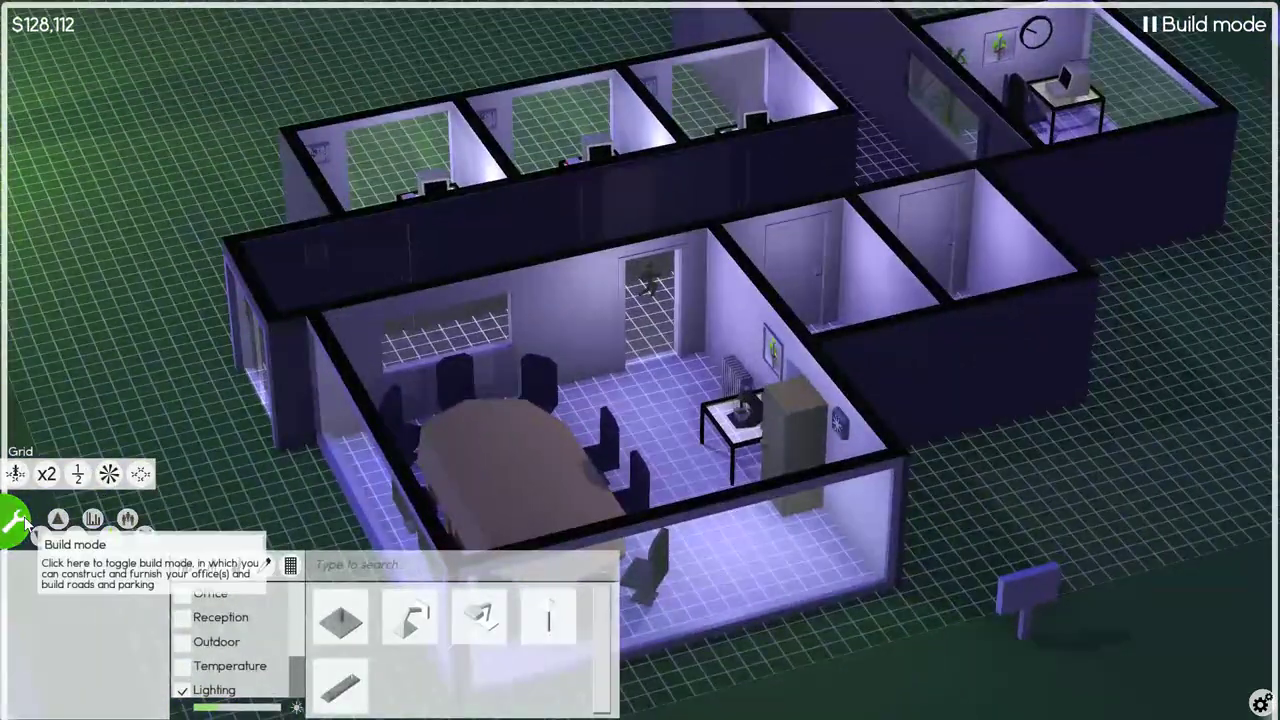
# Leave build mode and skip ahead to the next morning
pyautogui.click(16, 520)
pyautogui.moveTo(234, 285); pyautogui.dragTo(529, 285)
pyautogui.scroll(3, 732, 268)
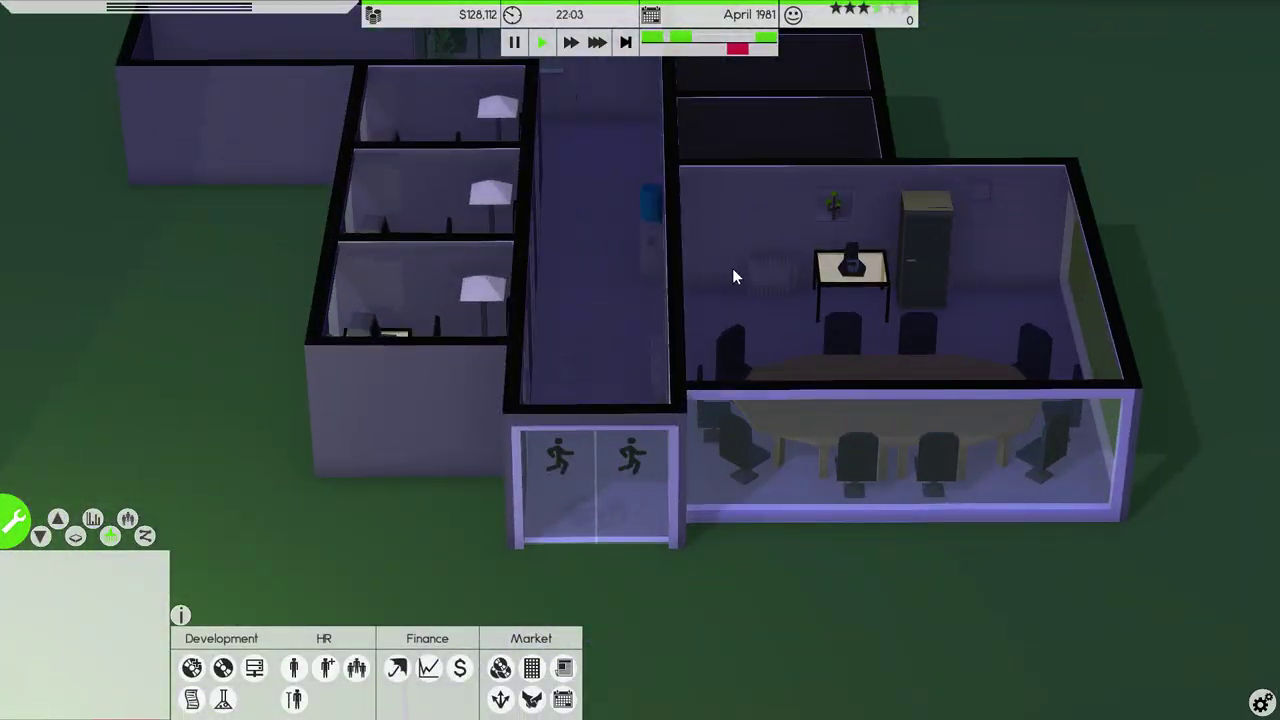
pyautogui.scroll(2, 732, 268)
pyautogui.moveTo(743, 236)
pyautogui.mouseDown()
pyautogui.moveTo(663, 217)
pyautogui.moveTo(560, 242)
pyautogui.mouseUp()
pyautogui.scroll(-3, 624, 230)
pyautogui.click(625, 41)
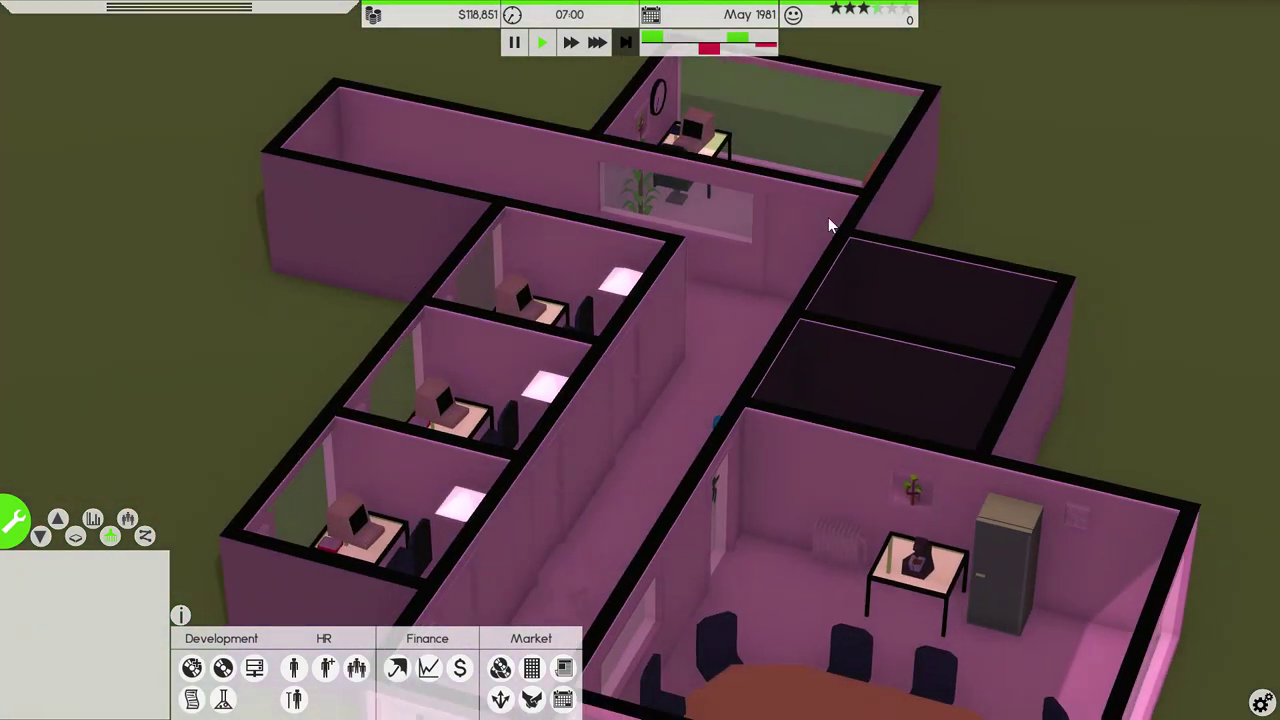
# Lower the walls, cancel the pending door placement, and run the game at fast speed
pyautogui.moveTo(828, 217)
pyautogui.mouseDown()
pyautogui.moveTo(774, 314)
pyautogui.moveTo(362, 420)
pyautogui.mouseUp()
pyautogui.scroll(3, 774, 314)
pyautogui.scroll(-3, 600, 300)
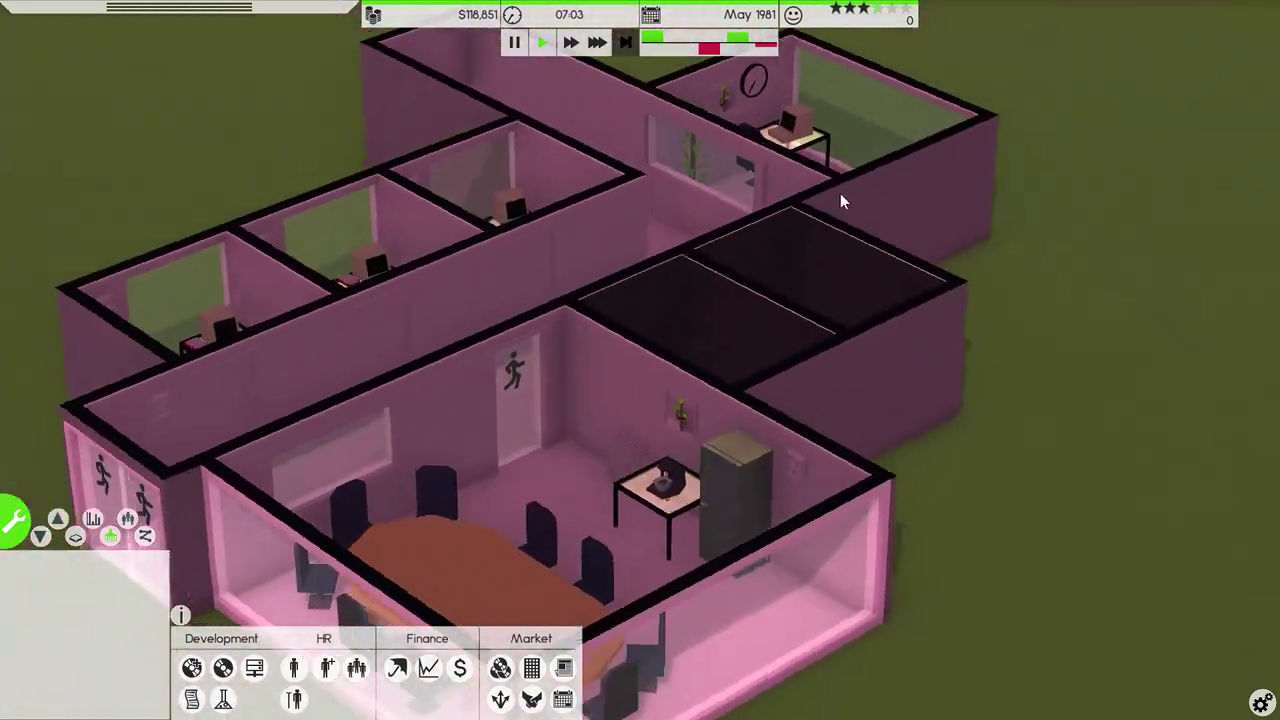
pyautogui.click(75, 537)
pyautogui.scroll(3, 480, 385)
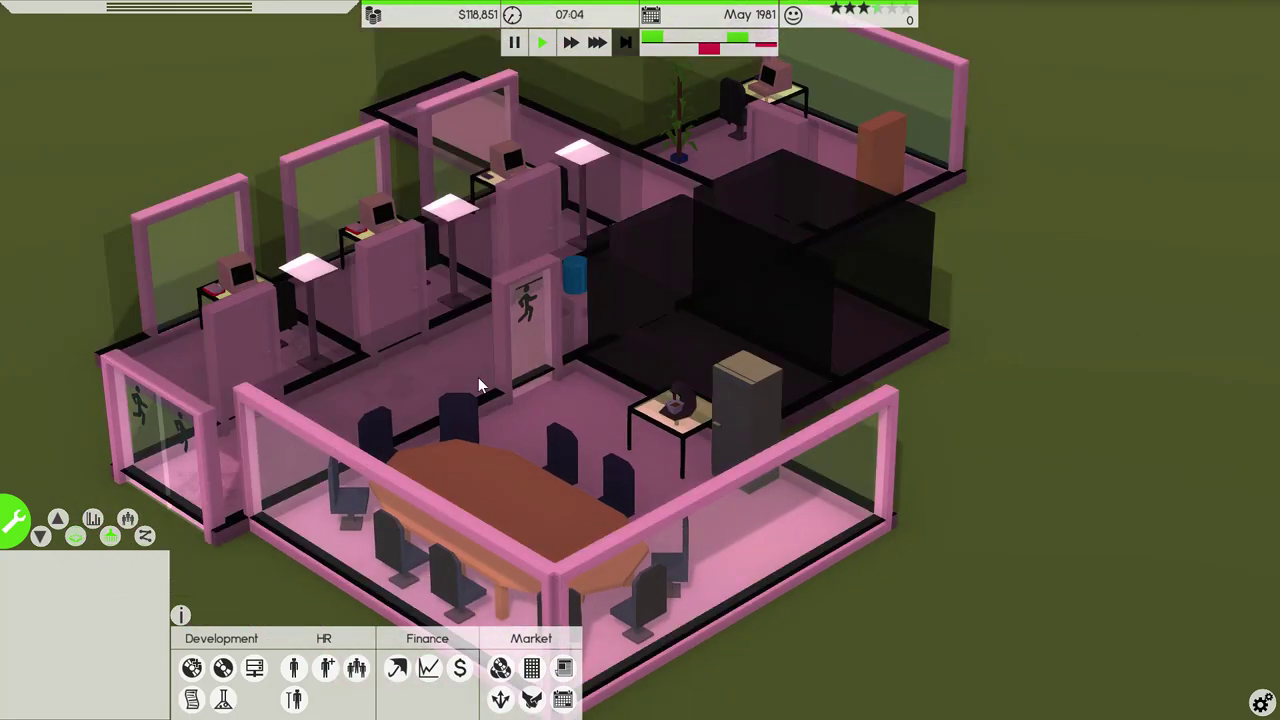
pyautogui.scroll(-2, 487, 311)
pyautogui.moveTo(480, 385)
pyautogui.mouseDown()
pyautogui.moveTo(487, 311)
pyautogui.moveTo(620, 295)
pyautogui.moveTo(662, 368)
pyautogui.moveTo(751, 391)
pyautogui.moveTo(714, 466)
pyautogui.mouseUp()
pyautogui.scroll(2, 662, 368)
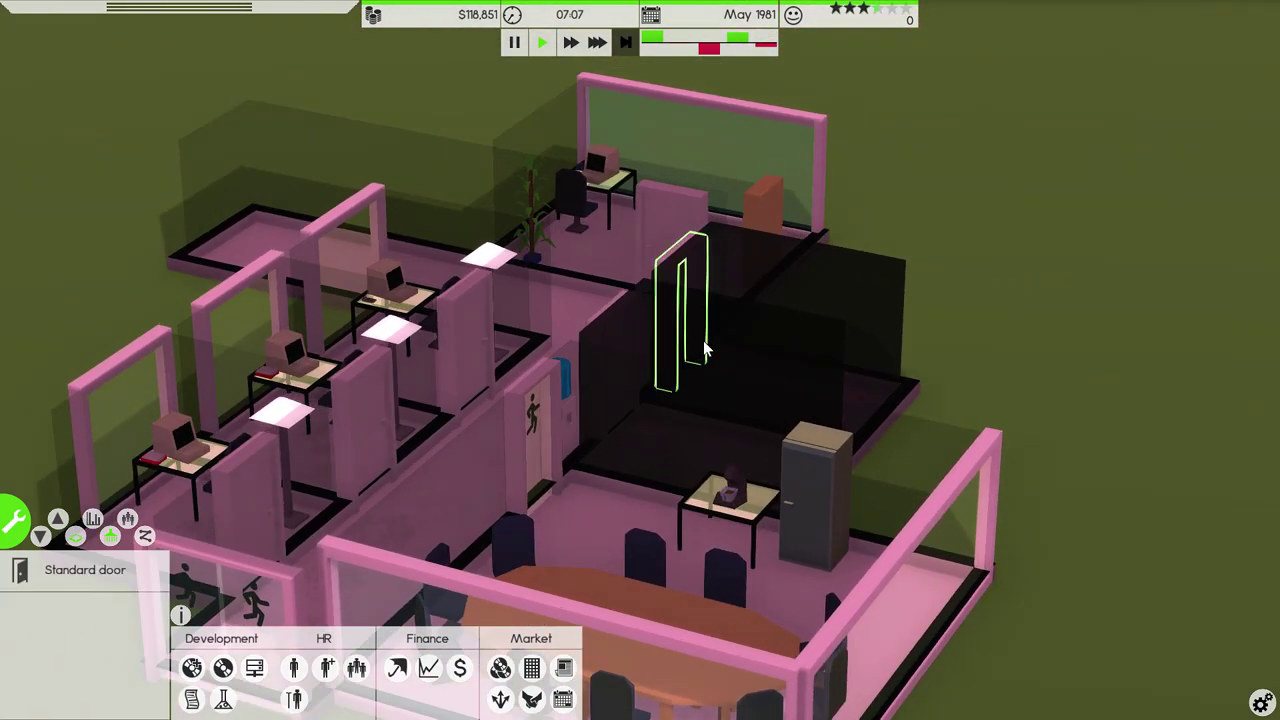
pyautogui.scroll(-3, 705, 350)
pyautogui.rightClick(721, 393)
pyautogui.scroll(3, 712, 458)
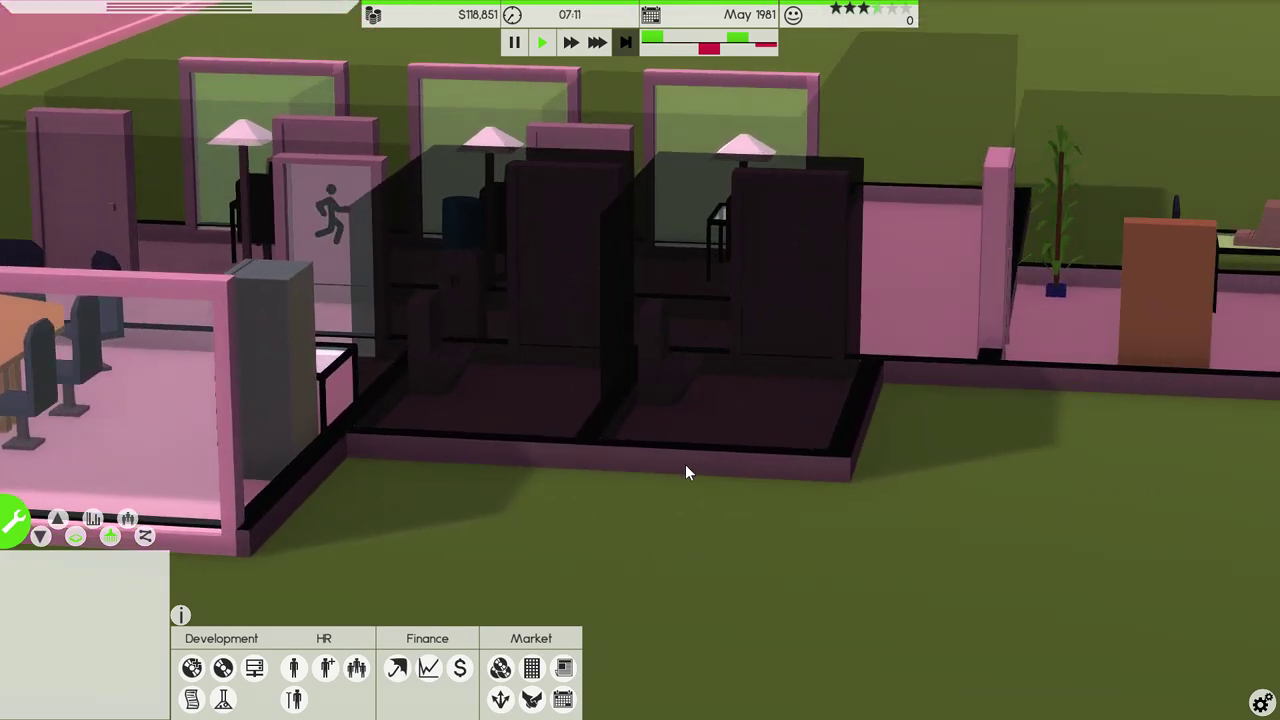
pyautogui.scroll(-3, 685, 464)
pyautogui.moveTo(685, 464)
pyautogui.mouseDown()
pyautogui.moveTo(571, 494)
pyautogui.moveTo(416, 400)
pyautogui.moveTo(666, 431)
pyautogui.moveTo(419, 399)
pyautogui.moveTo(562, 384)
pyautogui.moveTo(451, 289)
pyautogui.moveTo(938, 395)
pyautogui.moveTo(732, 416)
pyautogui.moveTo(610, 400)
pyautogui.moveTo(500, 350)
pyautogui.mouseUp()
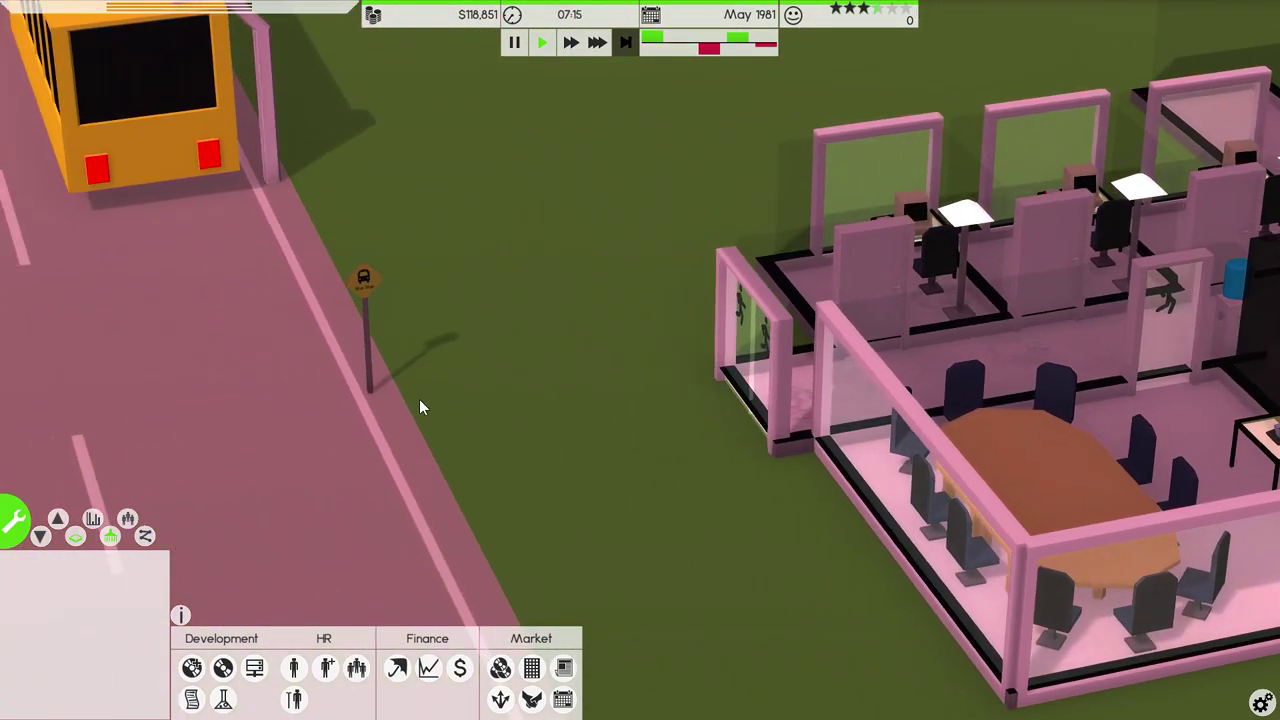
pyautogui.scroll(-3, 798, 418)
pyautogui.click(570, 42)
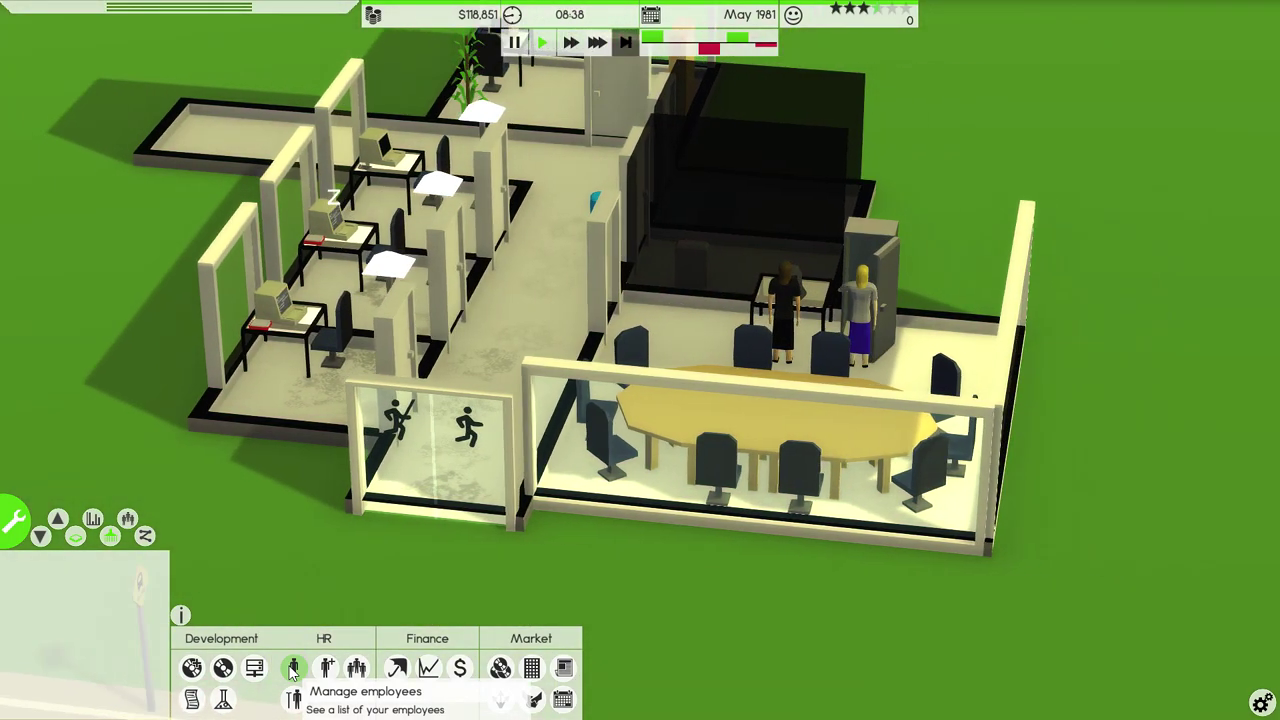
# Check the Core employee, the marketer, the $3,013 employee and the founder in the employee list
pyautogui.click(293, 668)
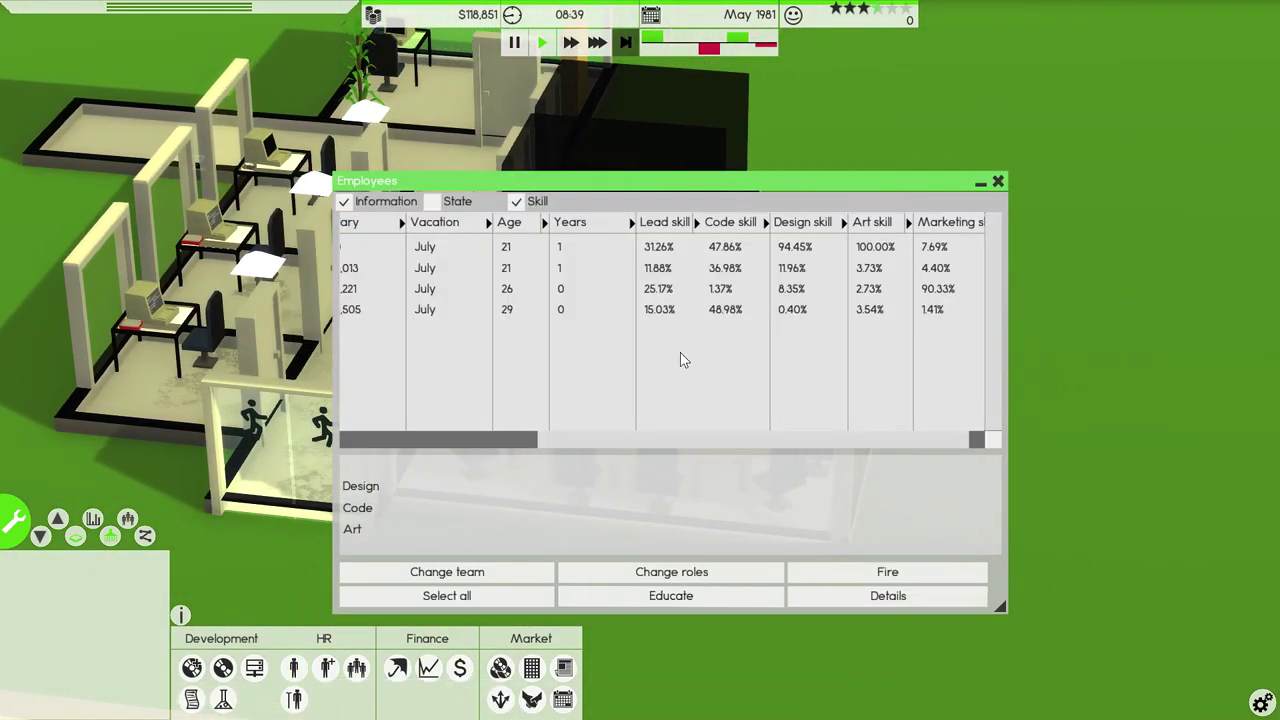
pyautogui.moveTo(460, 448); pyautogui.dragTo(880, 445)
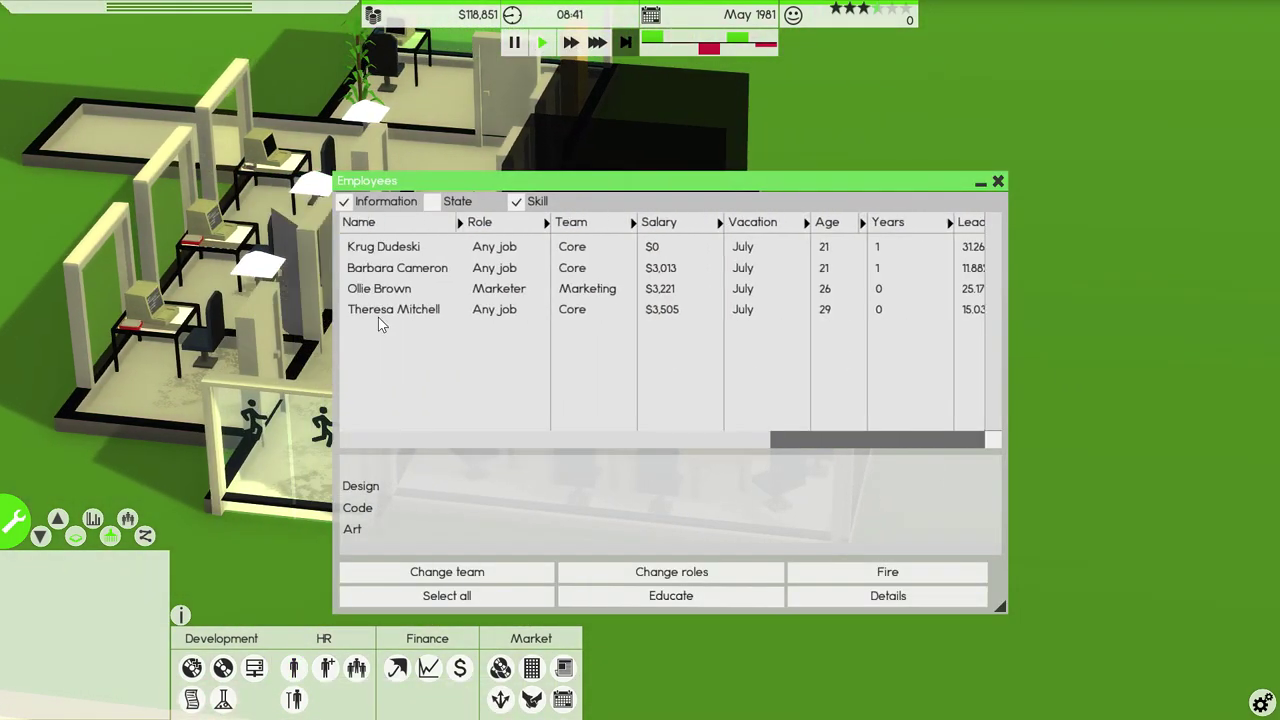
pyautogui.click(393, 309)
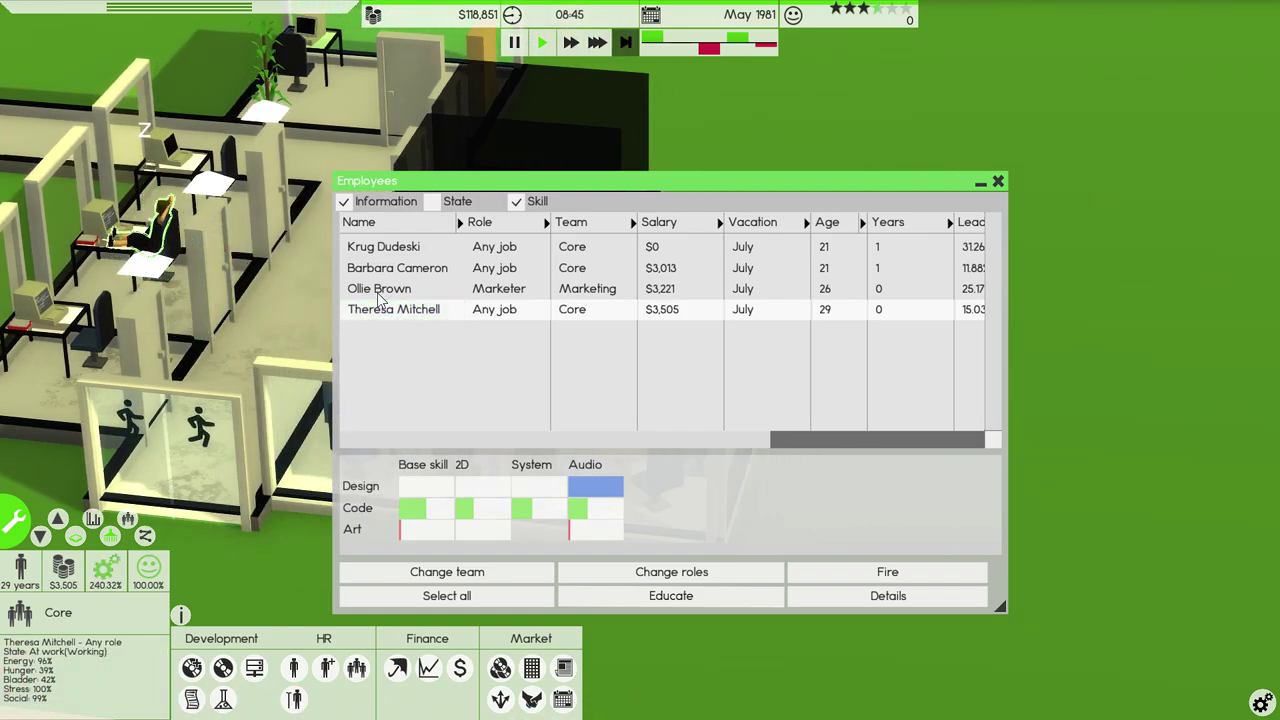
pyautogui.click(380, 290)
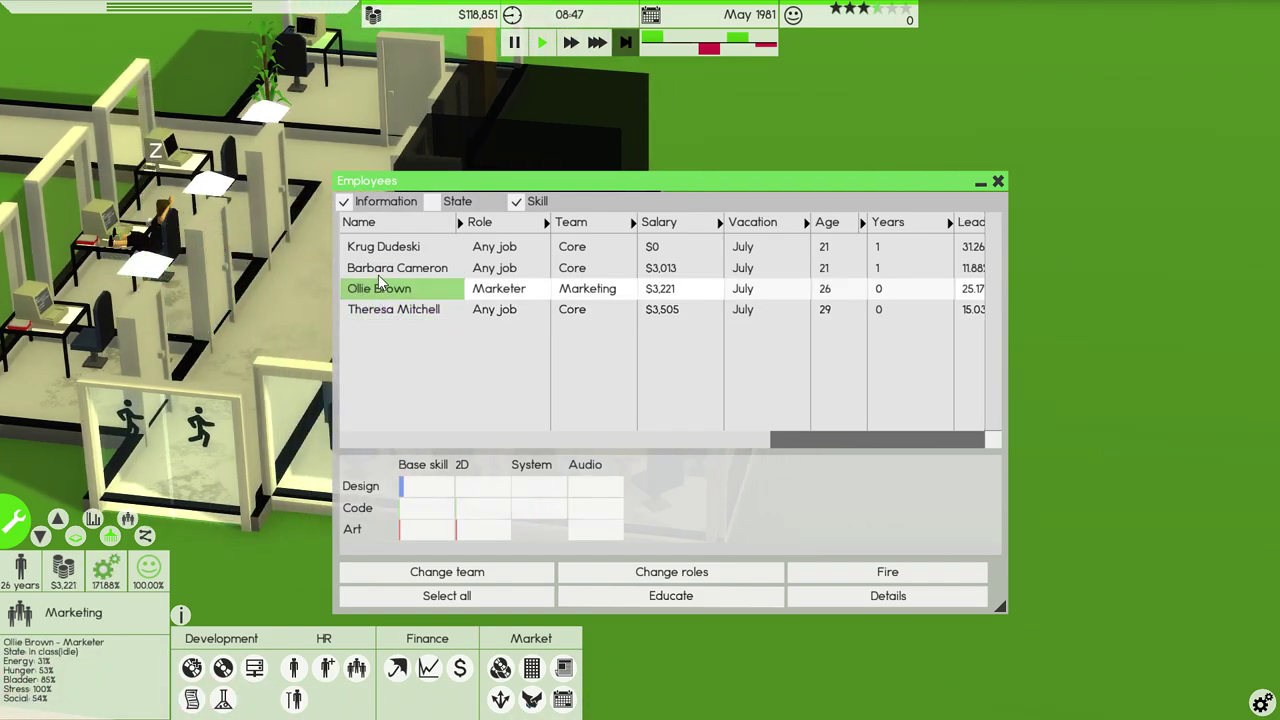
pyautogui.click(383, 270)
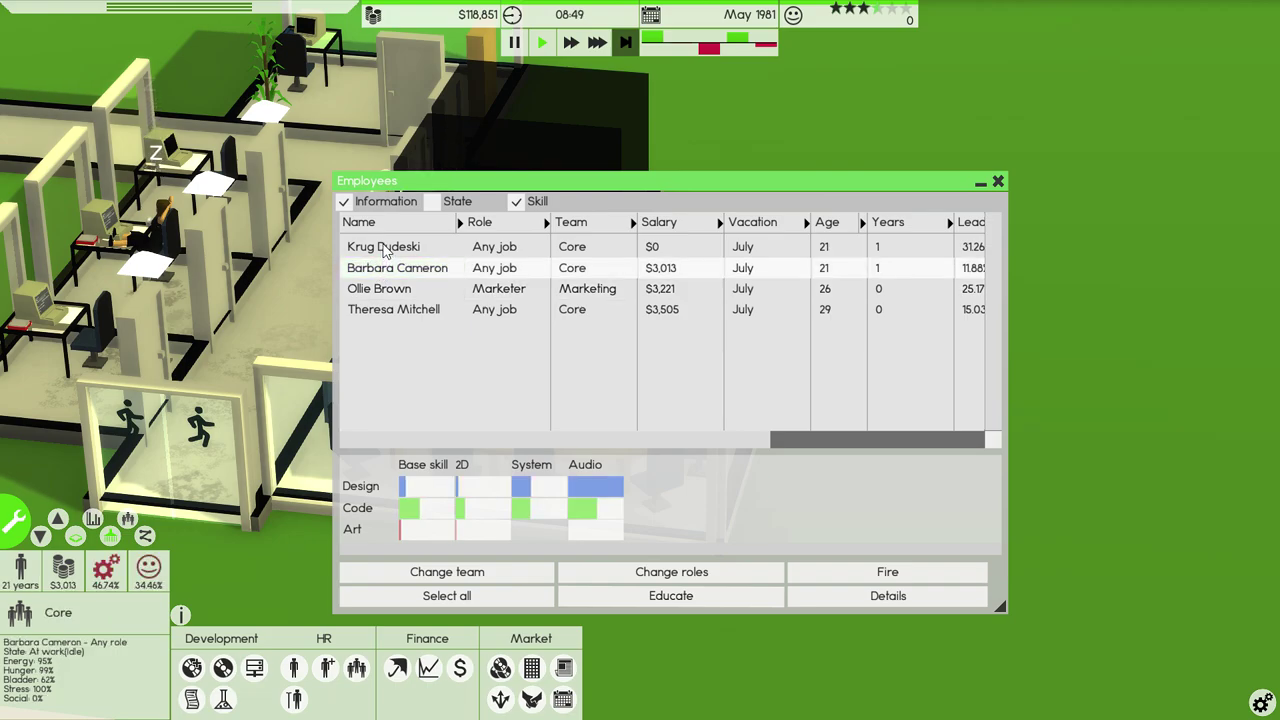
pyautogui.click(385, 249)
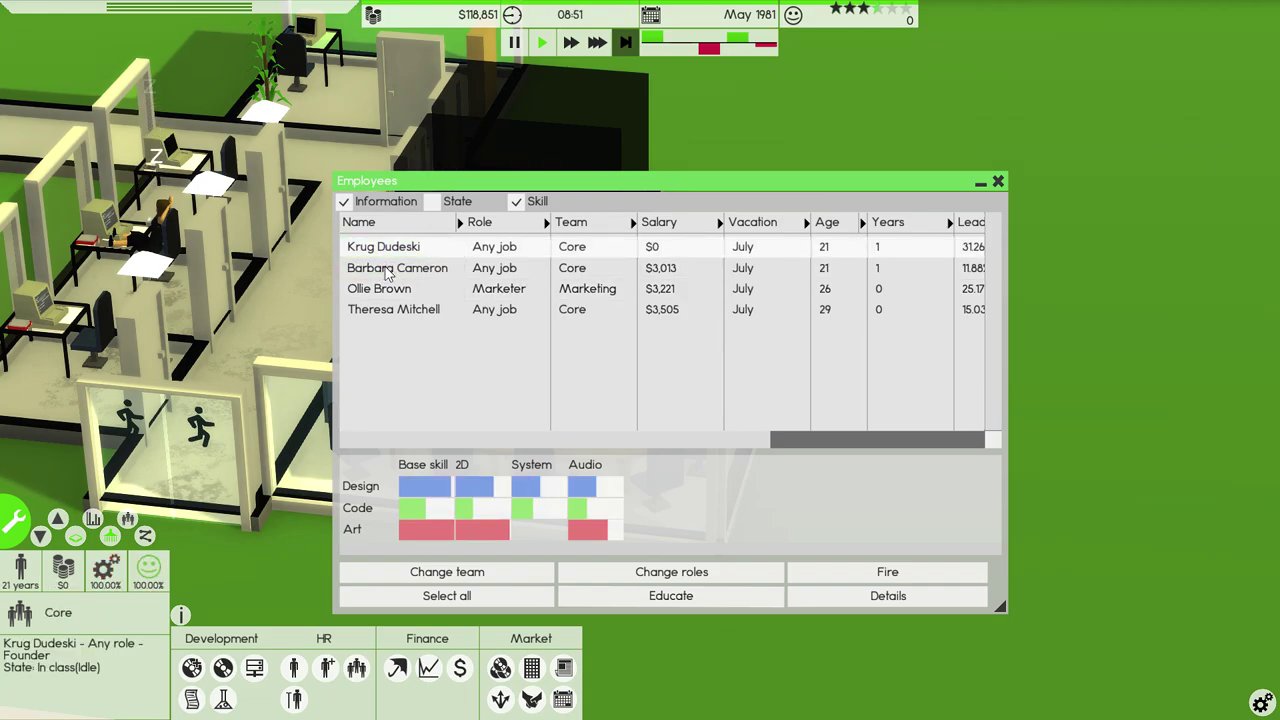
pyautogui.click(390, 270)
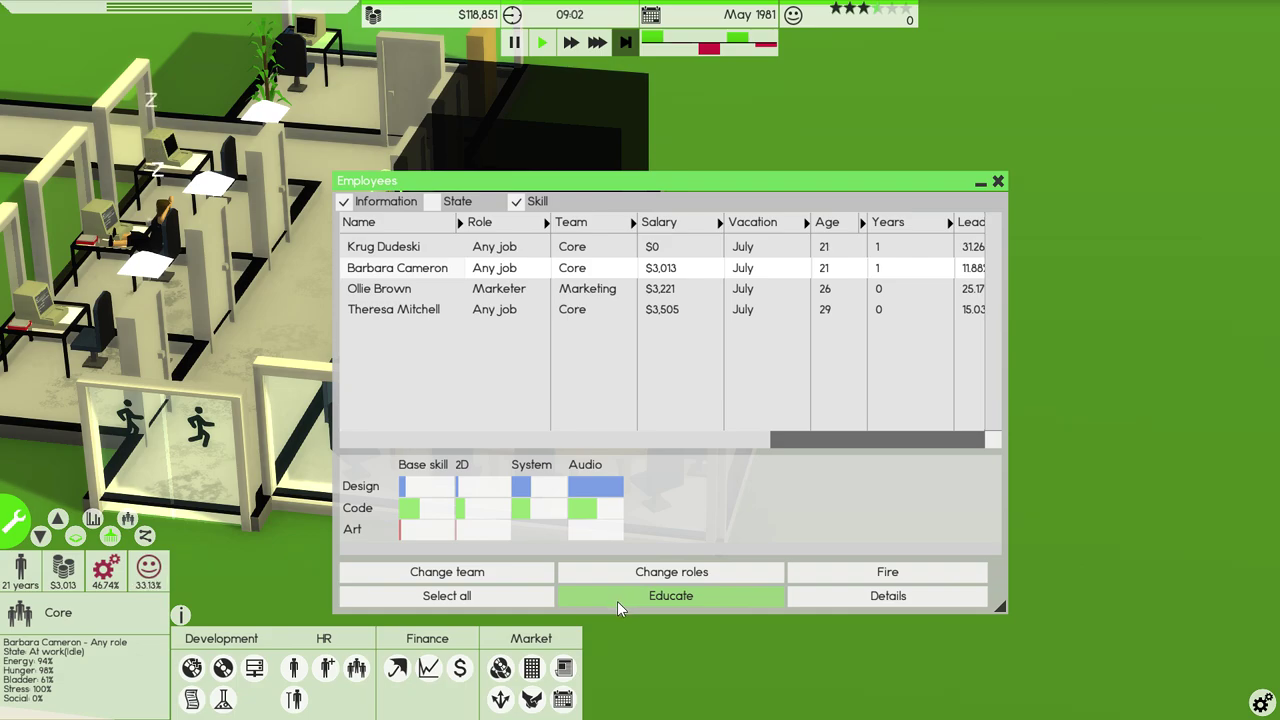
# Enroll the $3,013 employee in an $1,800 programmer course specialising in System
pyautogui.click(620, 600)
pyautogui.click(905, 245)
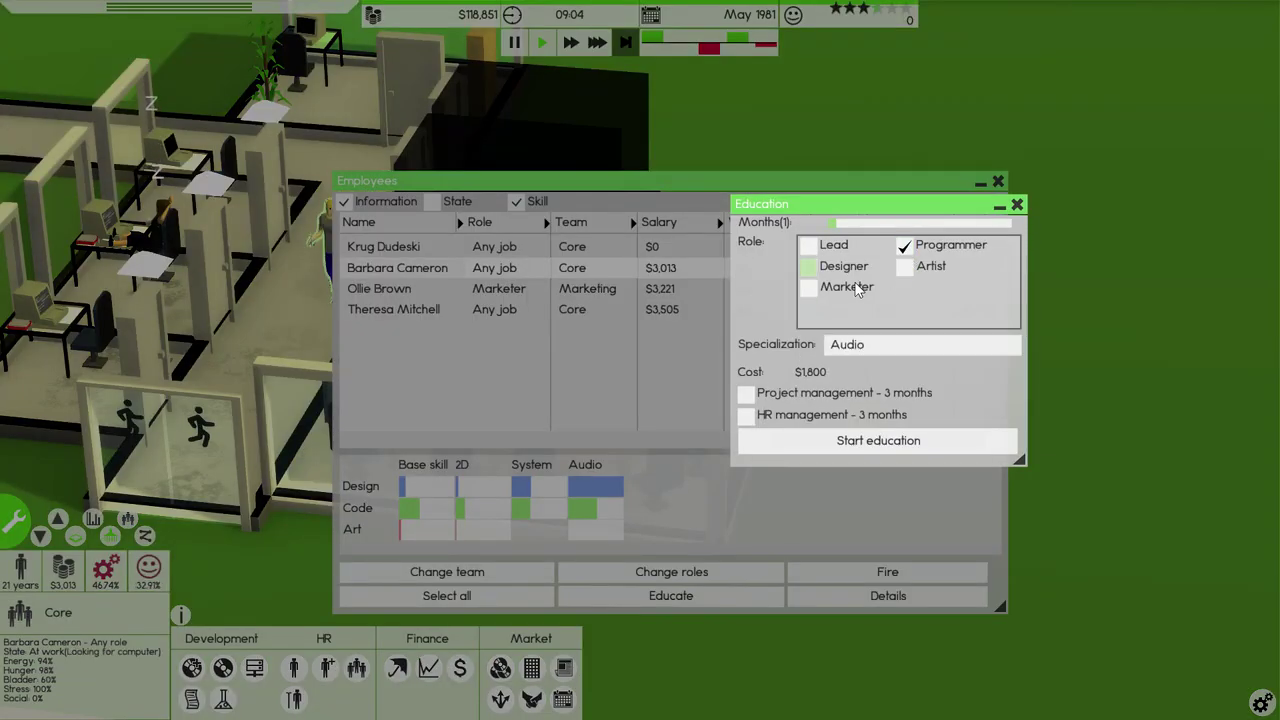
pyautogui.click(920, 344)
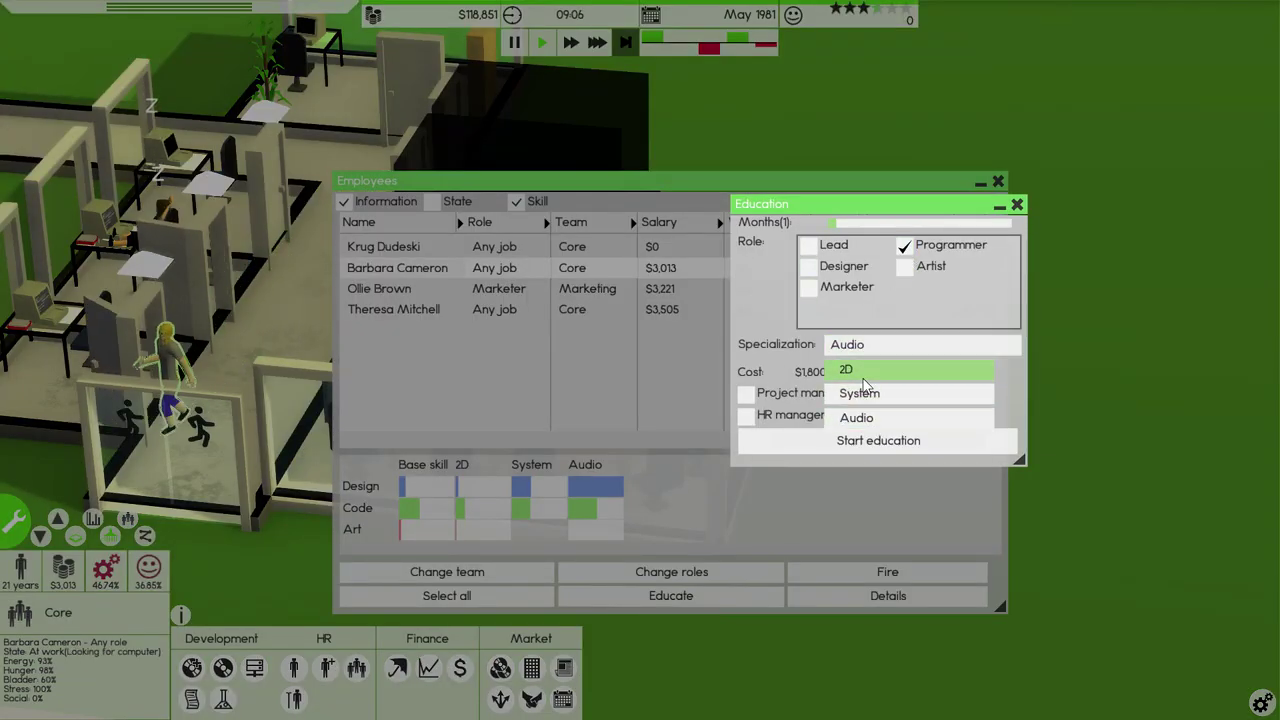
pyautogui.click(865, 417)
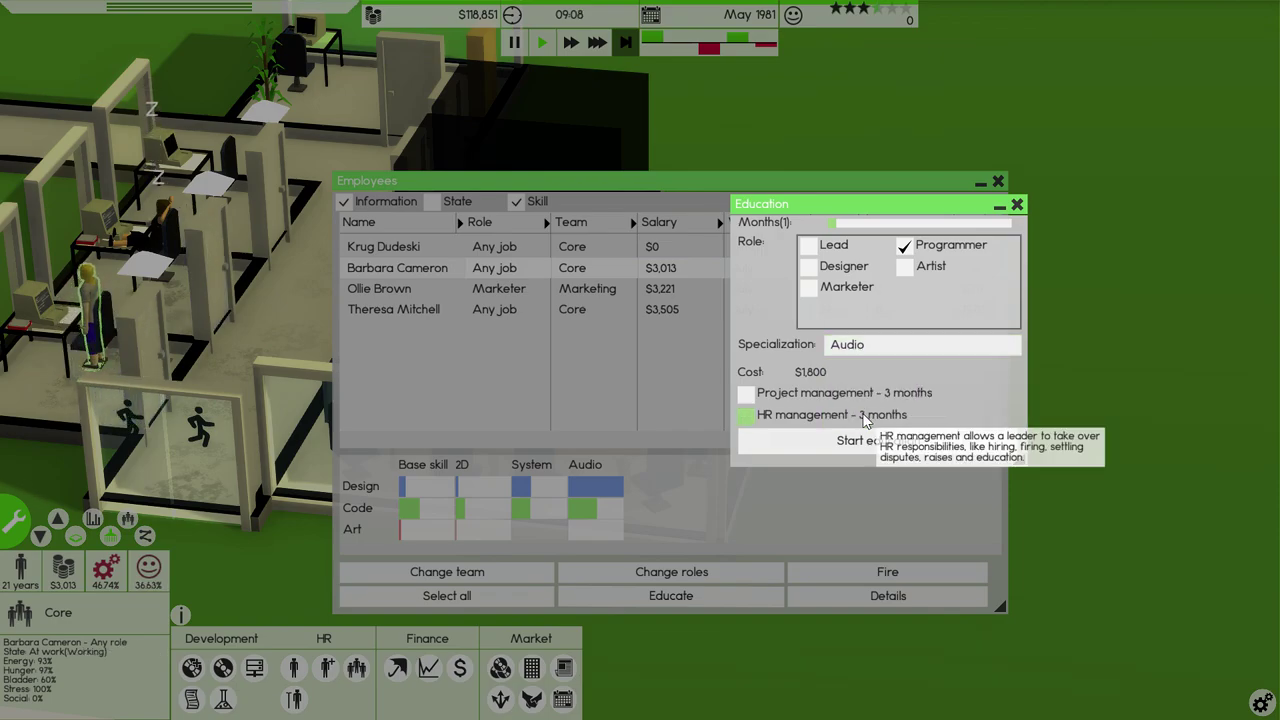
pyautogui.click(920, 344)
pyautogui.click(866, 395)
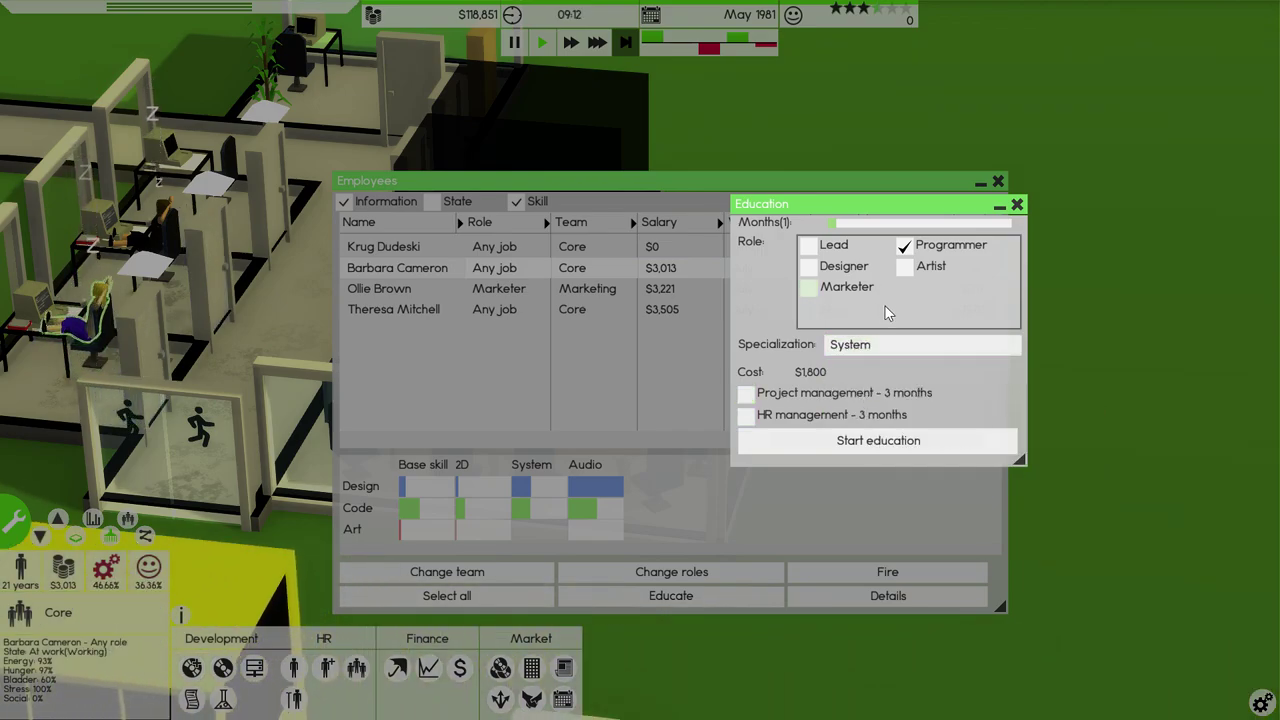
pyautogui.click(878, 440)
pyautogui.click(424, 314)
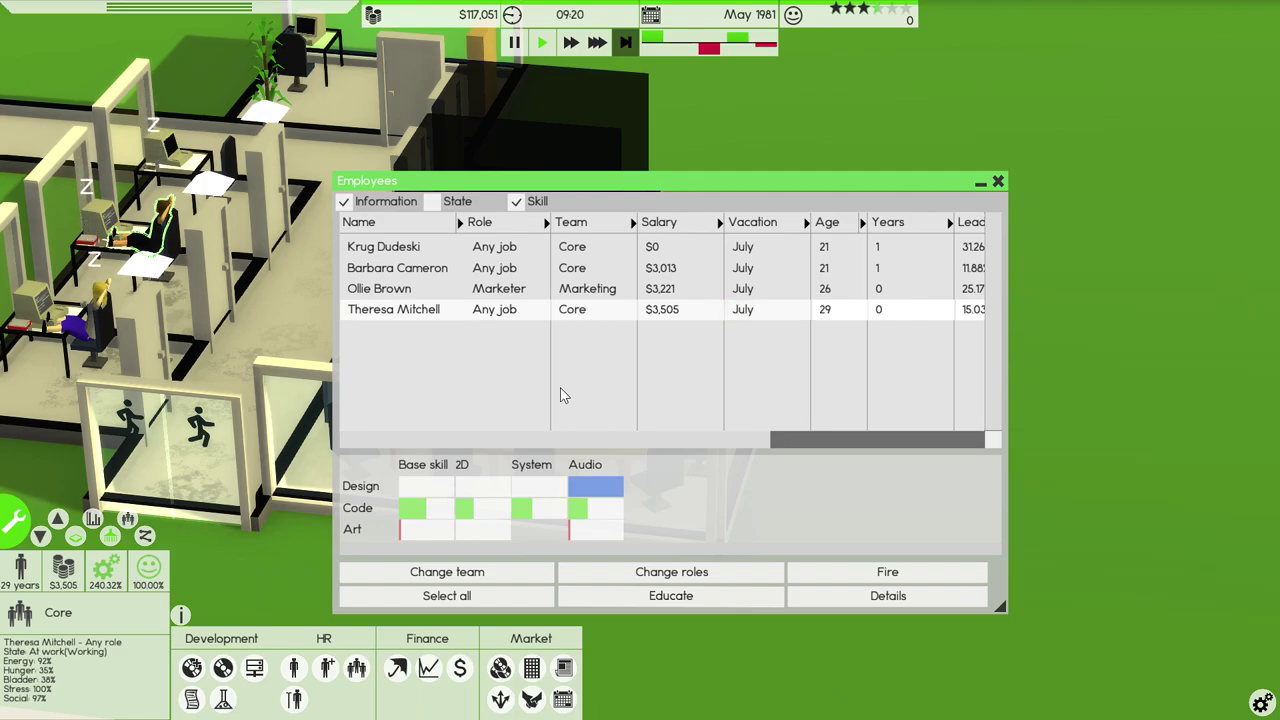
# Enroll Theresa Mitchell in an $1,800 programmer course with Audio specialization, then close the list
pyautogui.click(643, 597)
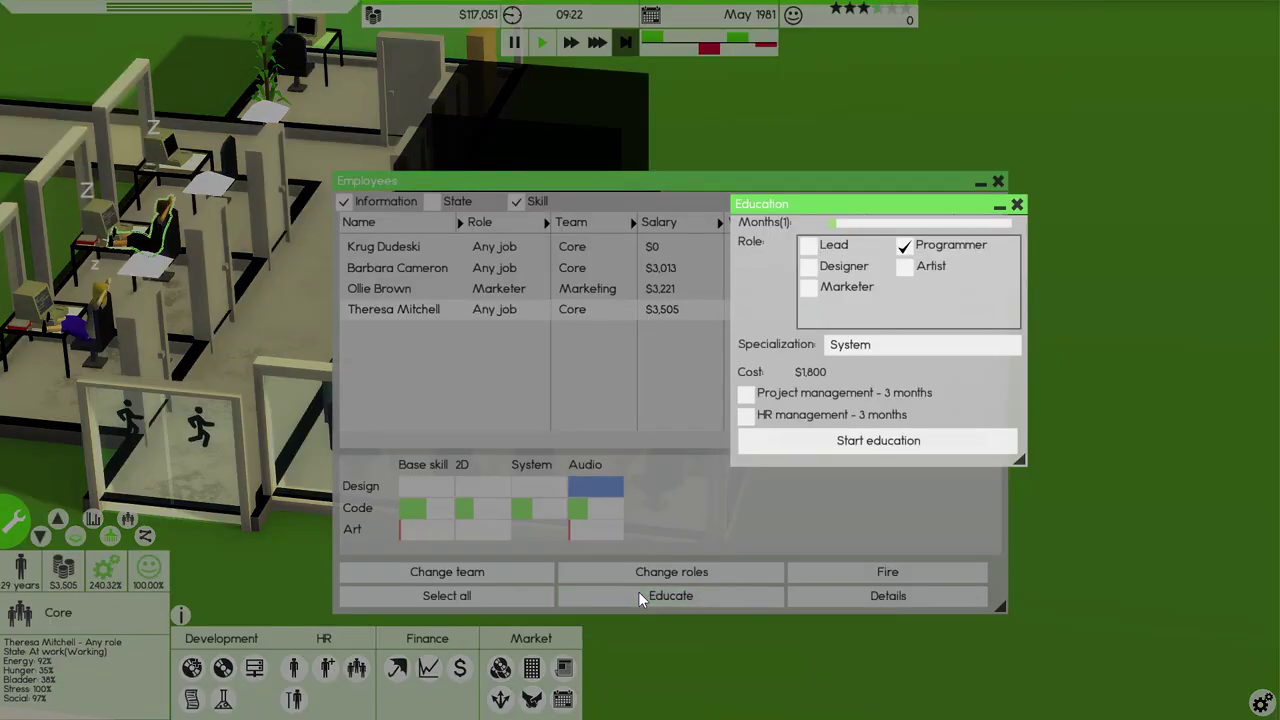
pyautogui.click(810, 267)
pyautogui.click(887, 345)
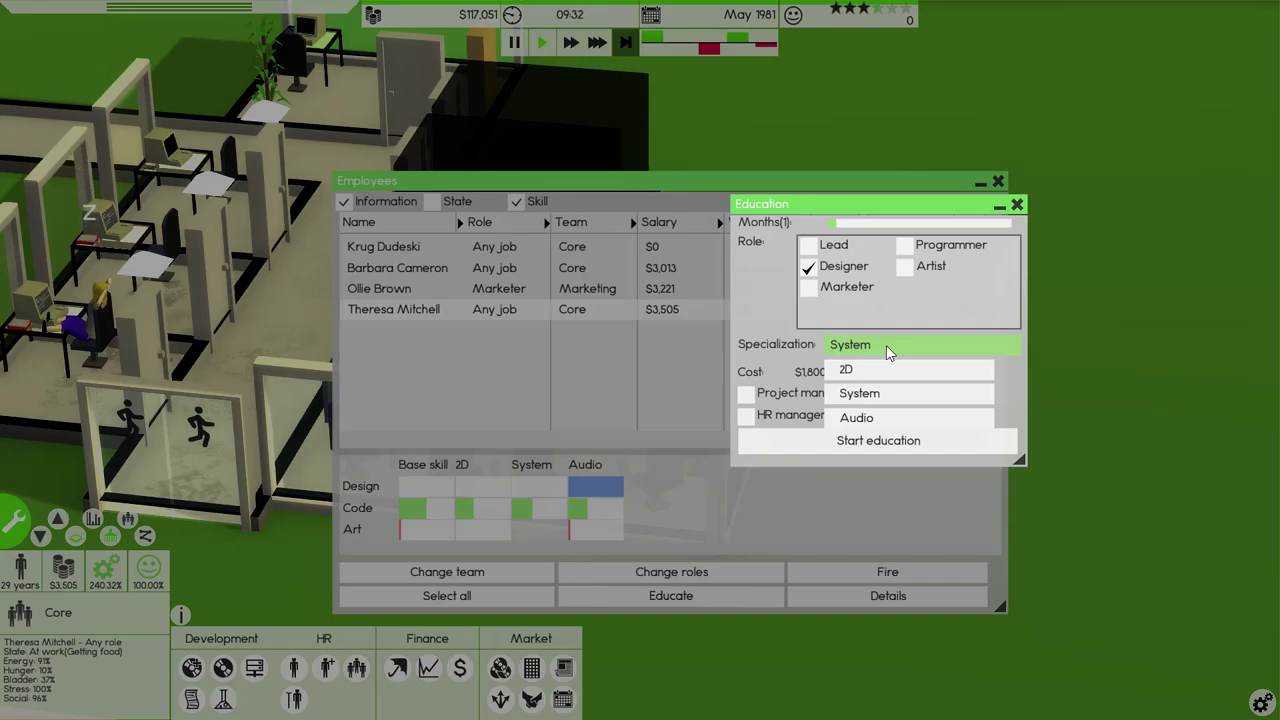
pyautogui.click(890, 350)
pyautogui.click(877, 344)
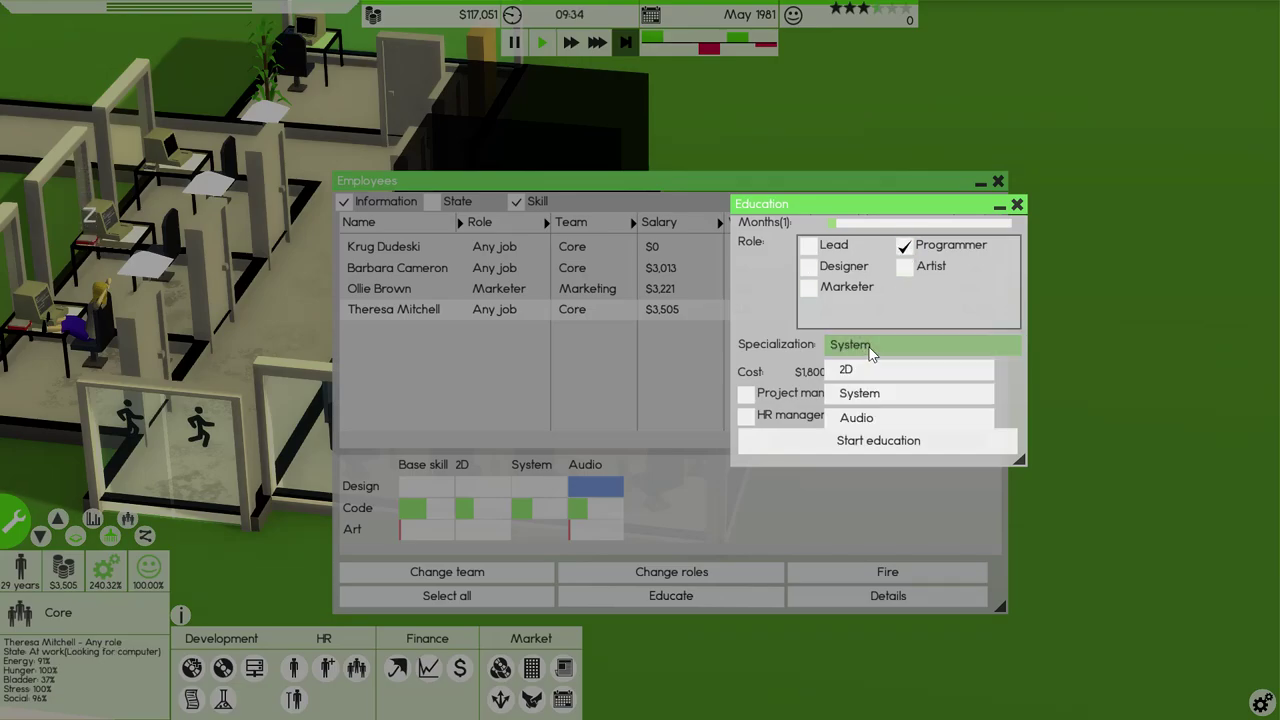
pyautogui.click(855, 417)
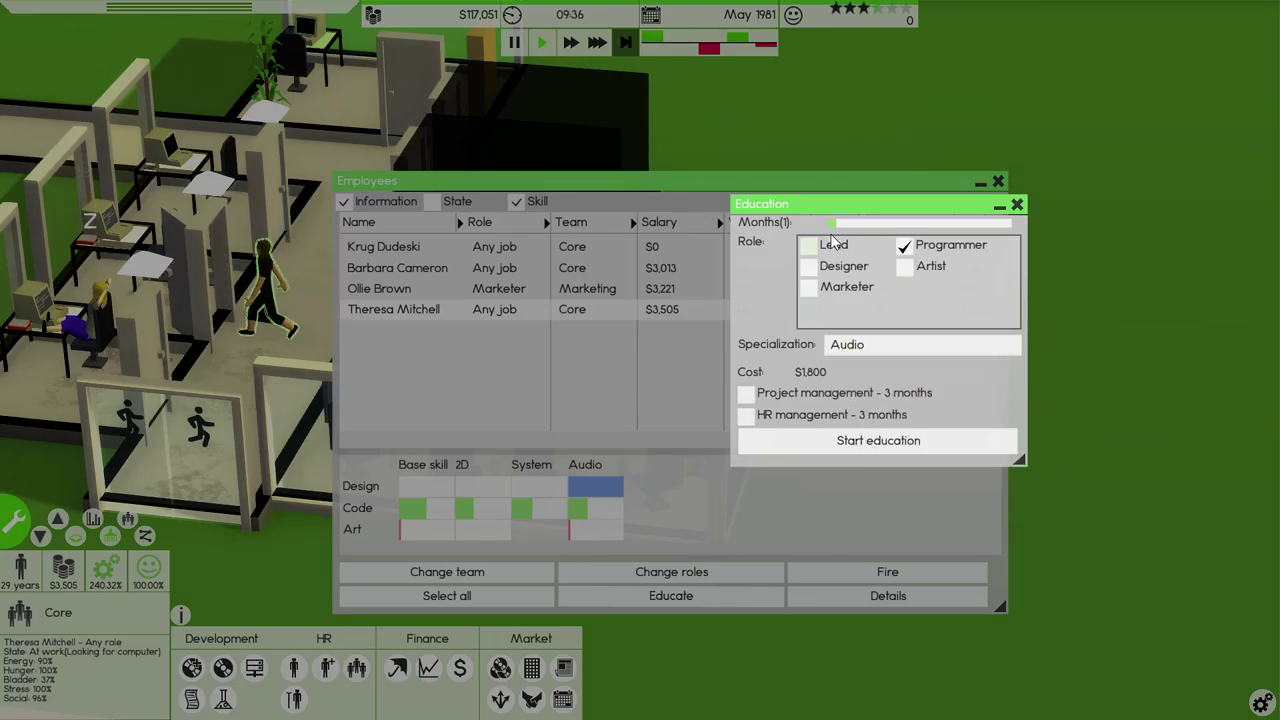
pyautogui.click(862, 445)
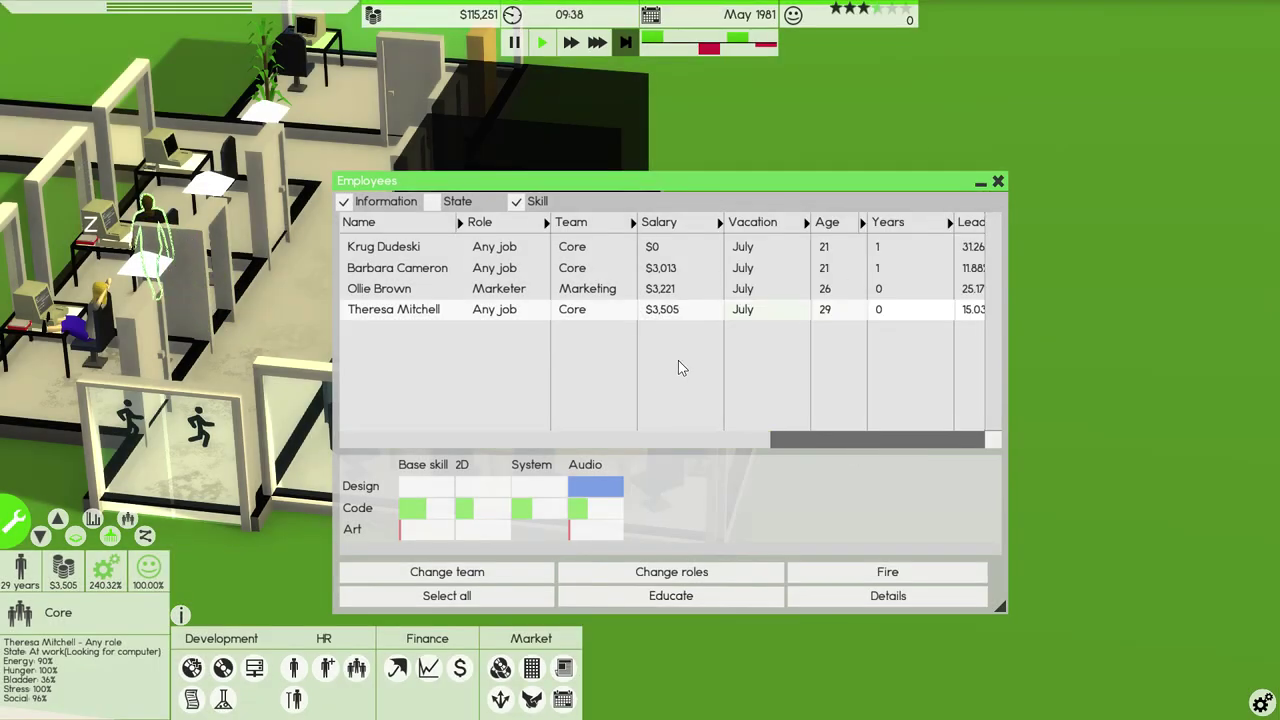
pyautogui.click(997, 181)
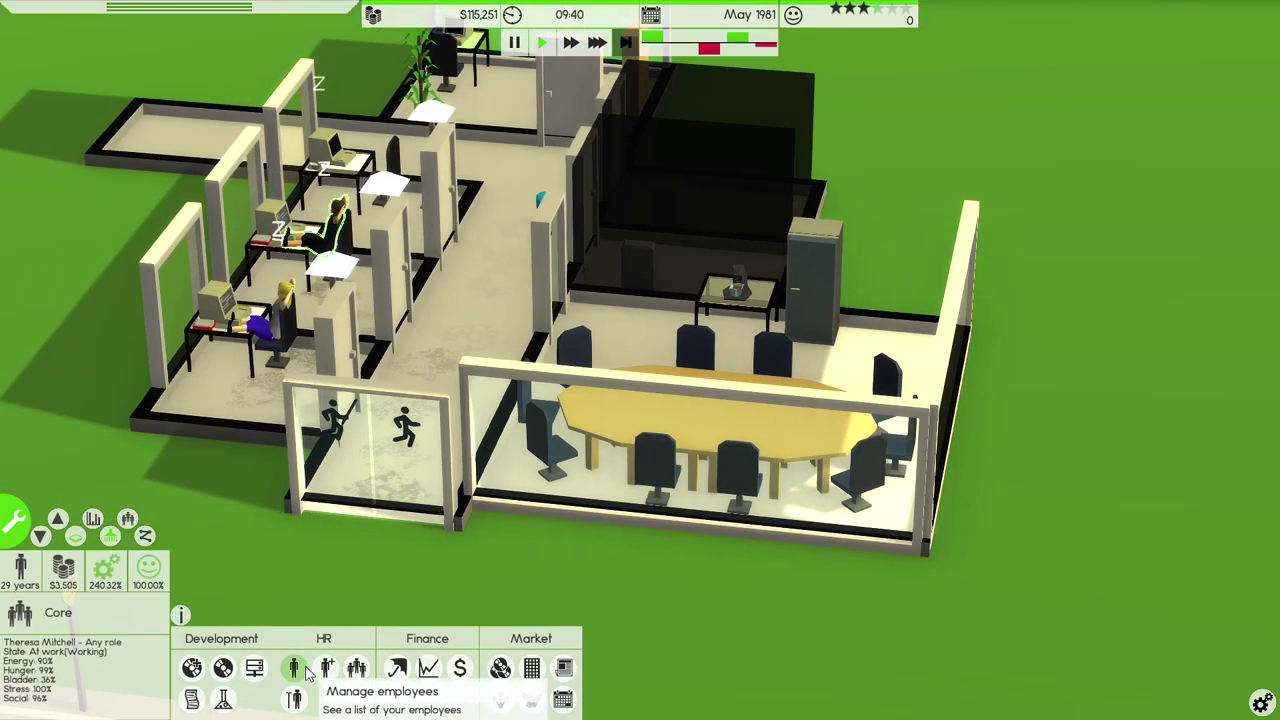
pyautogui.scroll(2, 330, 670)
pyautogui.click(357, 668)
pyautogui.moveTo(300, 450)
pyautogui.mouseDown()
pyautogui.moveTo(397, 462)
pyautogui.moveTo(250, 450)
pyautogui.mouseUp()
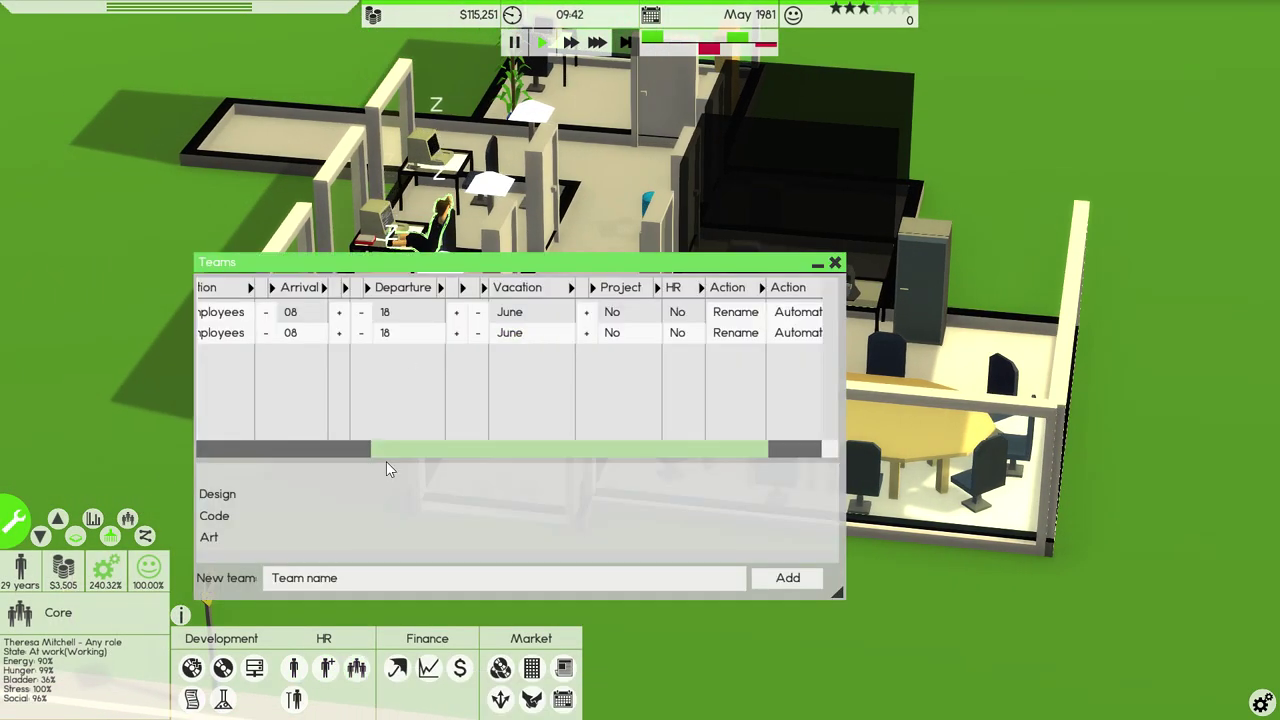
pyautogui.click(233, 332)
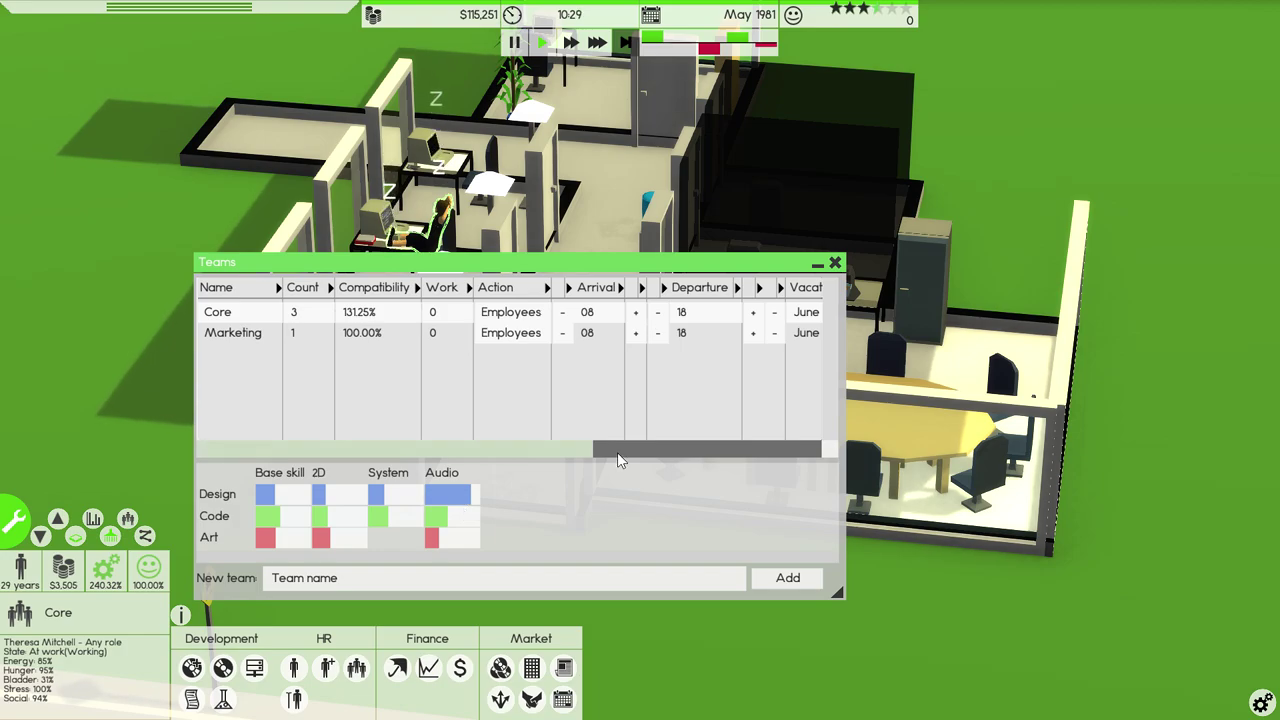
pyautogui.moveTo(617, 452); pyautogui.dragTo(357, 460)
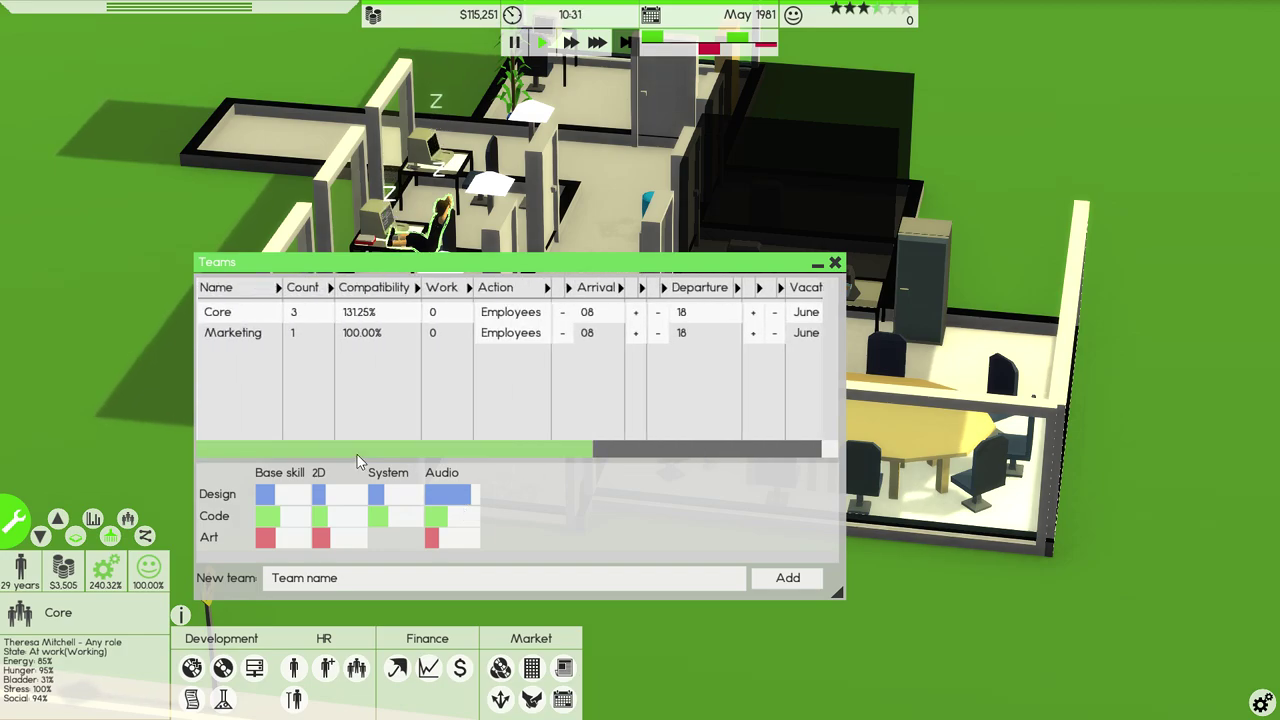
pyautogui.click(835, 263)
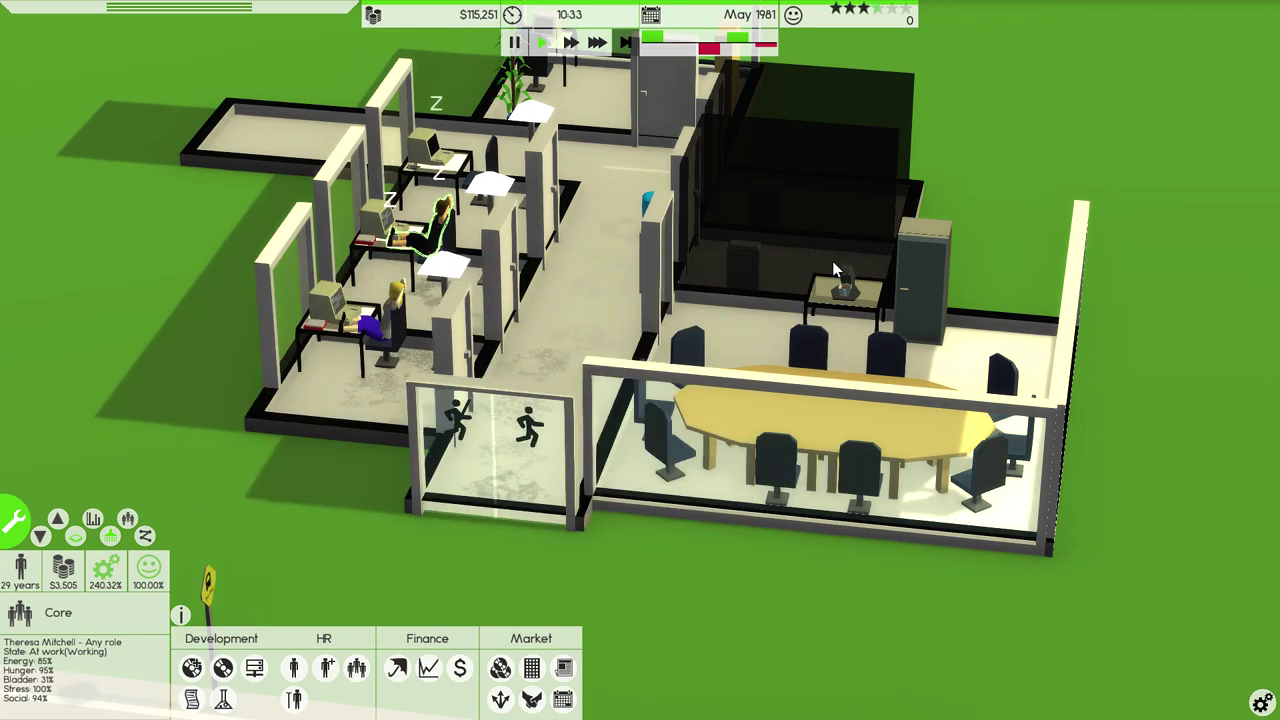
pyautogui.scroll(2, 832, 261)
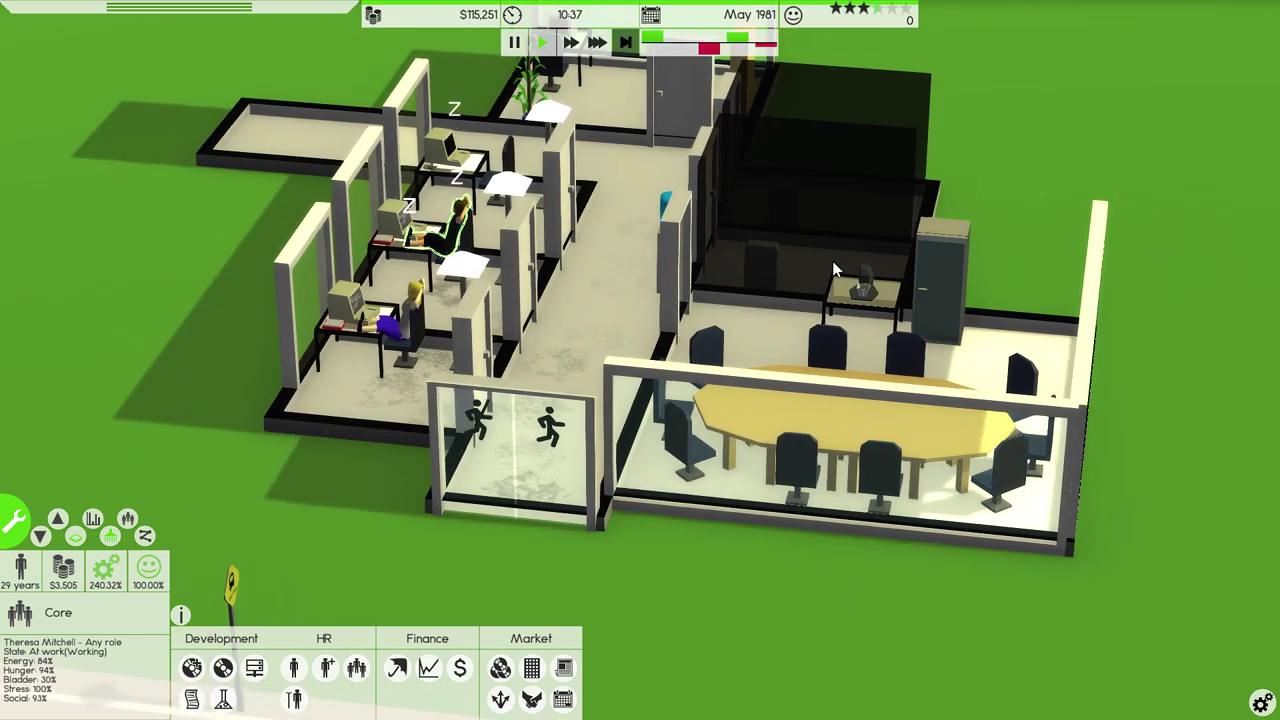
pyautogui.scroll(-1, 832, 261)
pyautogui.scroll(2, 832, 261)
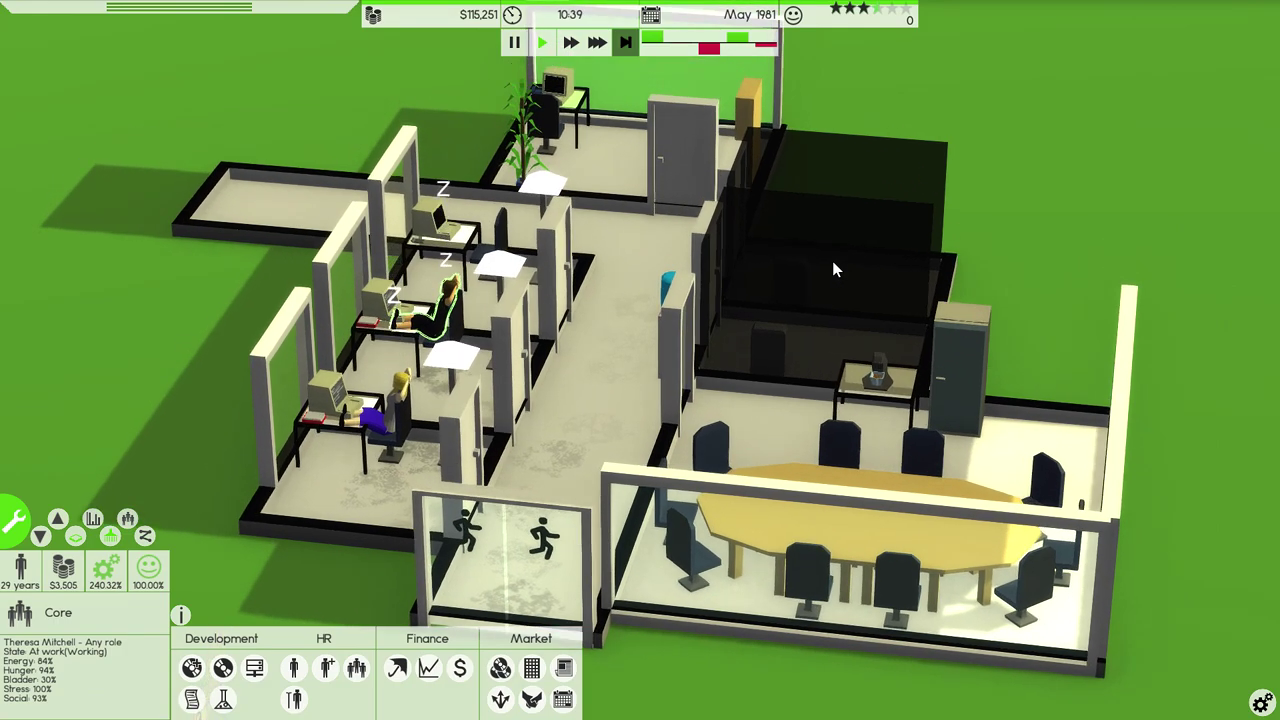
pyautogui.scroll(-2, 832, 261)
pyautogui.moveTo(832, 261); pyautogui.dragTo(386, 418)
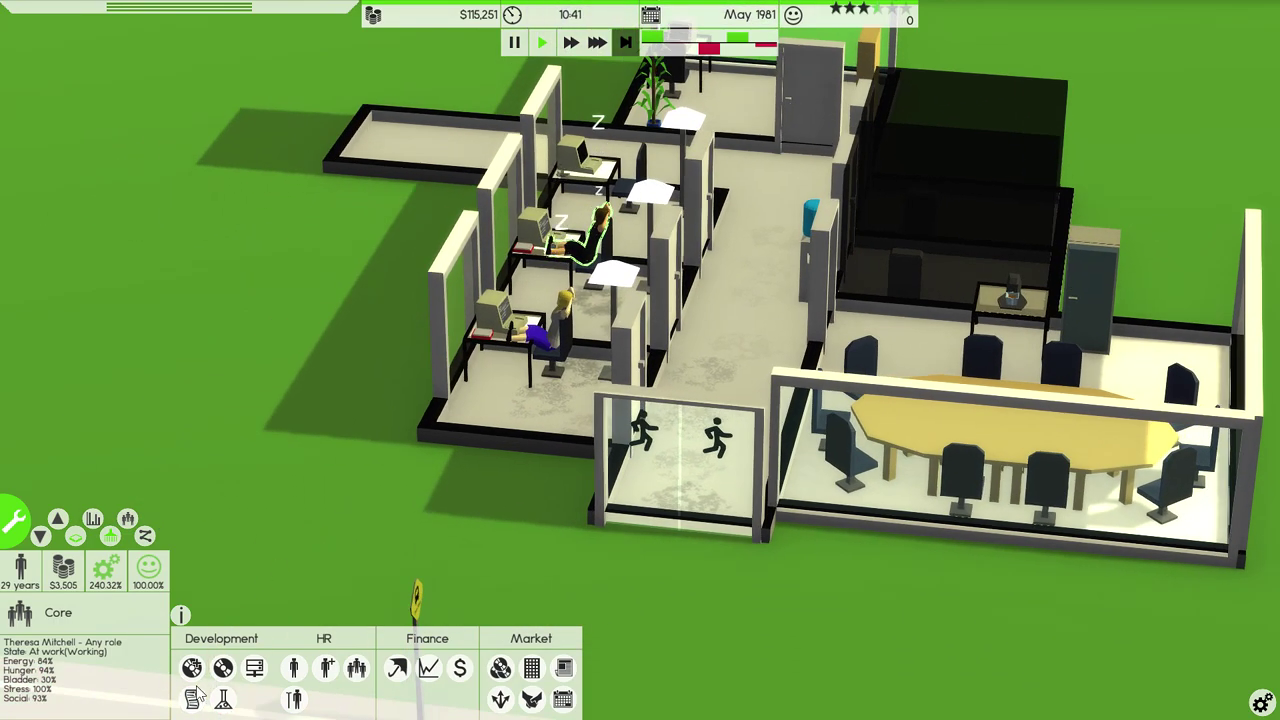
# Sort contracts by lowest income and accept PitTweak's cheapest Embedded System contract
pyautogui.click(191, 699)
pyautogui.click(300, 214)
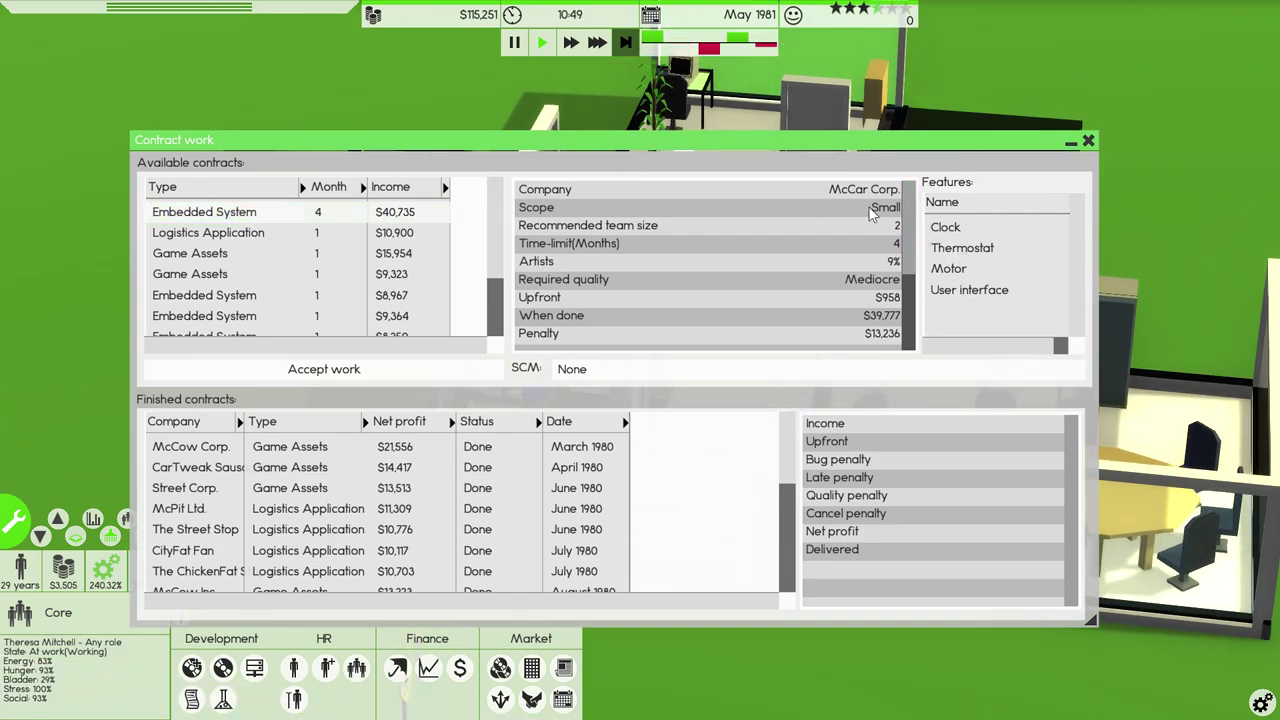
pyautogui.moveTo(909, 230); pyautogui.dragTo(909, 258)
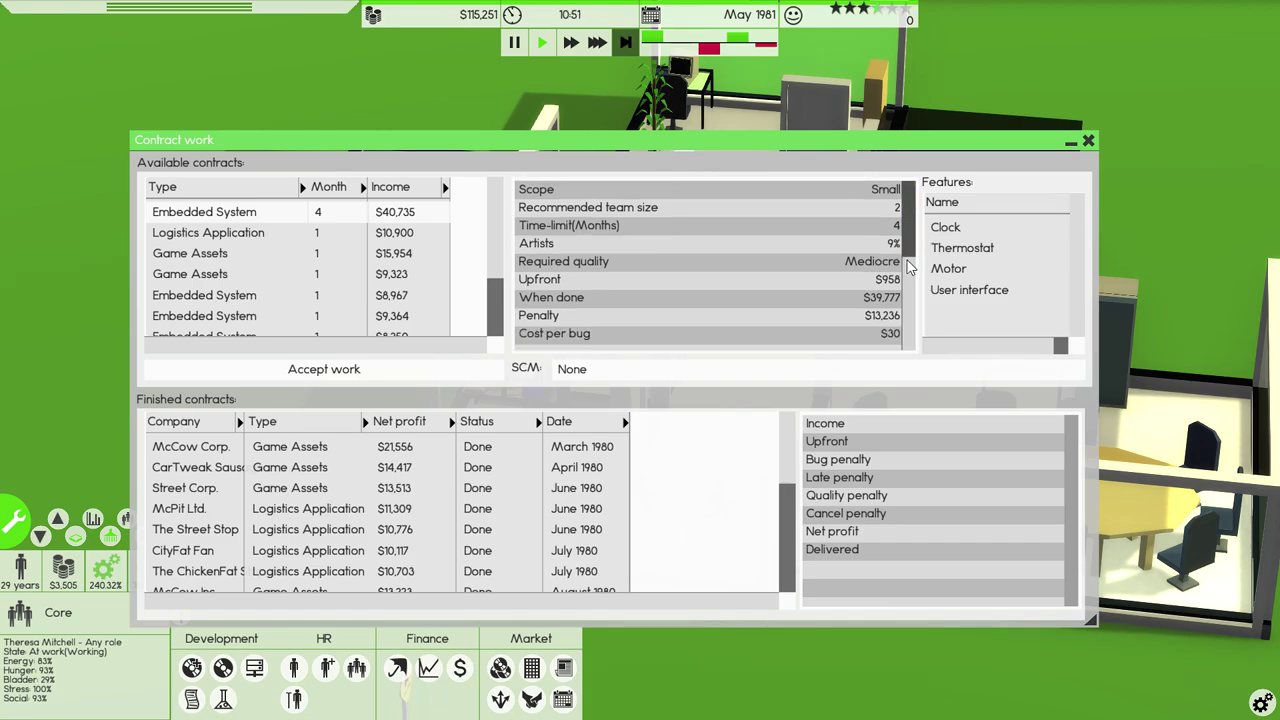
pyautogui.scroll(1, 724, 250)
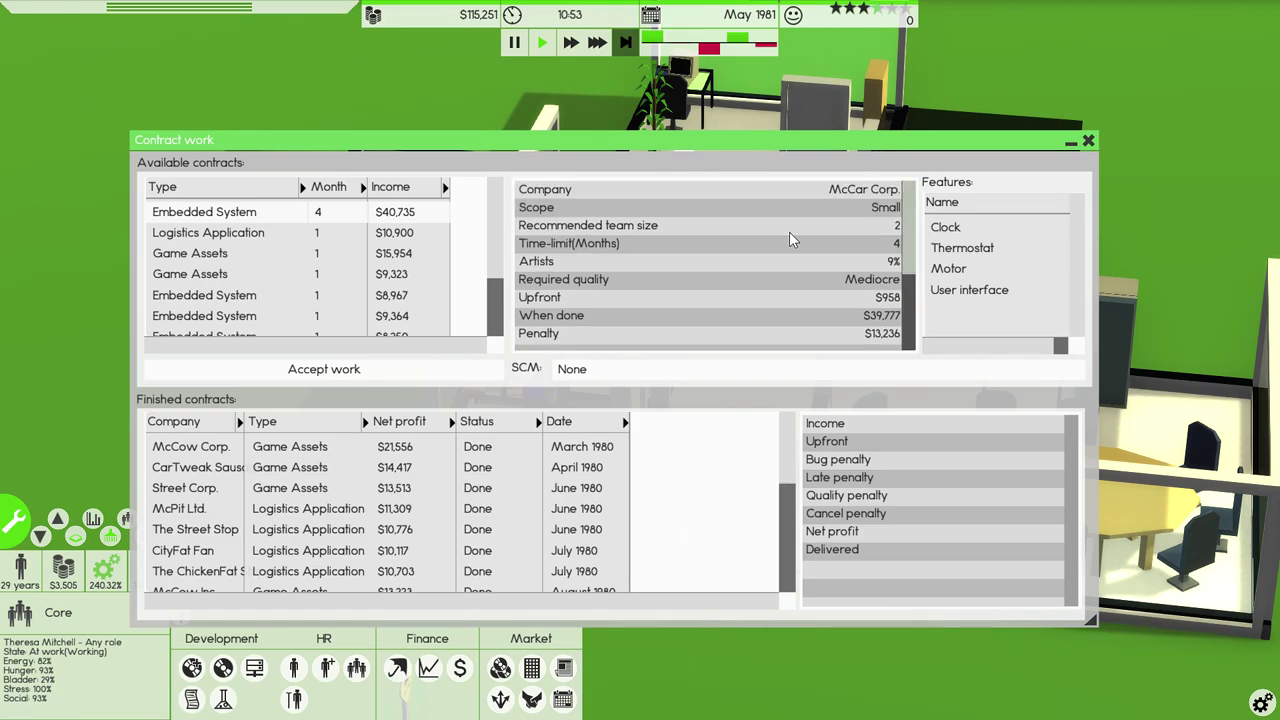
pyautogui.click(400, 188)
pyautogui.click(228, 232)
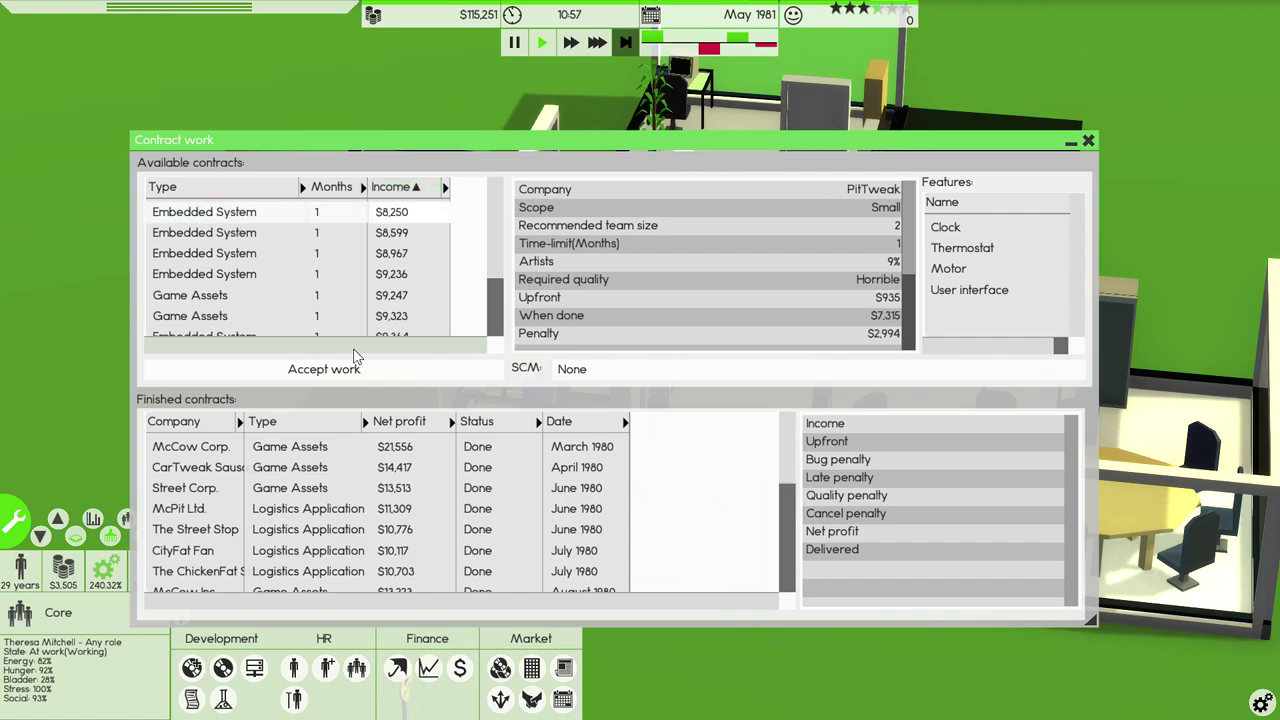
pyautogui.click(324, 369)
# Assign the Core team to the PitTweak contract and promote it through Alpha and Beta
pyautogui.click(1088, 144)
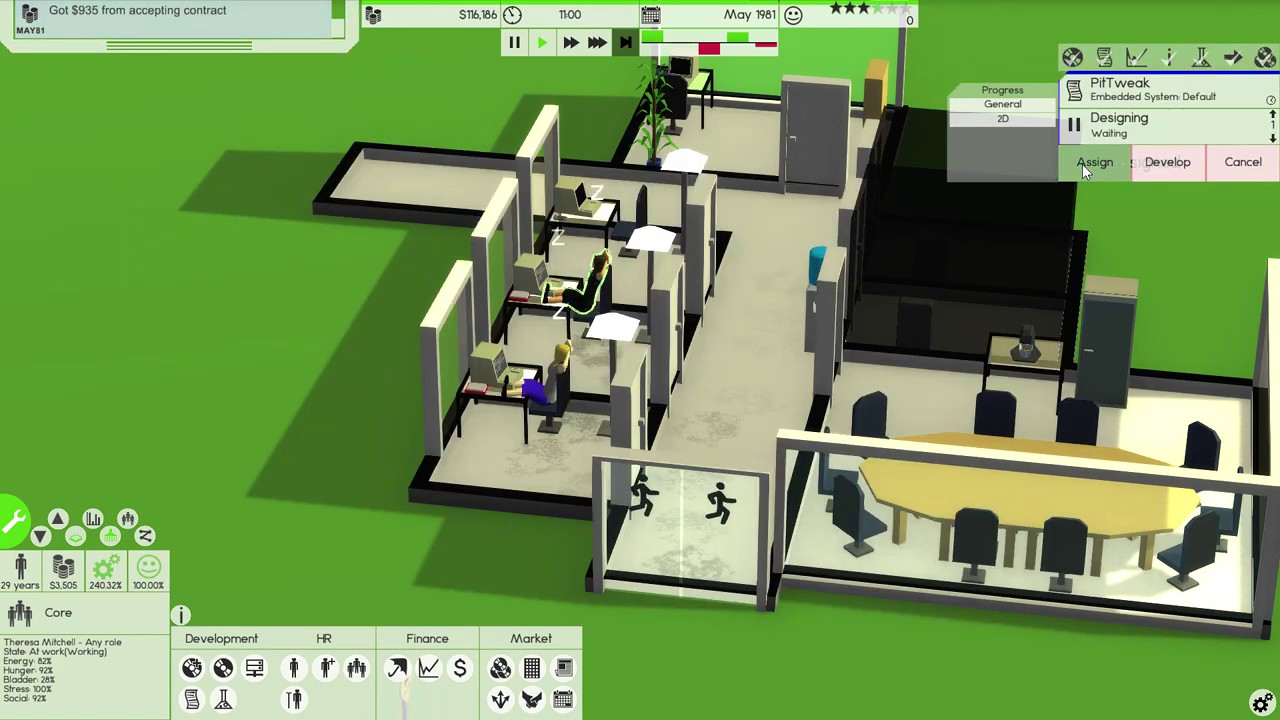
pyautogui.click(1135, 162)
pyautogui.click(430, 360)
pyautogui.click(497, 631)
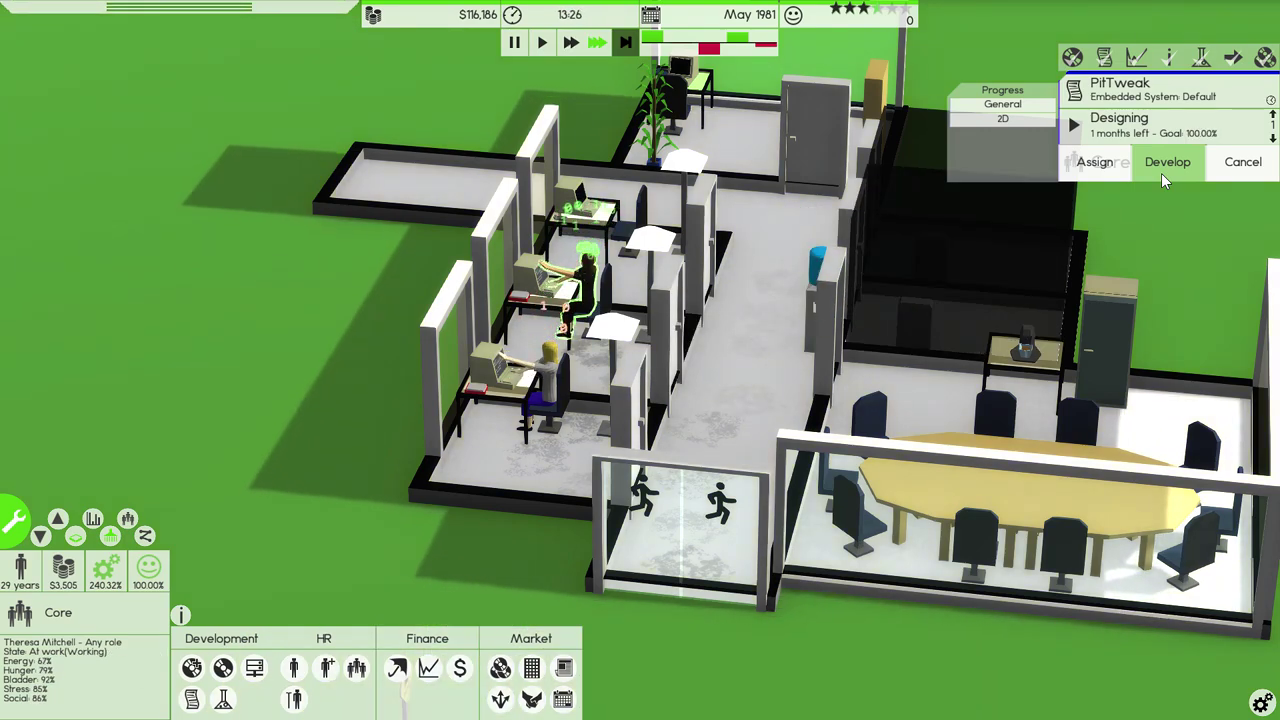
pyautogui.click(1161, 173)
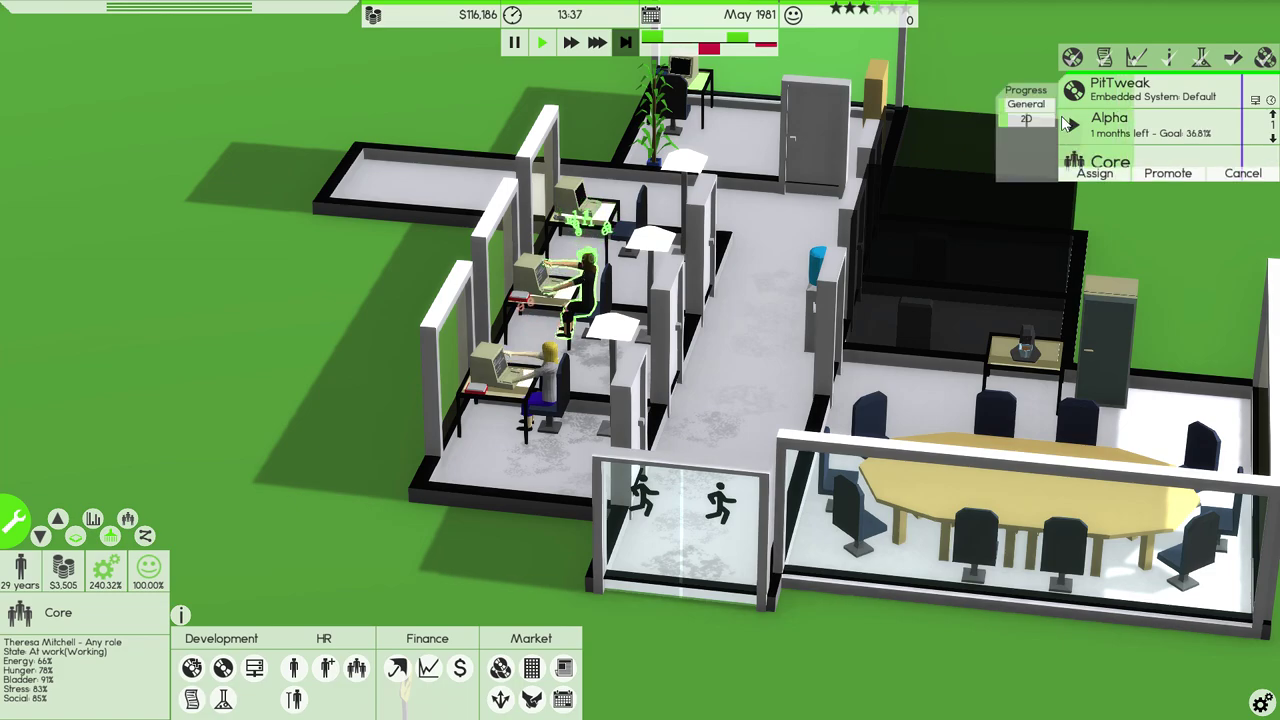
pyautogui.click(1164, 164)
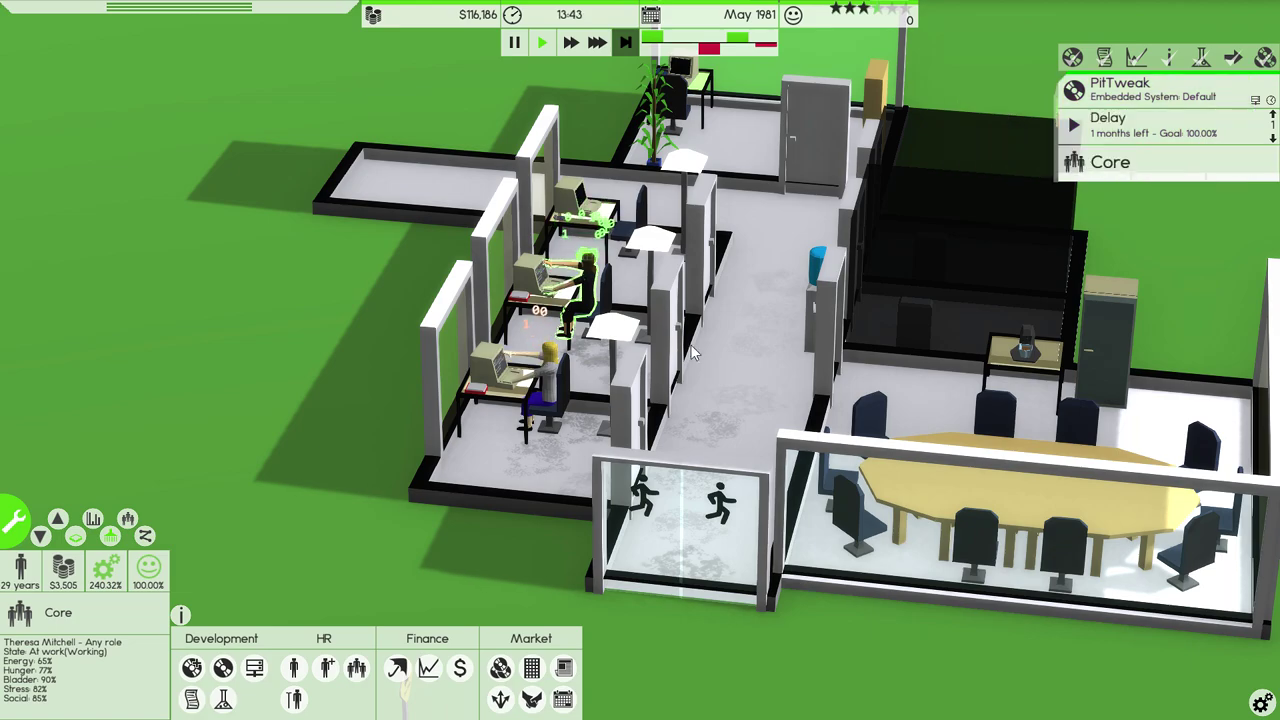
# Check employees, the watercooler and the Core office, then release the finished contract
pyautogui.click(683, 346)
pyautogui.scroll(3, 683, 346)
pyautogui.click(503, 363)
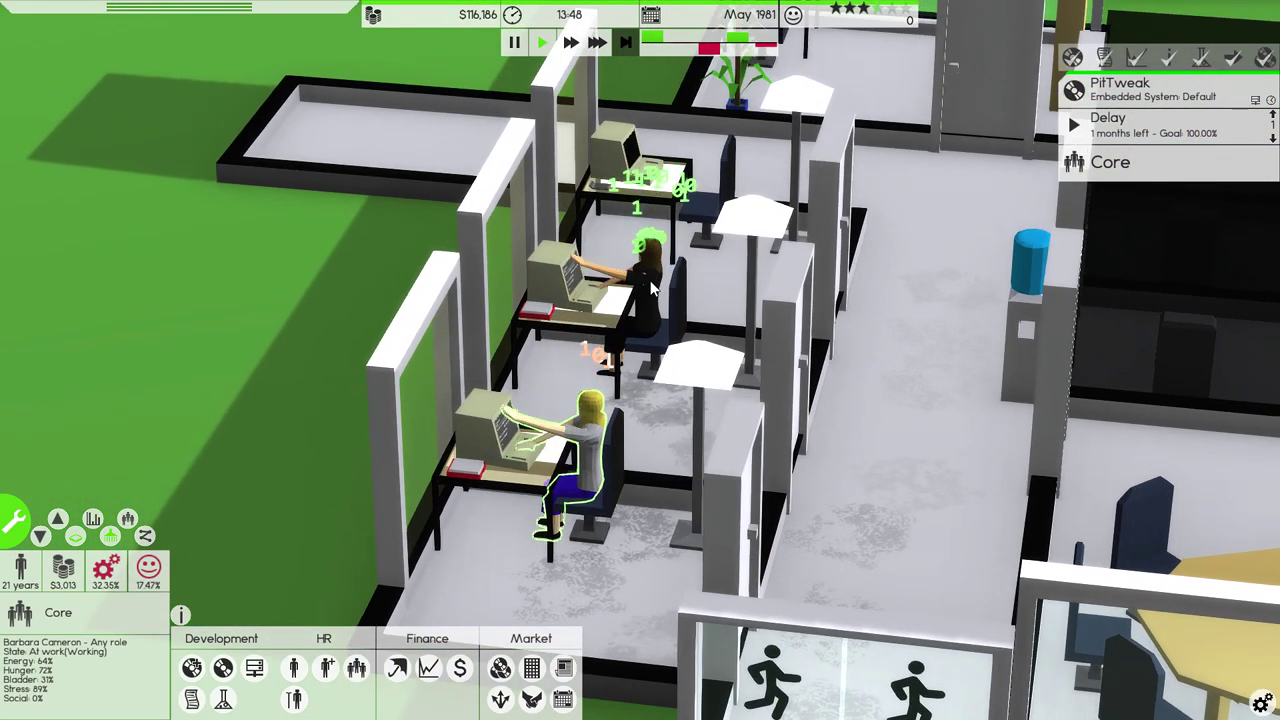
pyautogui.click(653, 290)
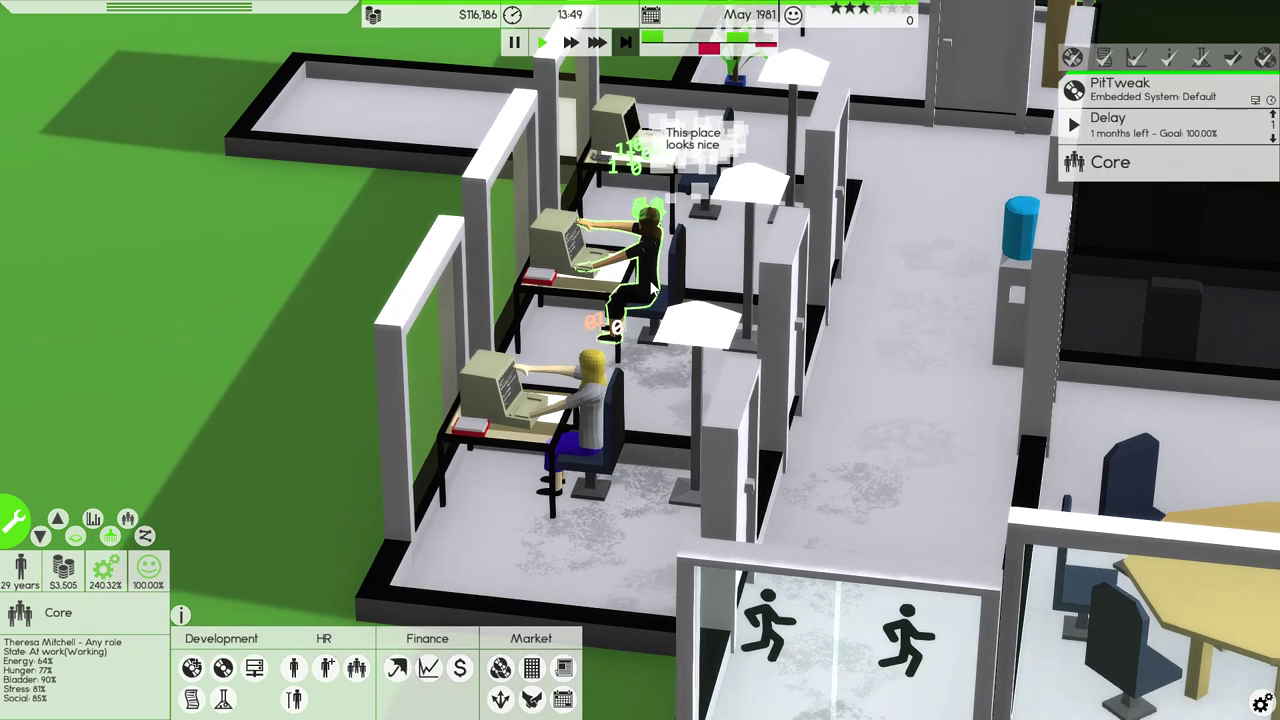
pyautogui.click(590, 400)
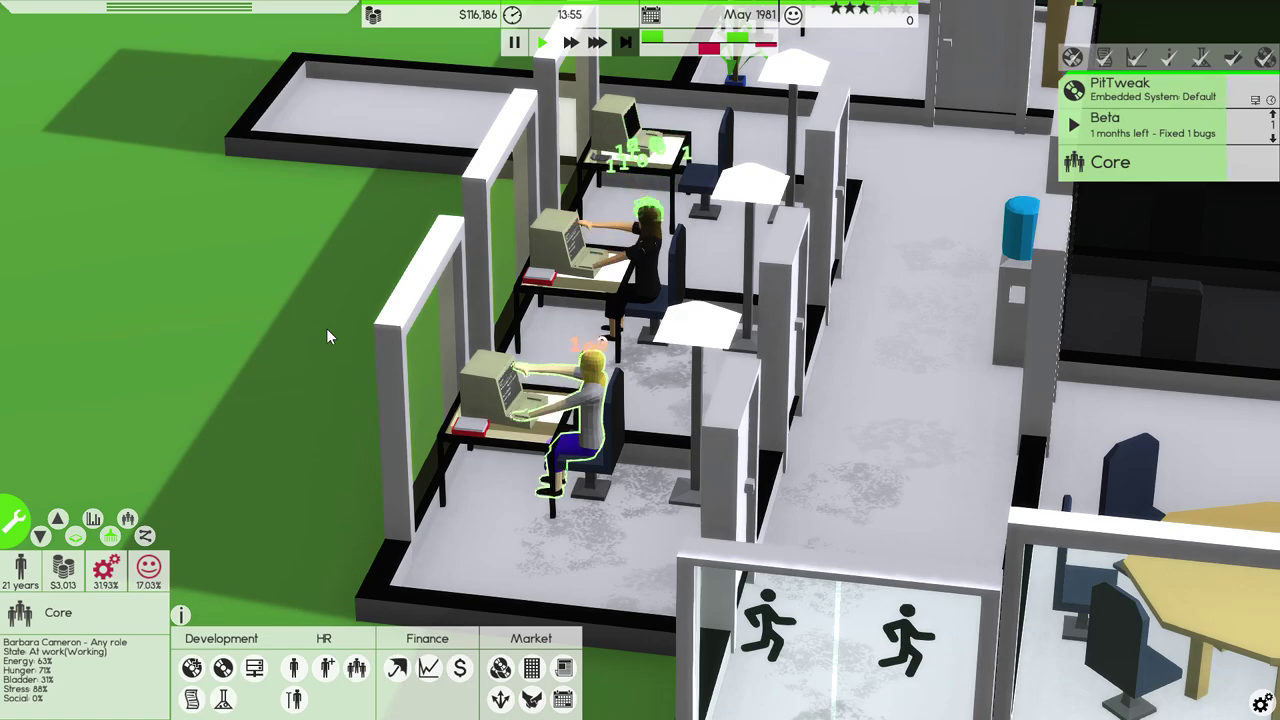
pyautogui.scroll(-1, 326, 328)
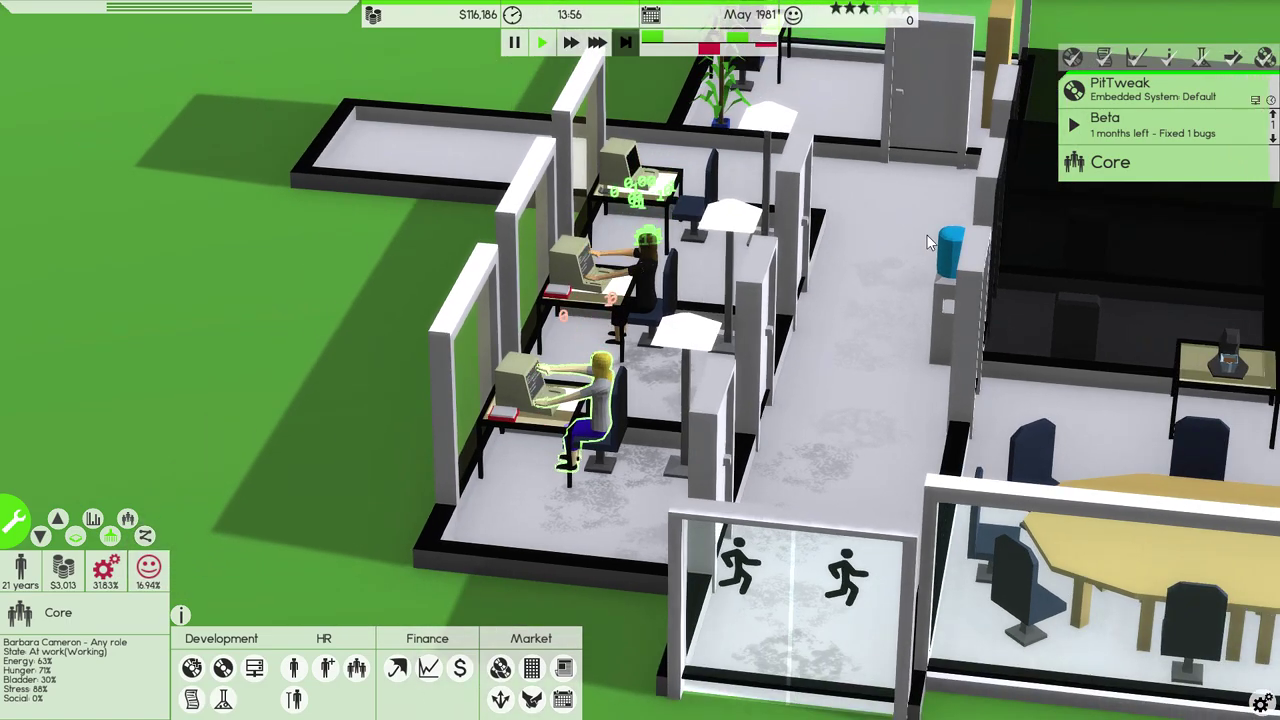
pyautogui.click(948, 245)
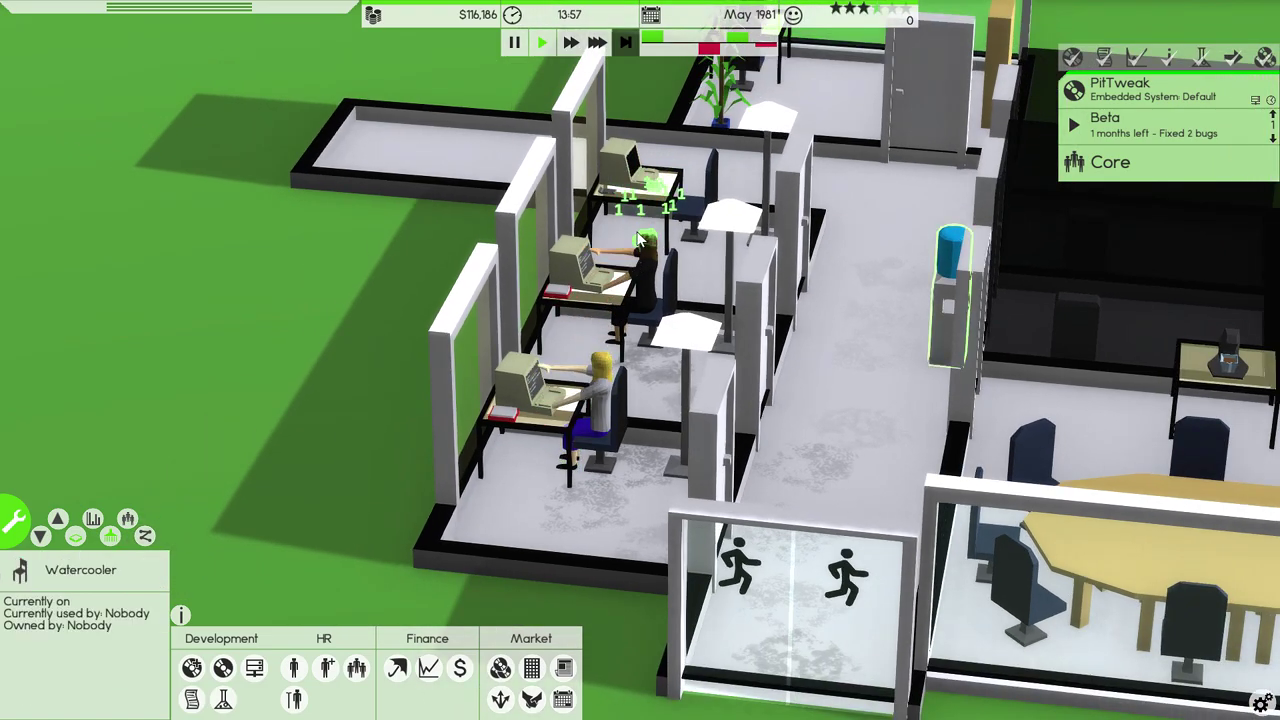
pyautogui.press('q')
pyautogui.click(655, 380)
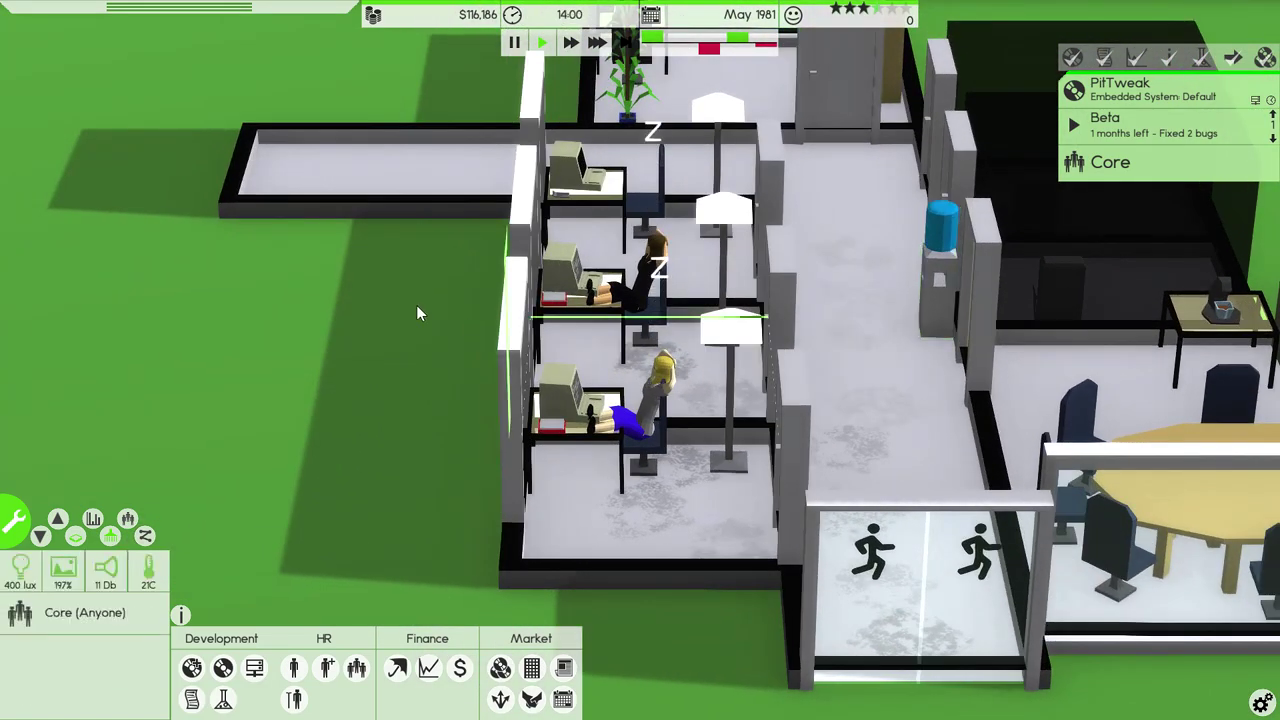
pyautogui.click(1150, 90)
pyautogui.click(1172, 158)
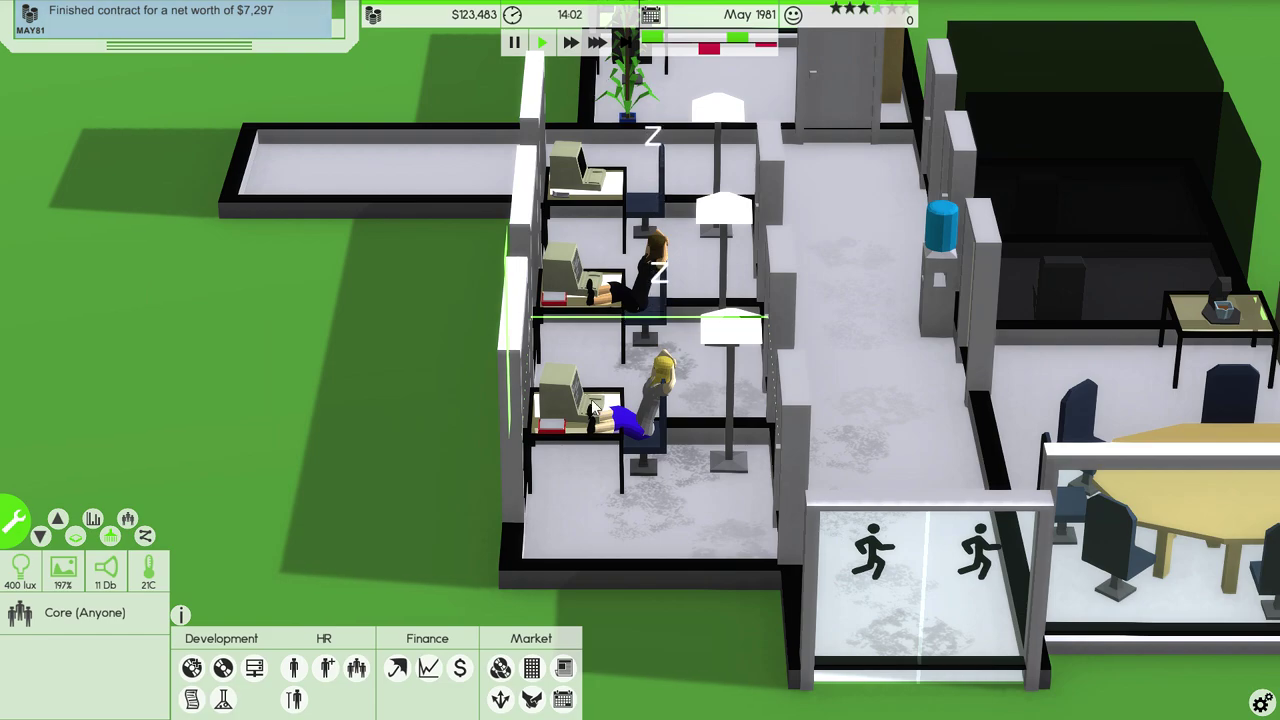
# Limit the corridor room's usage to chosen allowed users
pyautogui.click(946, 256)
pyautogui.click(860, 275)
pyautogui.rightClick(847, 287)
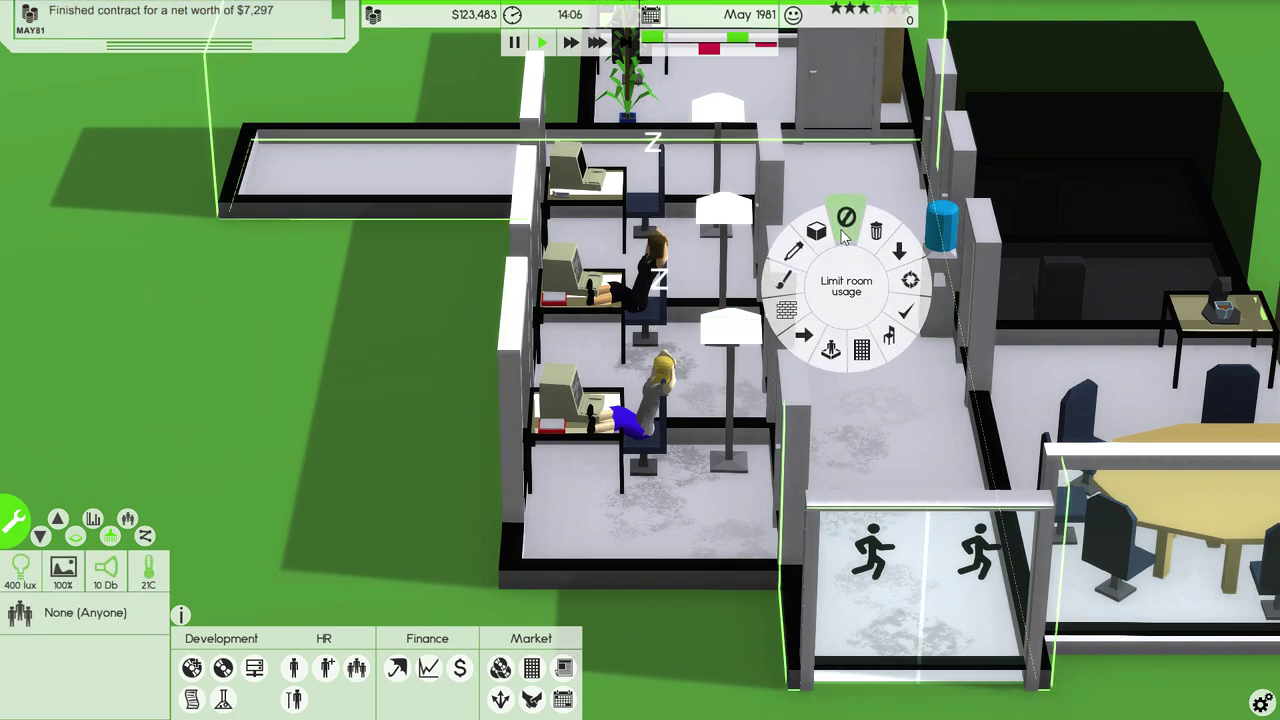
pyautogui.click(846, 232)
pyautogui.click(305, 279)
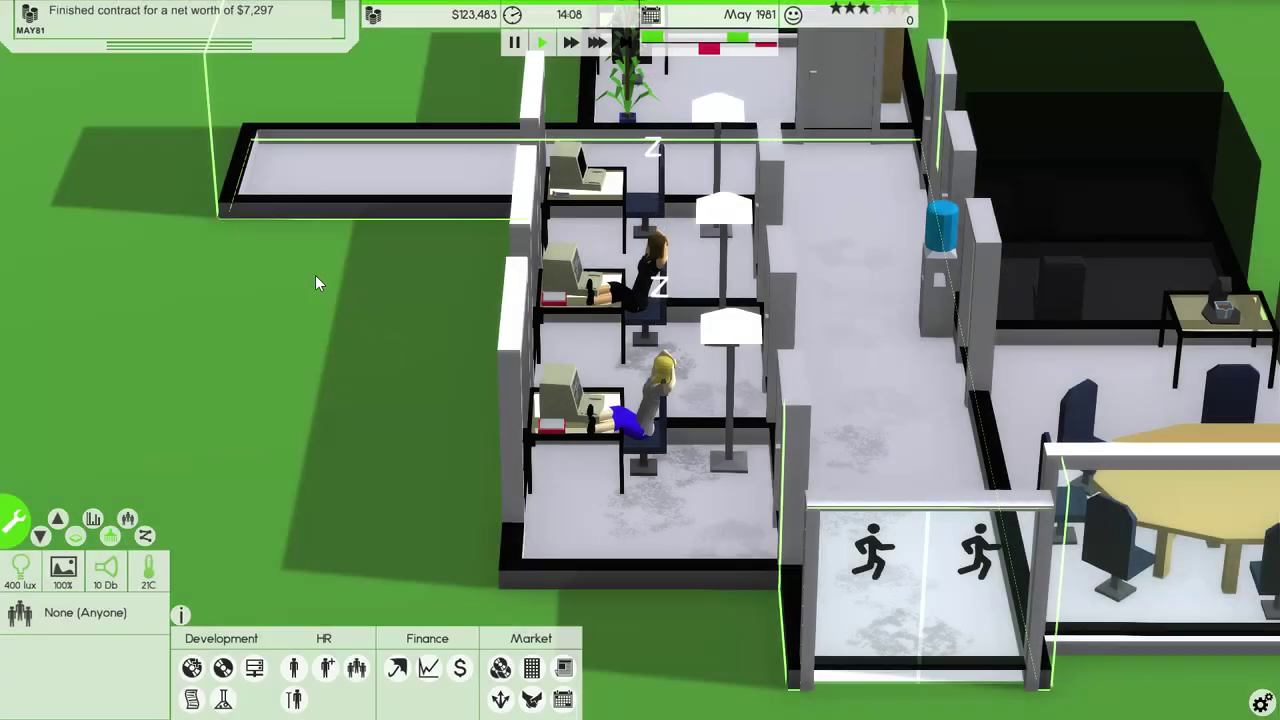
# Accept Barbara Cameron's $3,205 salary demand so she stays
pyautogui.click(327, 296)
pyautogui.scroll(-2, 332, 296)
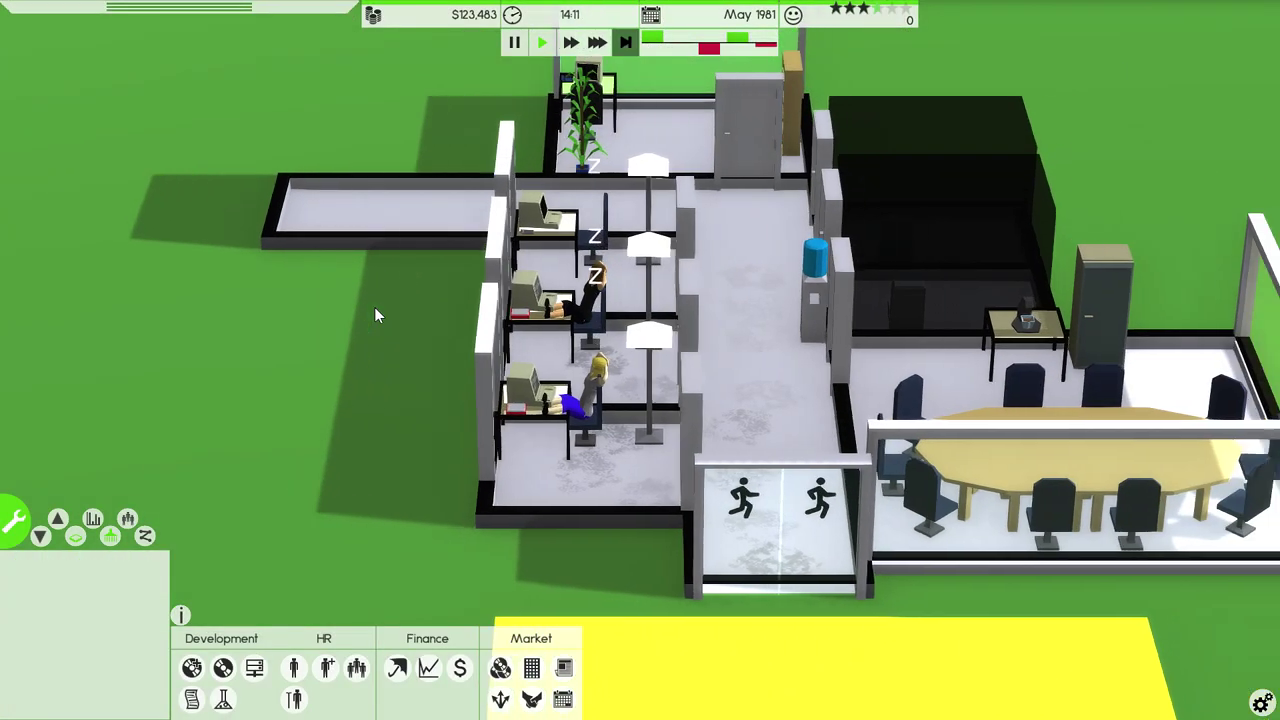
pyautogui.scroll(-2, 374, 307)
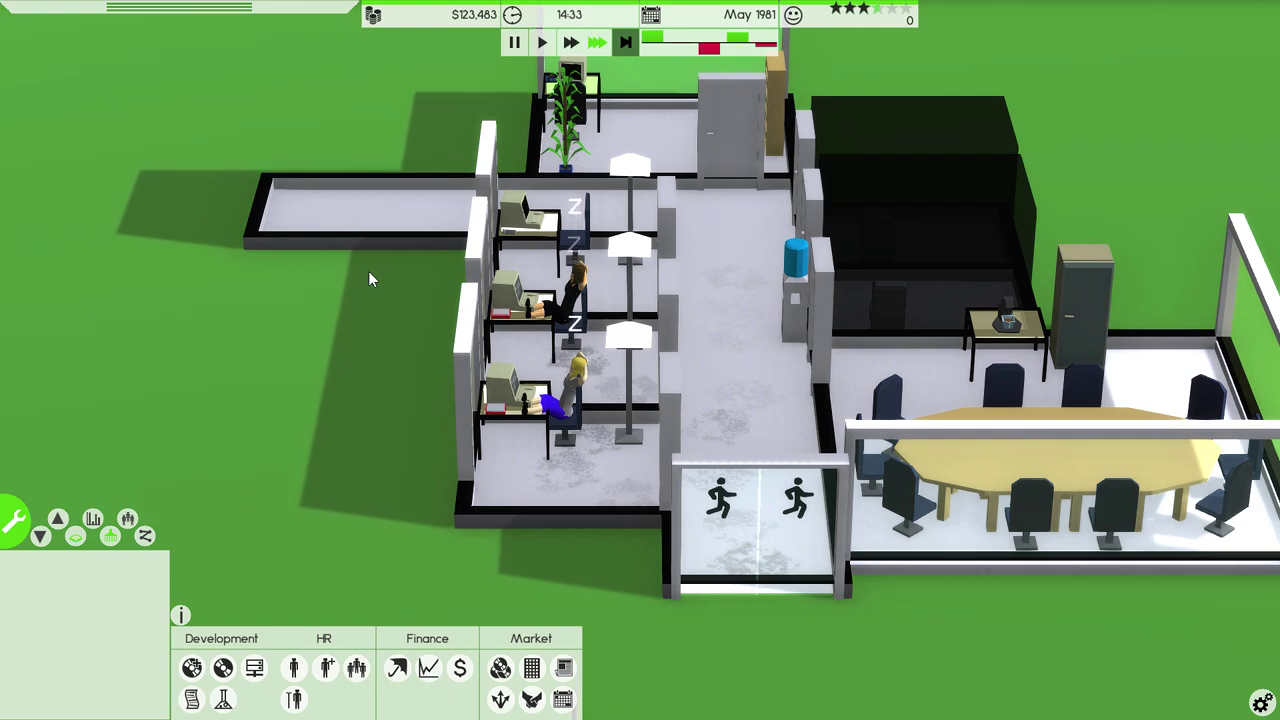
pyautogui.click(568, 392)
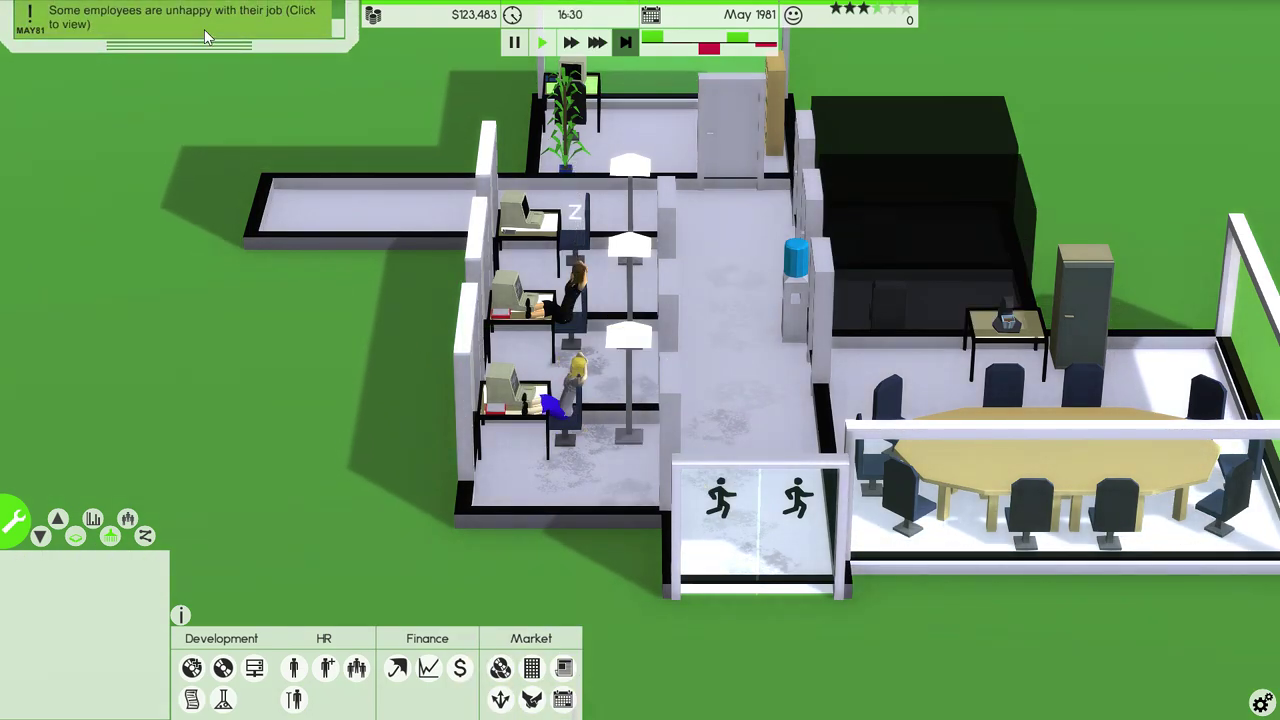
pyautogui.click(198, 30)
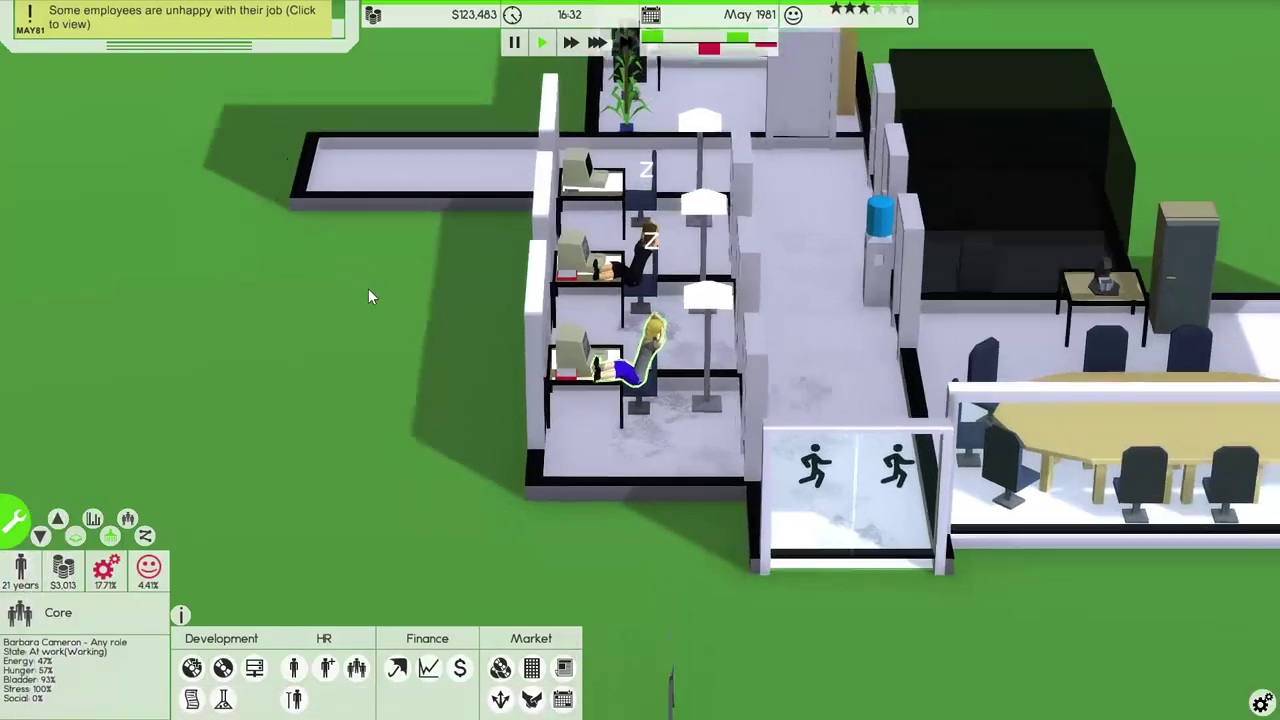
pyautogui.scroll(5, 368, 289)
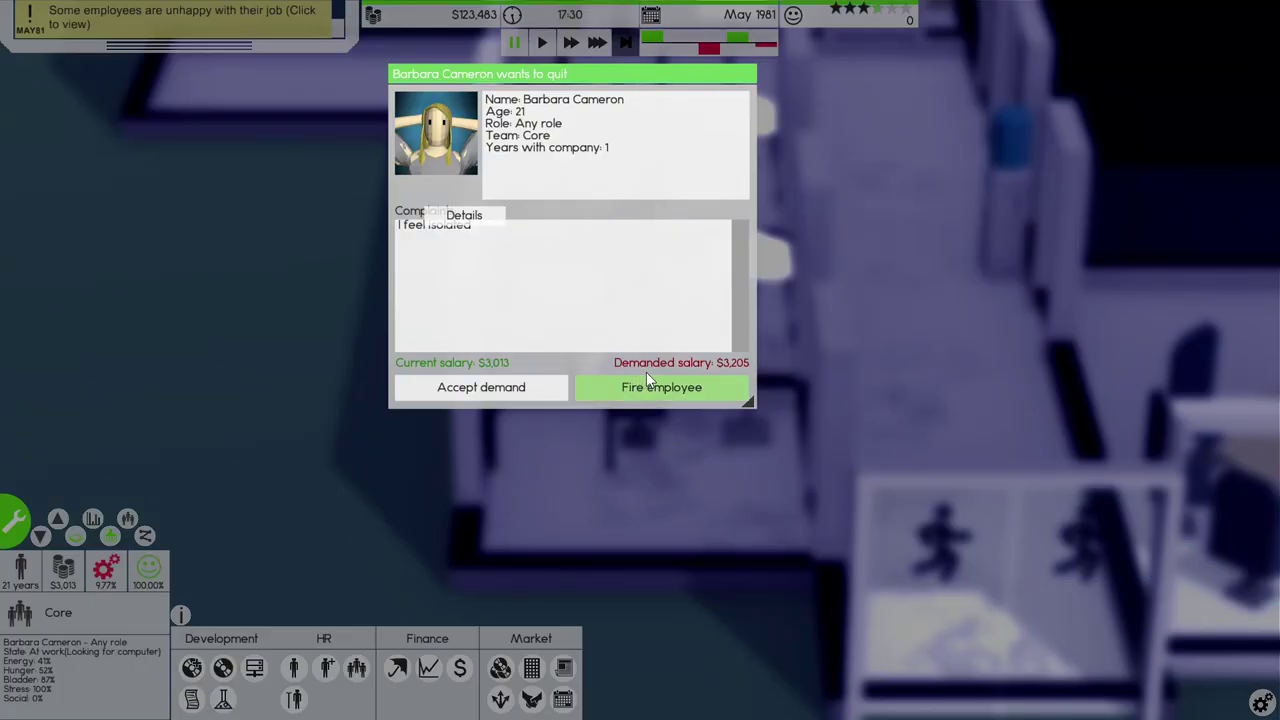
pyautogui.click(506, 394)
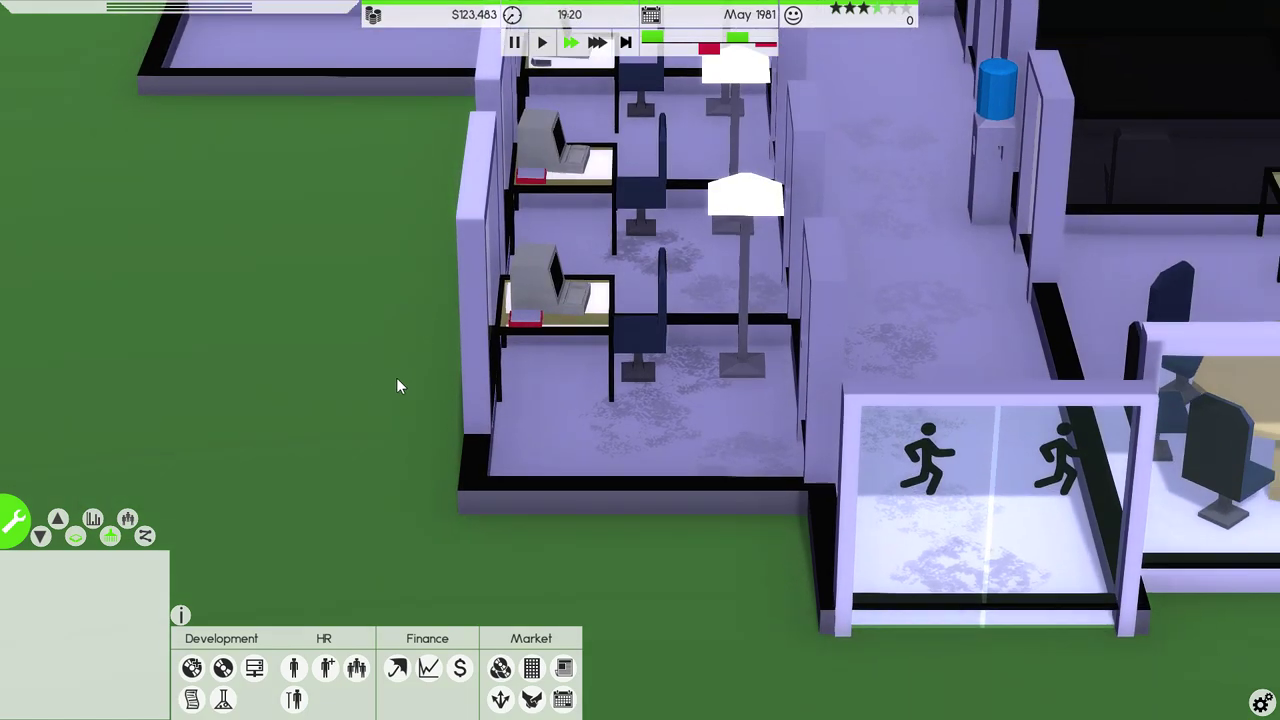
pyautogui.scroll(-3, 396, 377)
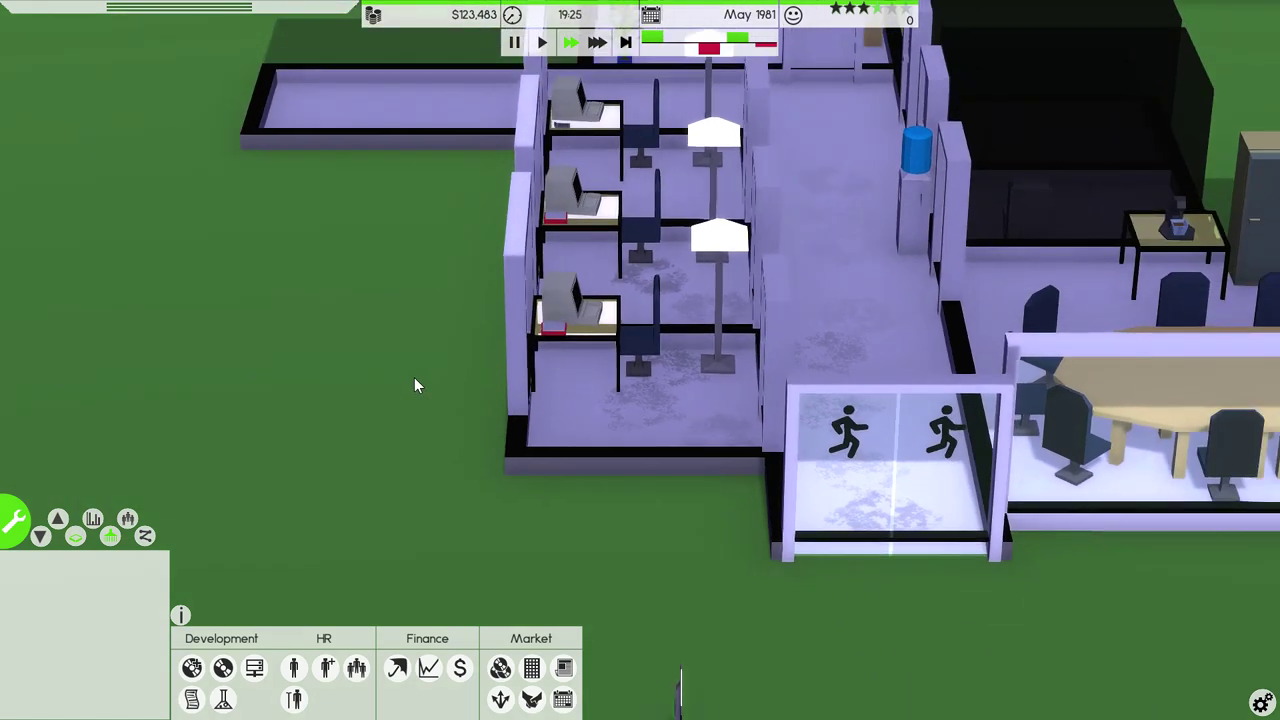
# Inspect the corridor watercooler, the window and the old computers around the office
pyautogui.click(912, 175)
pyautogui.scroll(3, 784, 258)
pyautogui.scroll(3, 636, 405)
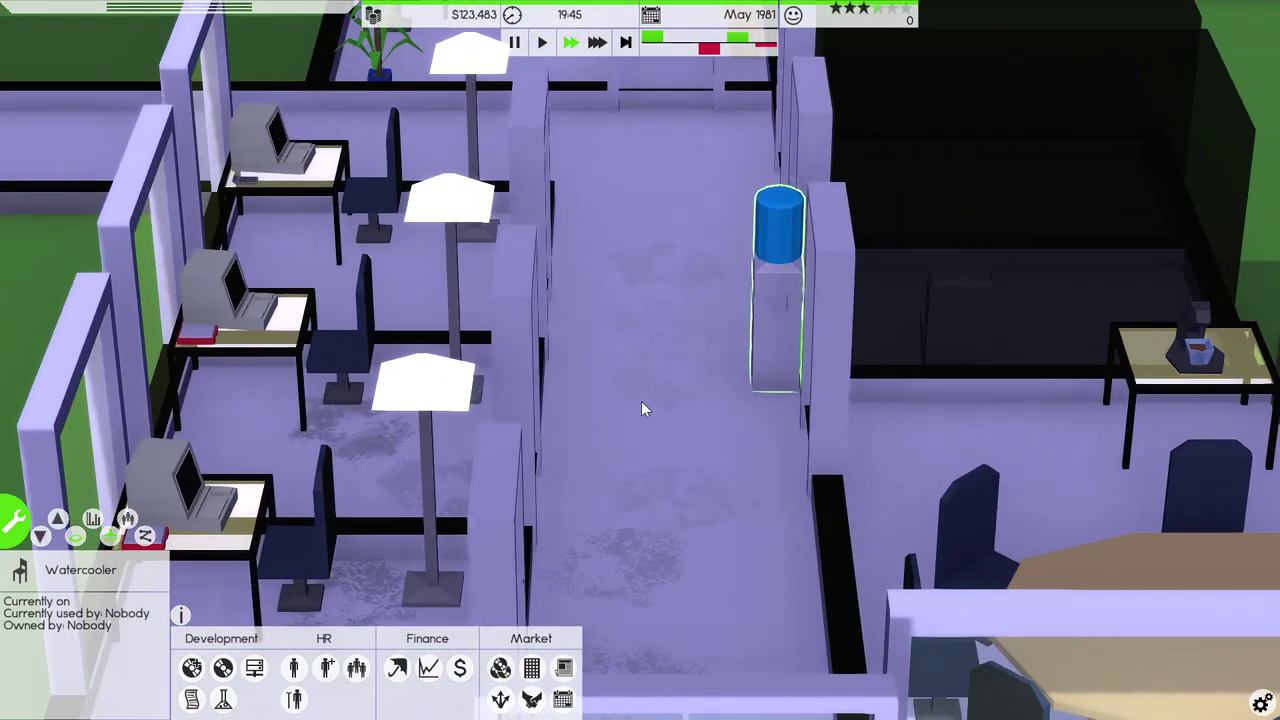
pyautogui.scroll(3, 642, 400)
pyautogui.scroll(-3, 855, 425)
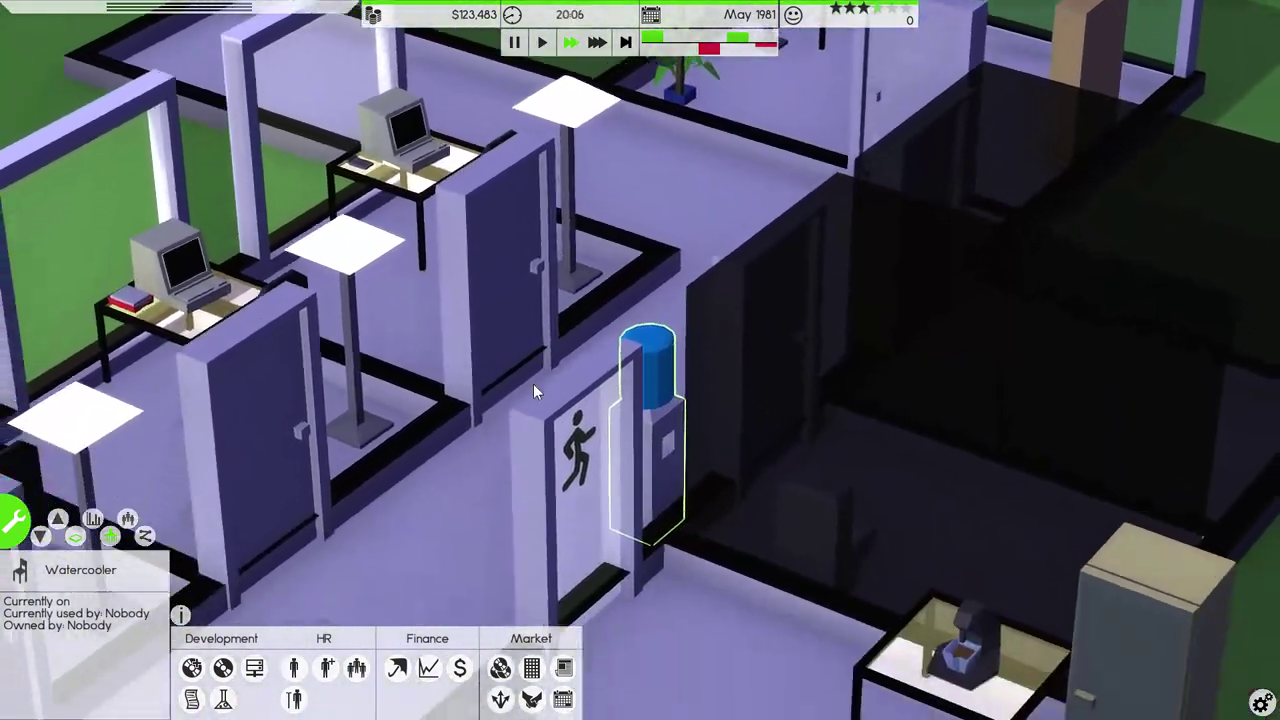
pyautogui.moveTo(533, 383); pyautogui.dragTo(792, 332)
pyautogui.scroll(-3, 792, 332)
pyautogui.moveTo(945, 325); pyautogui.dragTo(726, 351)
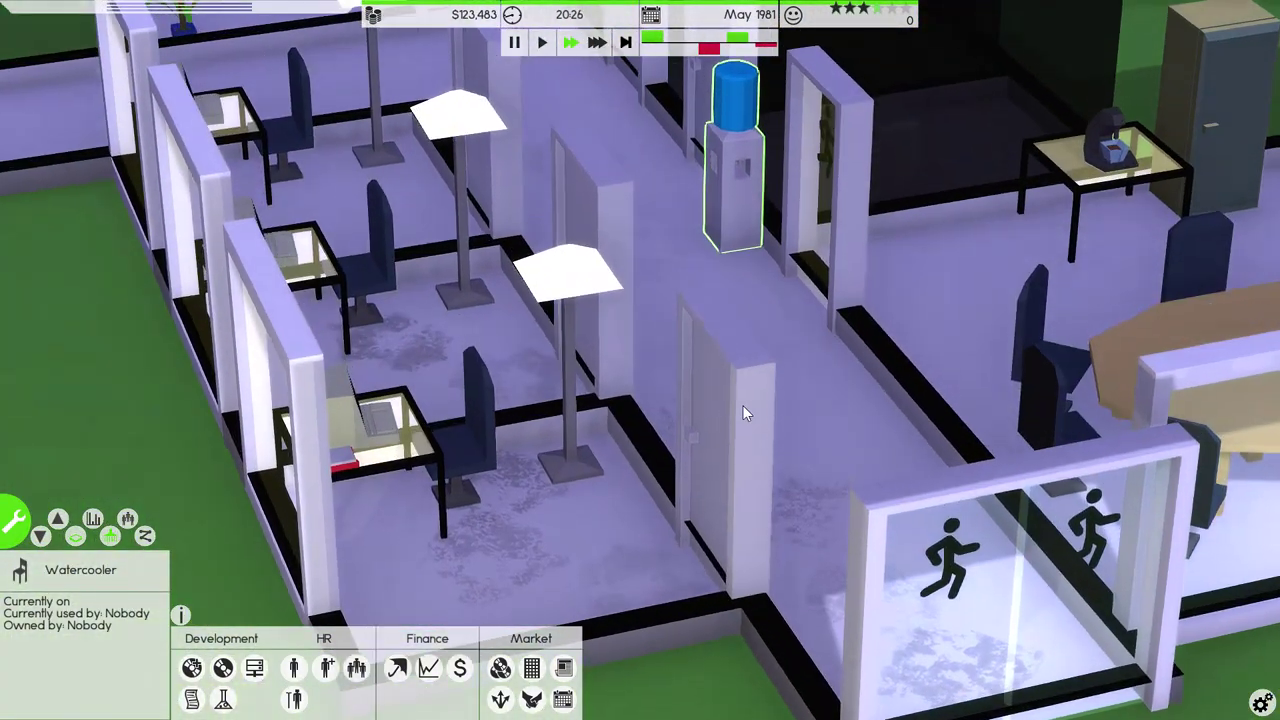
pyautogui.scroll(2, 734, 412)
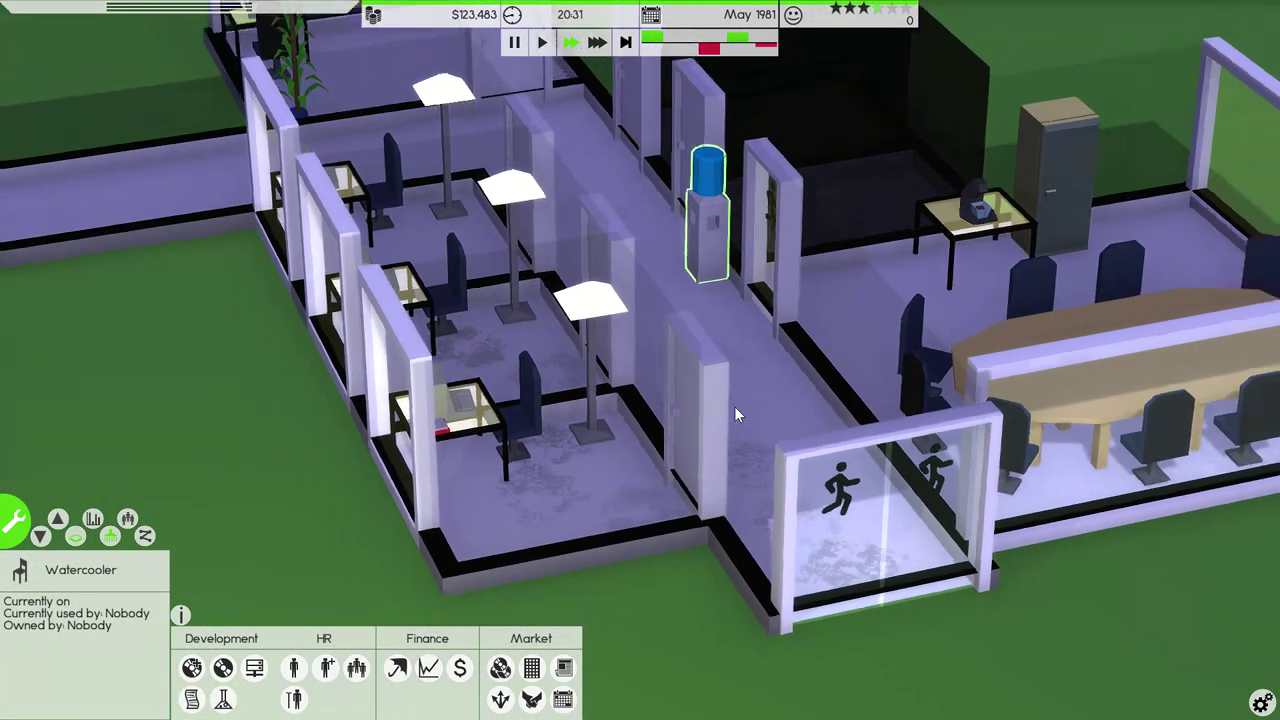
pyautogui.scroll(-3, 734, 412)
pyautogui.moveTo(734, 412); pyautogui.dragTo(489, 416)
pyautogui.scroll(3, 480, 418)
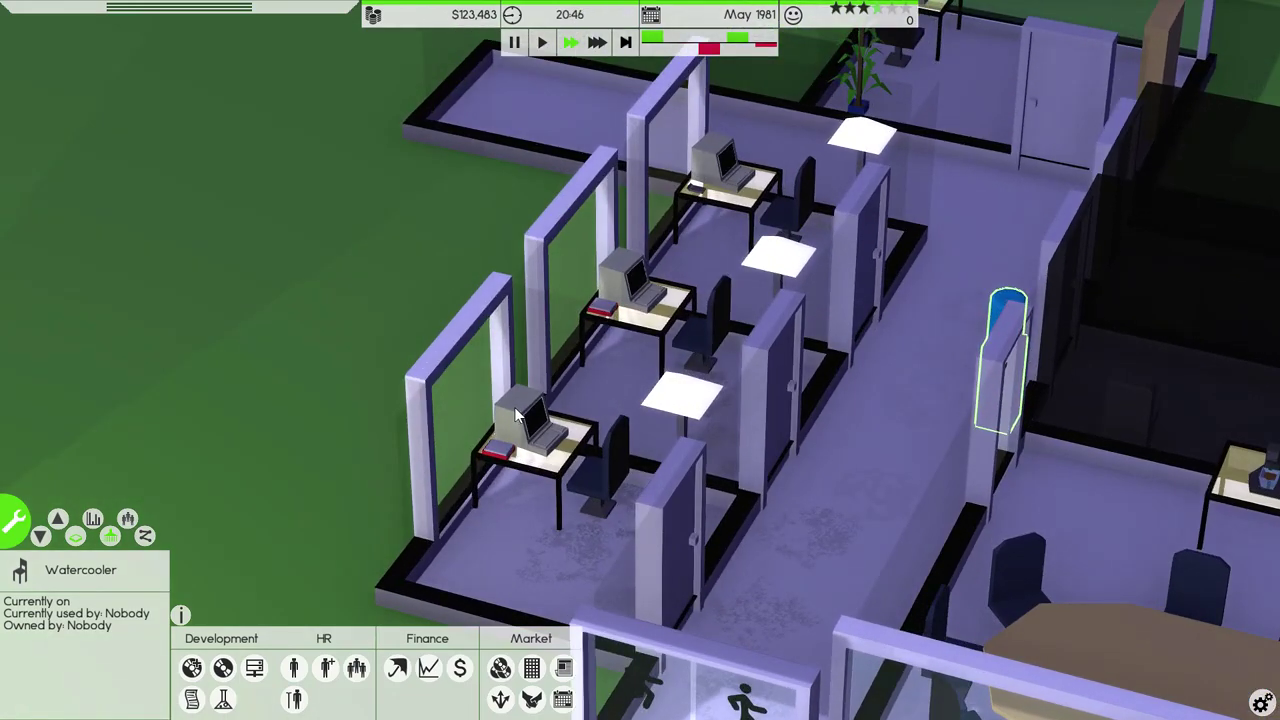
pyautogui.click(518, 418)
pyautogui.scroll(3, 510, 418)
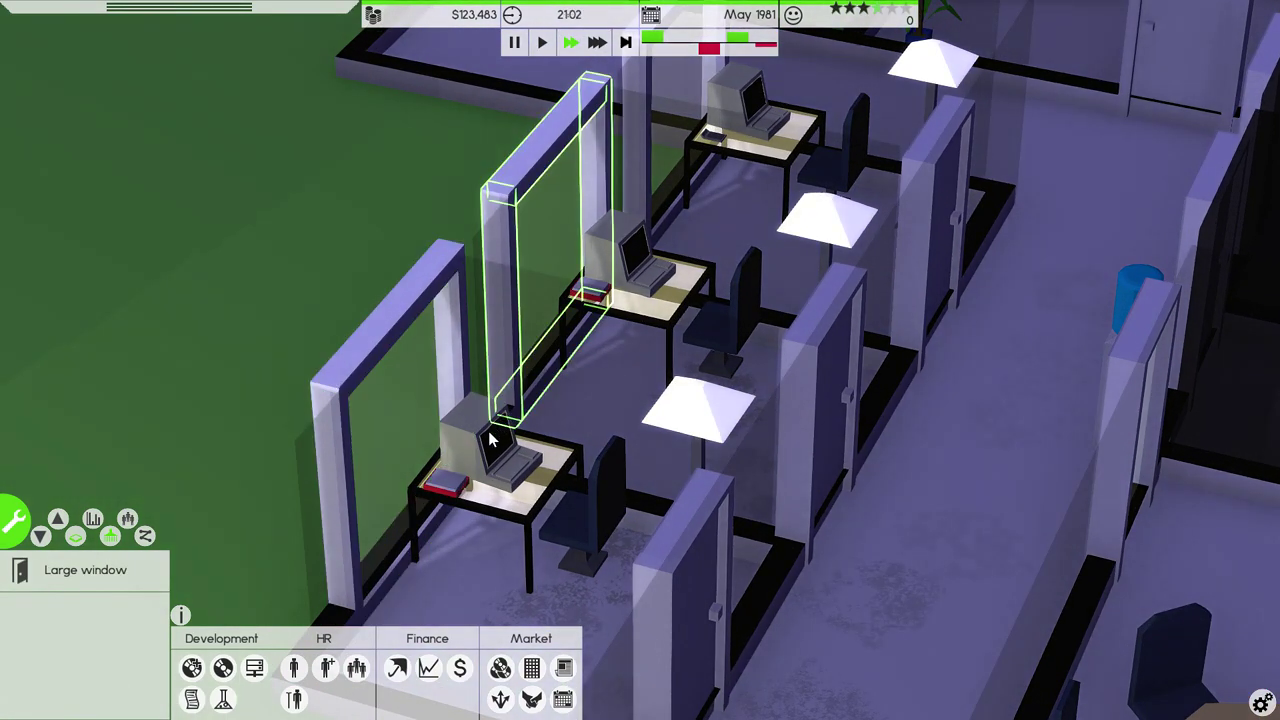
pyautogui.click(490, 440)
pyautogui.scroll(-3, 490, 440)
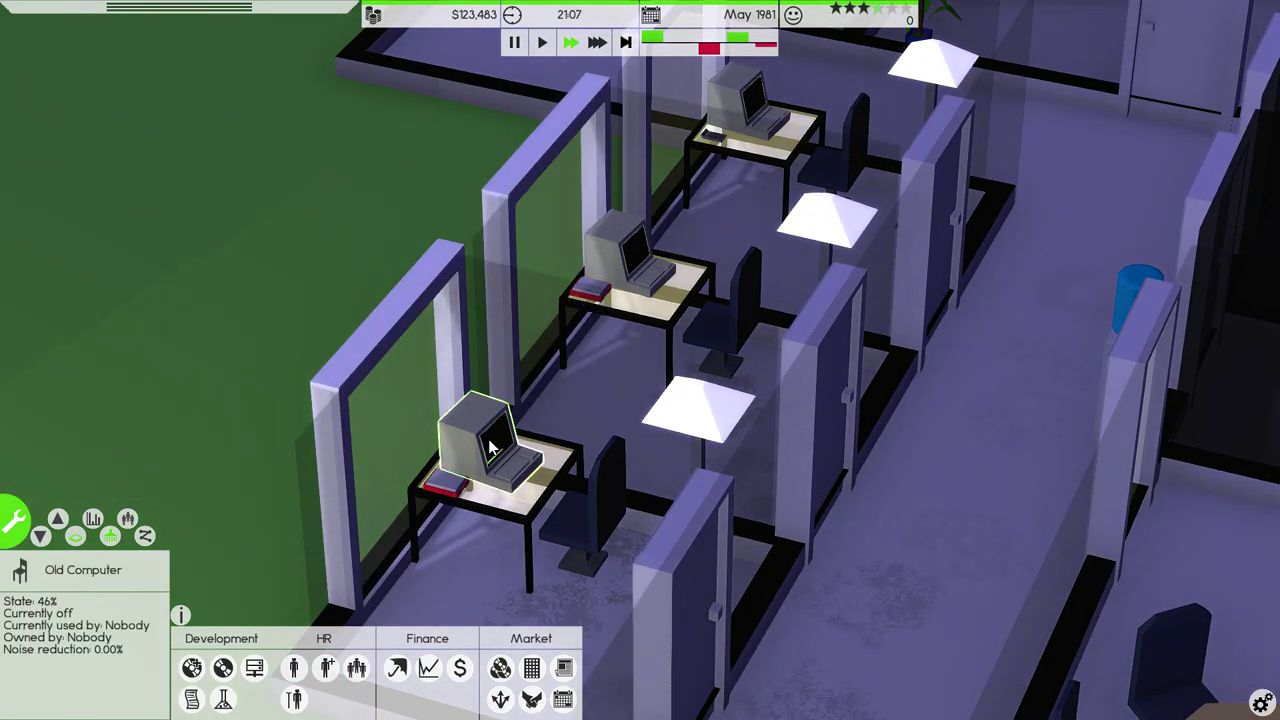
pyautogui.scroll(2, 648, 352)
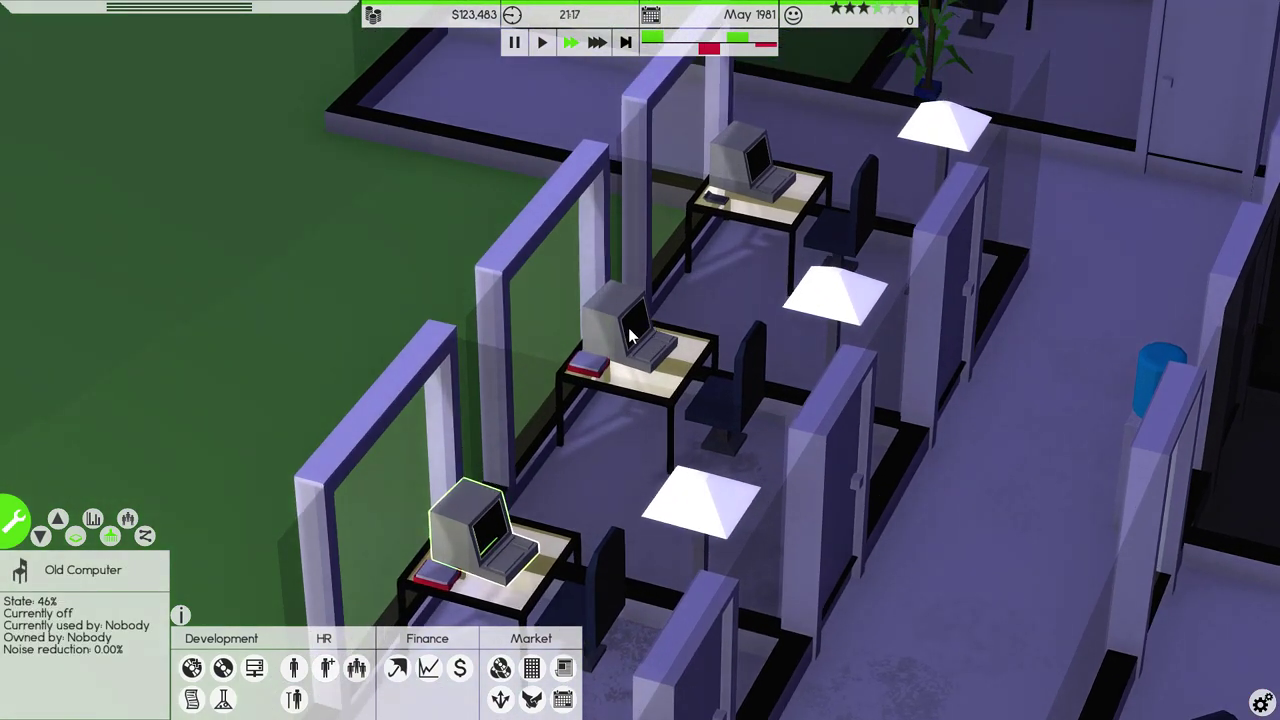
pyautogui.click(630, 335)
pyautogui.scroll(2, 630, 335)
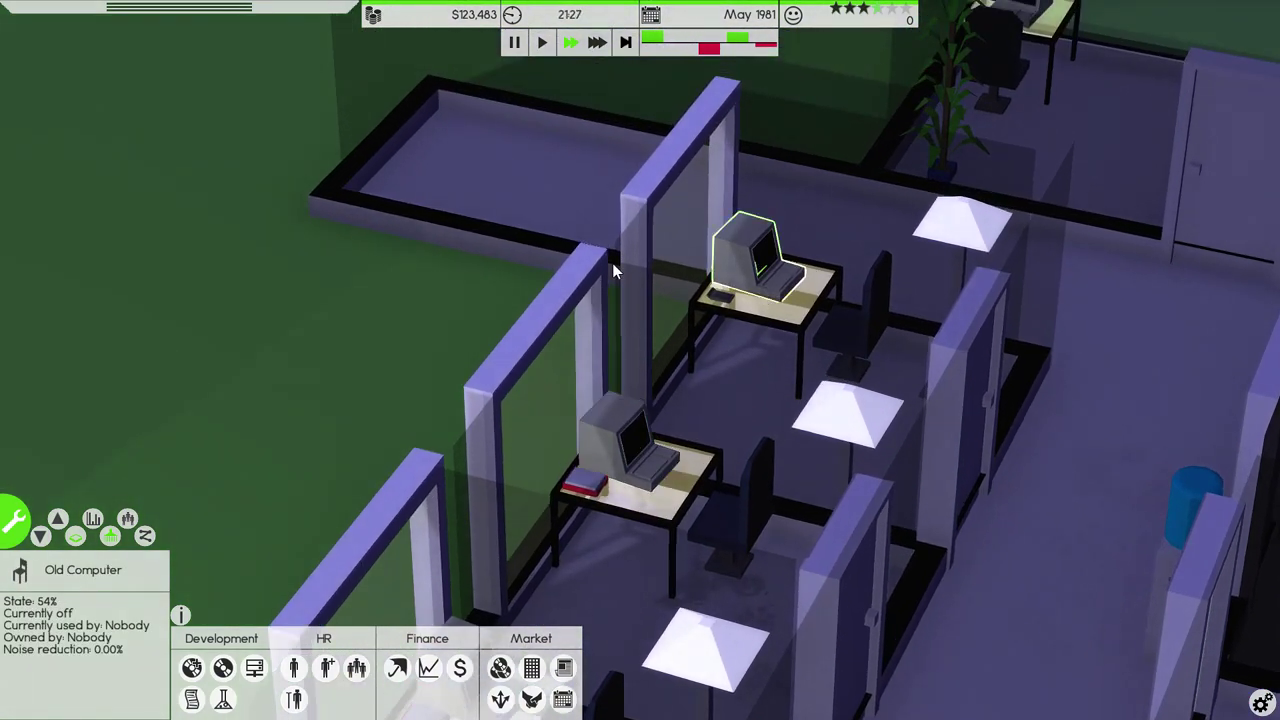
pyautogui.scroll(-3, 560, 263)
pyautogui.moveTo(506, 224); pyautogui.dragTo(420, 200)
# Call temporary IT support, maintenance and cleaning staff, then close the Staff window
pyautogui.click(297, 700)
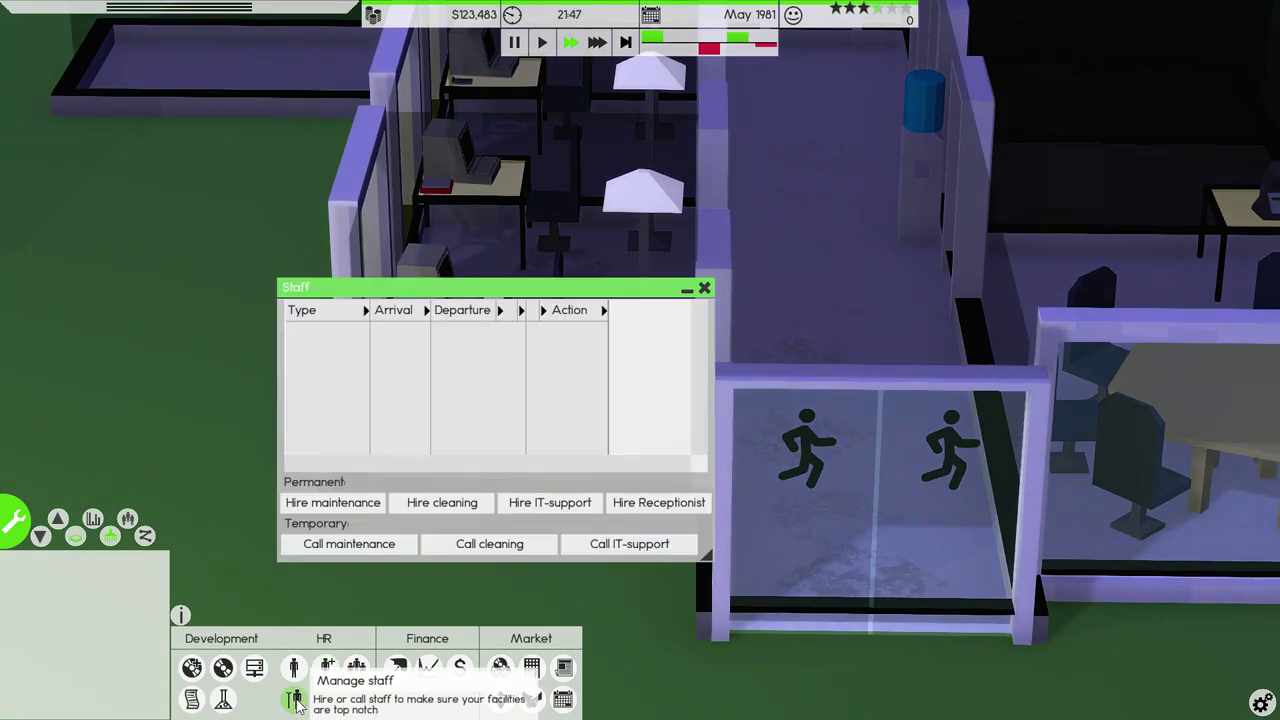
pyautogui.click(297, 700)
pyautogui.click(629, 544)
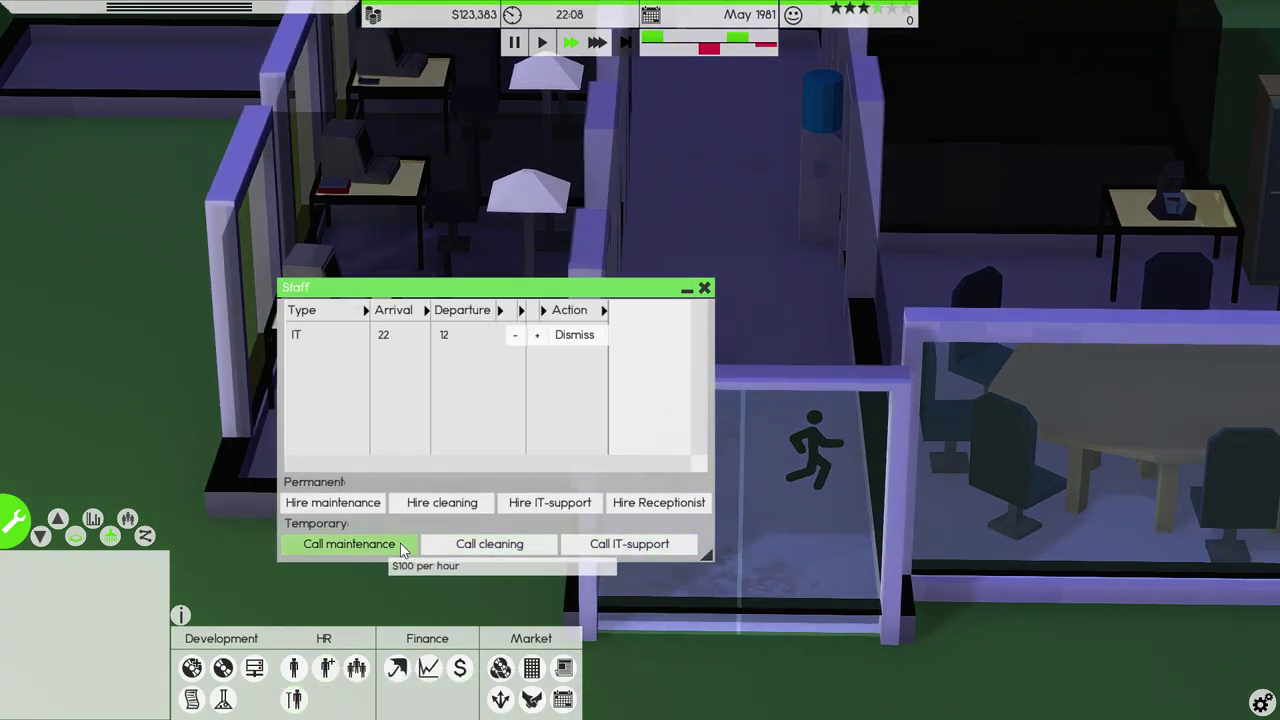
pyautogui.click(489, 544)
pyautogui.click(349, 544)
pyautogui.click(704, 289)
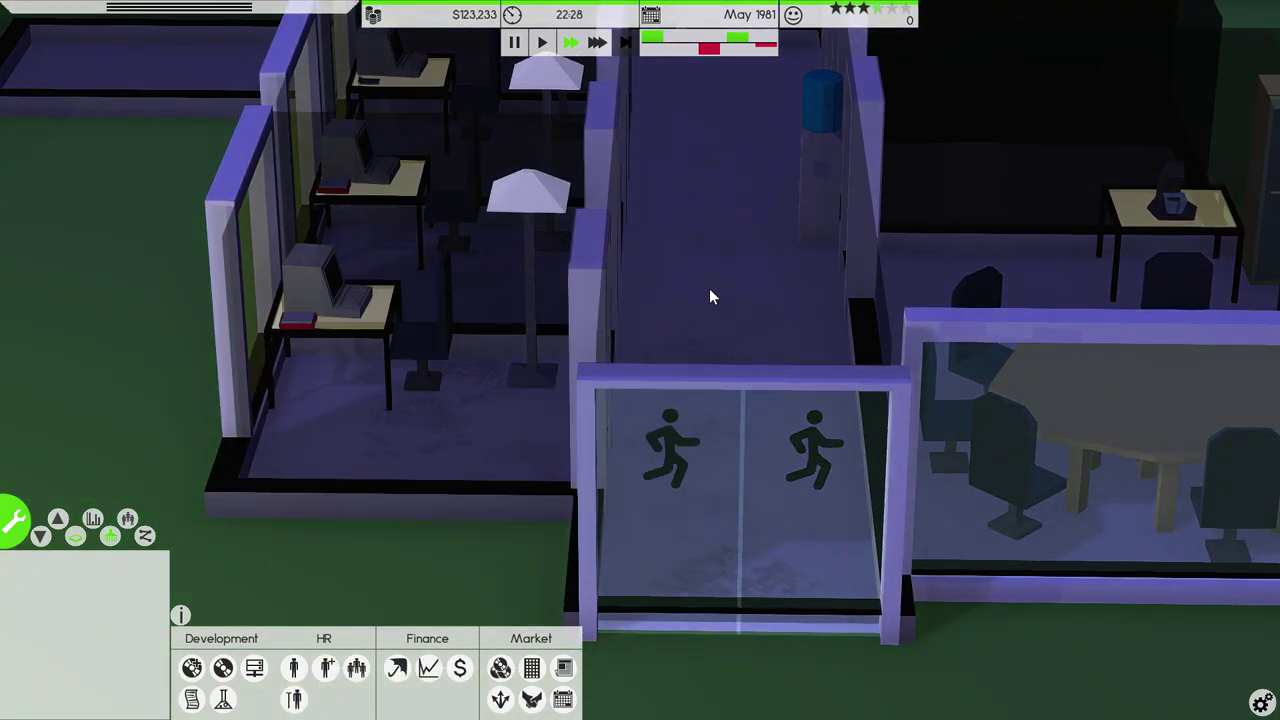
pyautogui.scroll(-5, 709, 288)
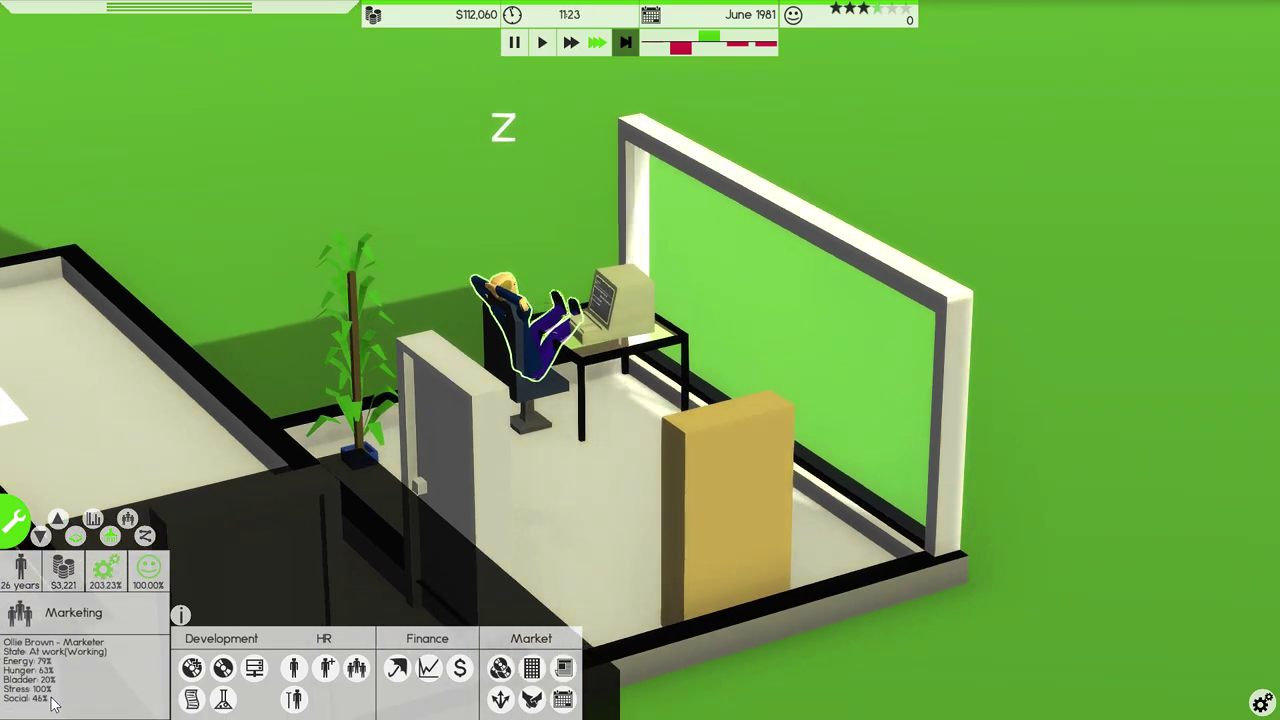
pyautogui.scroll(-8, 578, 380)
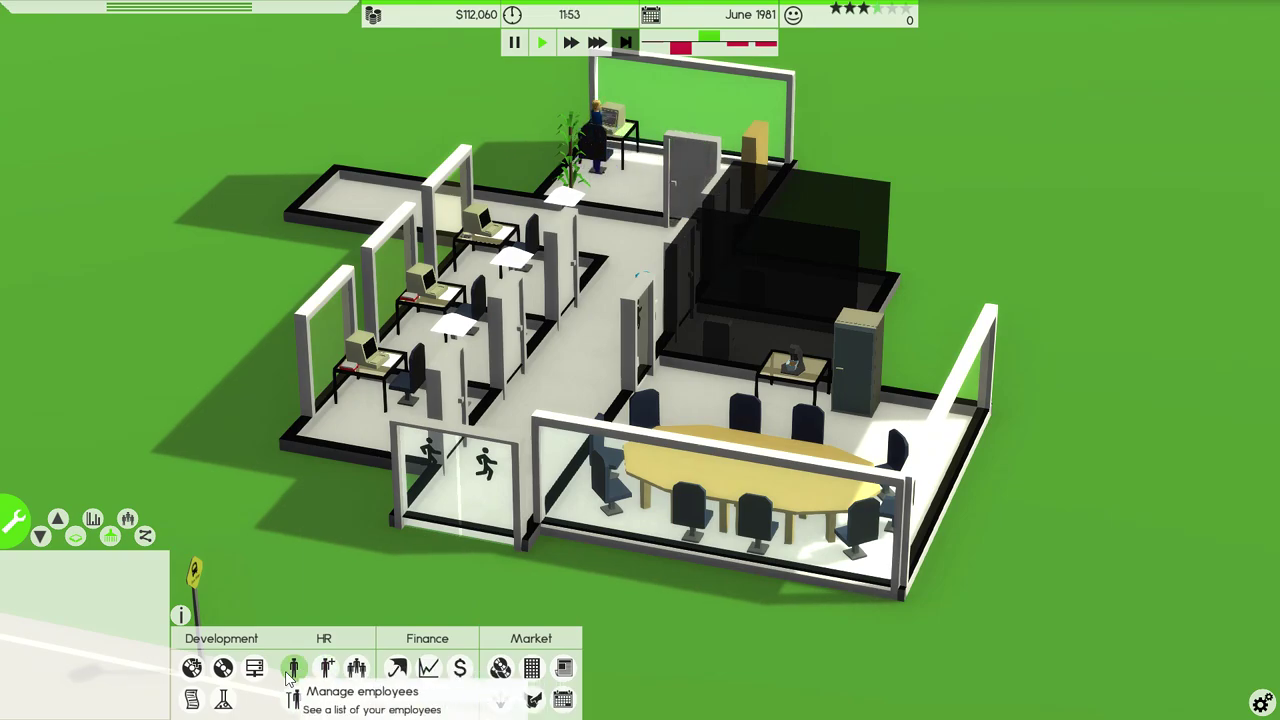
# Open the employee roster and change the founder's role to Lead
pyautogui.click(293, 667)
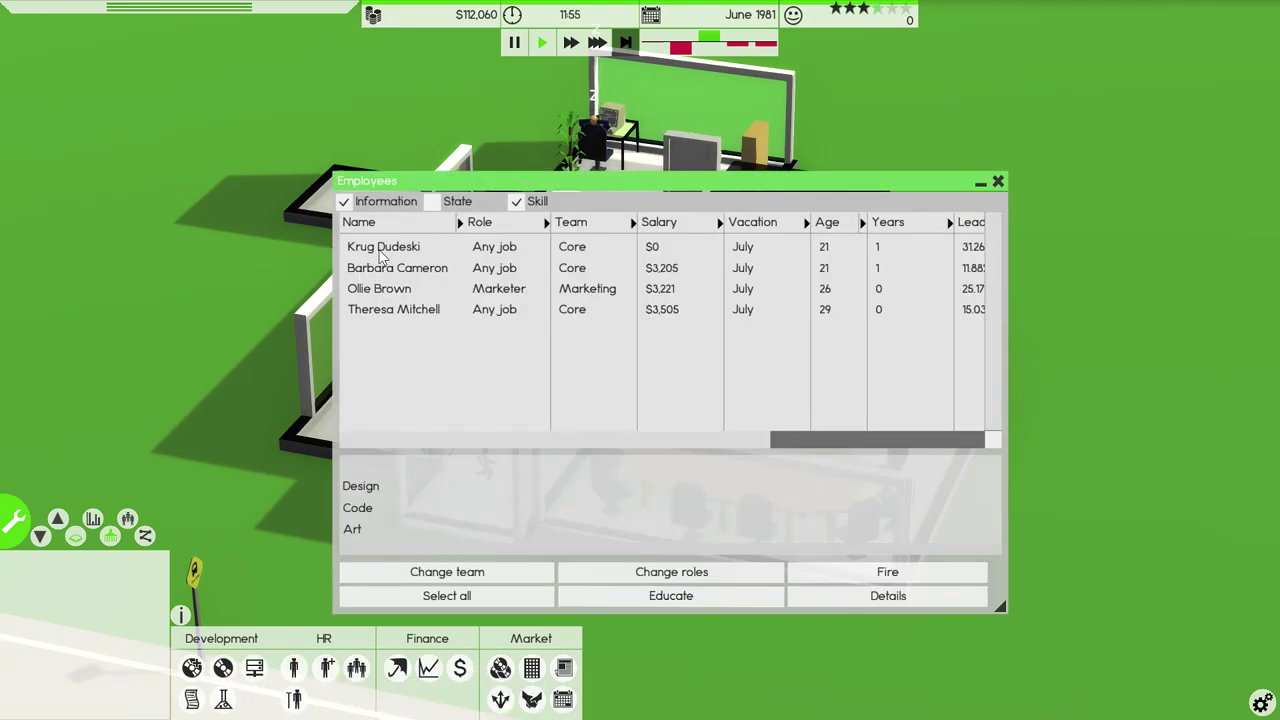
pyautogui.click(380, 248)
pyautogui.rightClick(404, 246)
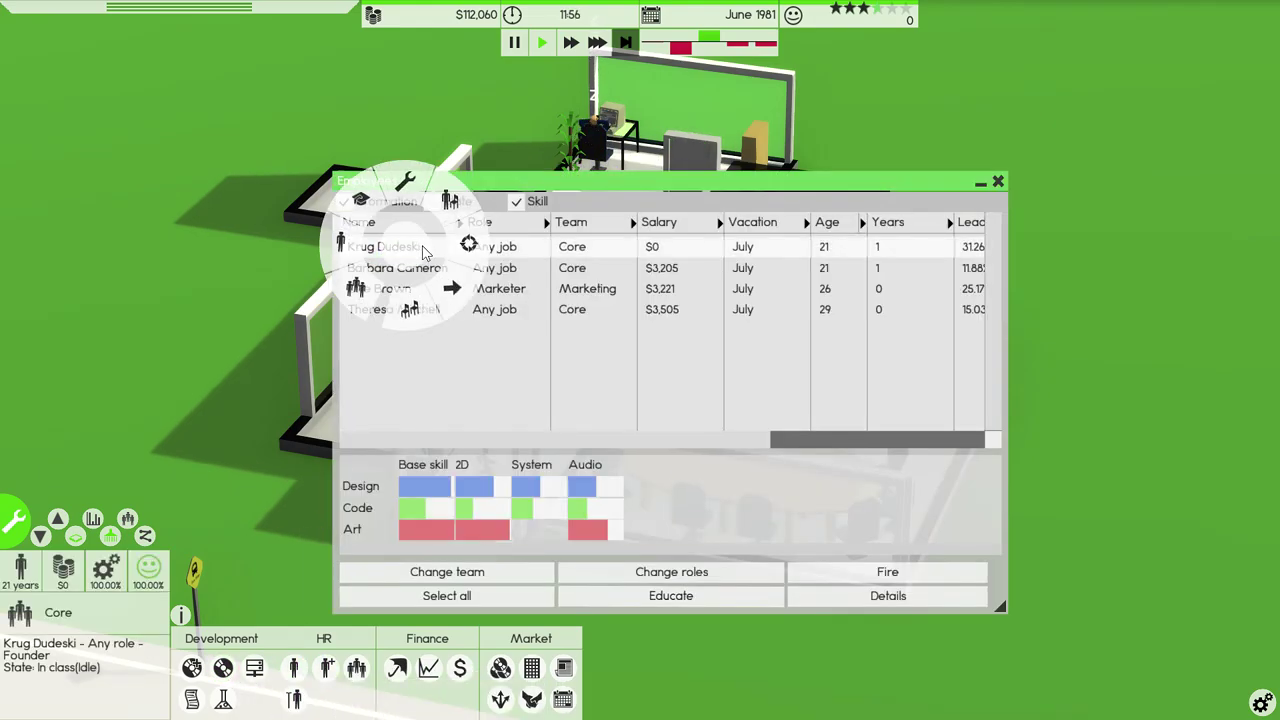
pyautogui.click(405, 185)
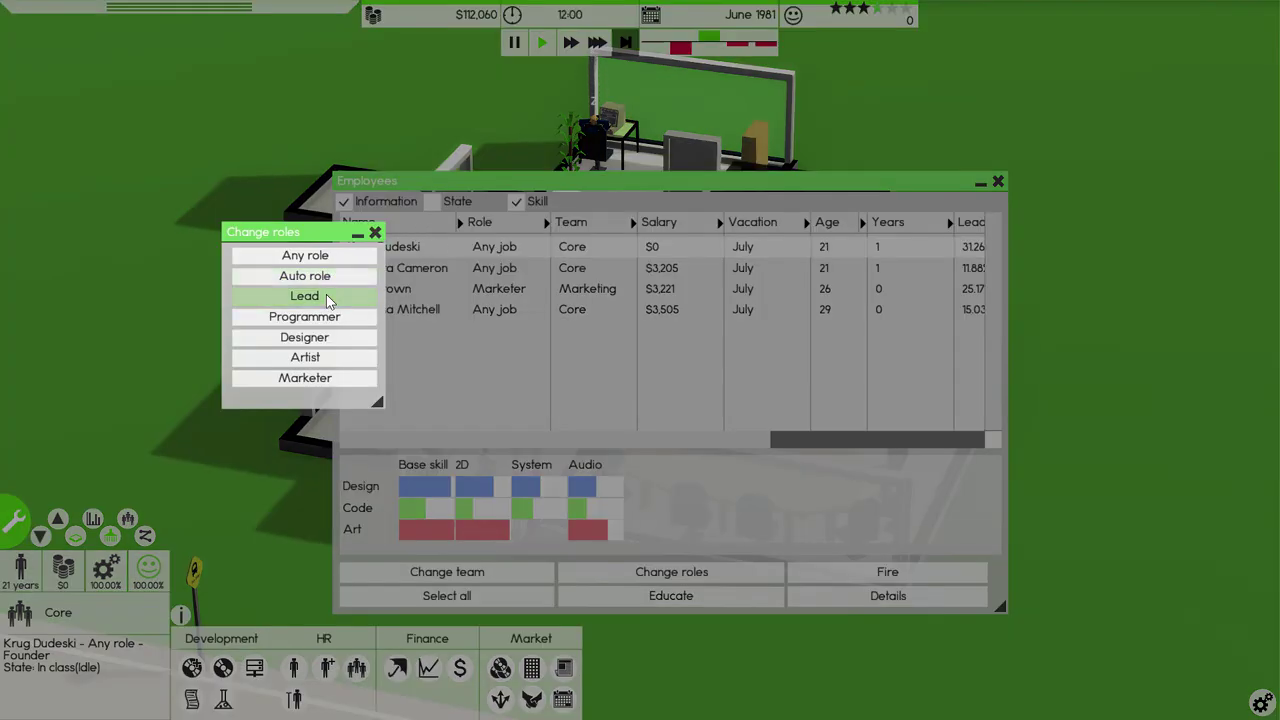
pyautogui.click(326, 294)
# Compare the second and last employees' skills, then reopen and dismiss the founder's action menu
pyautogui.click(397, 268)
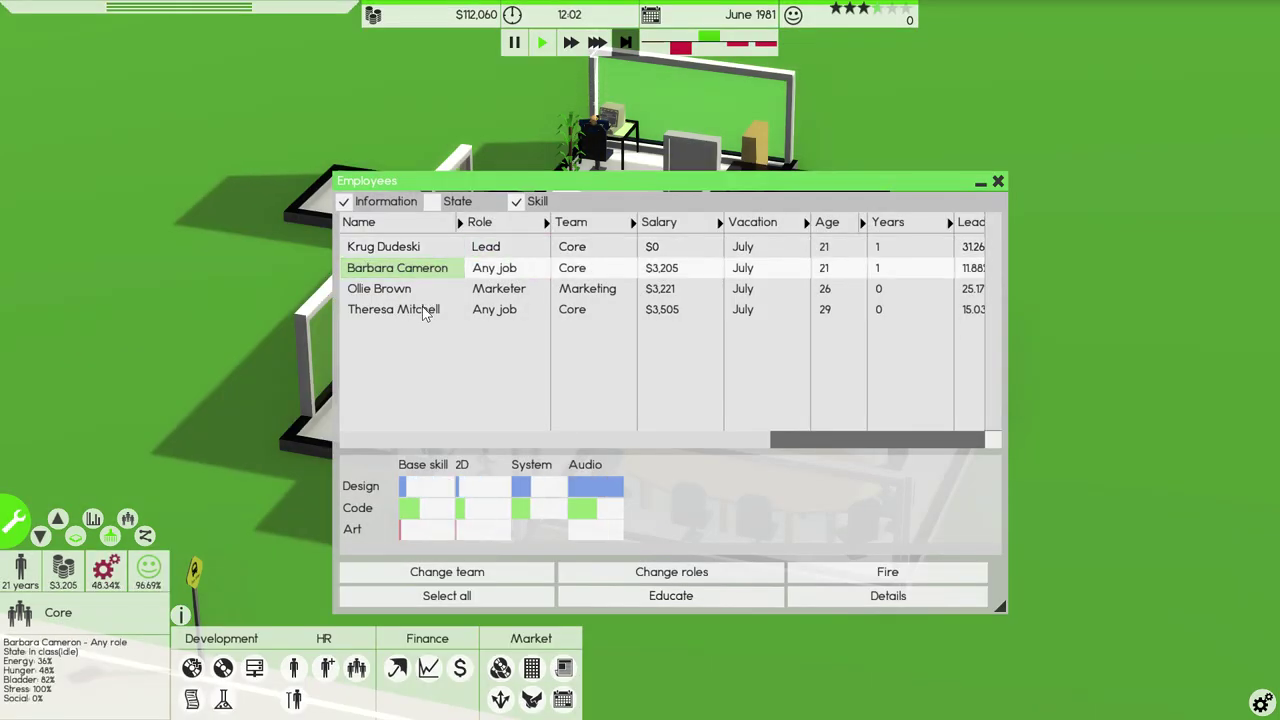
pyautogui.click(419, 310)
pyautogui.click(414, 272)
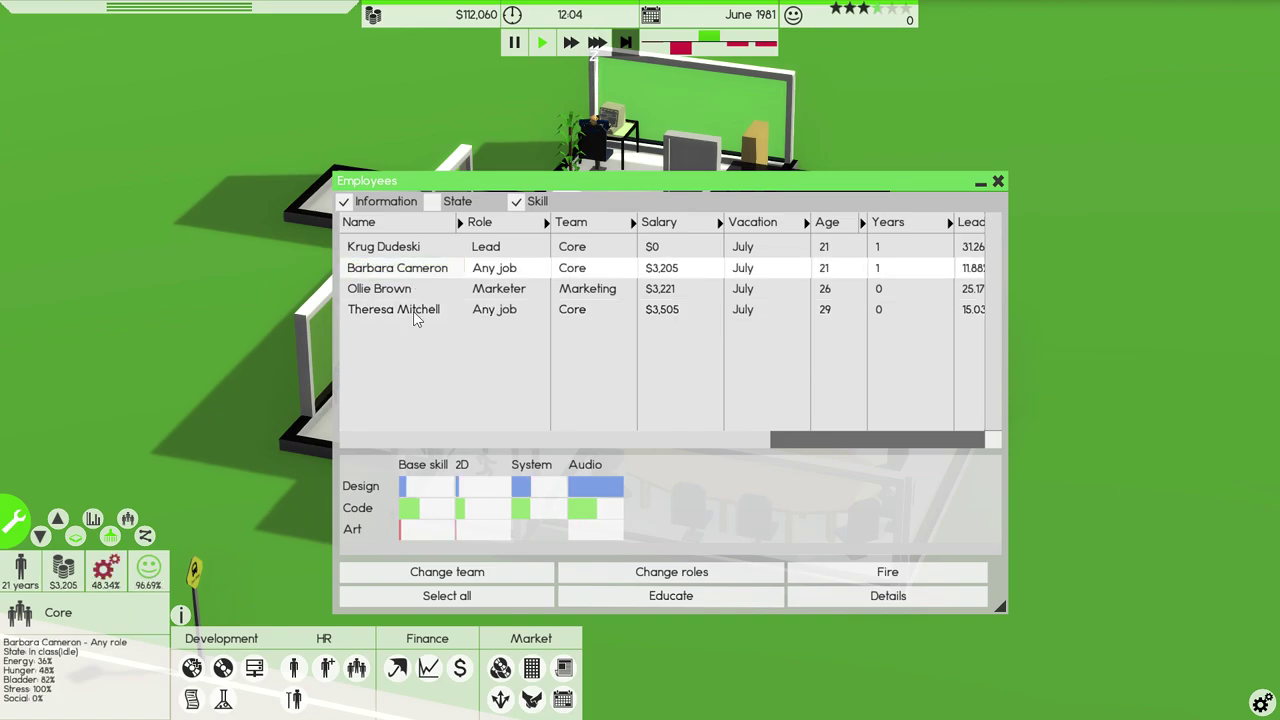
pyautogui.click(416, 318)
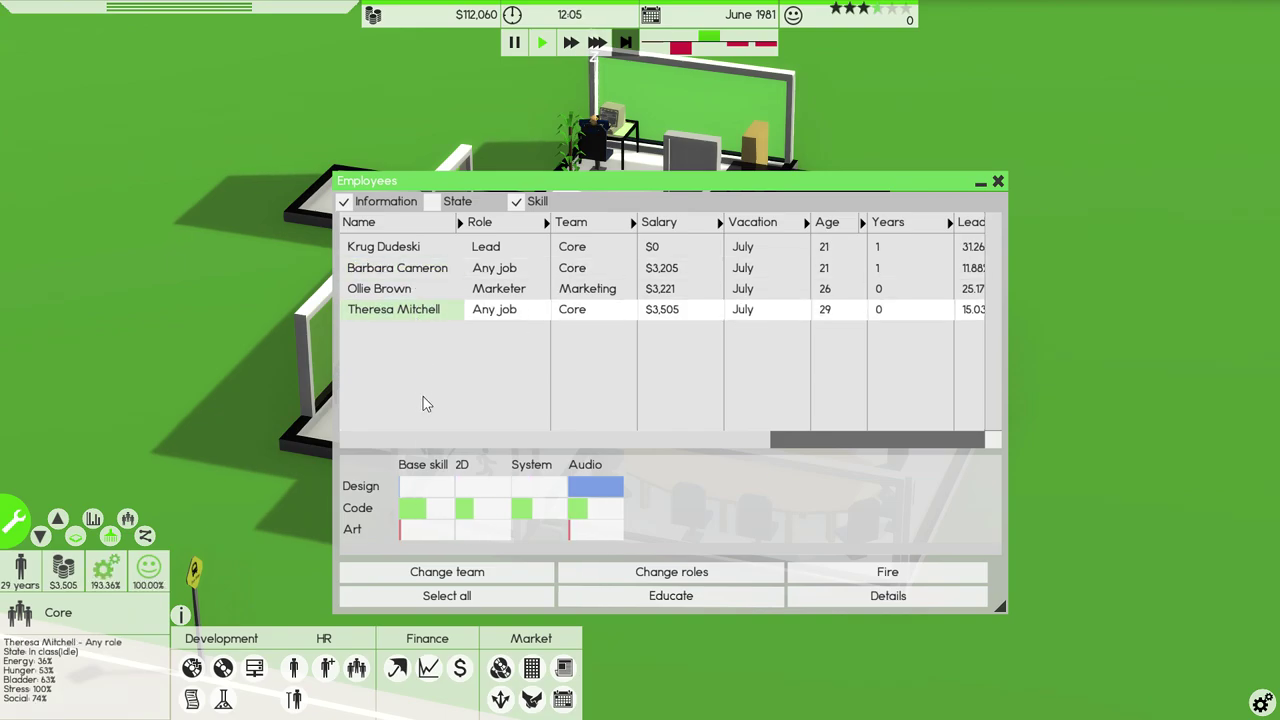
pyautogui.click(411, 270)
pyautogui.click(419, 312)
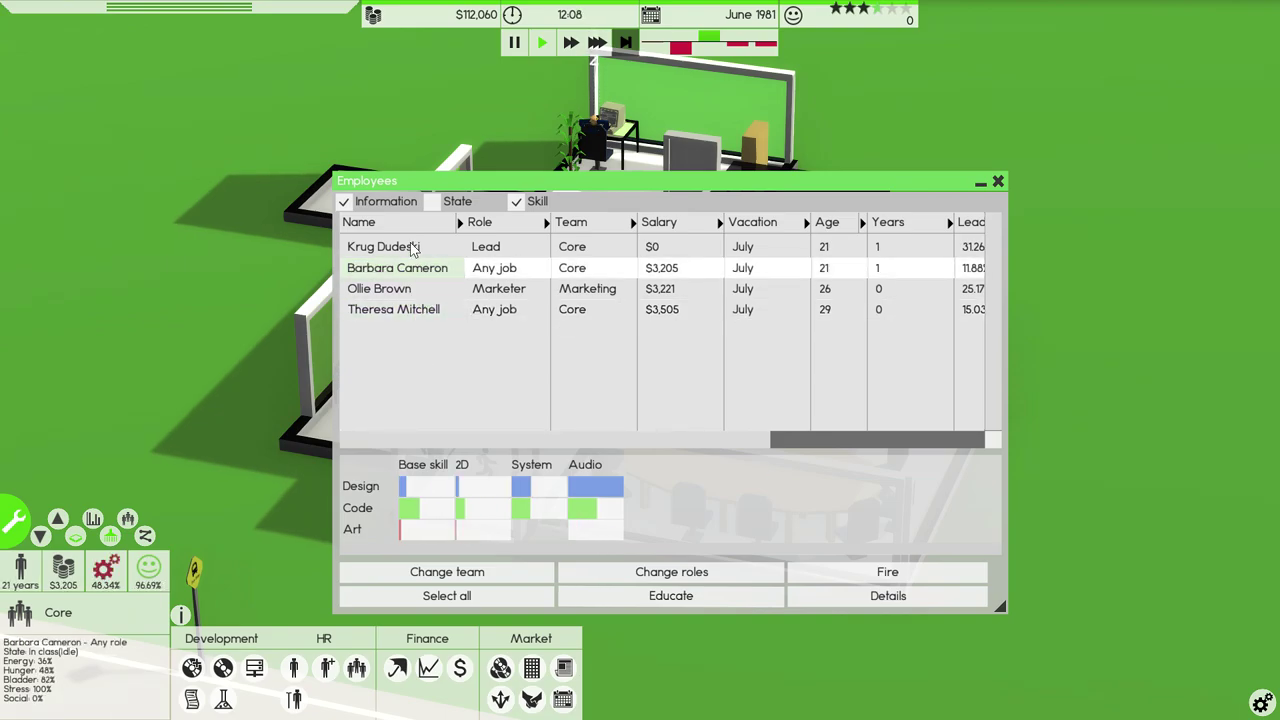
pyautogui.click(410, 247)
pyautogui.rightClick(410, 247)
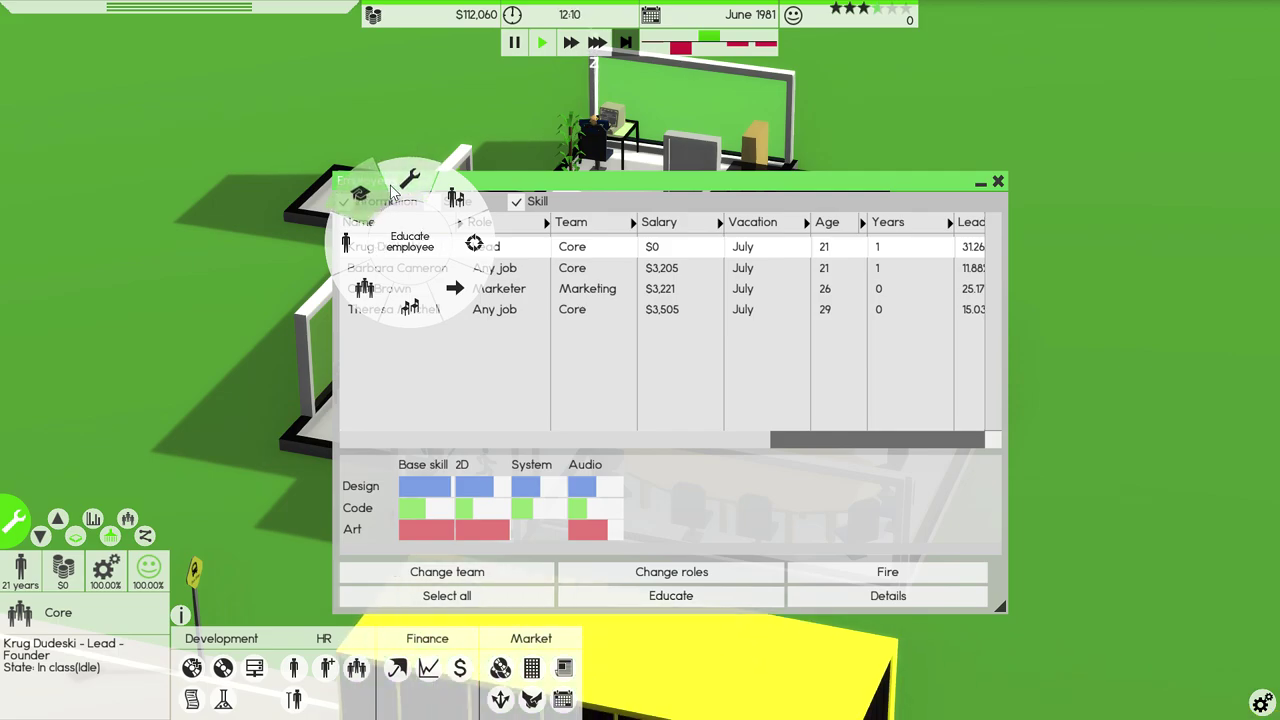
pyautogui.click(413, 245)
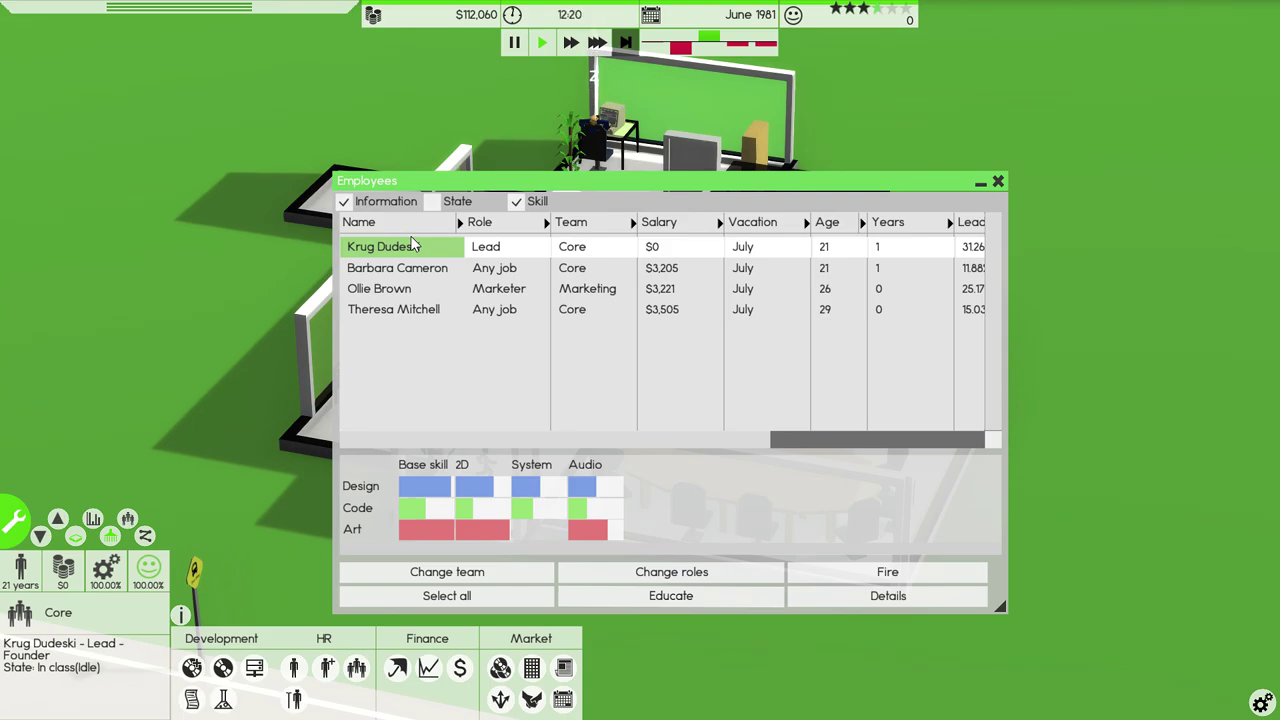
# Review the other employees' skills again and bring up the founder's action menu
pyautogui.click(390, 268)
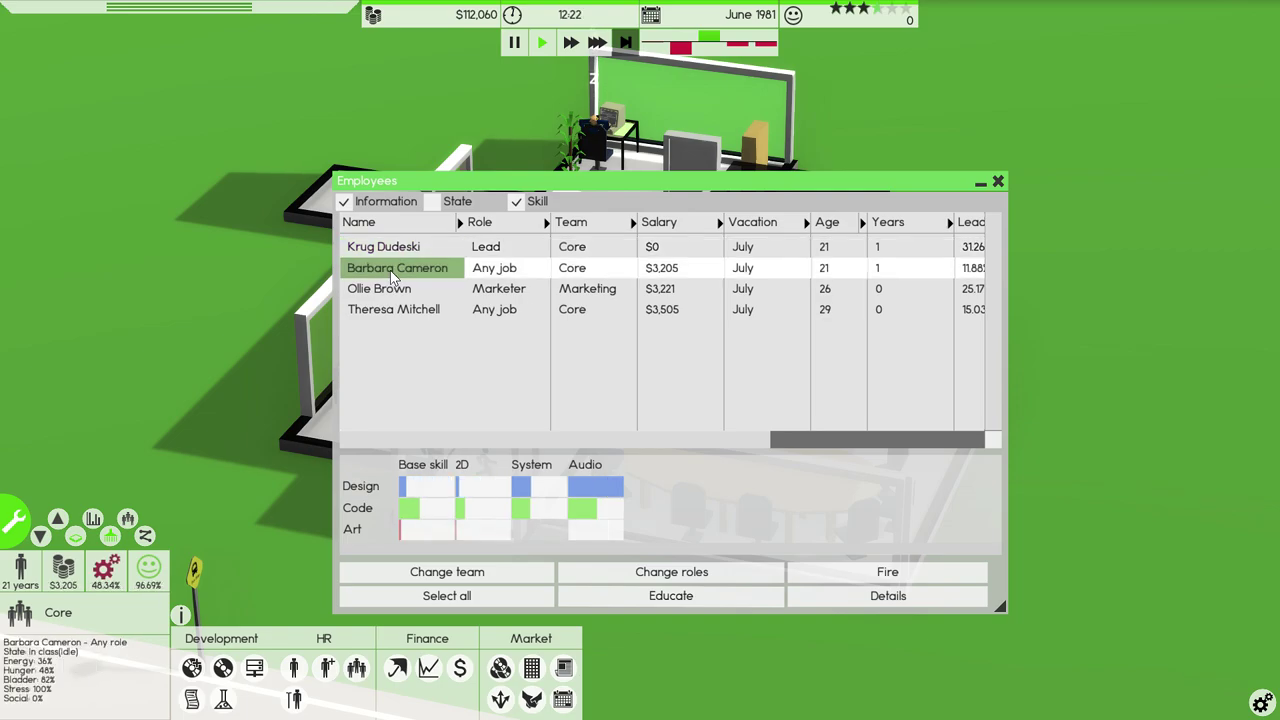
pyautogui.click(392, 288)
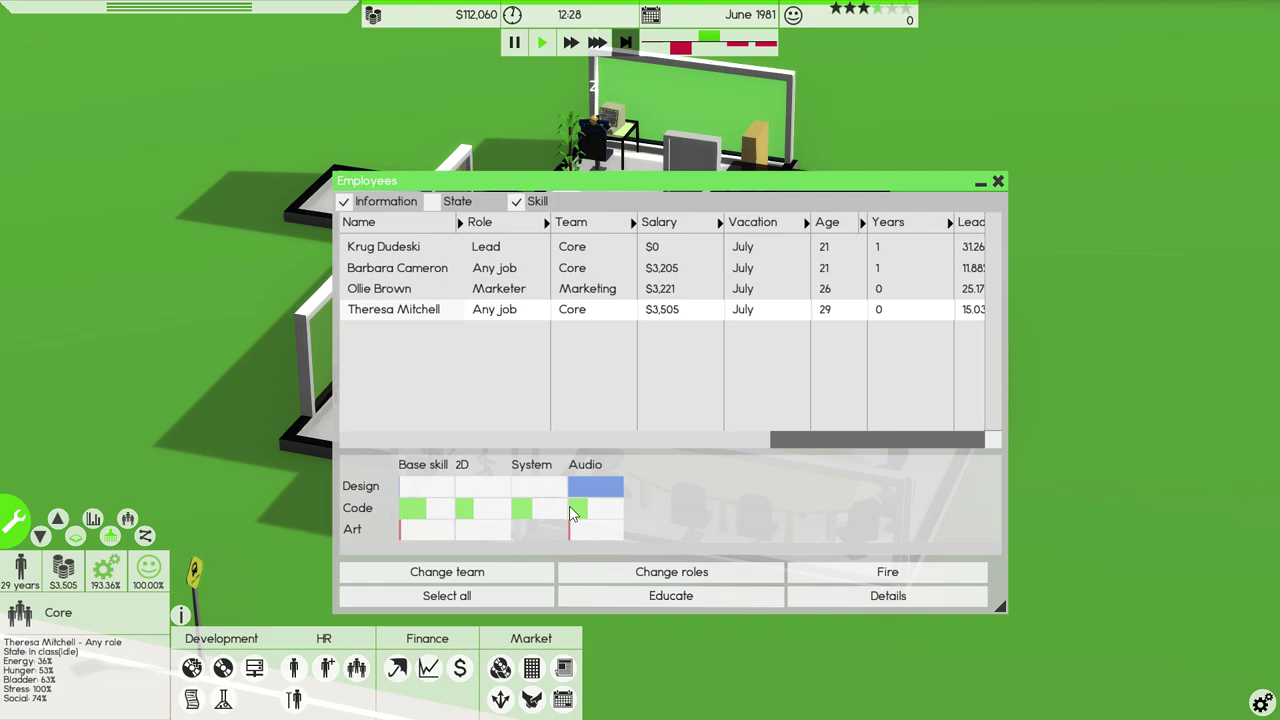
pyautogui.click(395, 268)
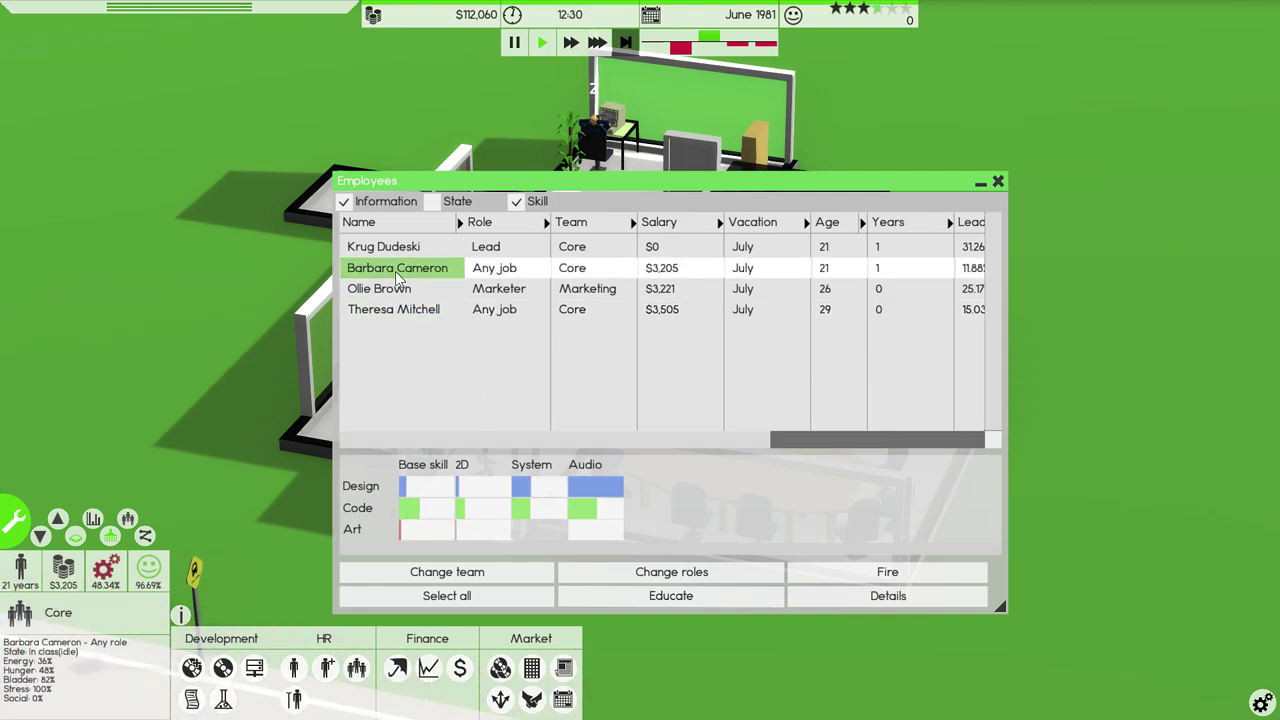
pyautogui.click(396, 309)
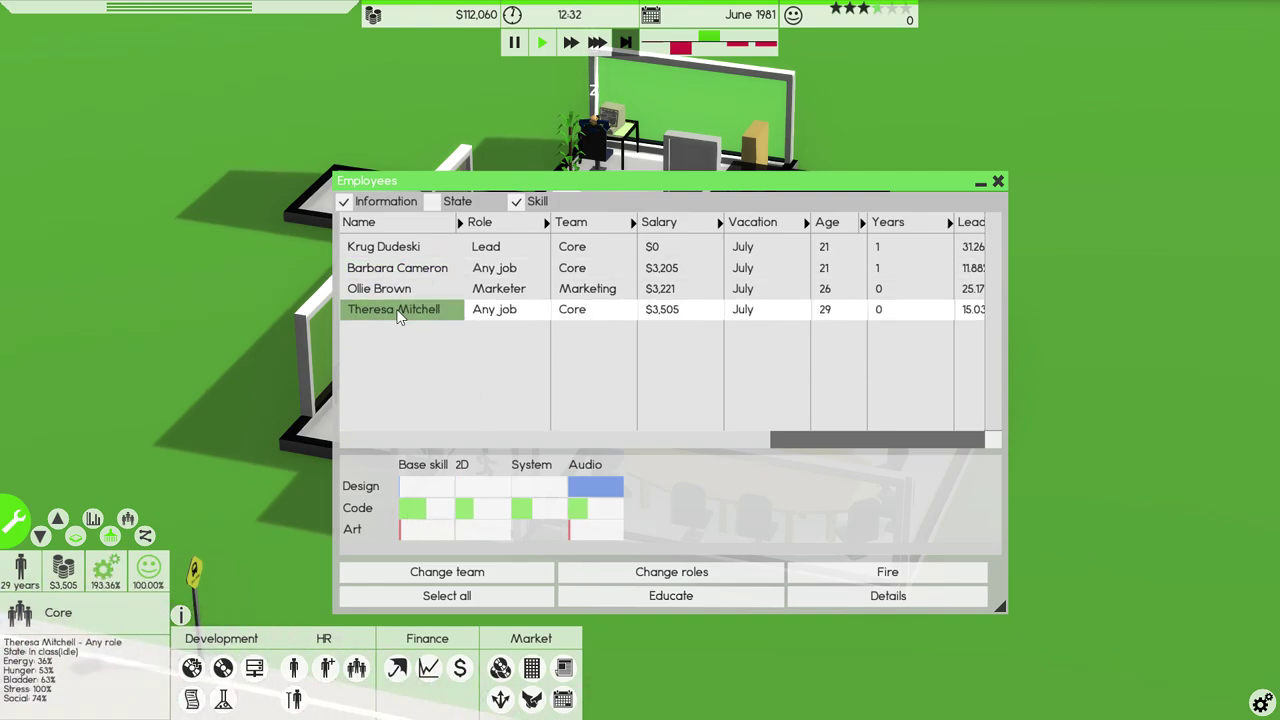
pyautogui.click(403, 272)
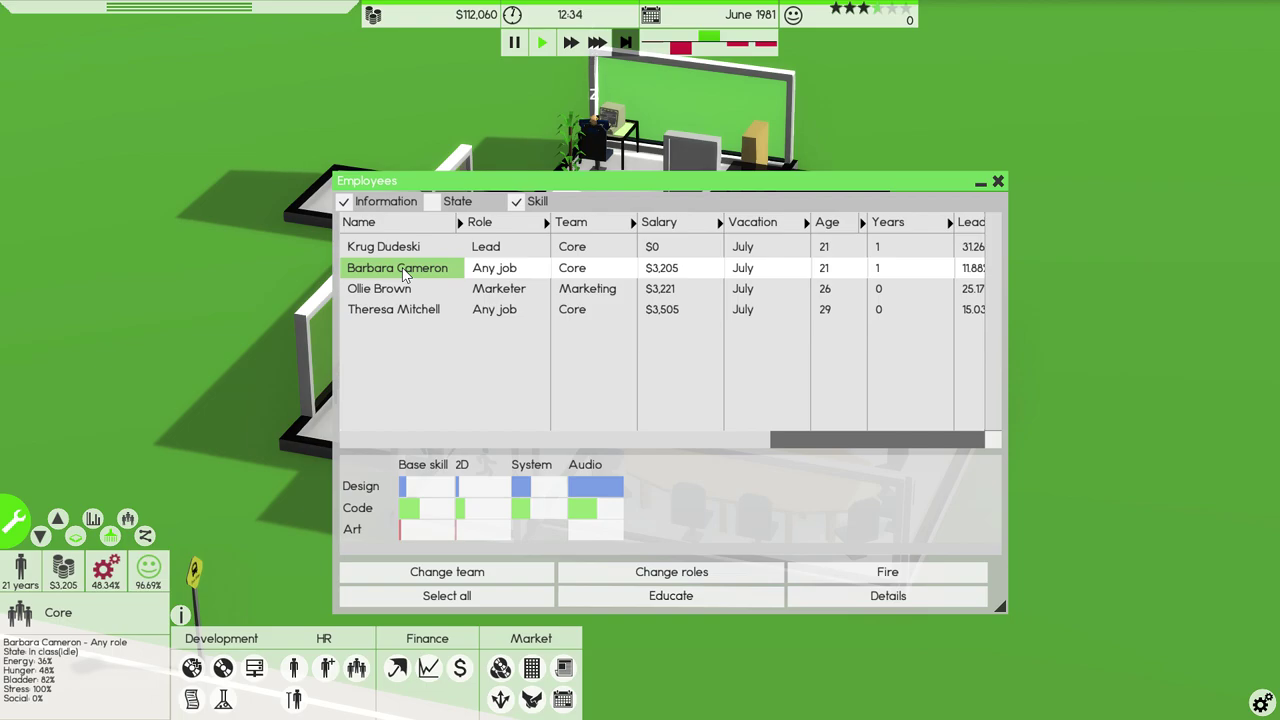
pyautogui.click(452, 340)
pyautogui.scroll(-3, 455, 332)
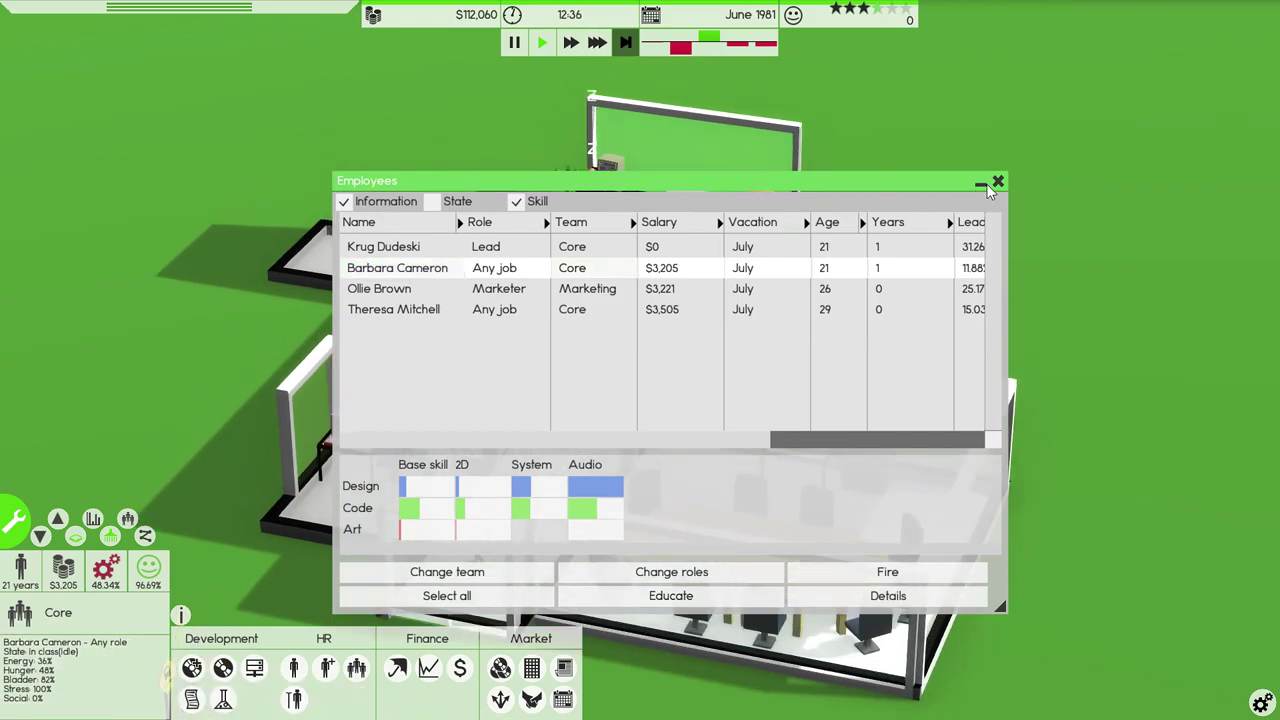
pyautogui.click(429, 247)
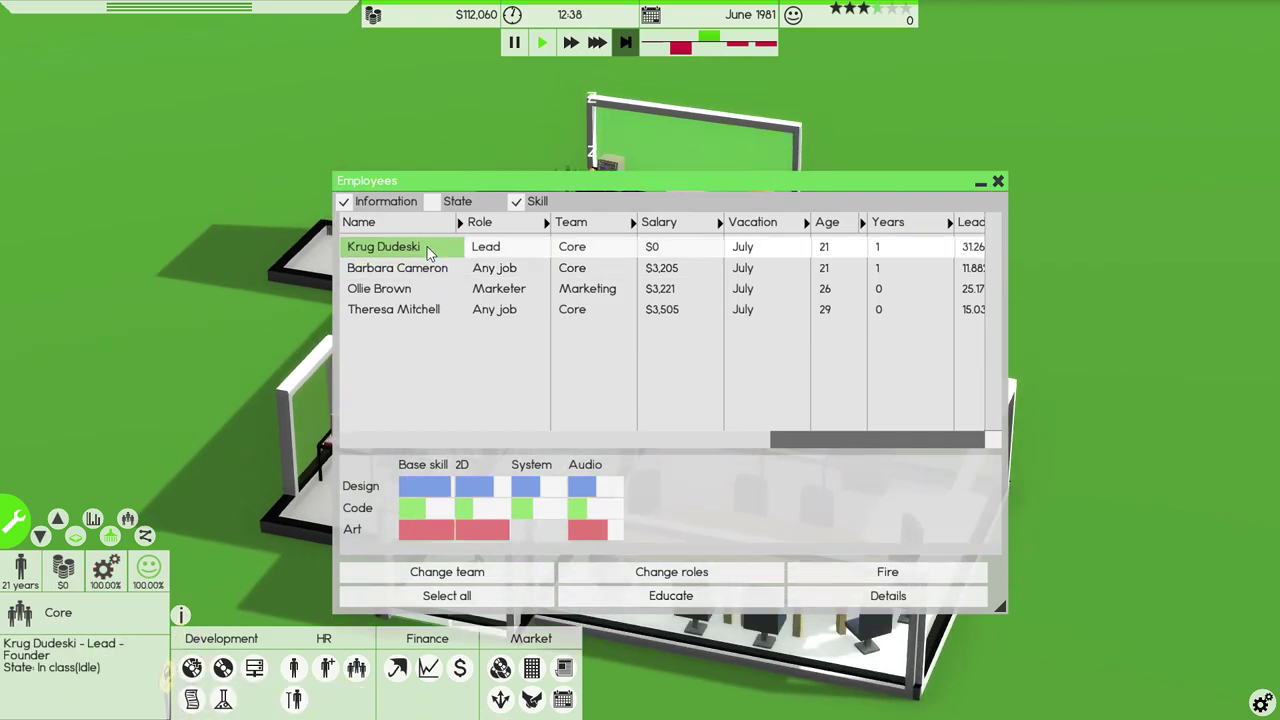
pyautogui.rightClick(429, 250)
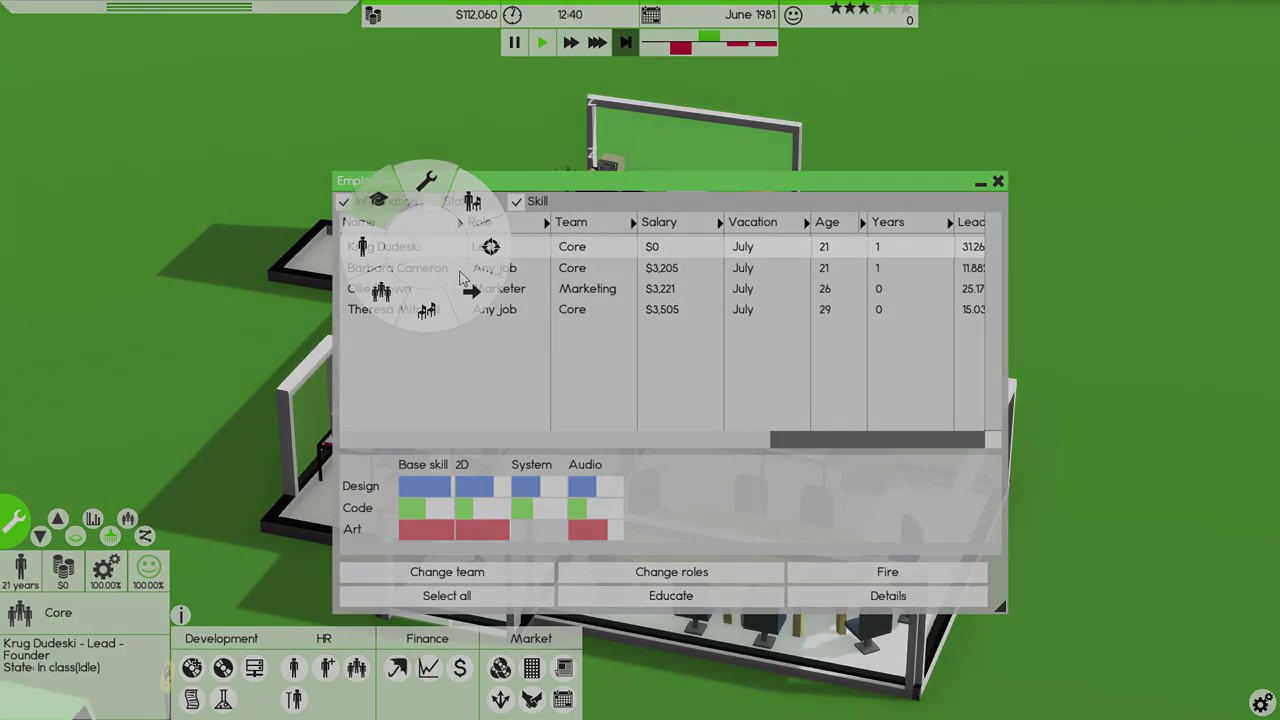